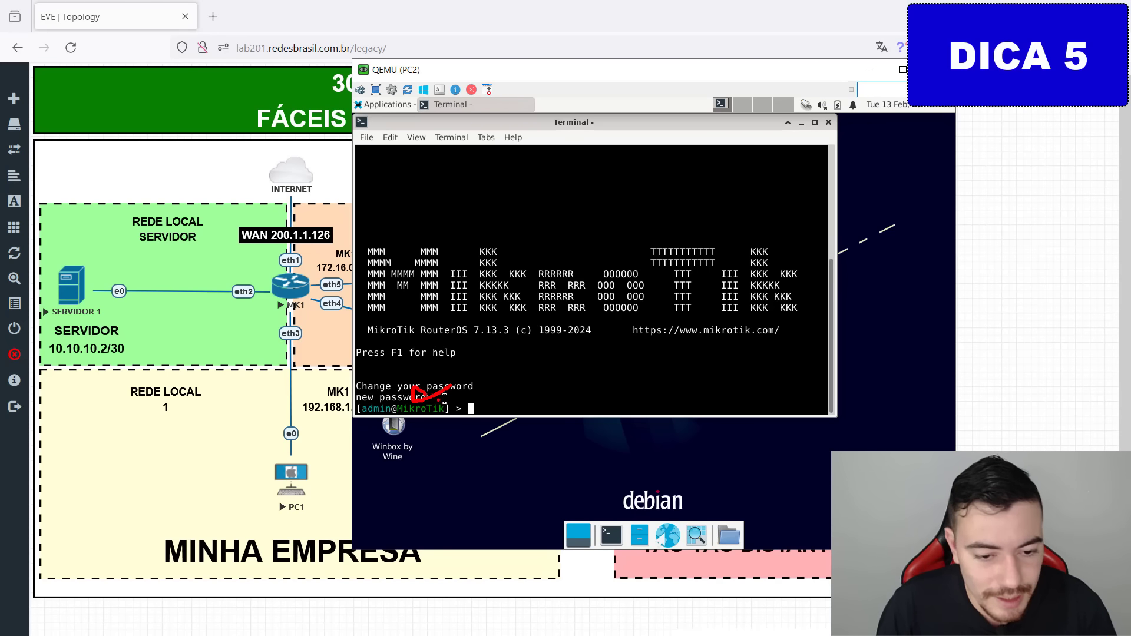
Bring the RouterOS console in EVE-NG back to a fresh admin prompt.
key(Return)
key(Return)
key(Return)
key(Return)
key(Return)
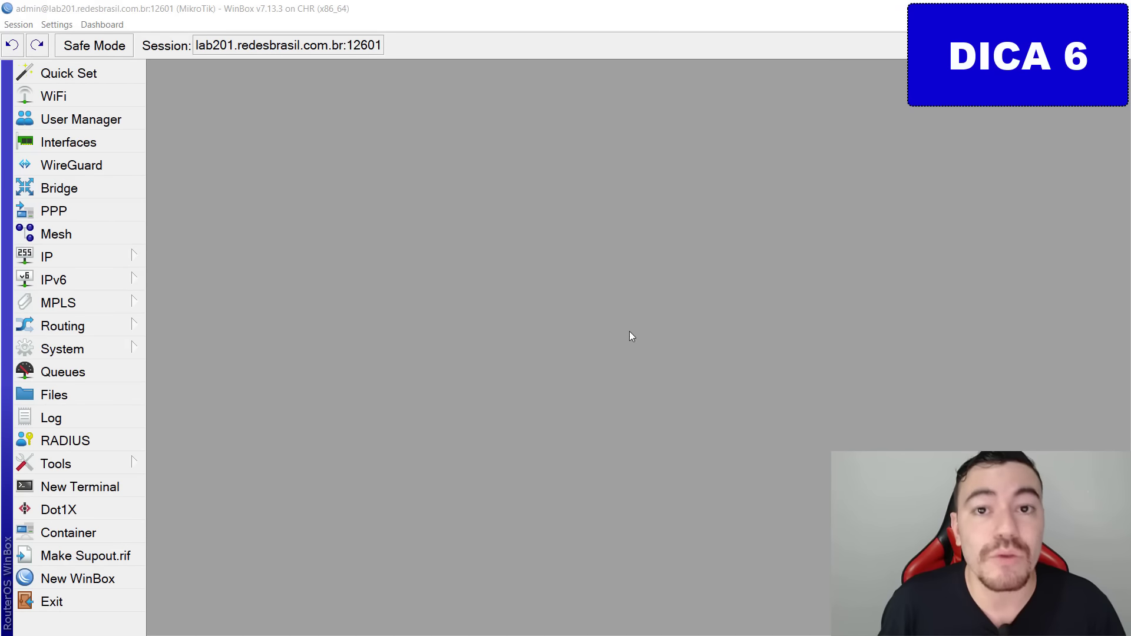
Set the router identity to BORDA-30_DICAS, replacing MikroTik.
click(68, 349)
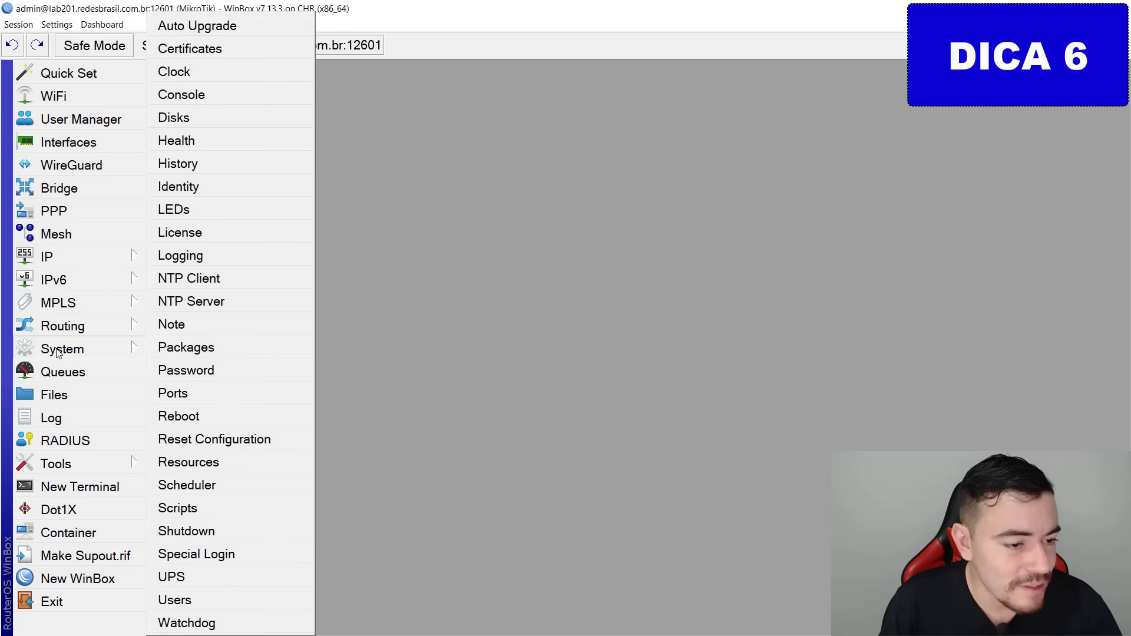
click(281, 187)
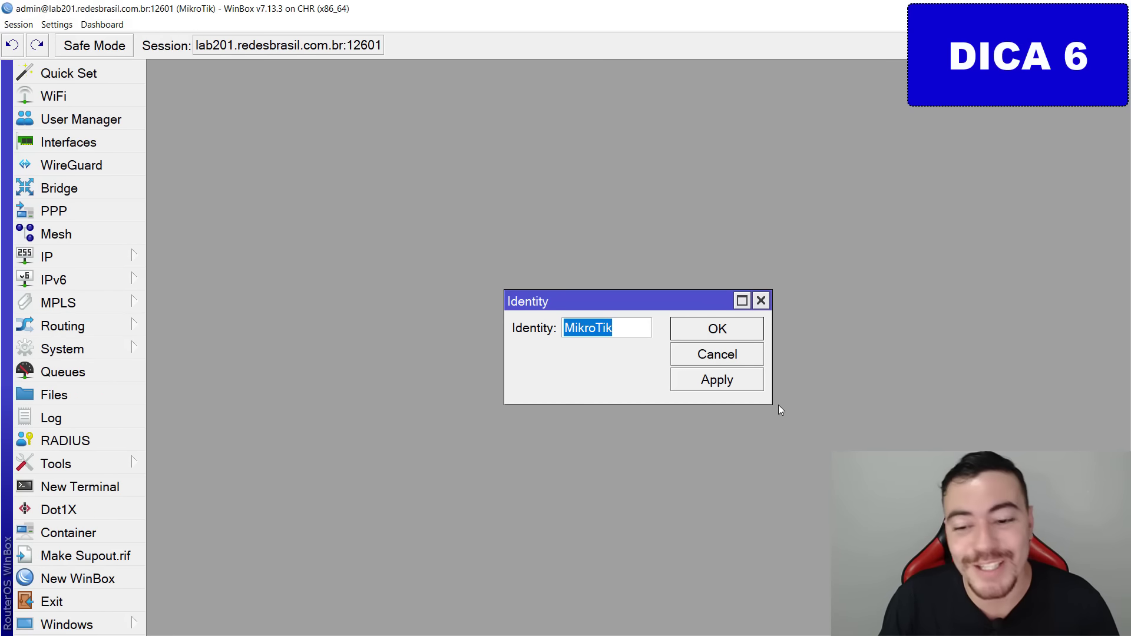
drag(772, 405, 907, 467)
drag(646, 330, 554, 345)
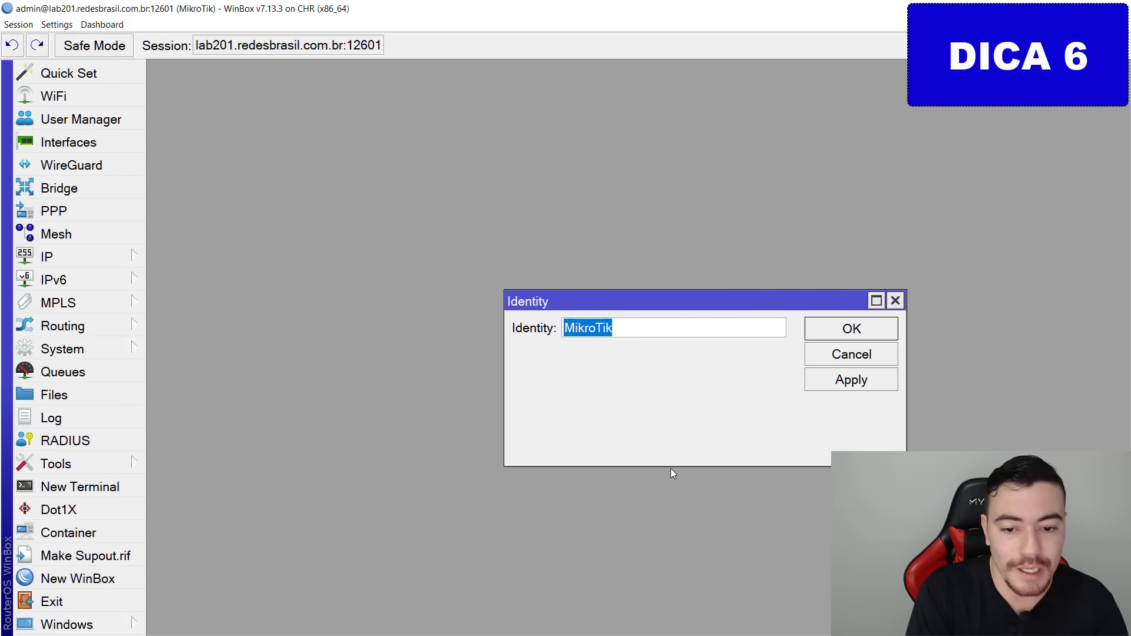
text(BORDA-30_DICAS)
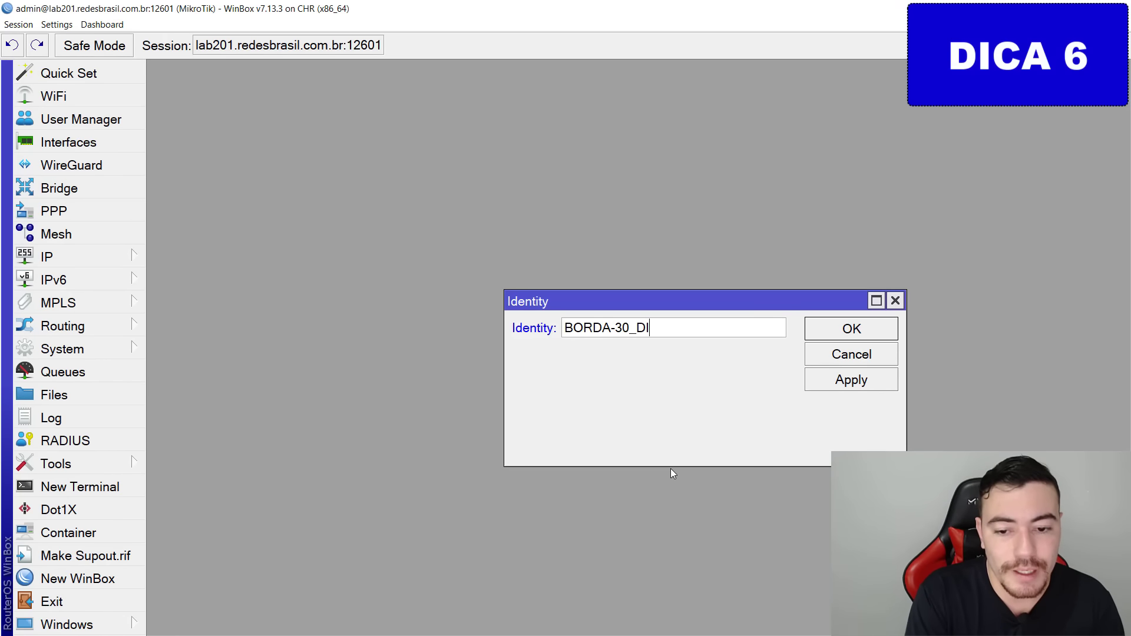
key(Return)
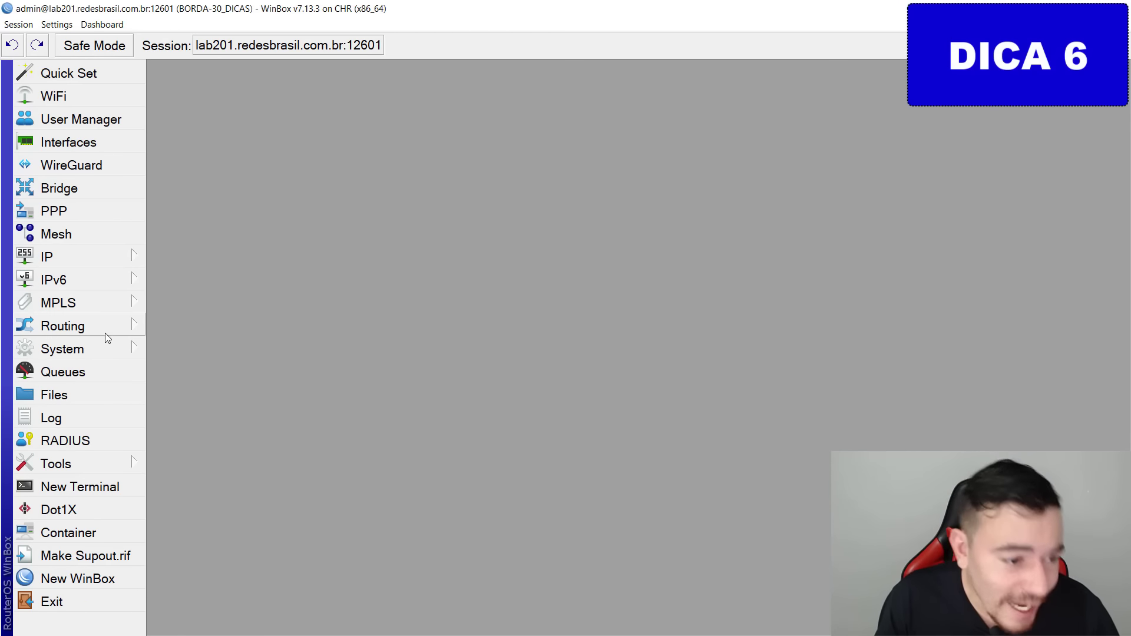
Change the router identity to 001-REDEBRASIL-BORDA and save it.
click(96, 348)
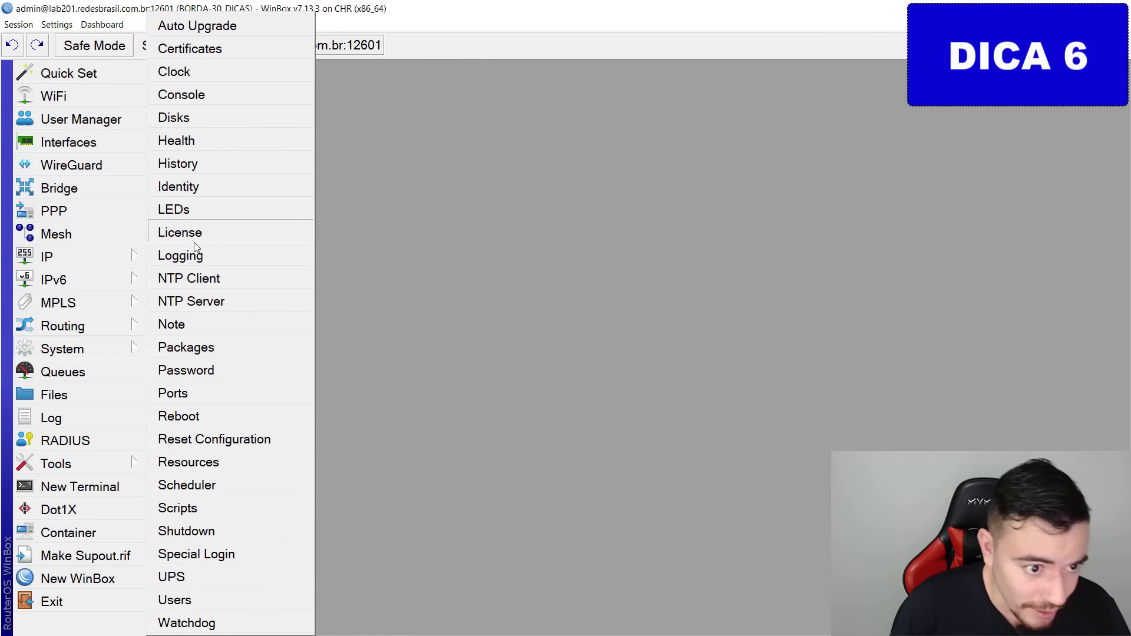
click(178, 186)
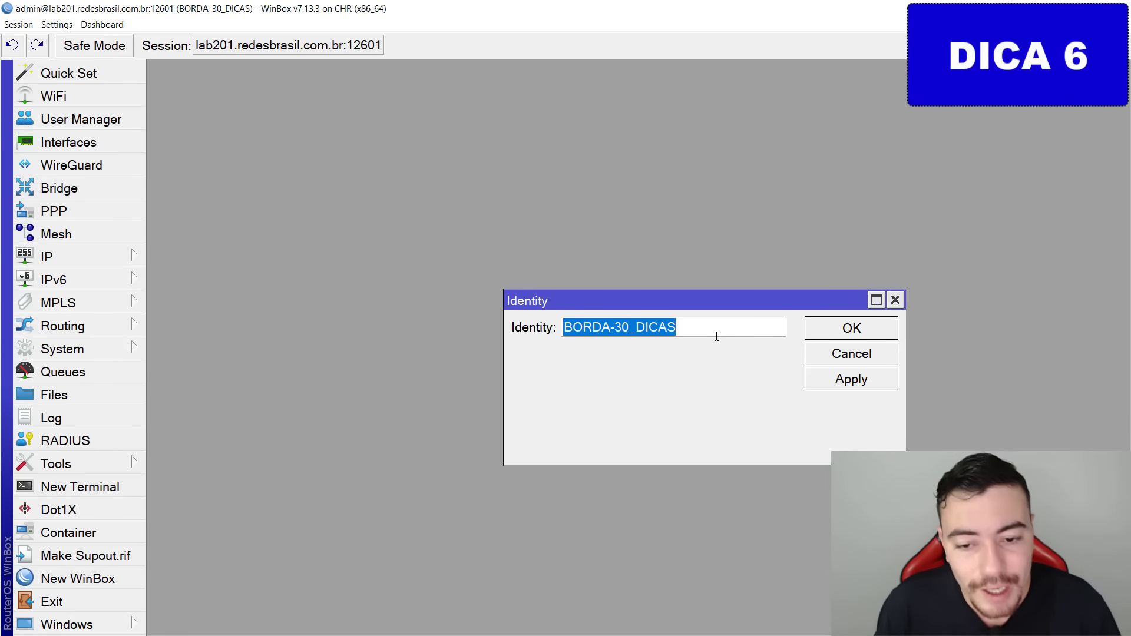
key(BackSpace)
text(0)
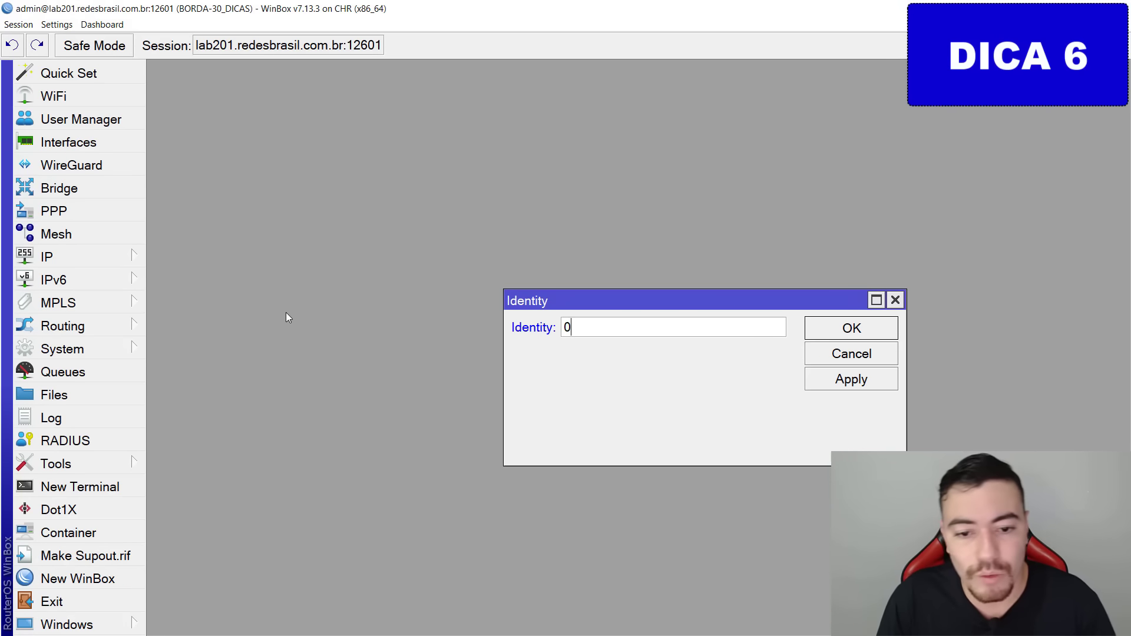
text(01)
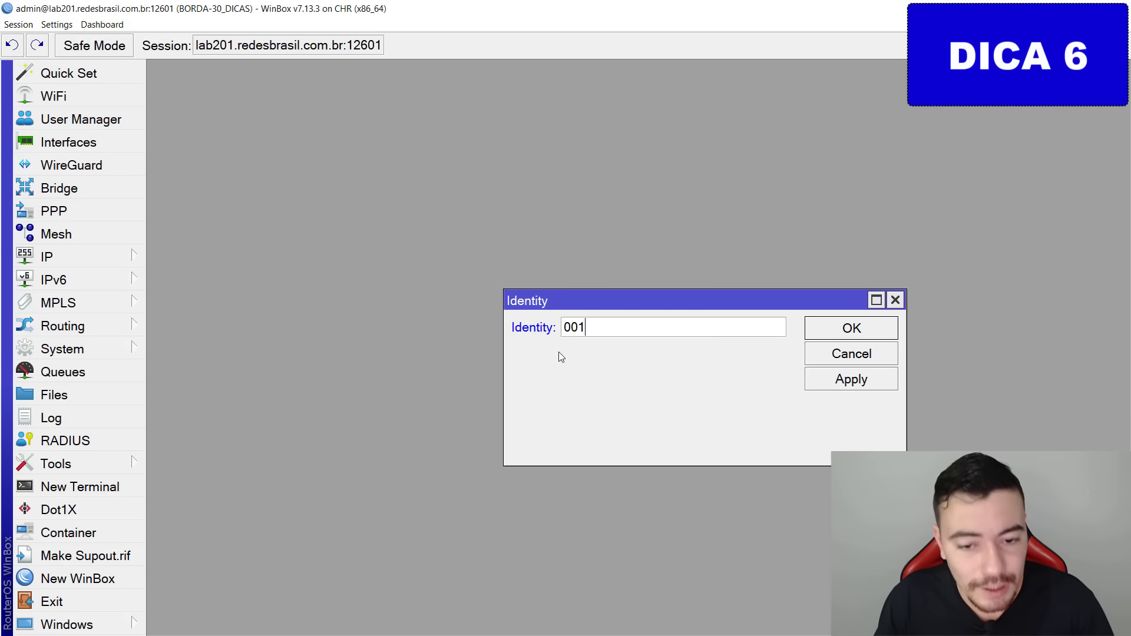
key(ctrl+2)
mouse_move(573, 346)
mouse_down()
mouse_move(589, 467)
mouse_move(663, 323)
mouse_up()
key(Escape)
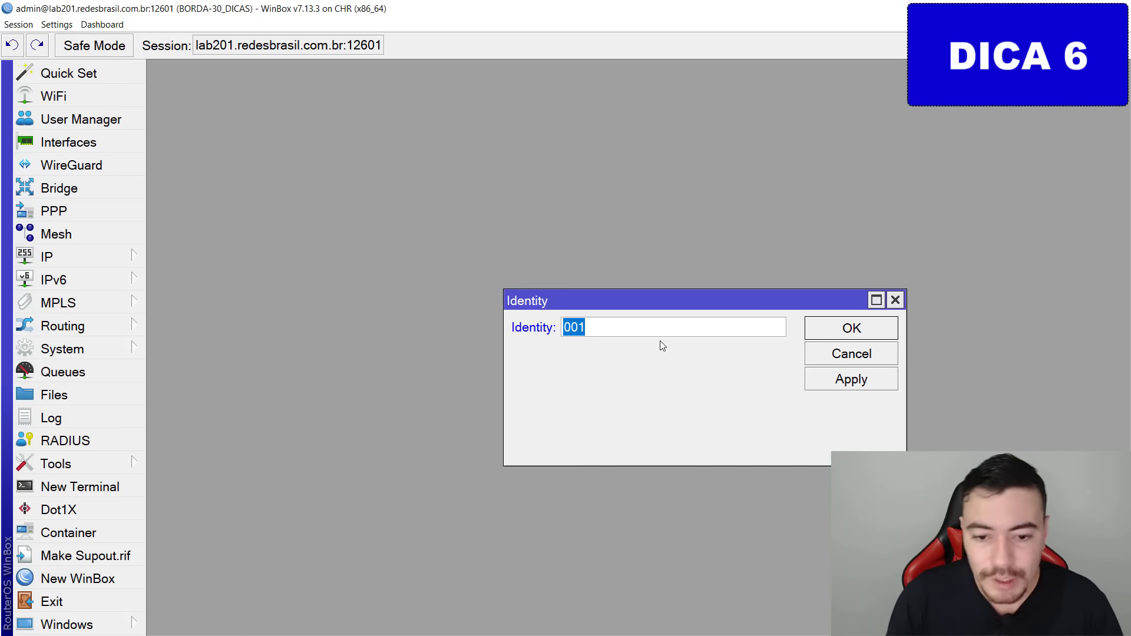
key(Right)
text(-)
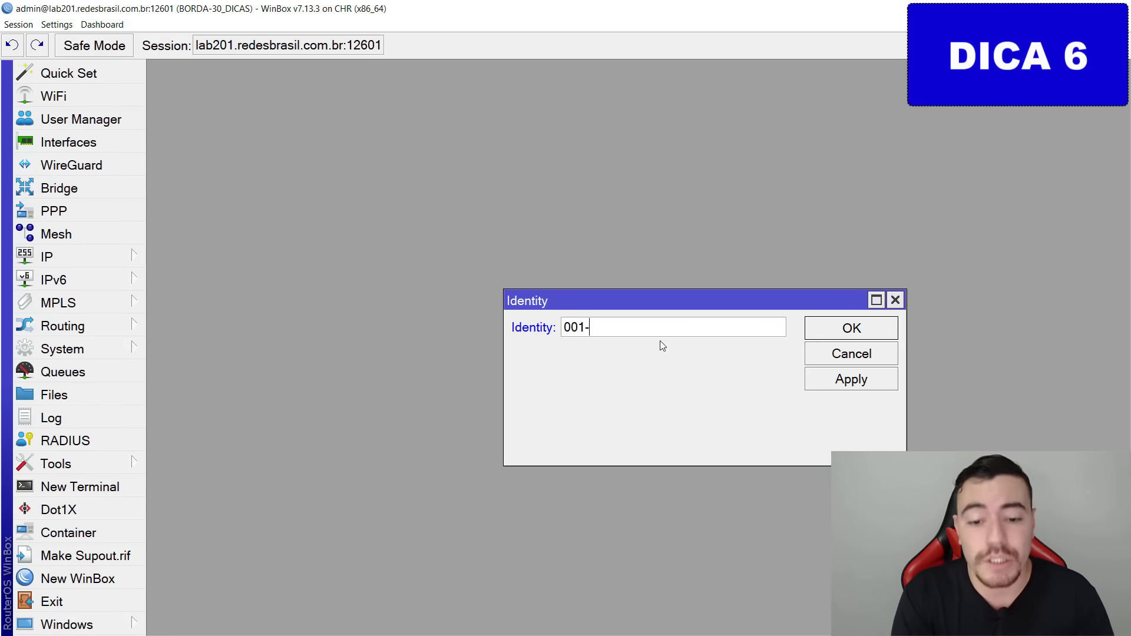
text(REDEBRASIL-)
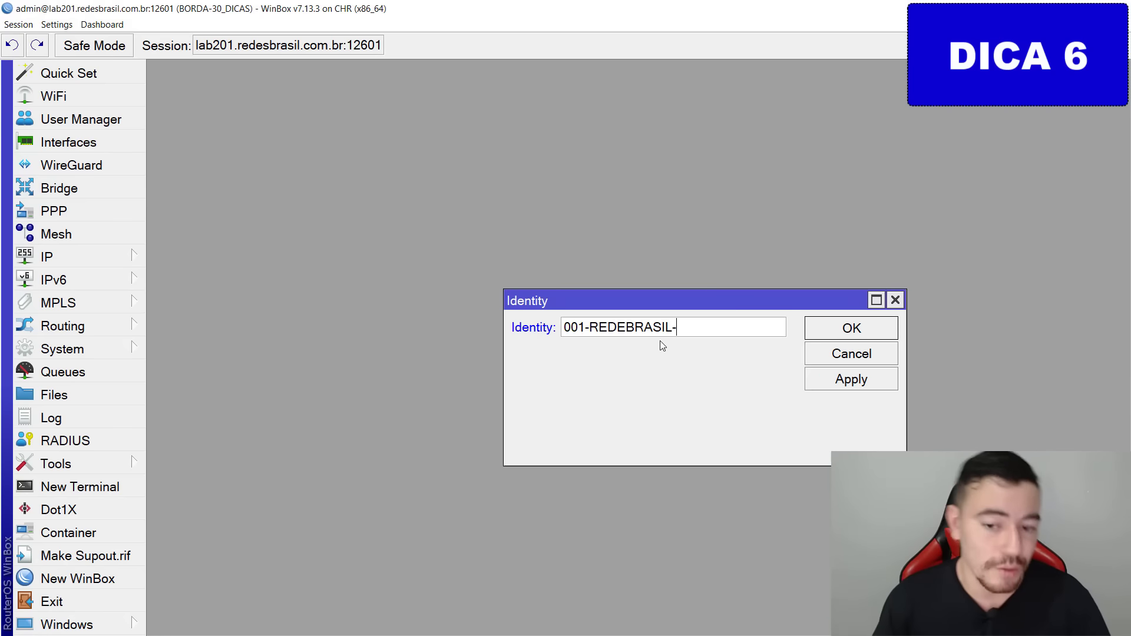
text(BORDA)
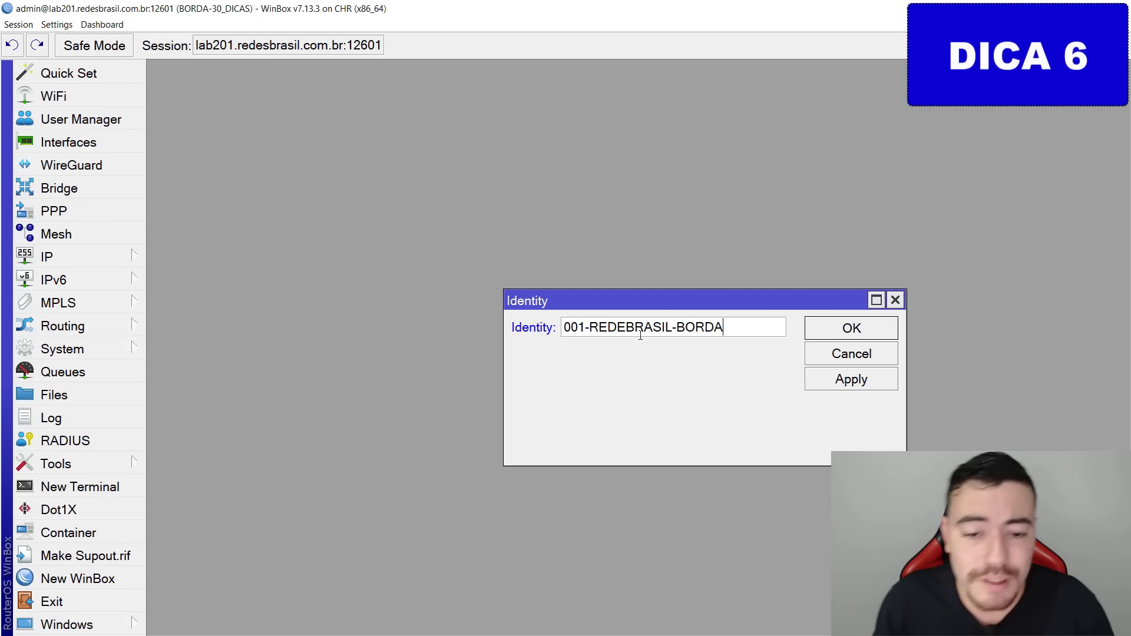
mouse_move(553, 321)
mouse_down()
mouse_move(621, 301)
mouse_move(594, 300)
mouse_up()
mouse_move(676, 322)
mouse_down()
mouse_move(720, 356)
mouse_move(670, 324)
mouse_up()
key(Escape)
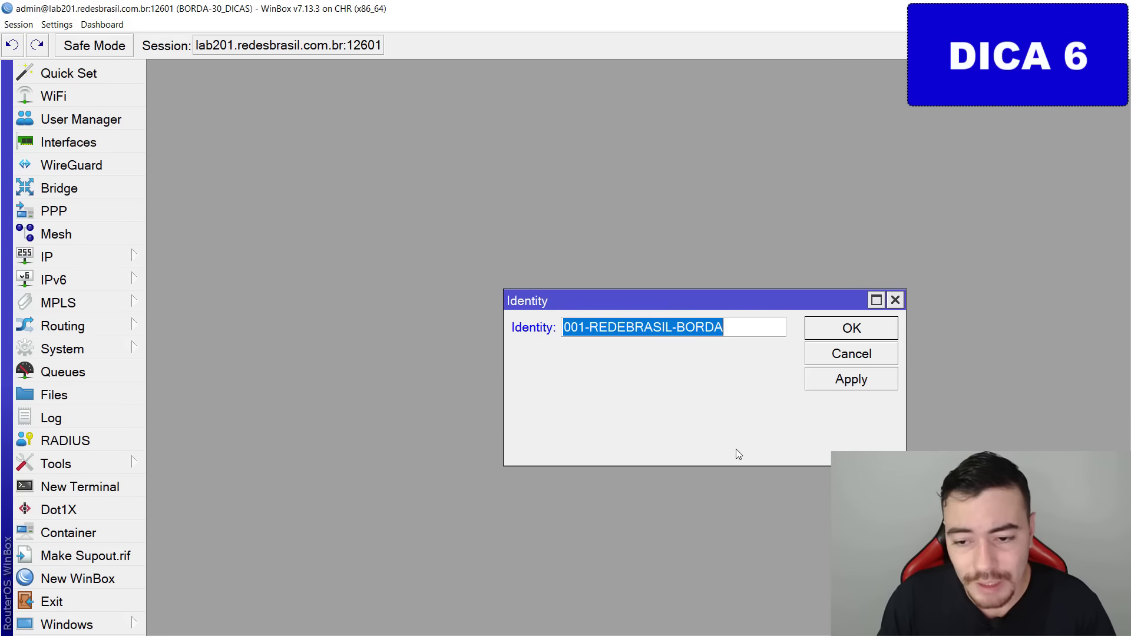
click(867, 324)
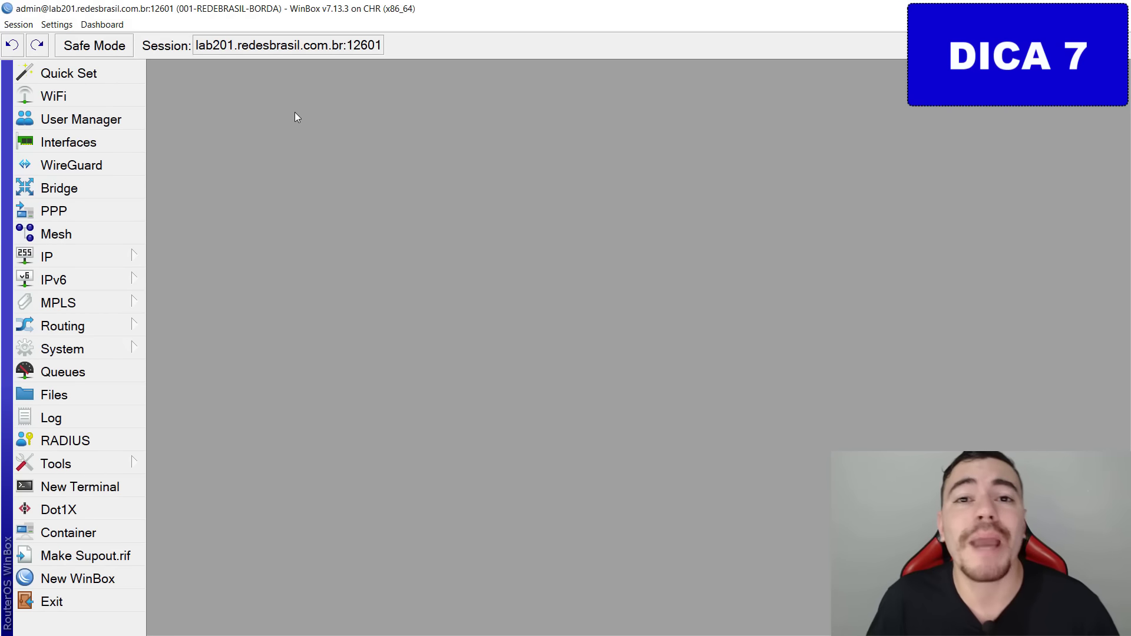
Rename interface ether1 to ether1-wan.
click(82, 142)
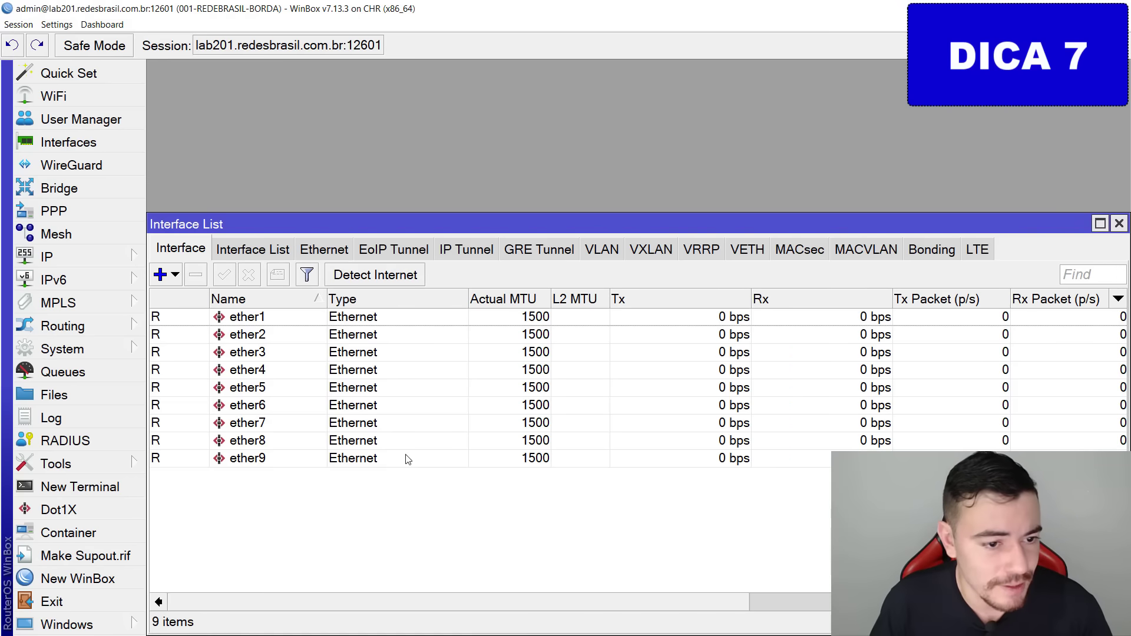
click(389, 404)
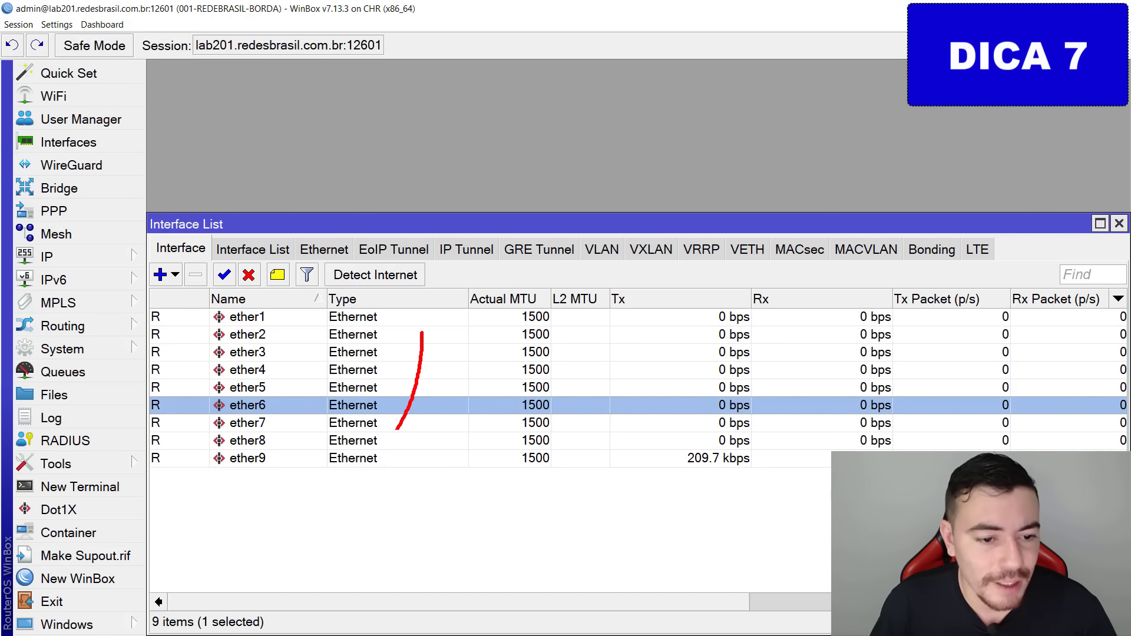
click(265, 316)
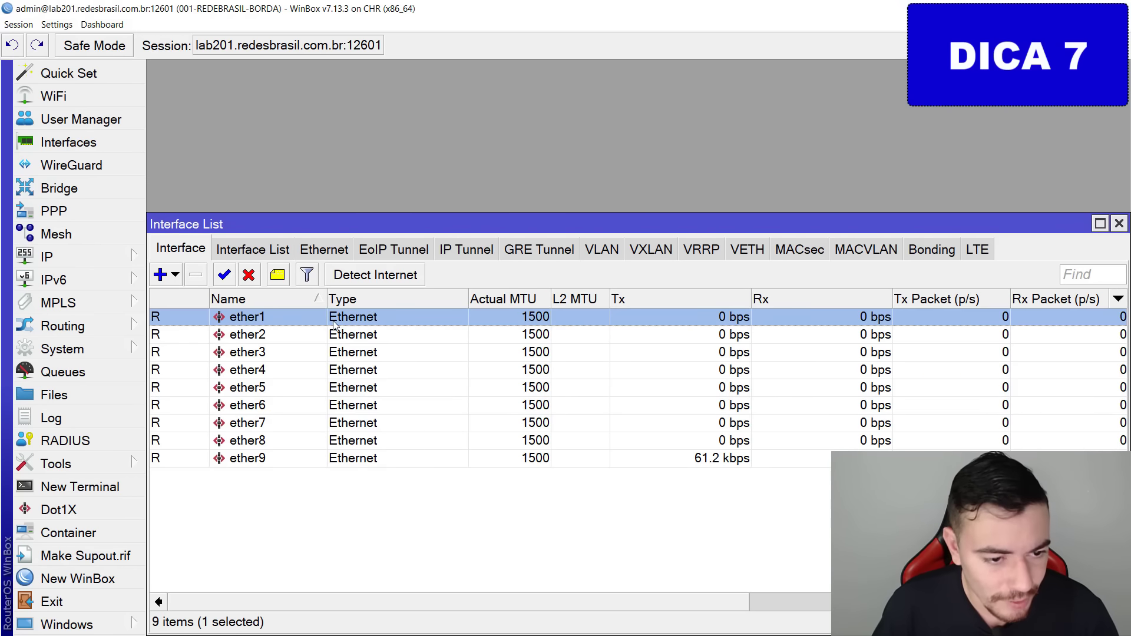
double_click(292, 317)
click(679, 202)
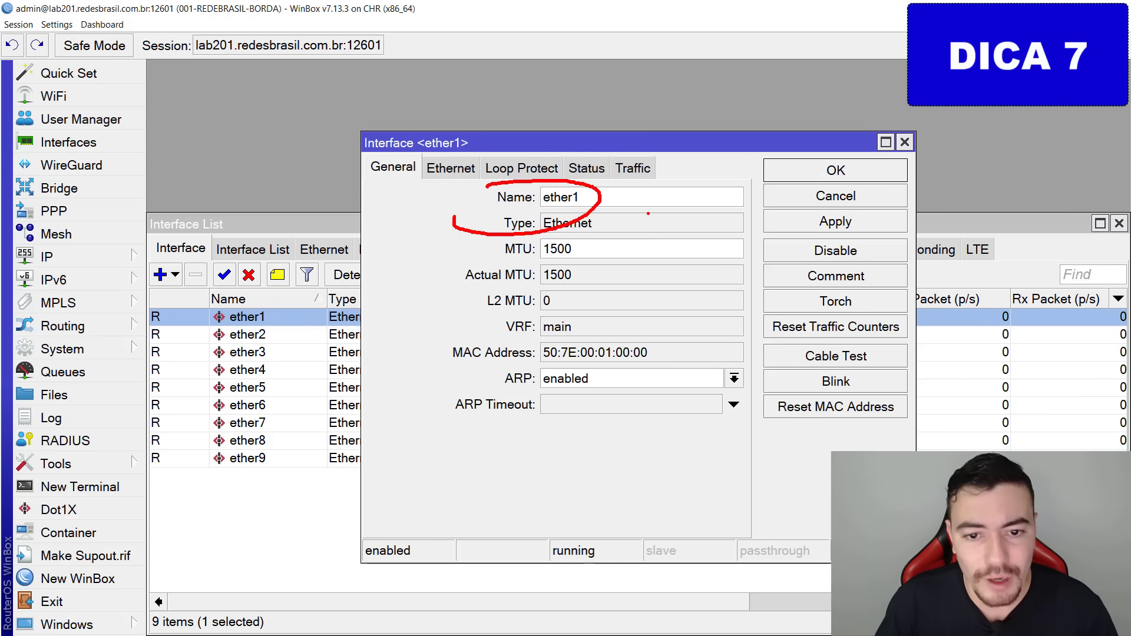
key(Escape)
click(615, 197)
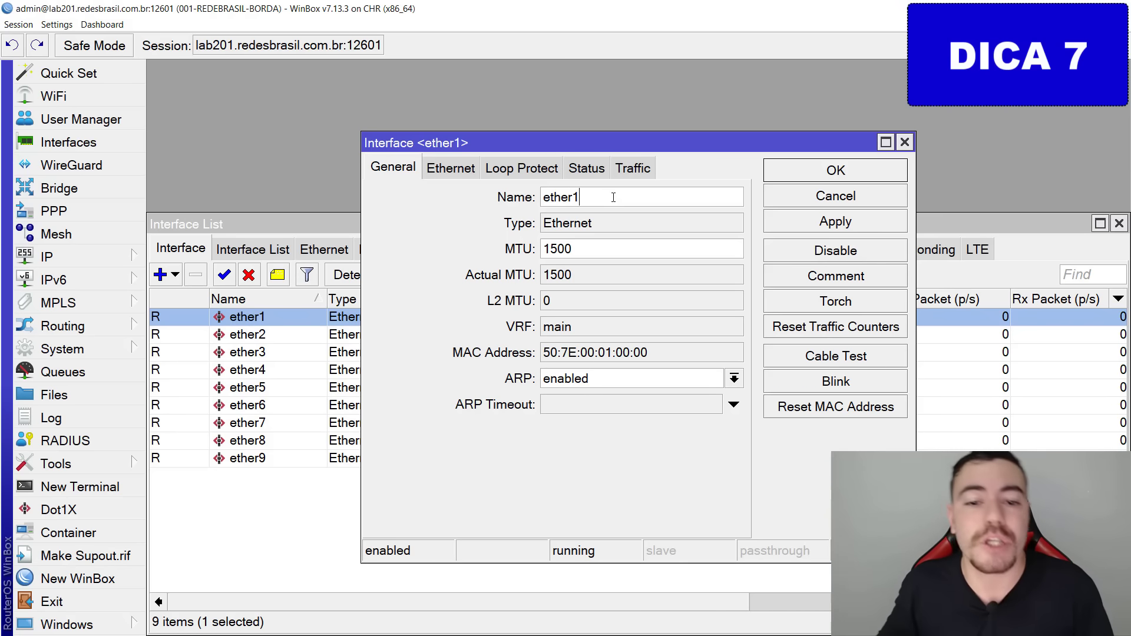
double_click(563, 197)
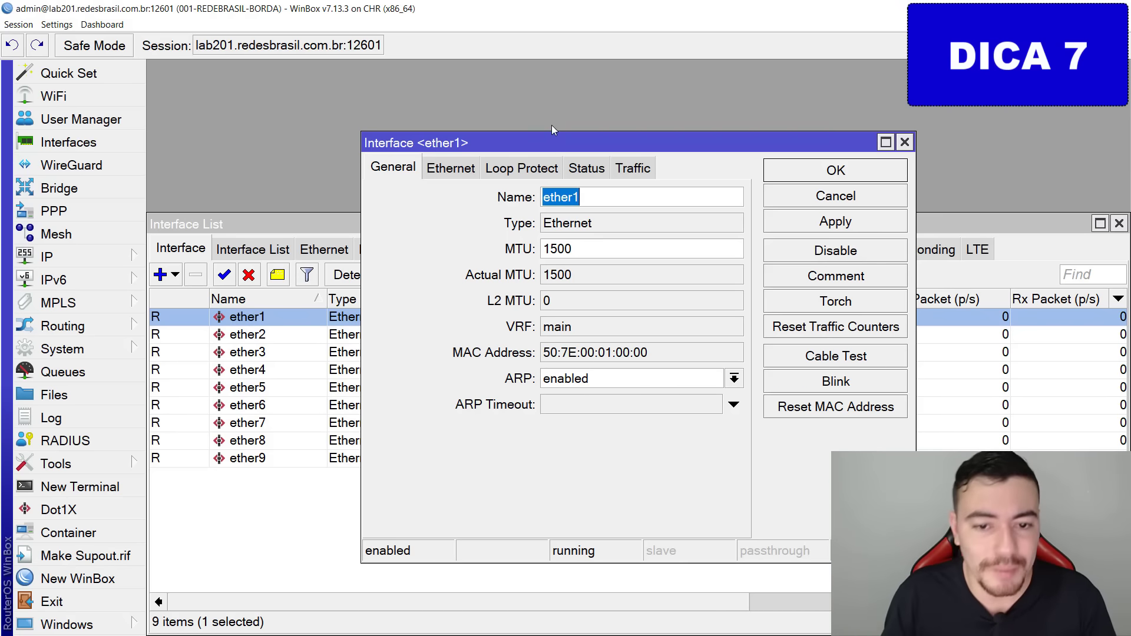
click(644, 203)
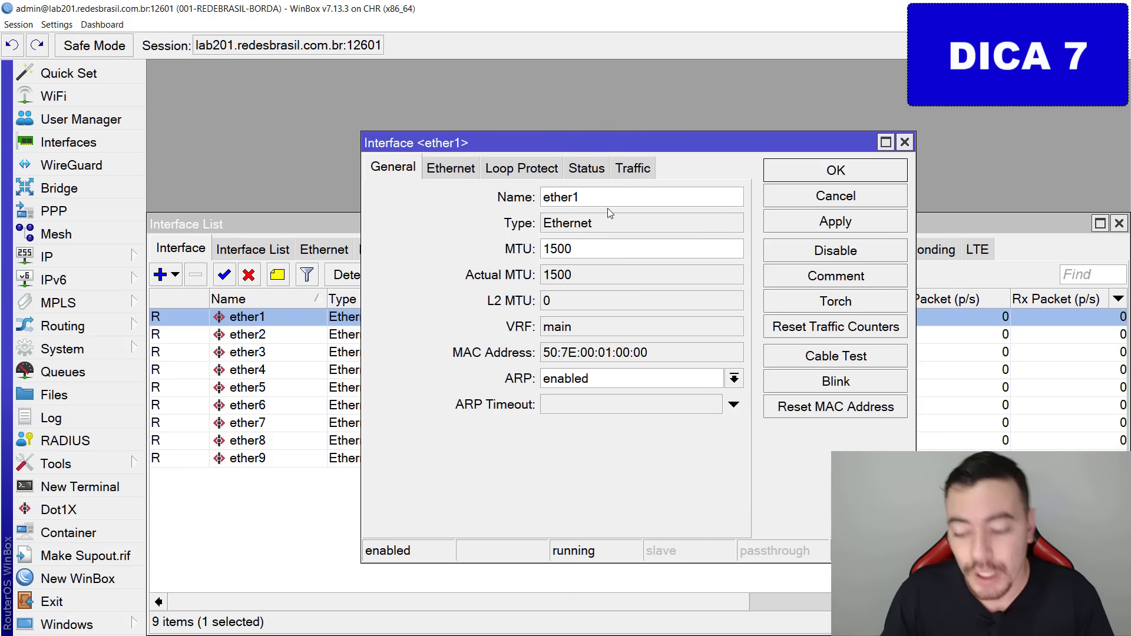
text(-)
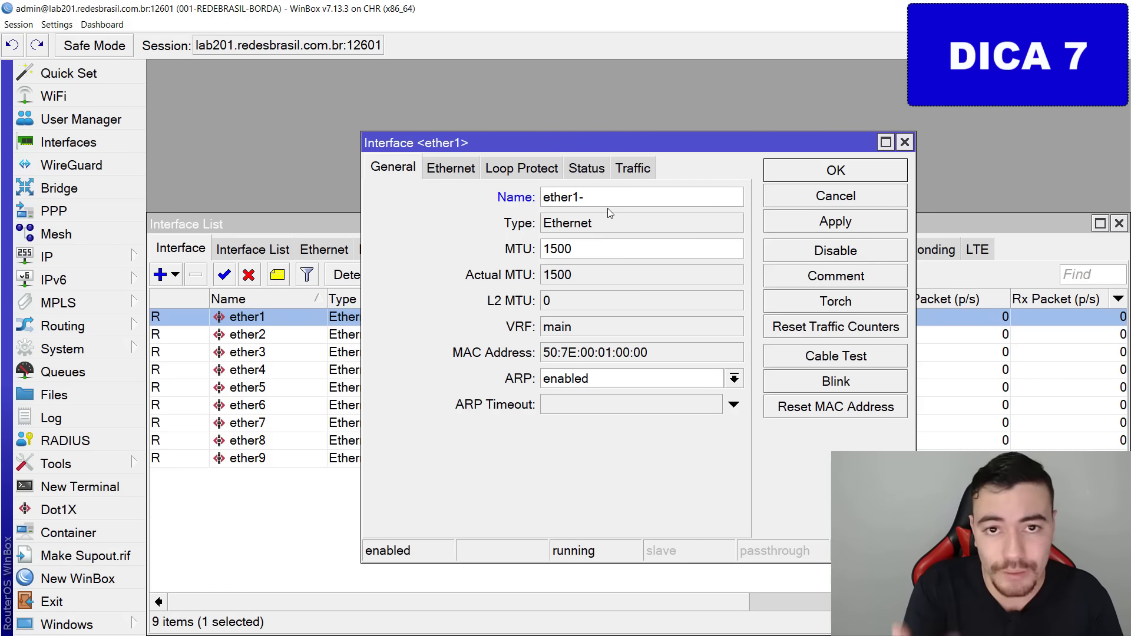
text(wan)
key(Return)
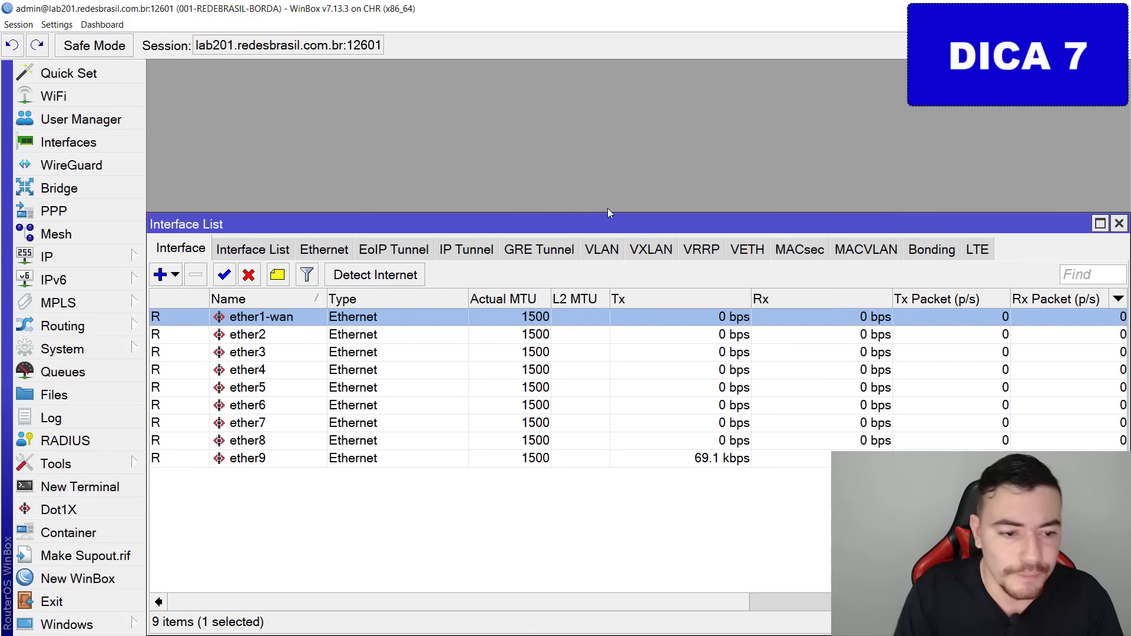
Rename ether2 to ether2-servidor and ether3 to ether3-lan1.
key(Down)
key(Return)
key(End)
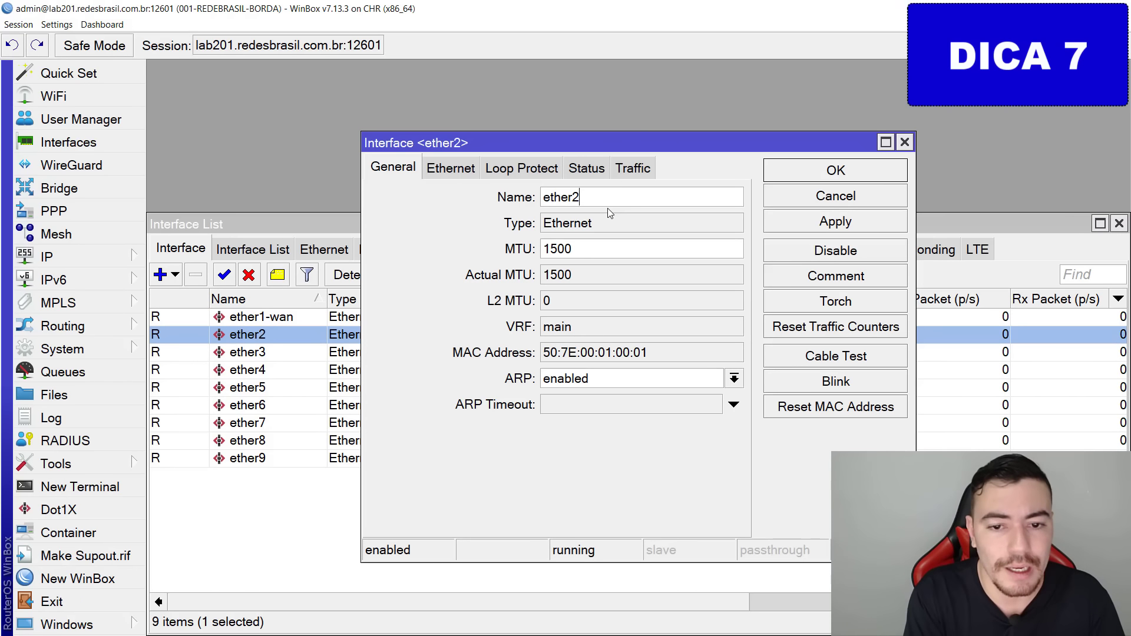
text(-servidor)
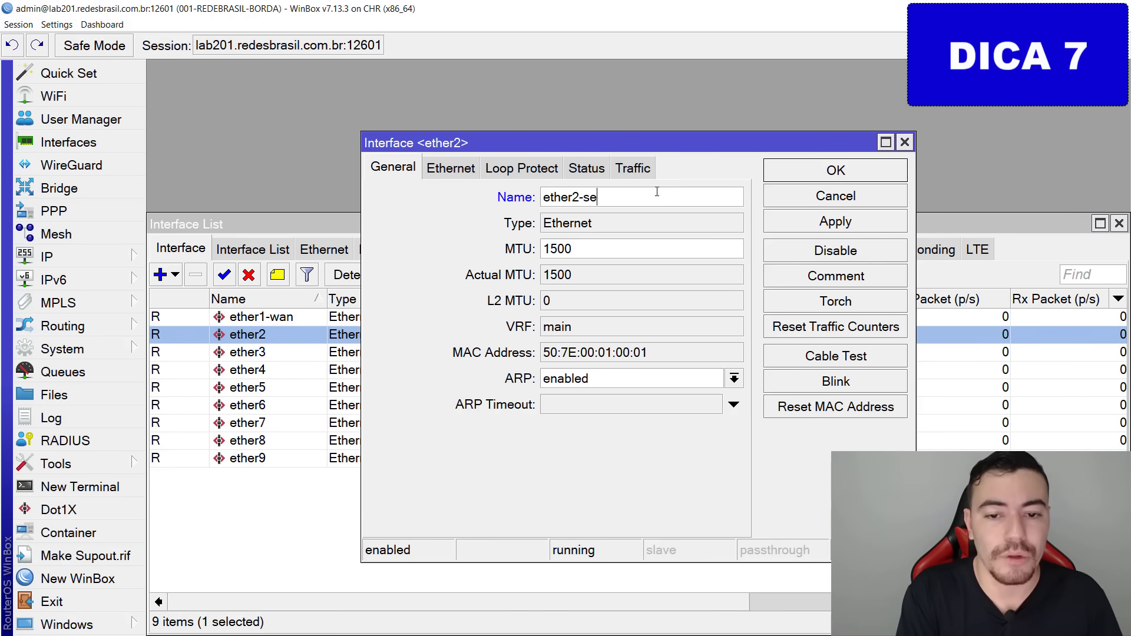
key(Return)
key(Down)
key(Return)
key(End)
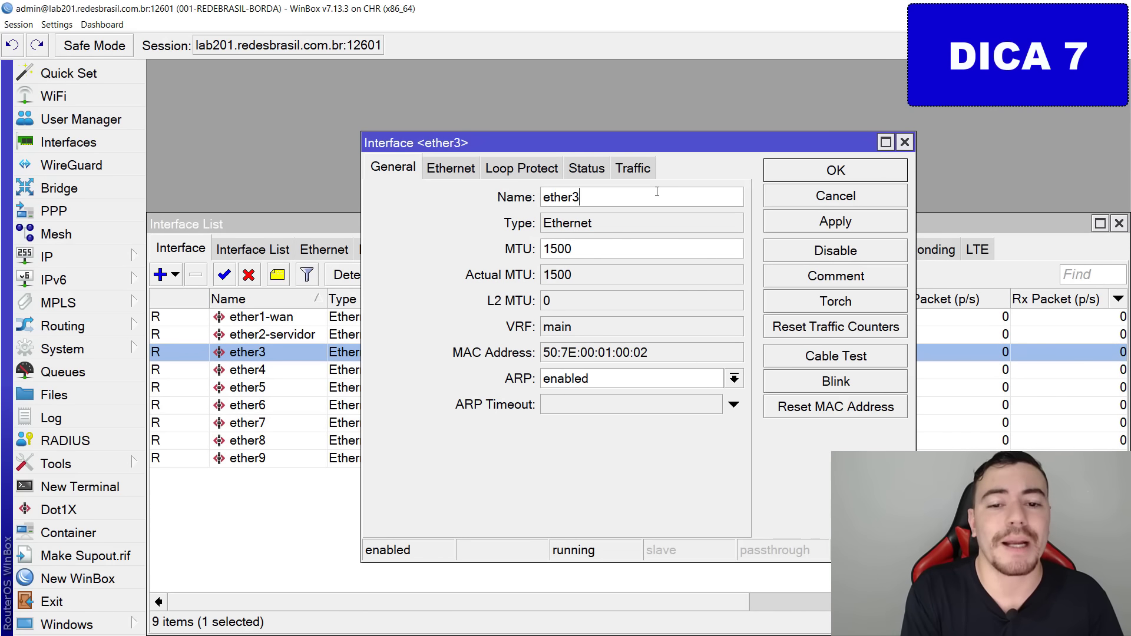
text(-cla)
key(BackSpace)
key(BackSpace)
text(la)
key(BackSpace)
key(BackSpace)
key(BackSpace)
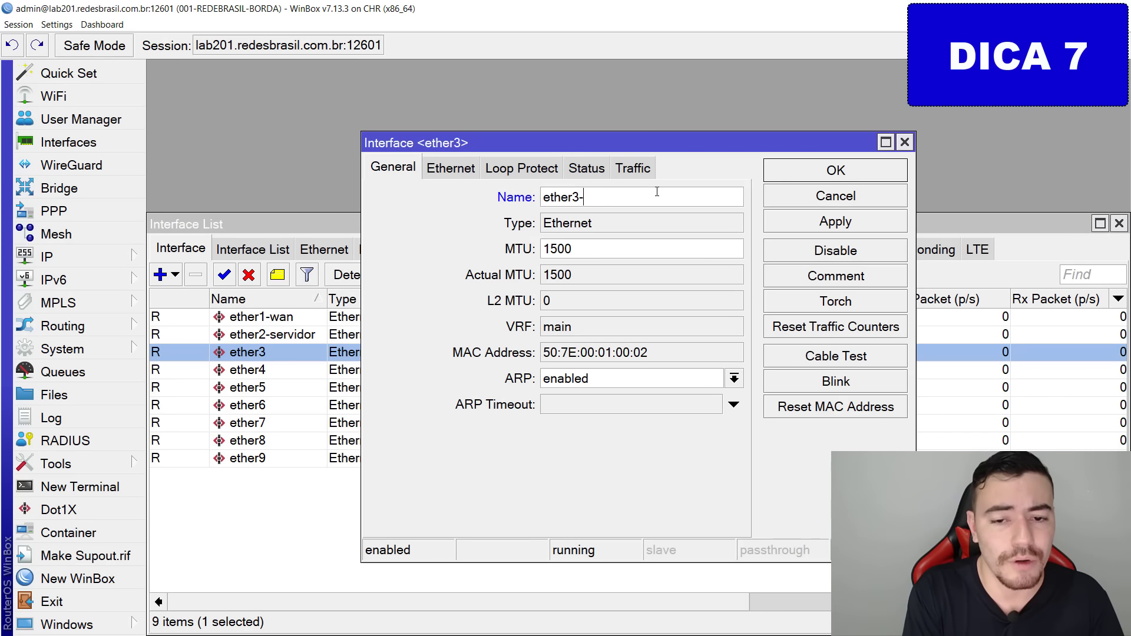
text(lan1)
key(Return)
Rename ether4 to ether4-lan2 and ether5 to ether5-lan2.
key(Down)
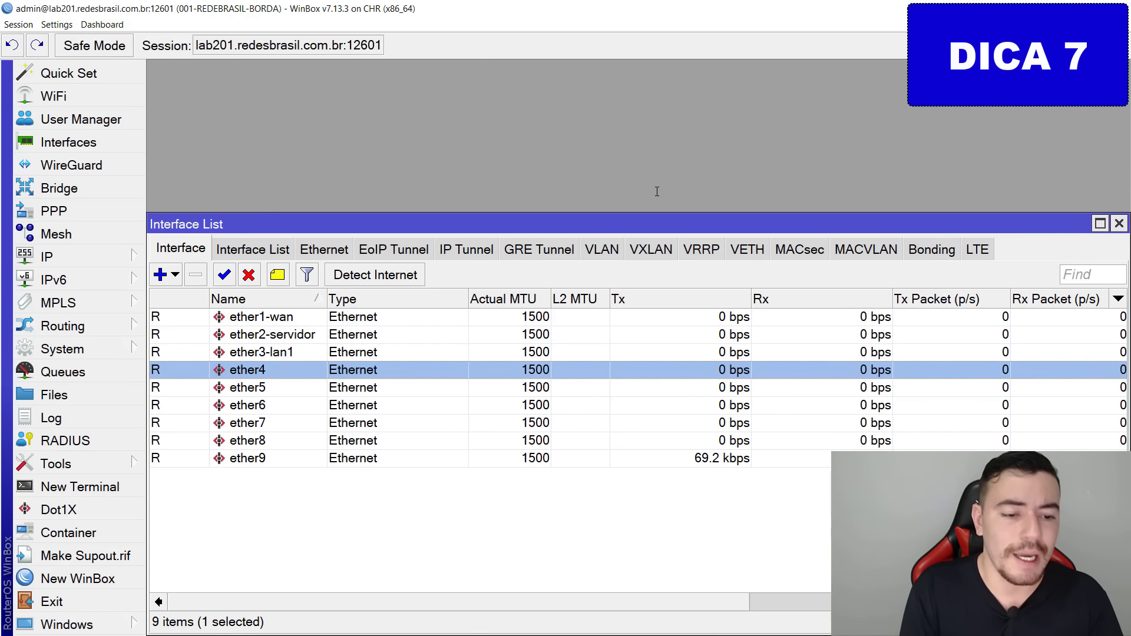
key(Return)
key(End)
text(-lan2)
key(Return)
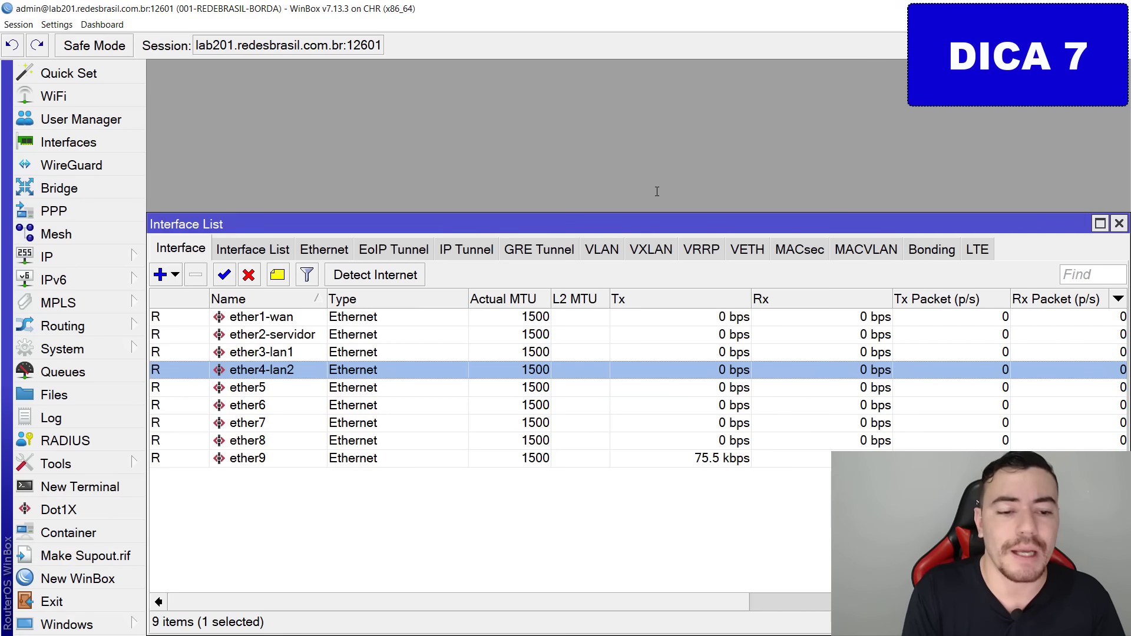
key(Down)
key(Return)
key(End)
text(-lan2)
key(Return)
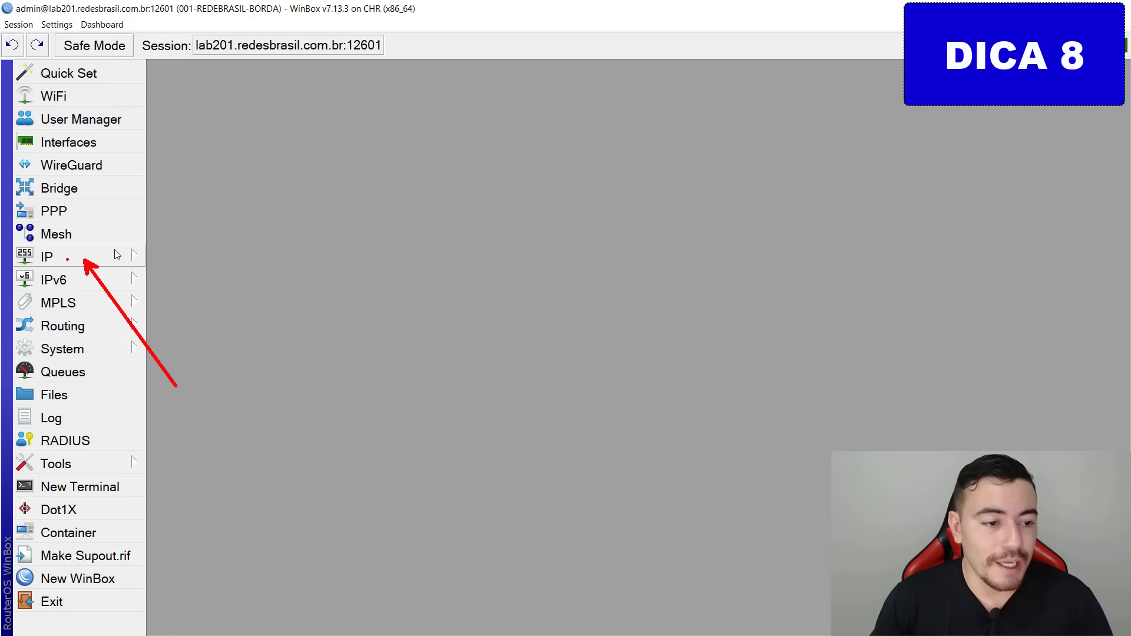
Add the address 200.1.1.126/24 on interface ether1-wan.
click(76, 256)
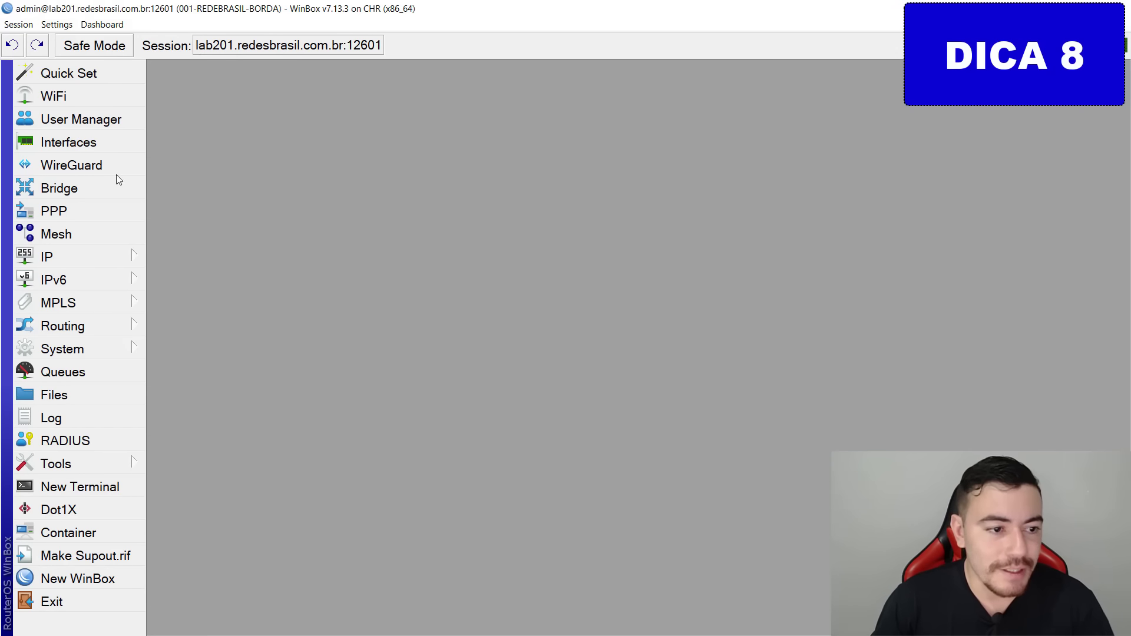
click(71, 257)
click(195, 45)
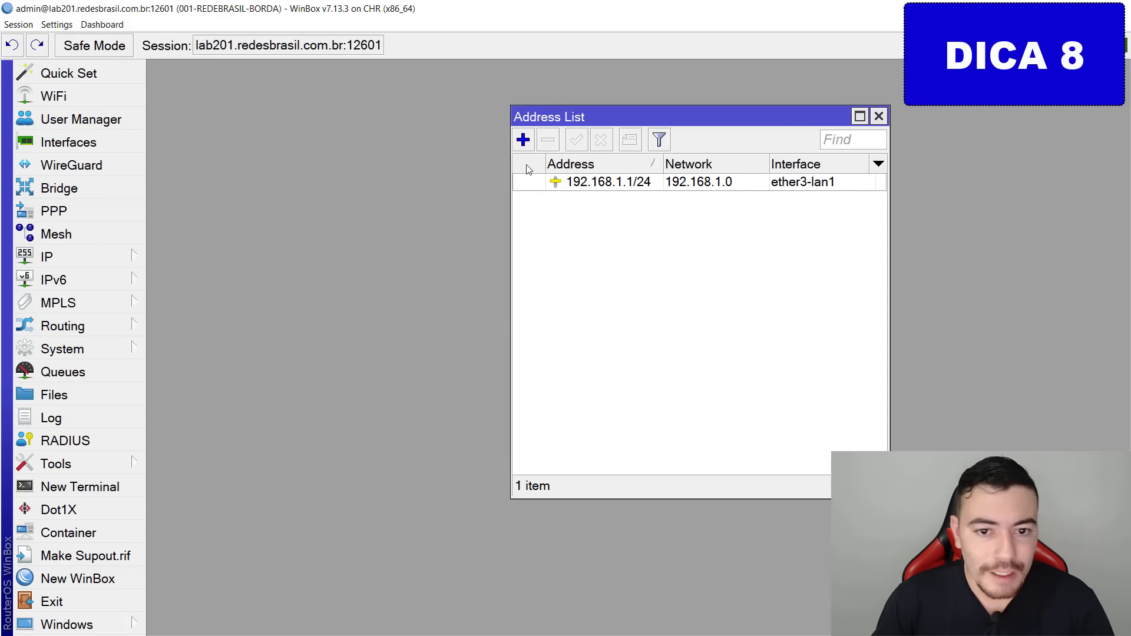
click(523, 140)
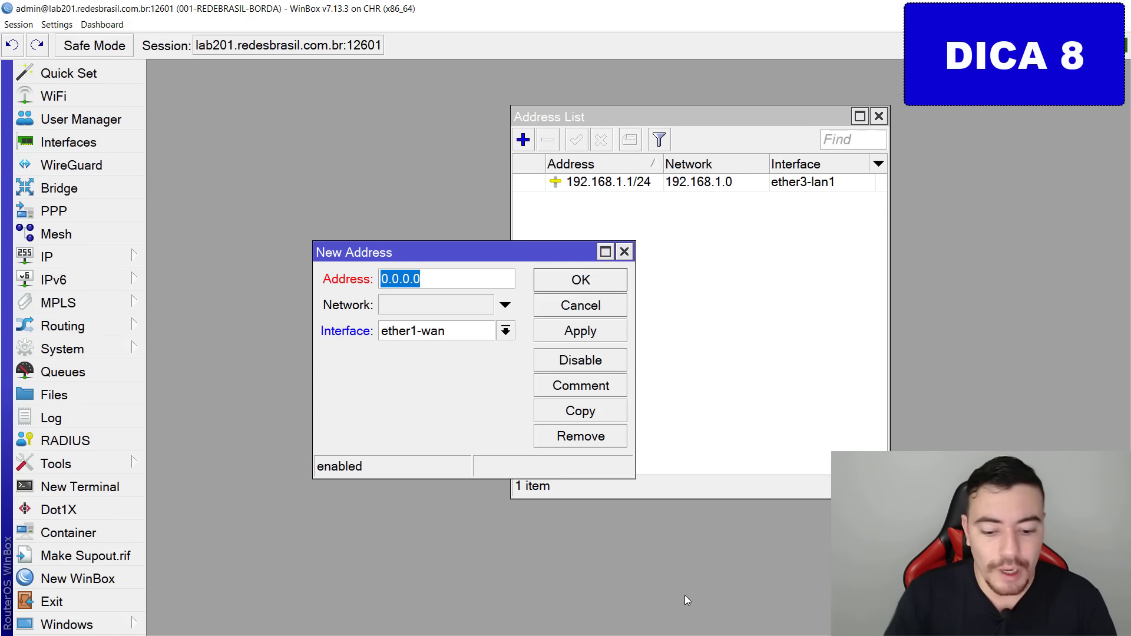
text(200.)
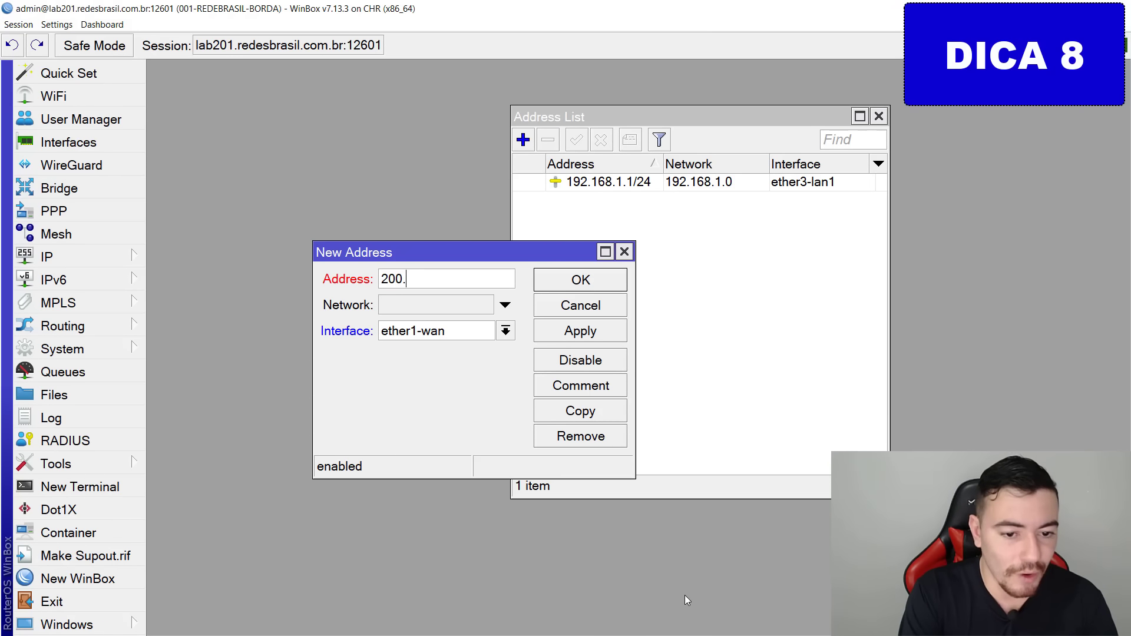
text(1.1.)
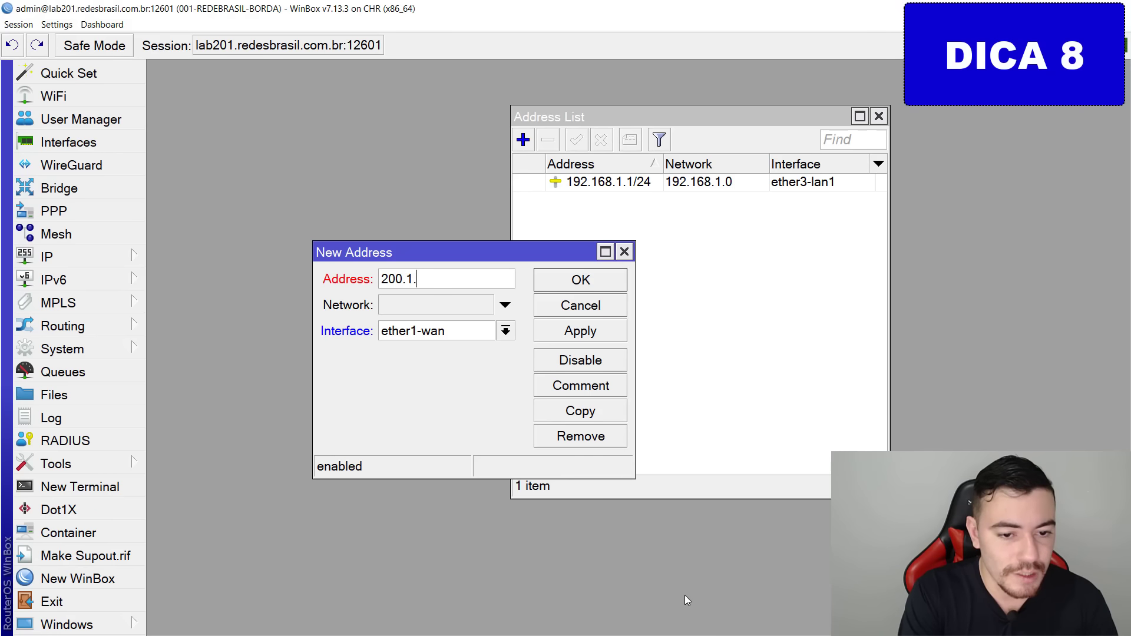
text(126)
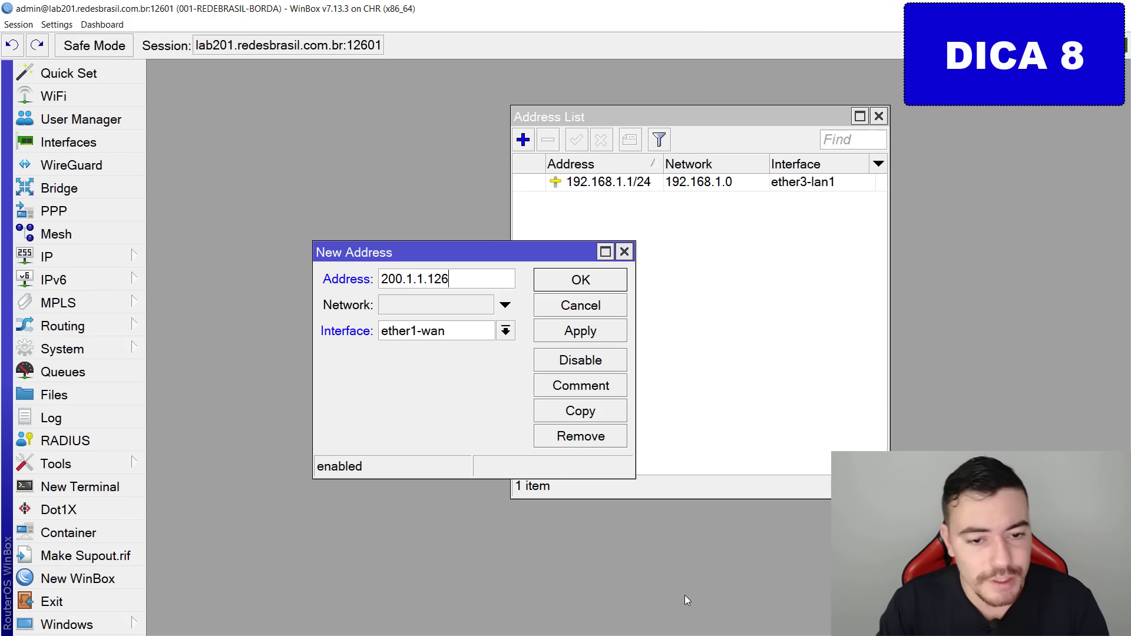
text(/24)
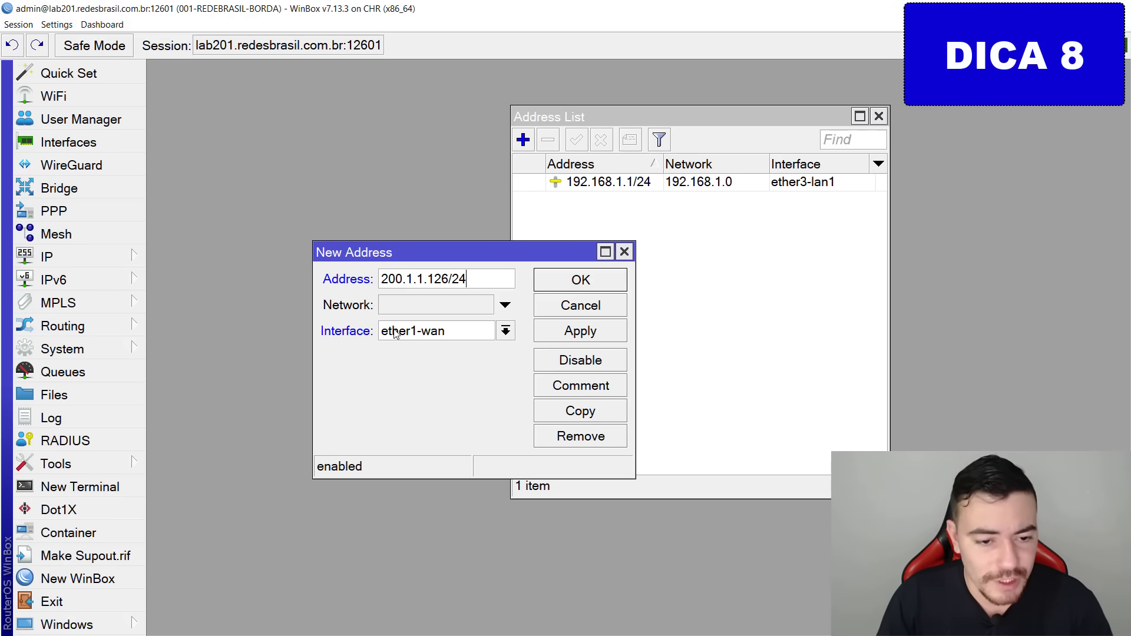
drag(310, 331, 311, 326)
key(Escape)
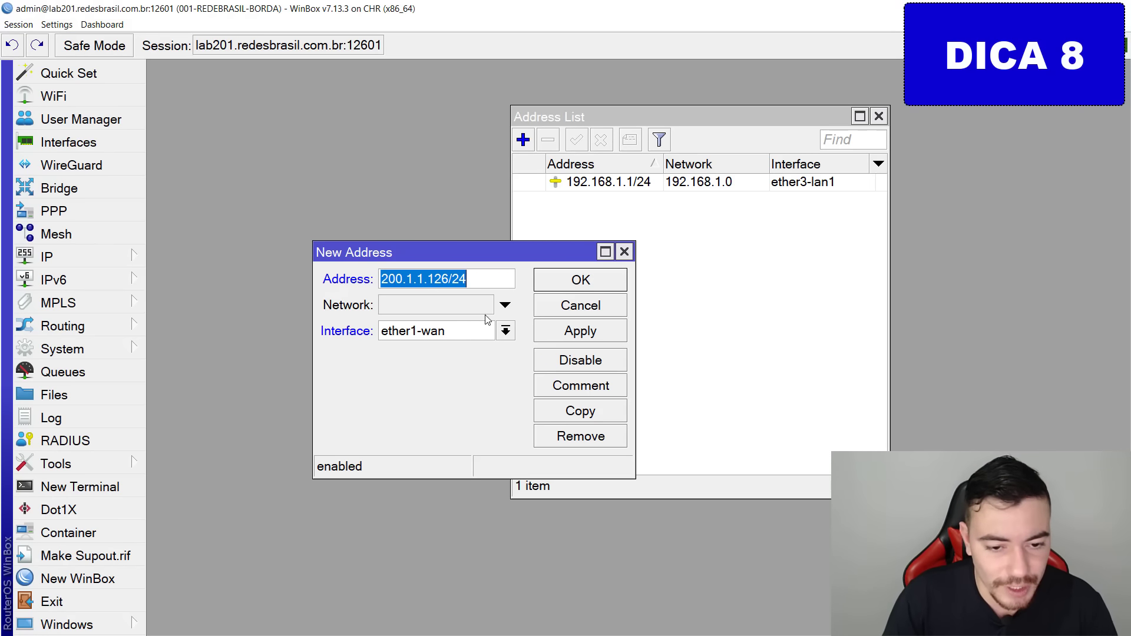
click(483, 332)
click(462, 351)
click(567, 331)
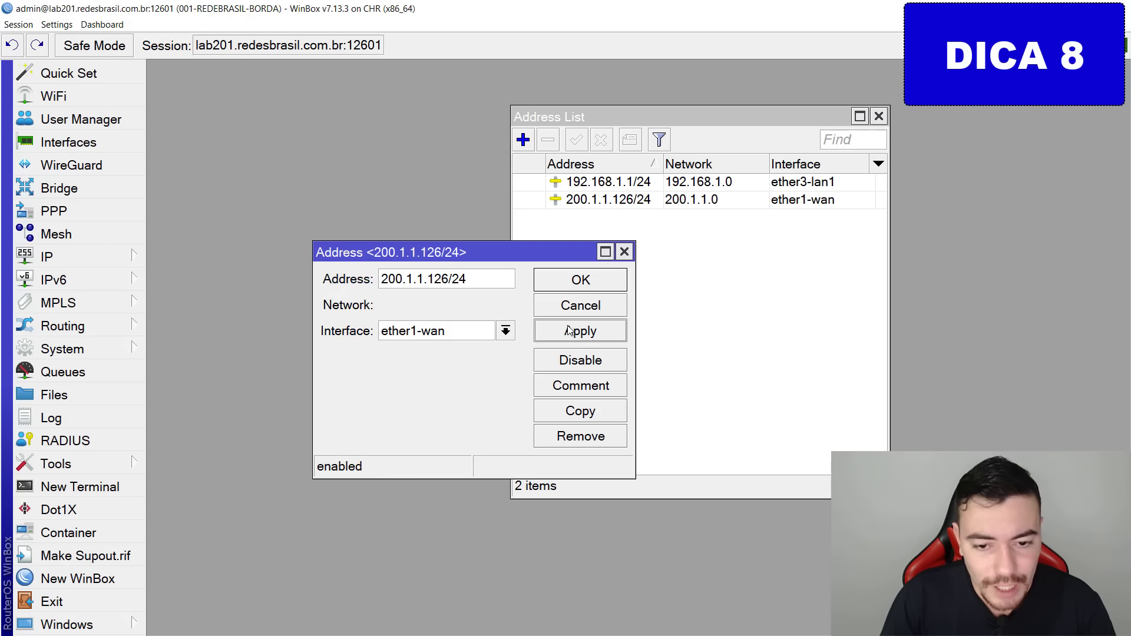
click(593, 281)
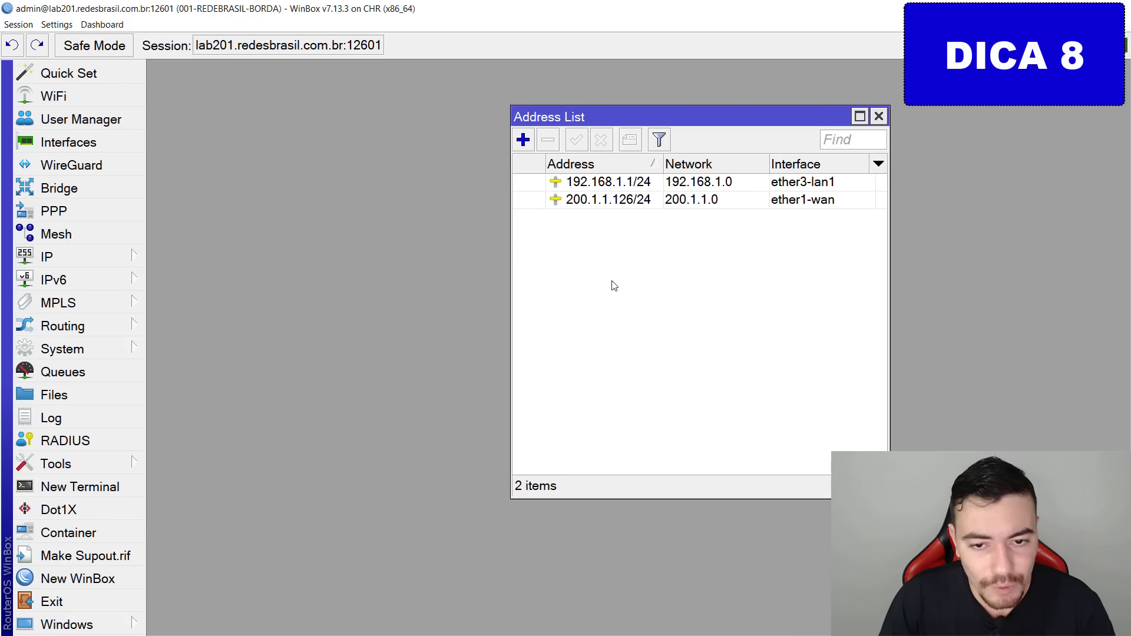
Re-enter the WAN address as 200.1.1.126/255.255.255.0 and apply it.
double_click(597, 200)
text(1)
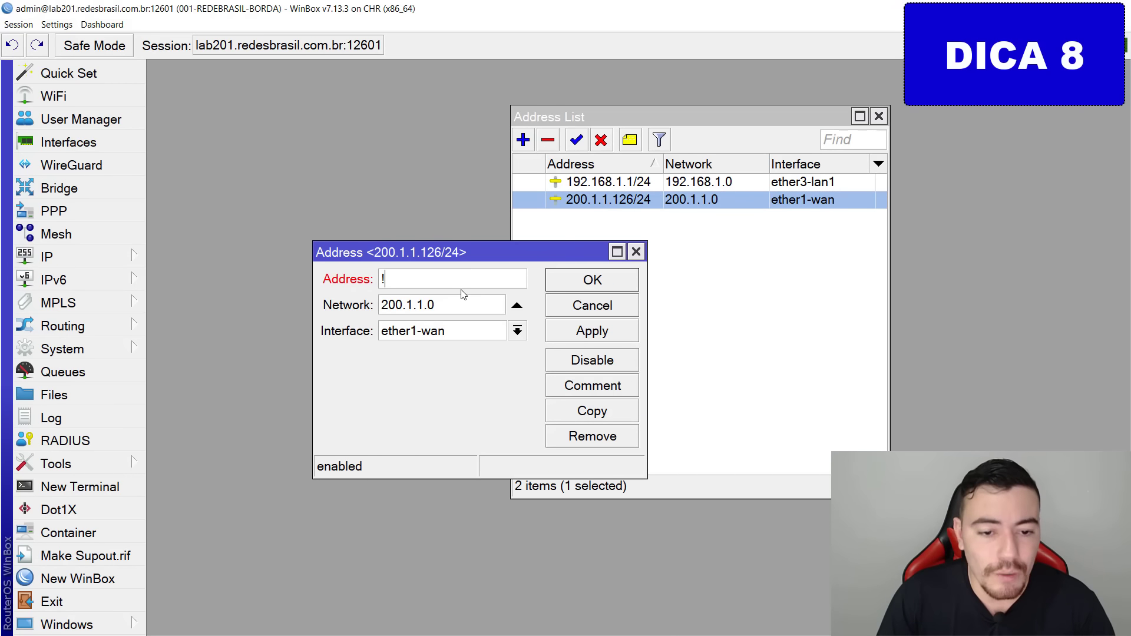
key(Escape)
double_click(636, 207)
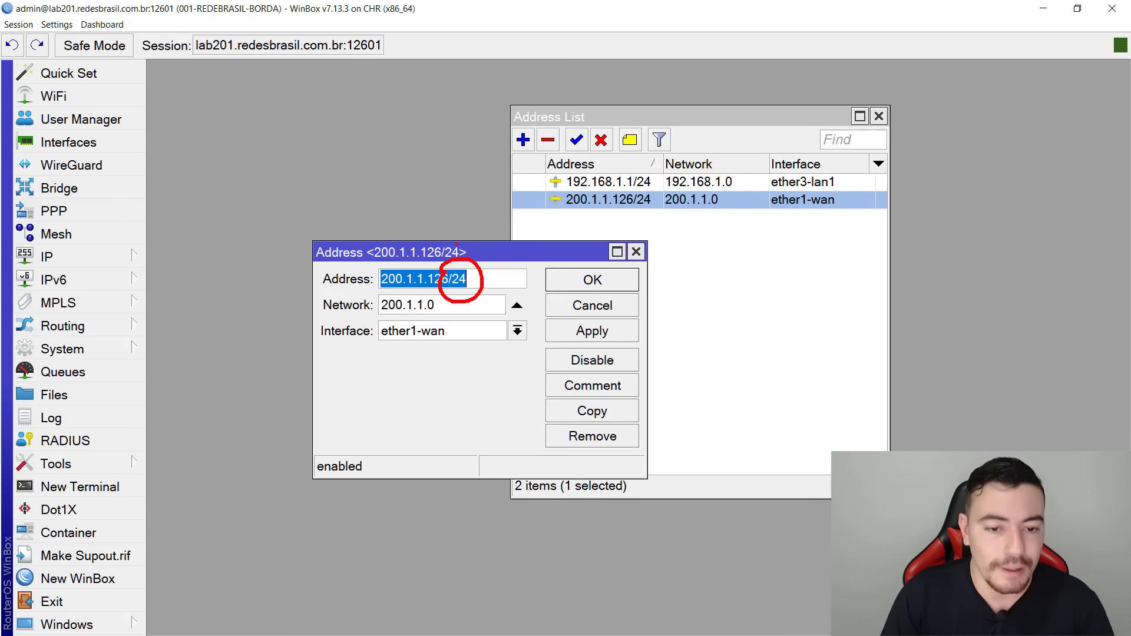
click(498, 281)
key(BackSpace)
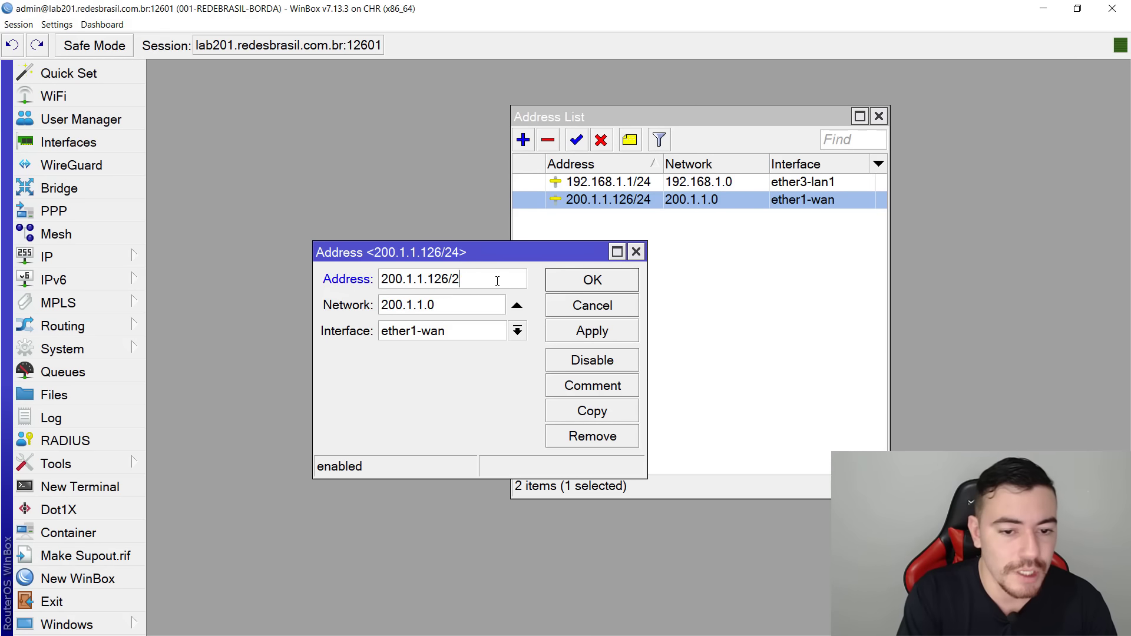
text(55.255.25)
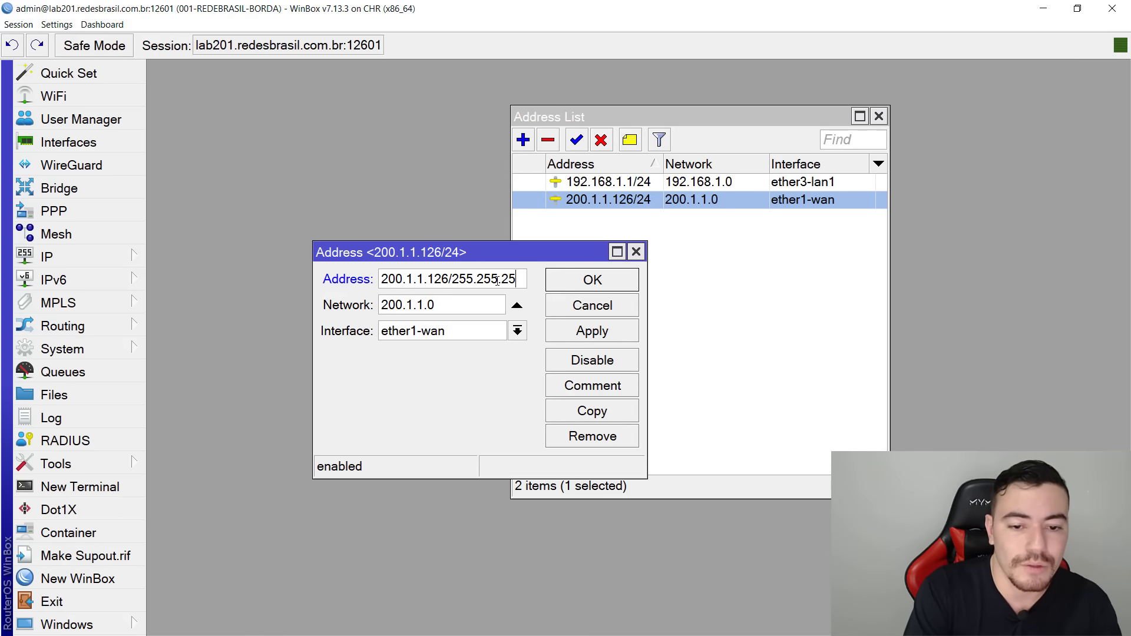
text(5.0)
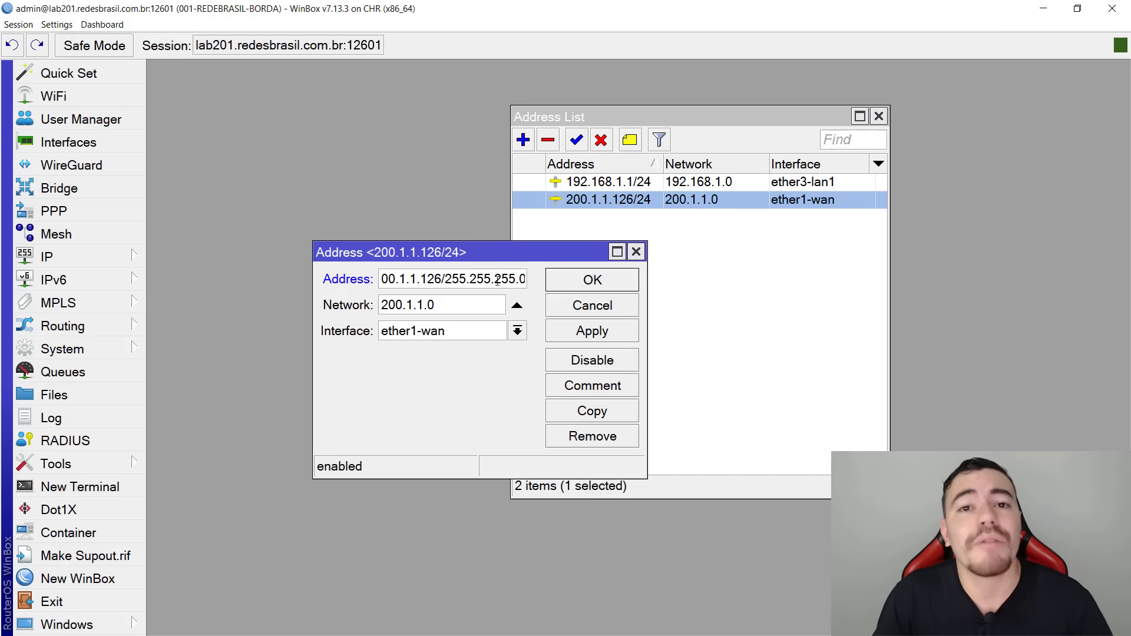
click(560, 330)
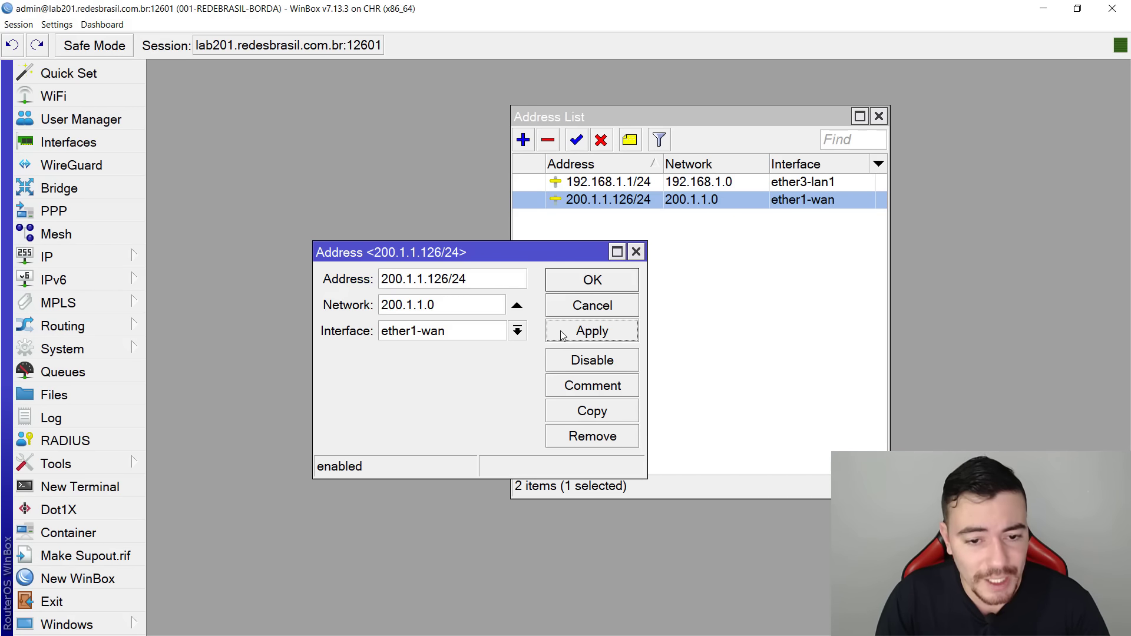
click(619, 280)
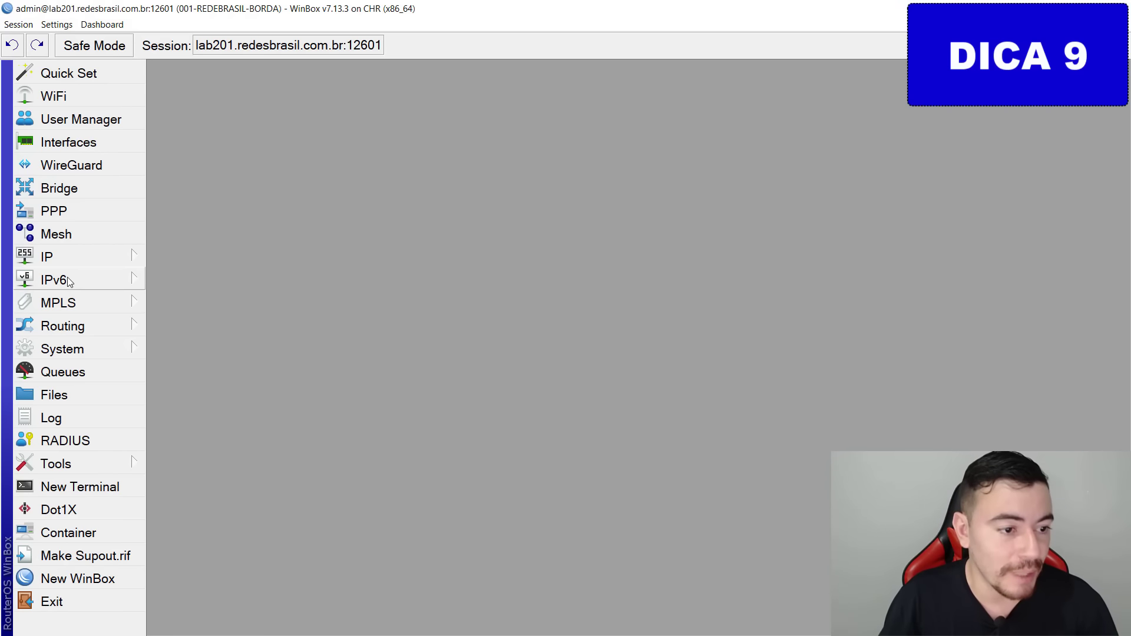
Add a static route for 0.0.0.0/0 with gateway 200.1.1.1.
click(77, 241)
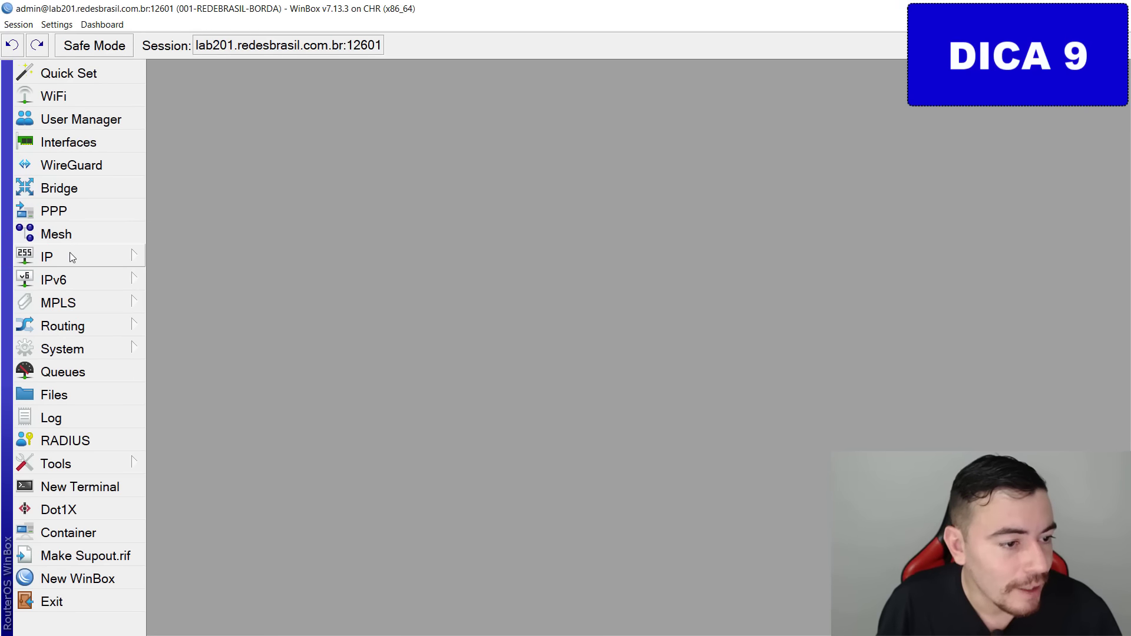
click(70, 255)
click(228, 376)
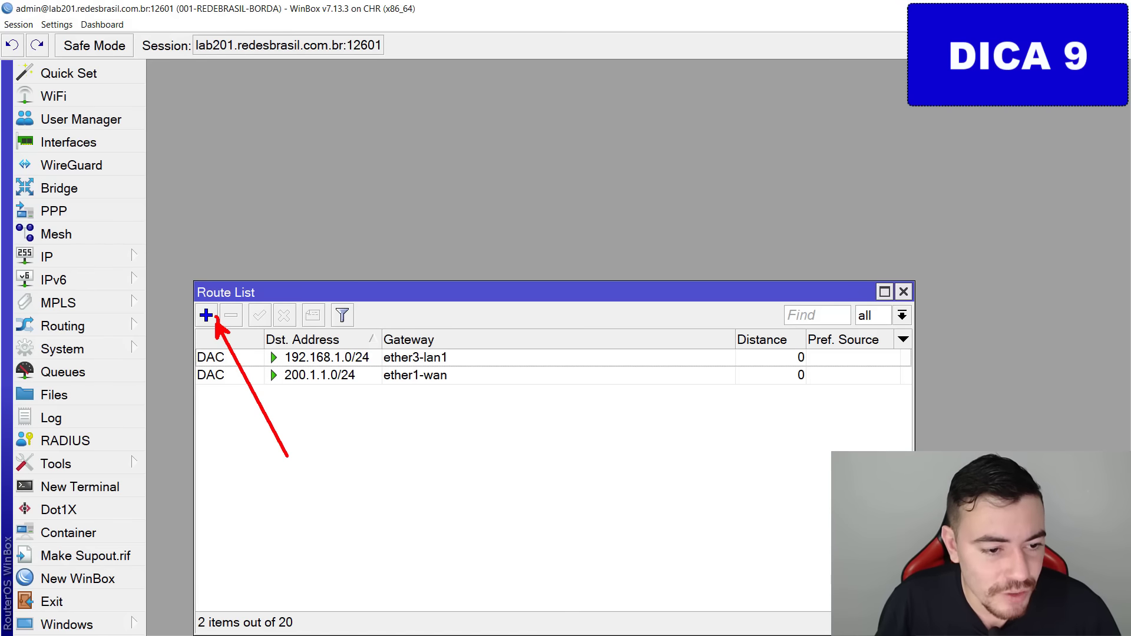
click(214, 315)
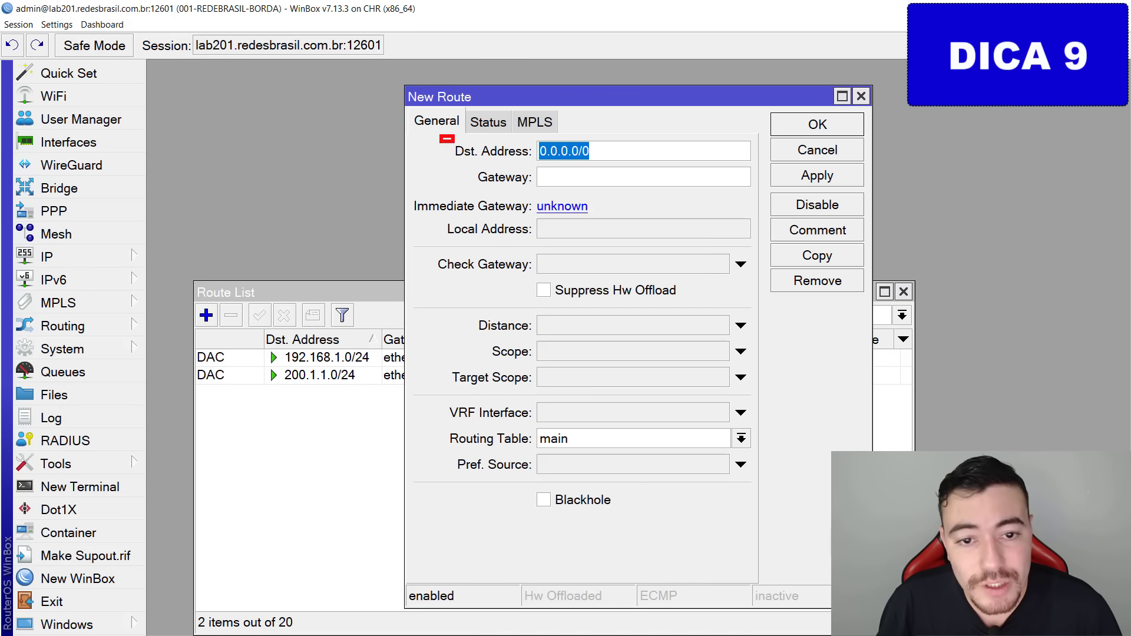
click(589, 177)
drag(648, 95, 688, 69)
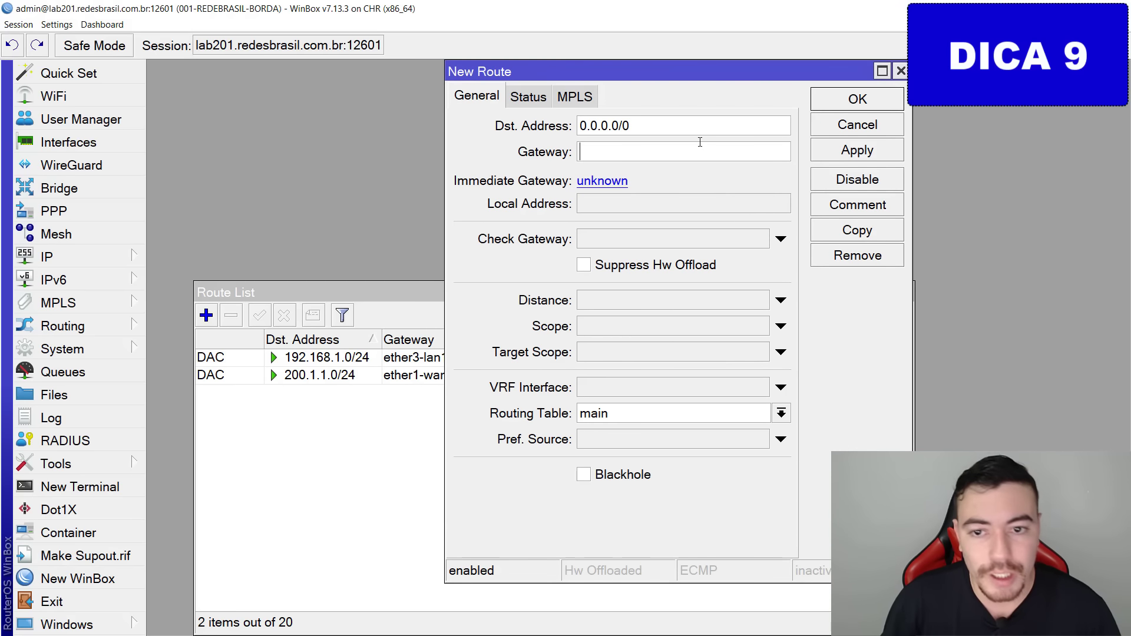
text(200)
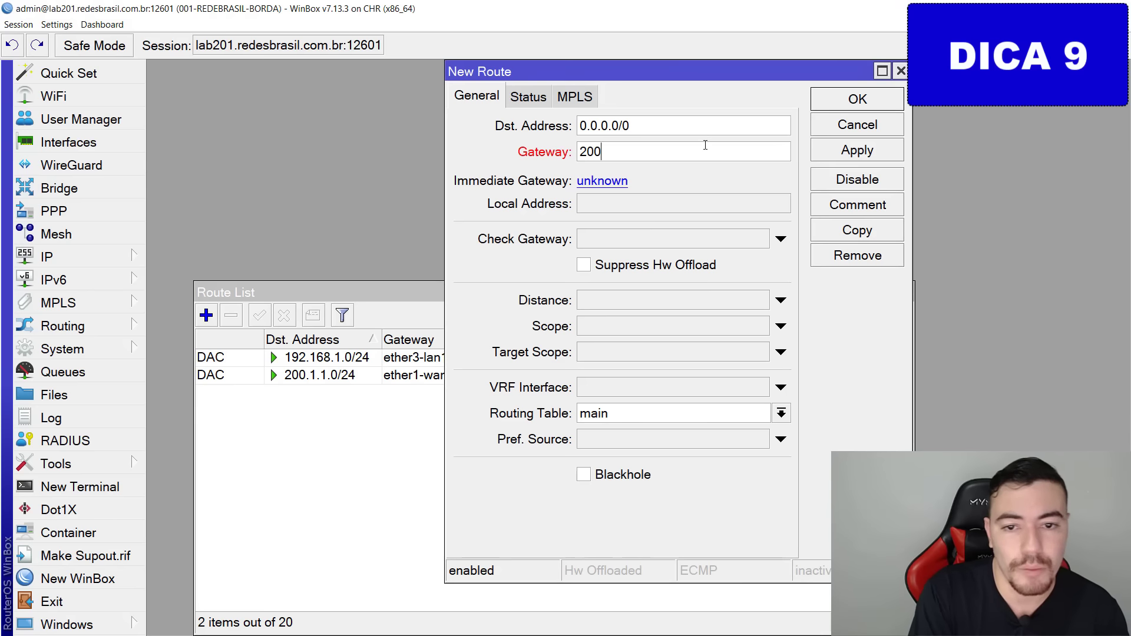
text(.1.1.)
key(BackSpace)
key(BackSpace)
key(BackSpace)
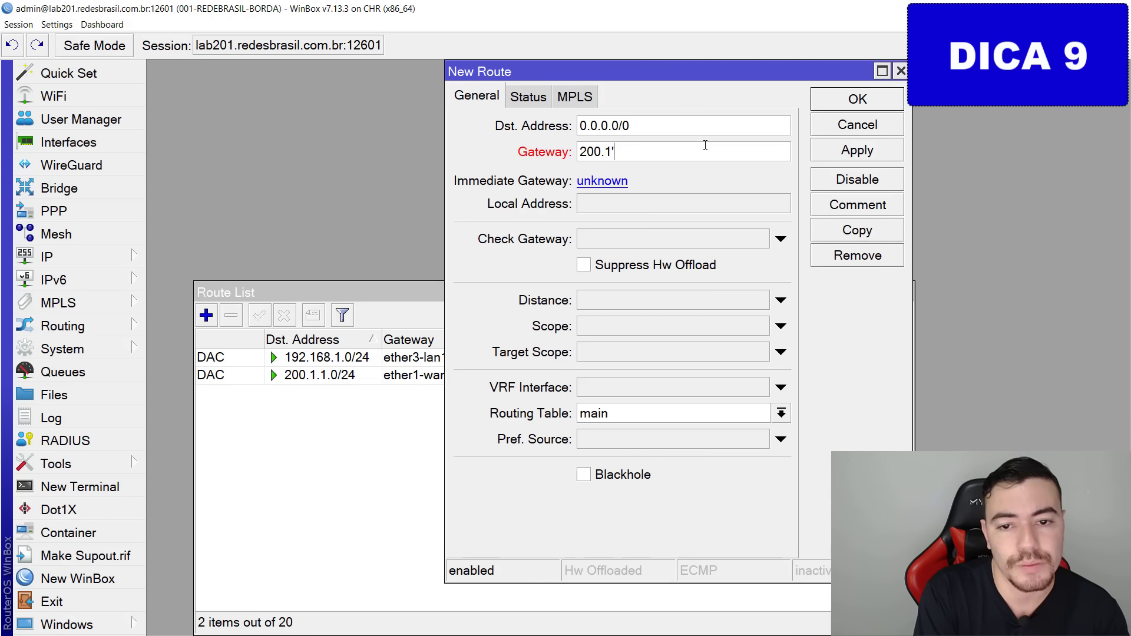
text(.1.1.1)
key(Return)
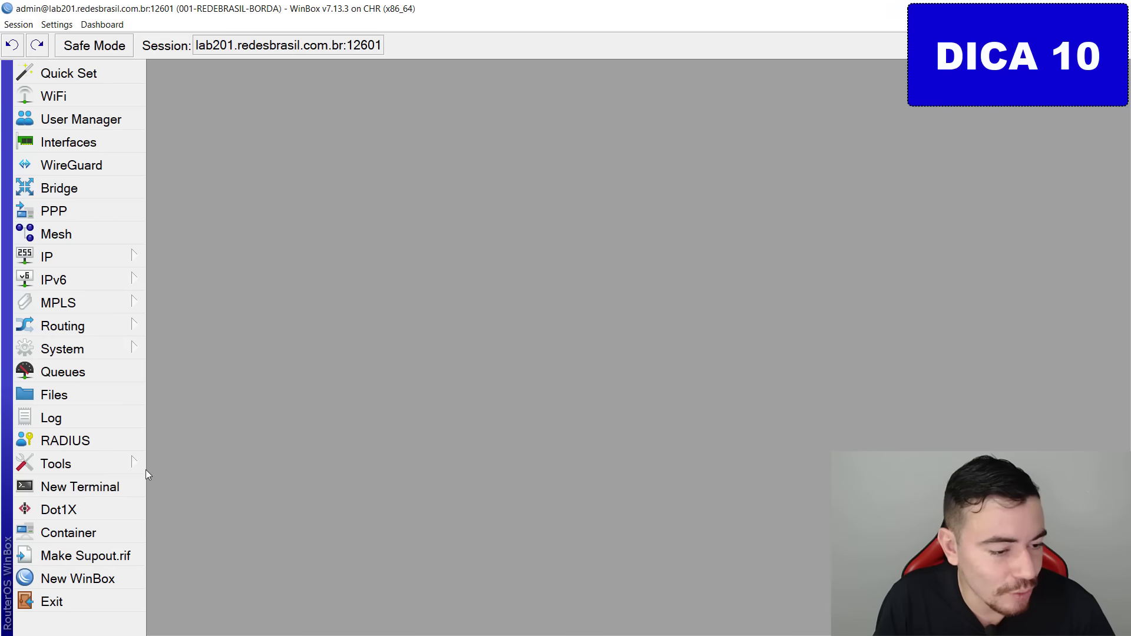
click(108, 468)
click(236, 370)
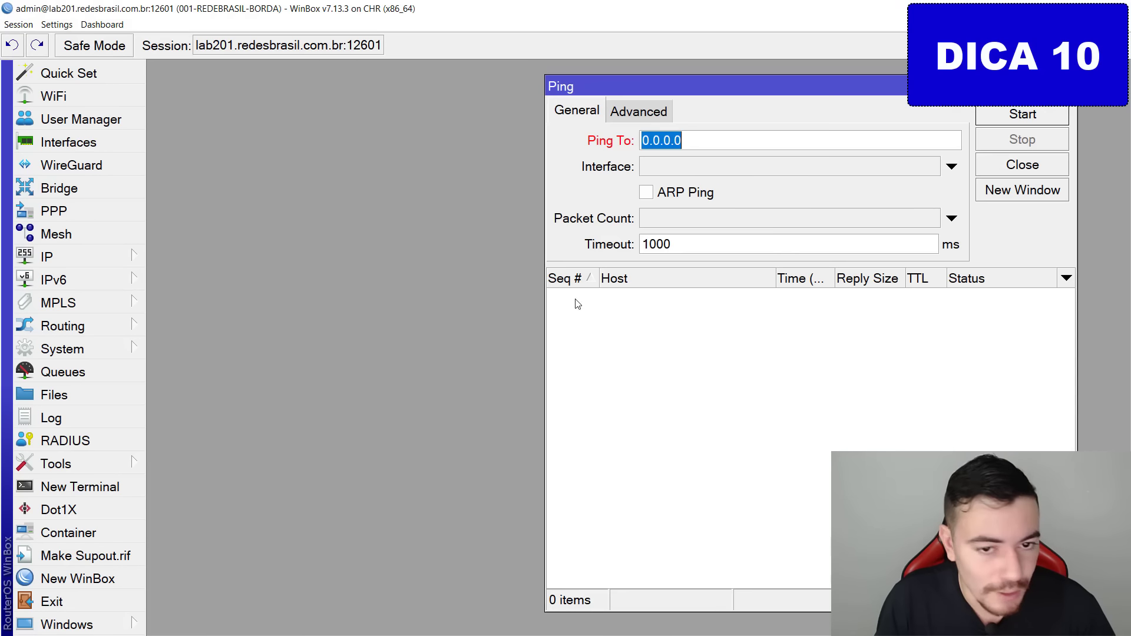
click(727, 144)
drag(586, 123, 735, 147)
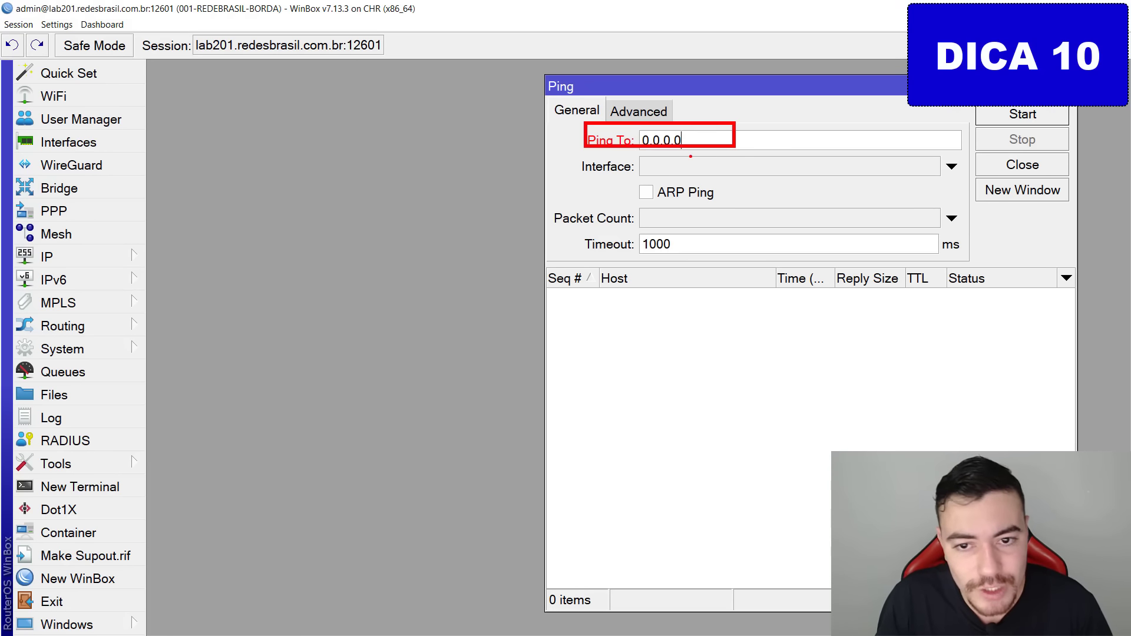
key(Escape)
text(8.8.8.8)
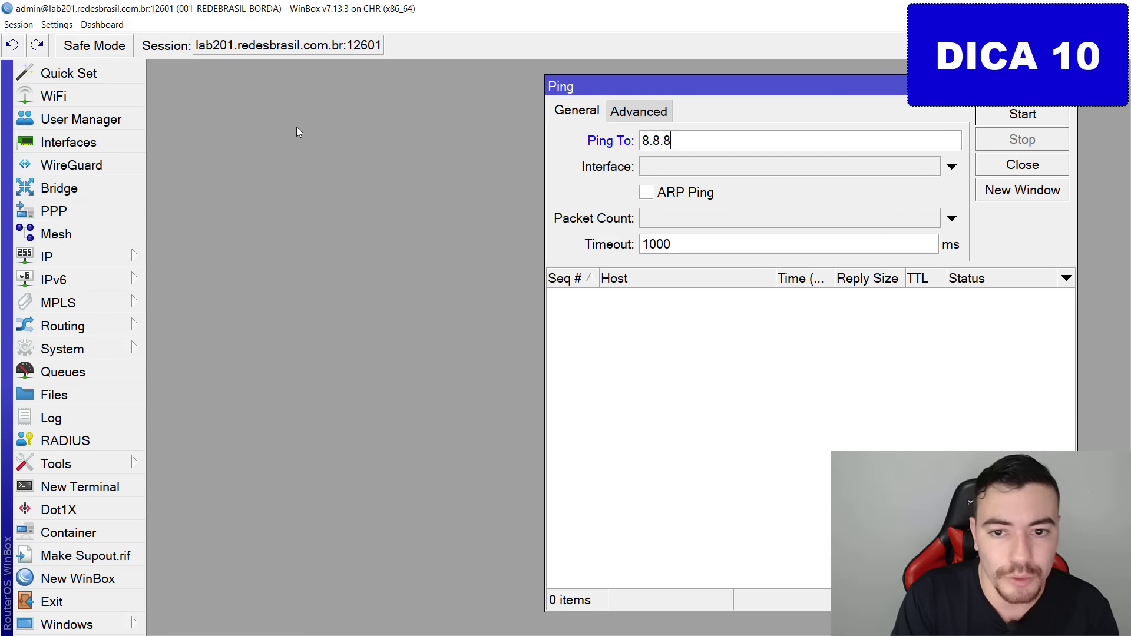
key(Return)
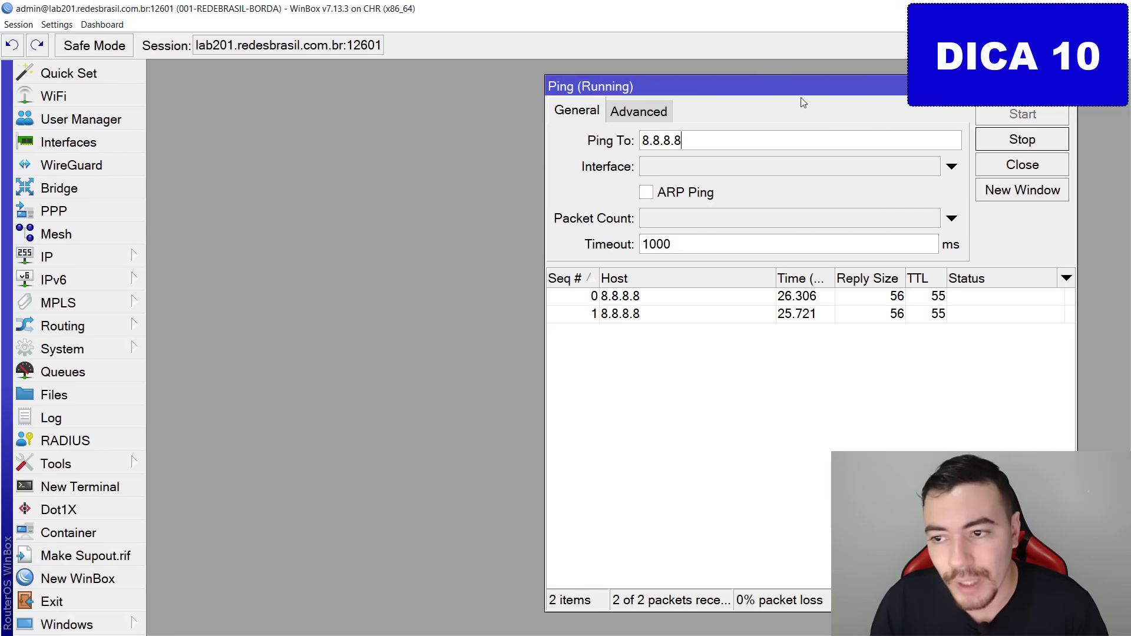
key(ctrl+2)
mouse_move(1028, 115)
mouse_down()
mouse_move(1068, 201)
mouse_move(1029, 130)
mouse_move(1042, 109)
mouse_up()
key(Escape)
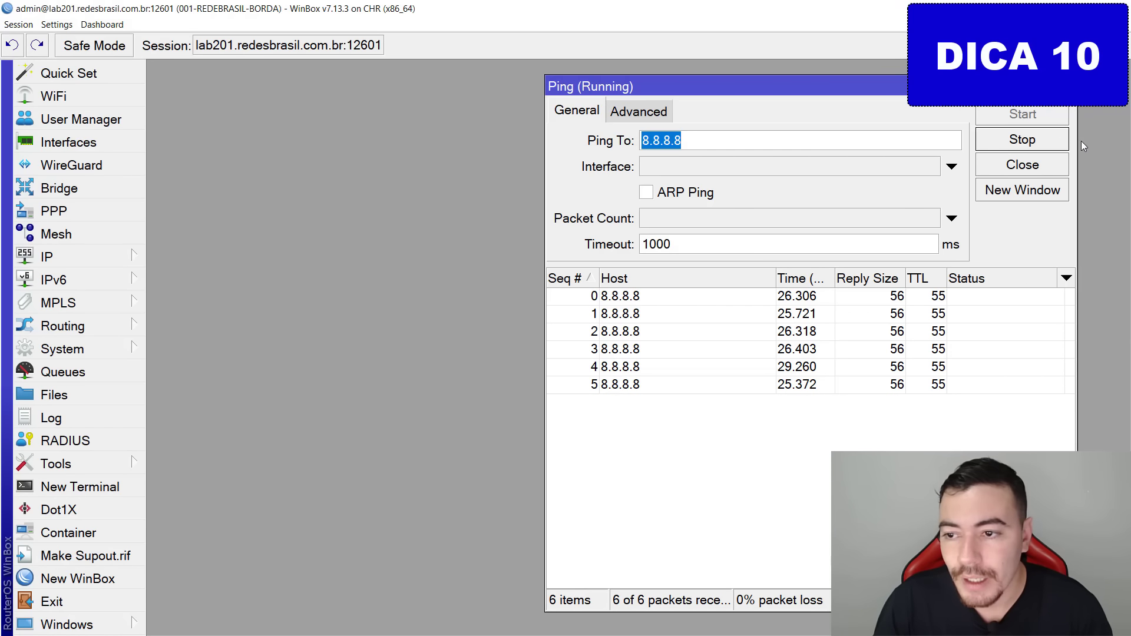
click(1057, 141)
key(ctrl+2)
drag(1057, 141, 1111, 202)
key(Escape)
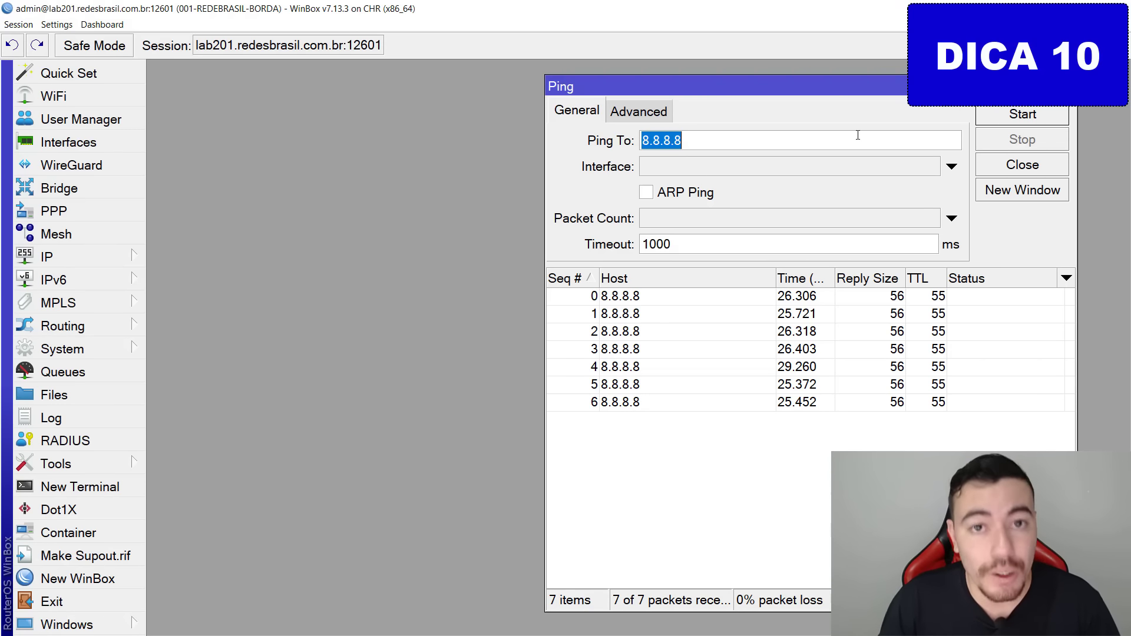
key(Escape)
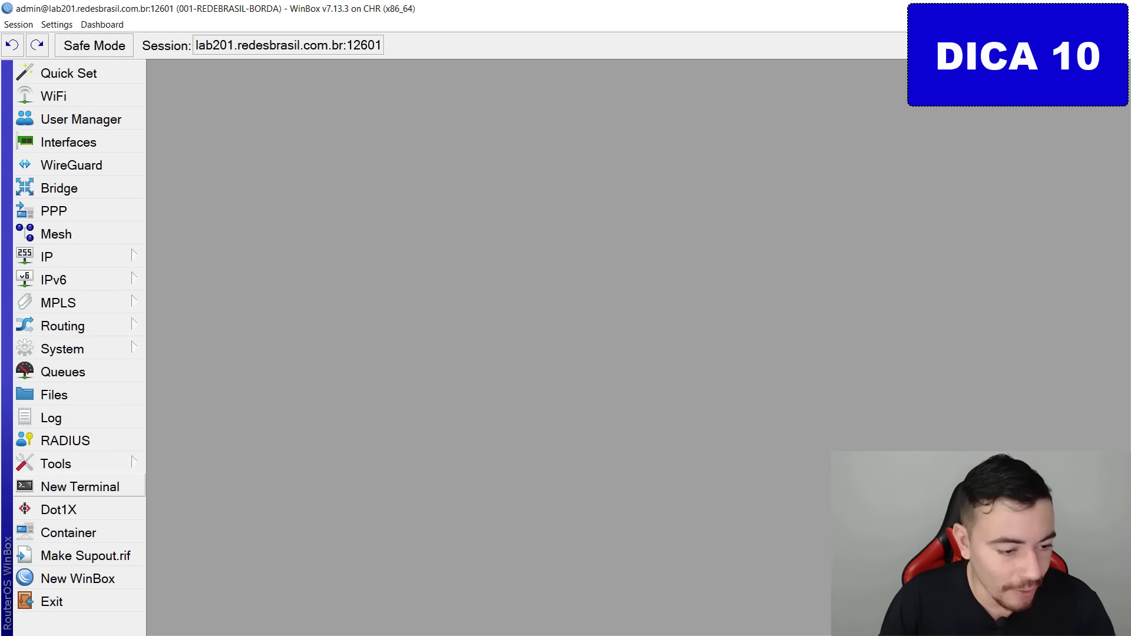
Open a router terminal and set a new login password.
drag(21, 472, 15, 533)
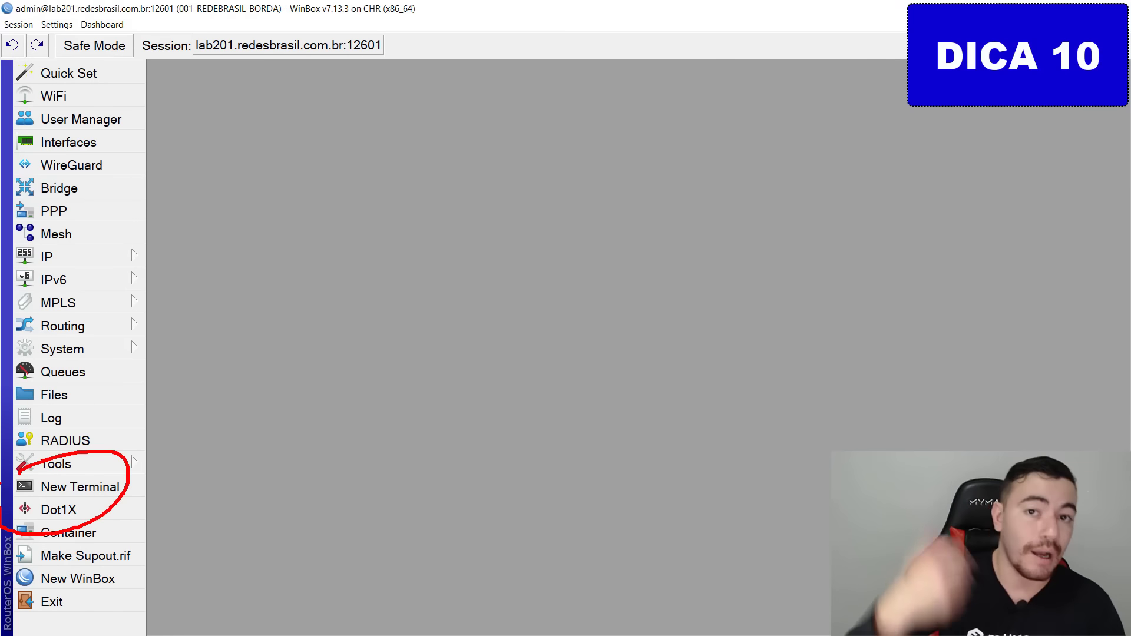
key(Escape)
key(ctrl+2)
drag(121, 483, 195, 548)
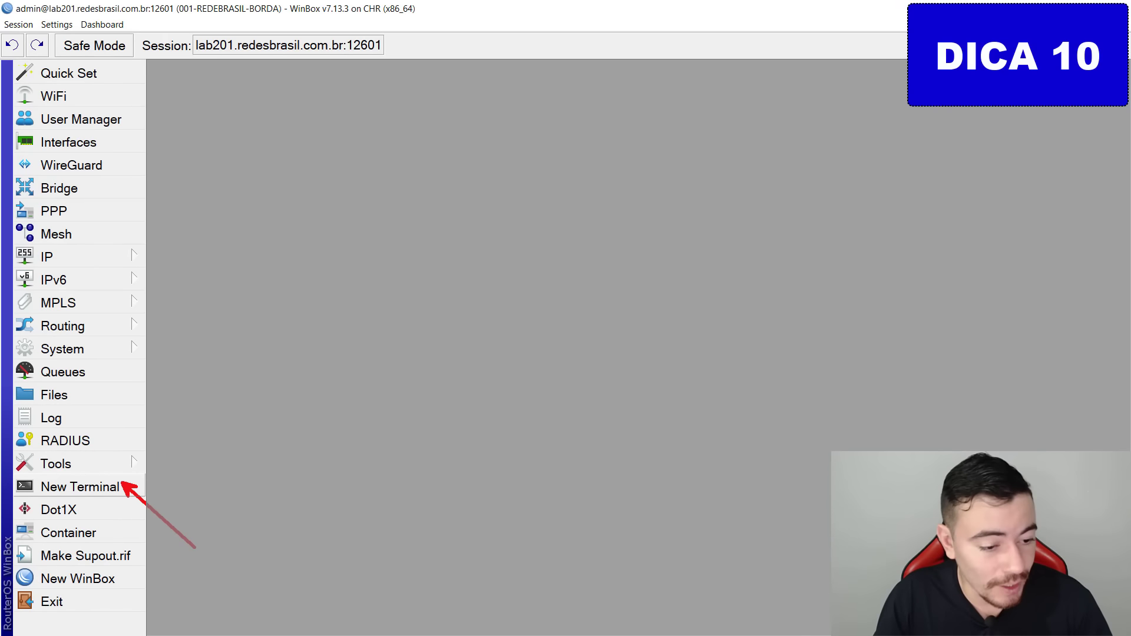
key(Escape)
click(80, 487)
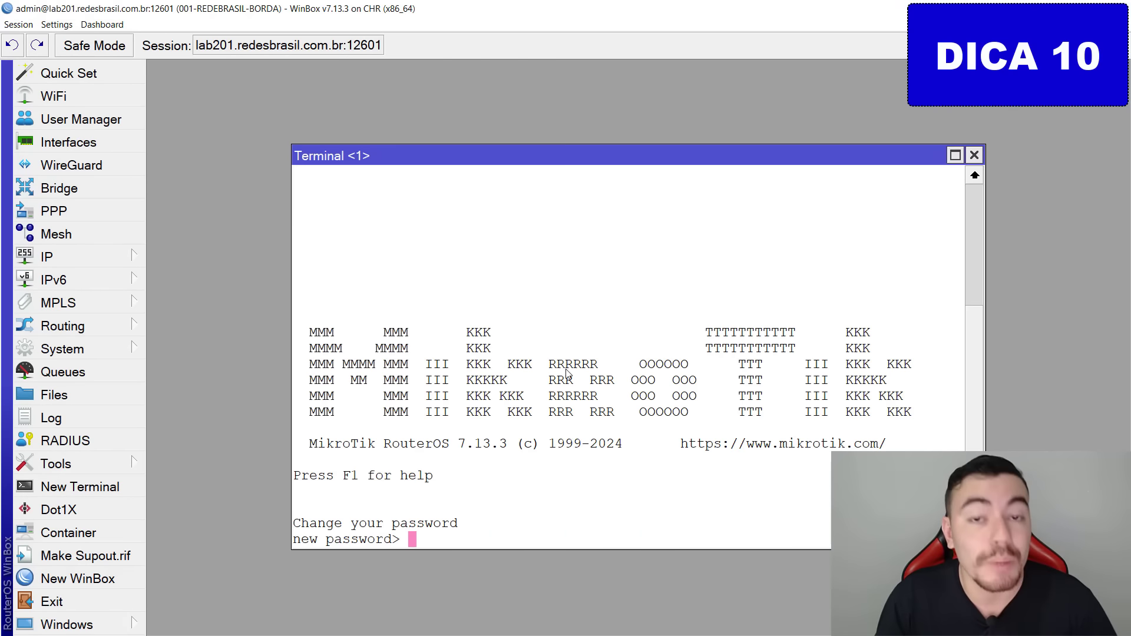
text(*)
key(Return)
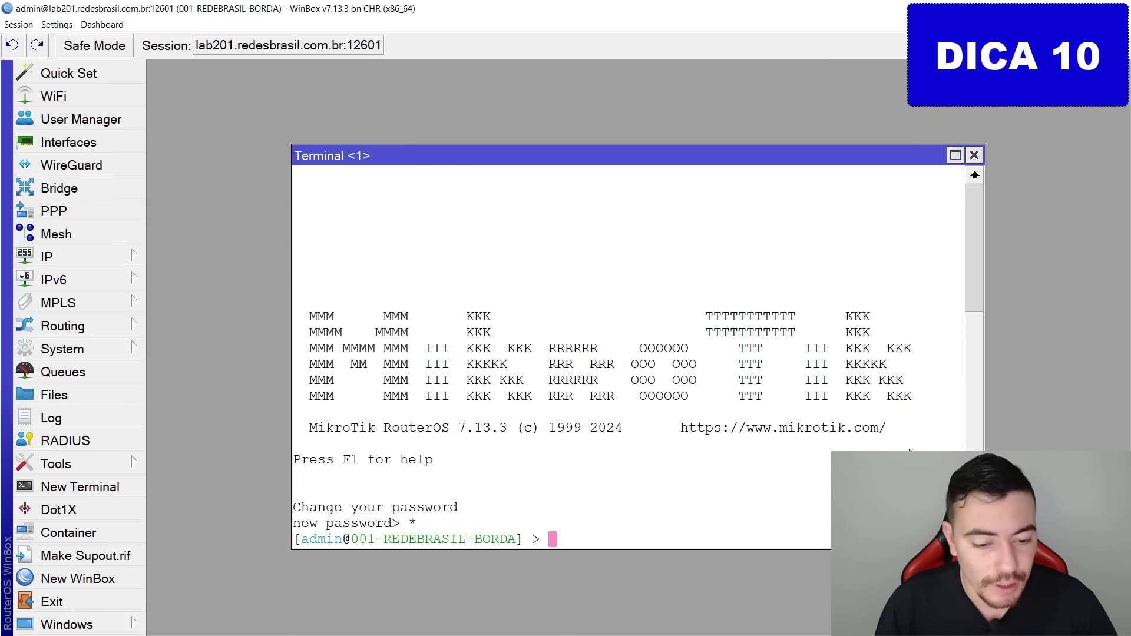
Ping 8.8.8.8 from the router, stop it, and close the terminal.
key(Return)
key(Return)
key(Return)
text(pin)
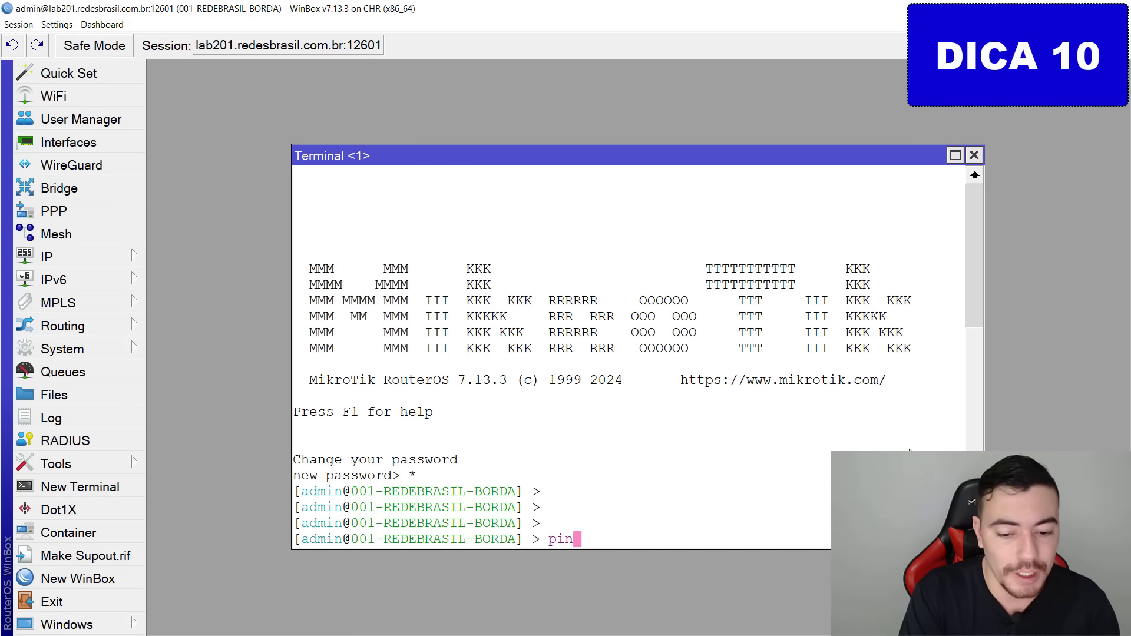
text(g 8.8.8.8)
key(Return)
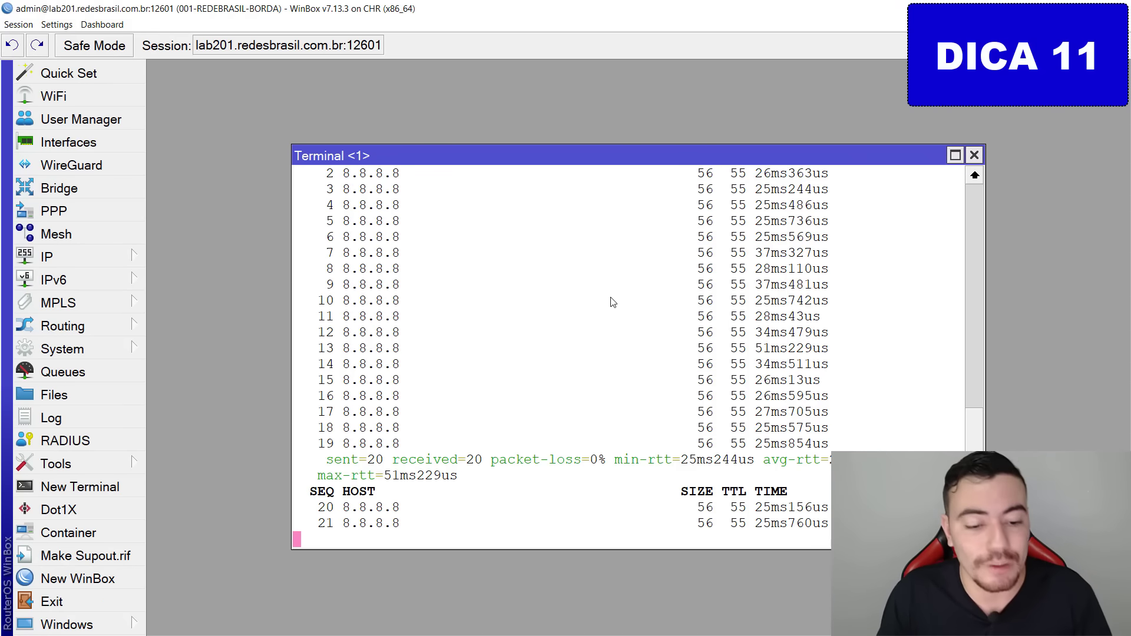
key(ctrl+c)
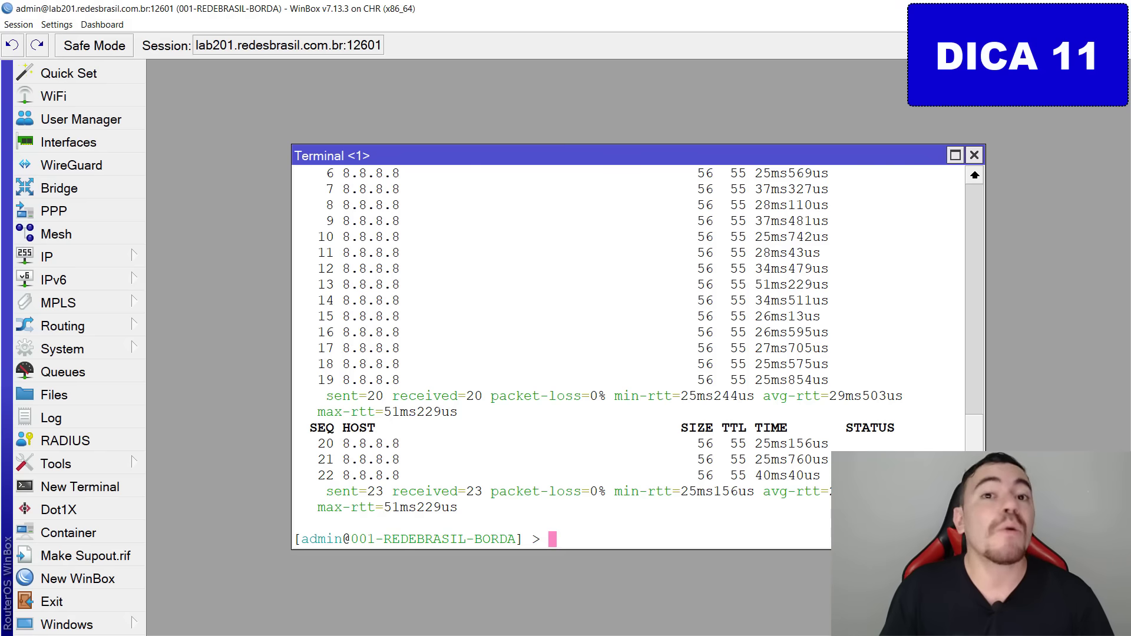
click(974, 156)
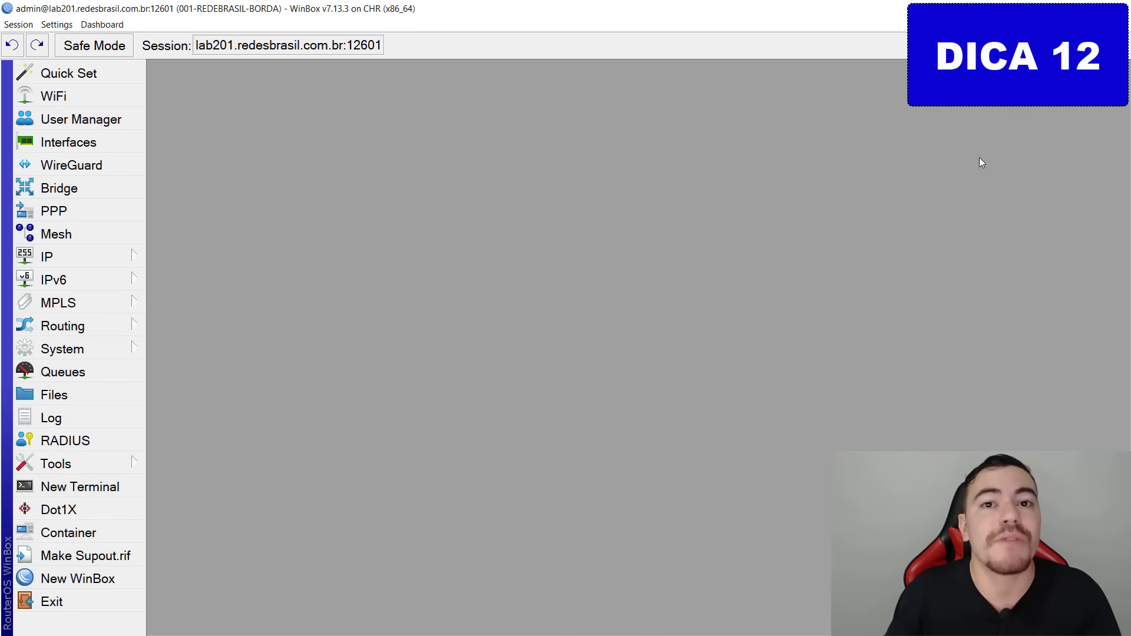
click(56, 469)
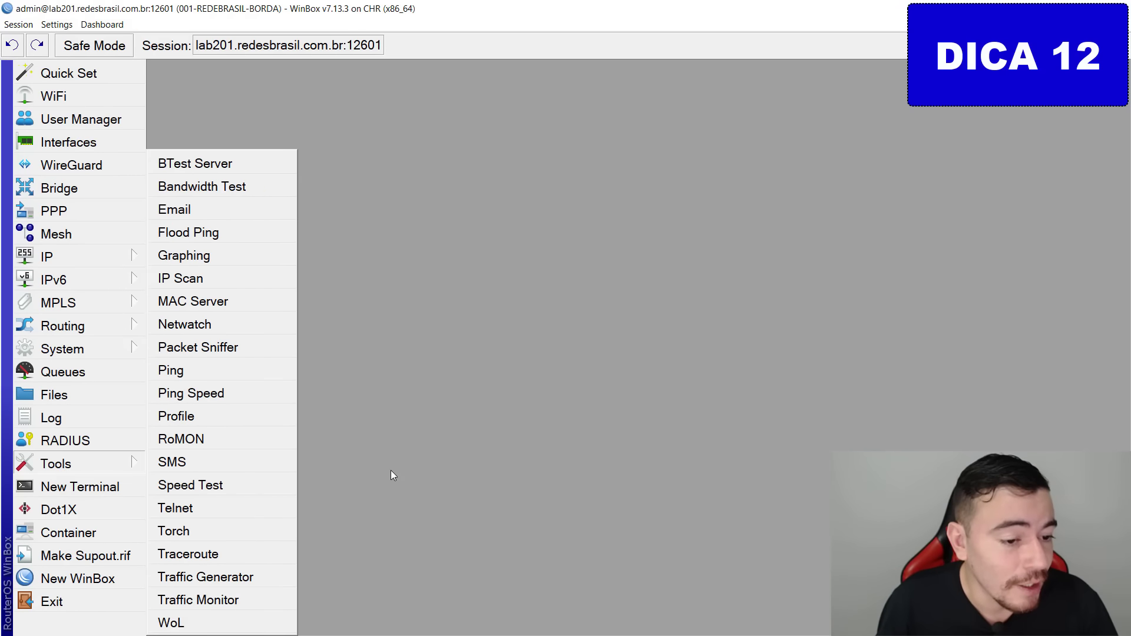
click(76, 468)
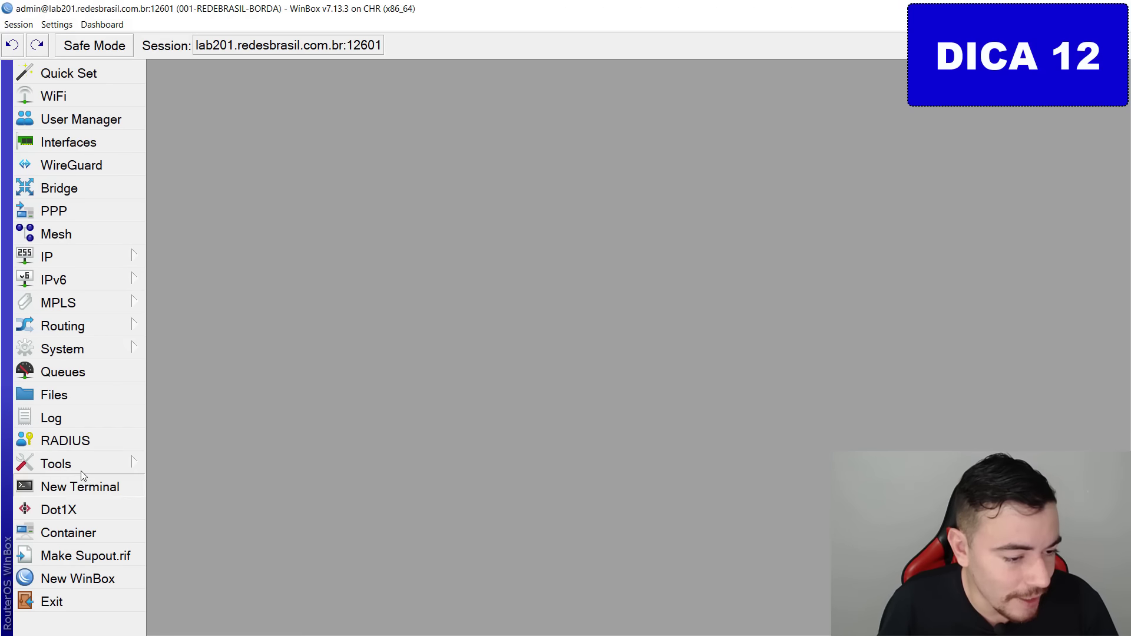
mouse_move(76, 468)
mouse_down()
mouse_move(106, 507)
mouse_move(58, 498)
mouse_up()
key(Escape)
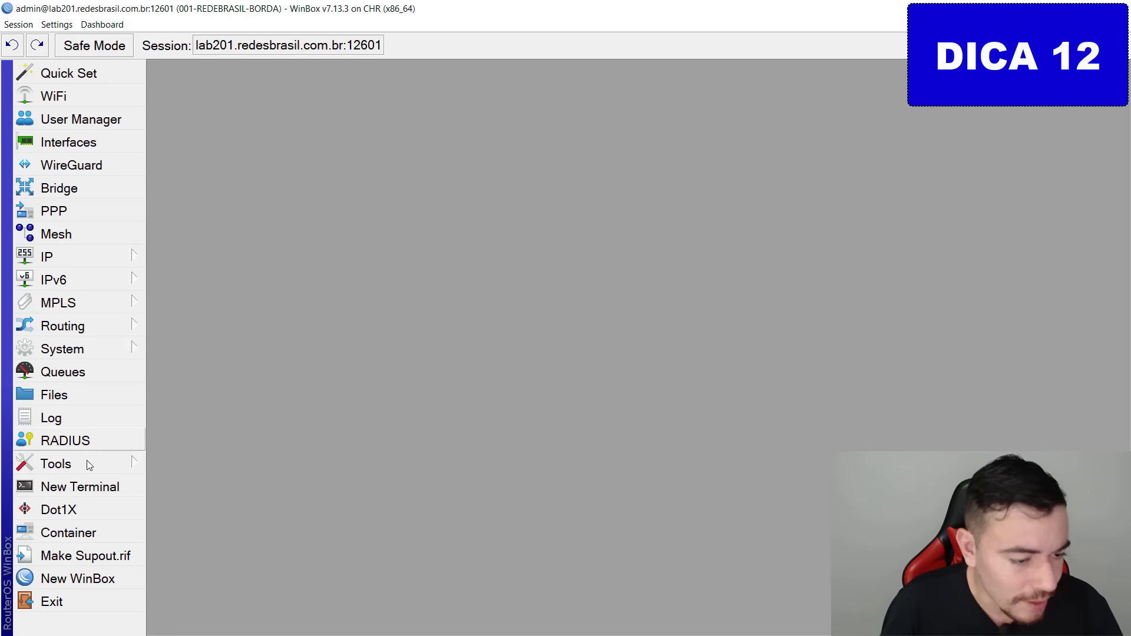
click(87, 463)
drag(233, 553, 178, 570)
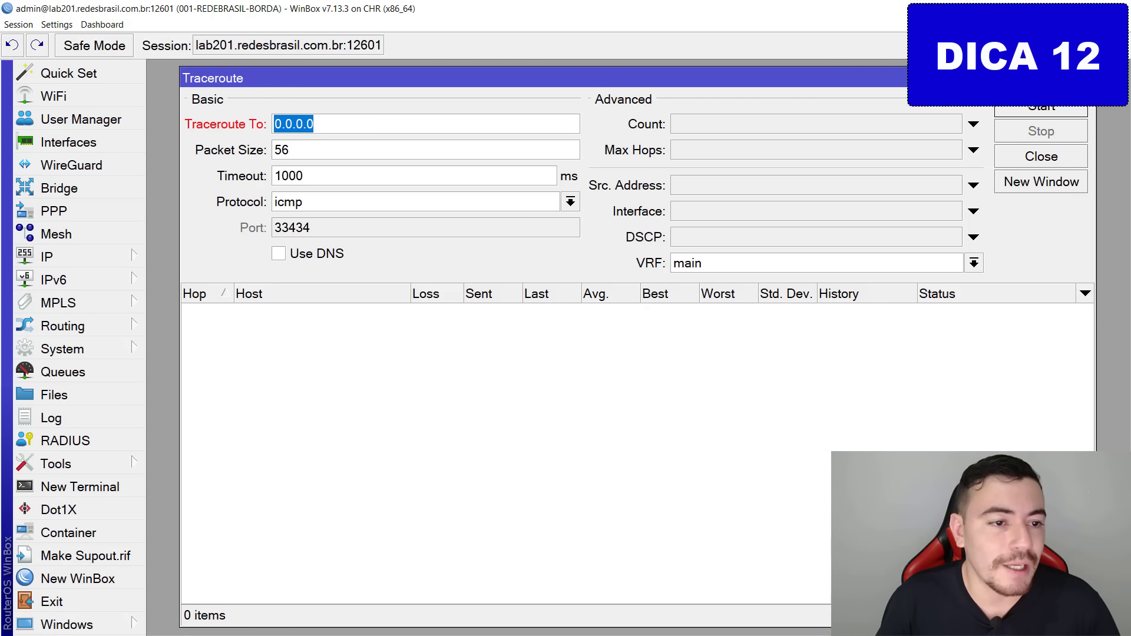
drag(174, 109, 372, 124)
key(Escape)
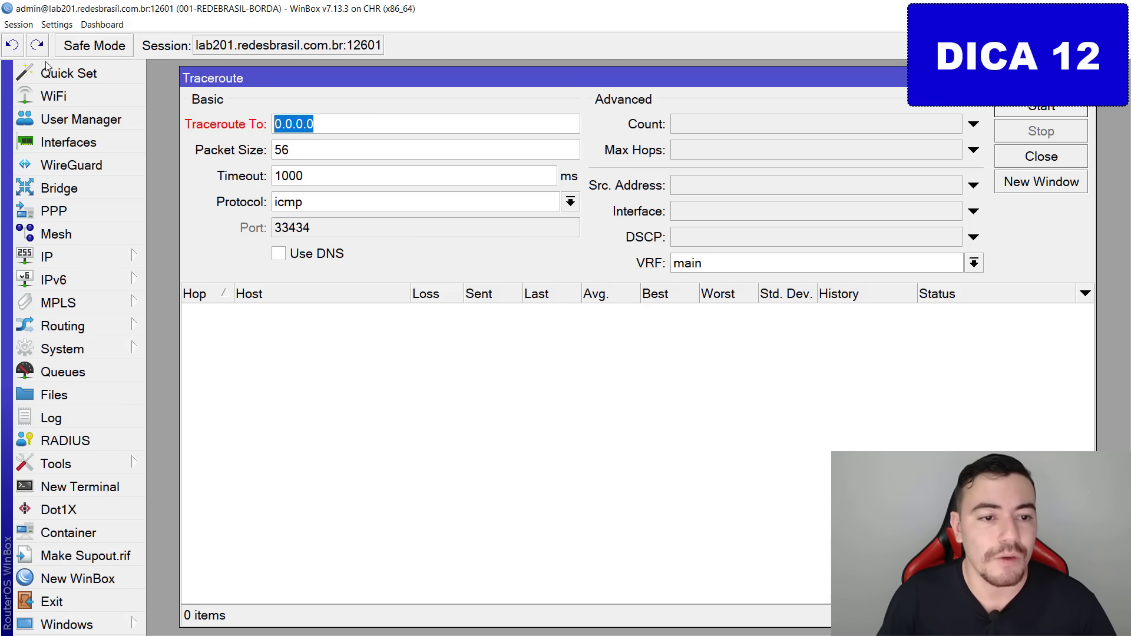
text(8.8.8.8)
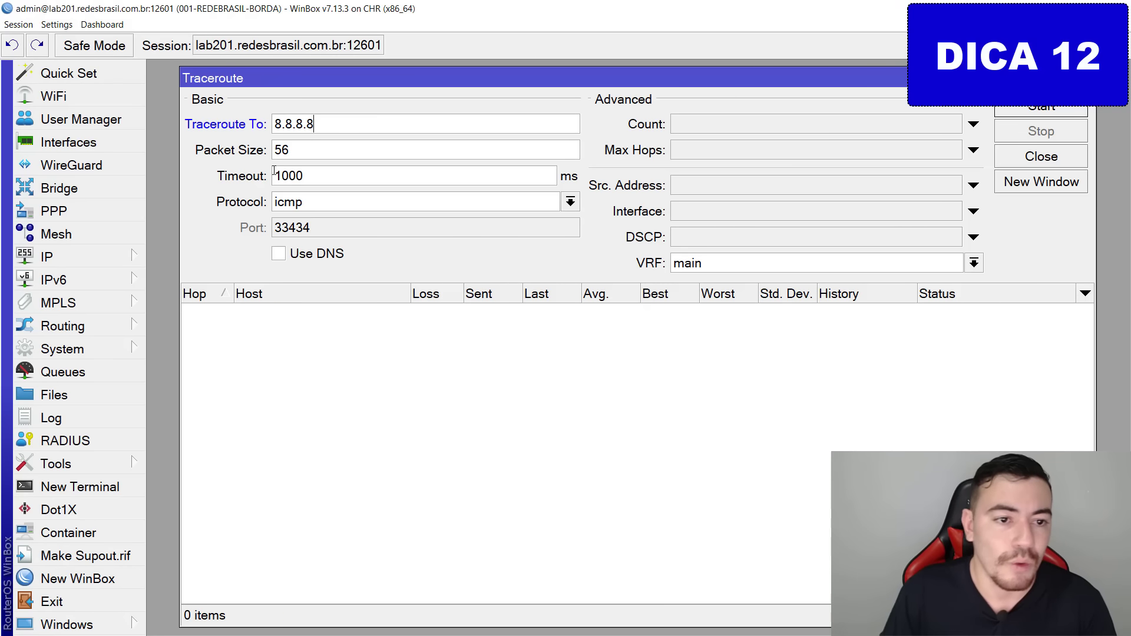
click(1077, 112)
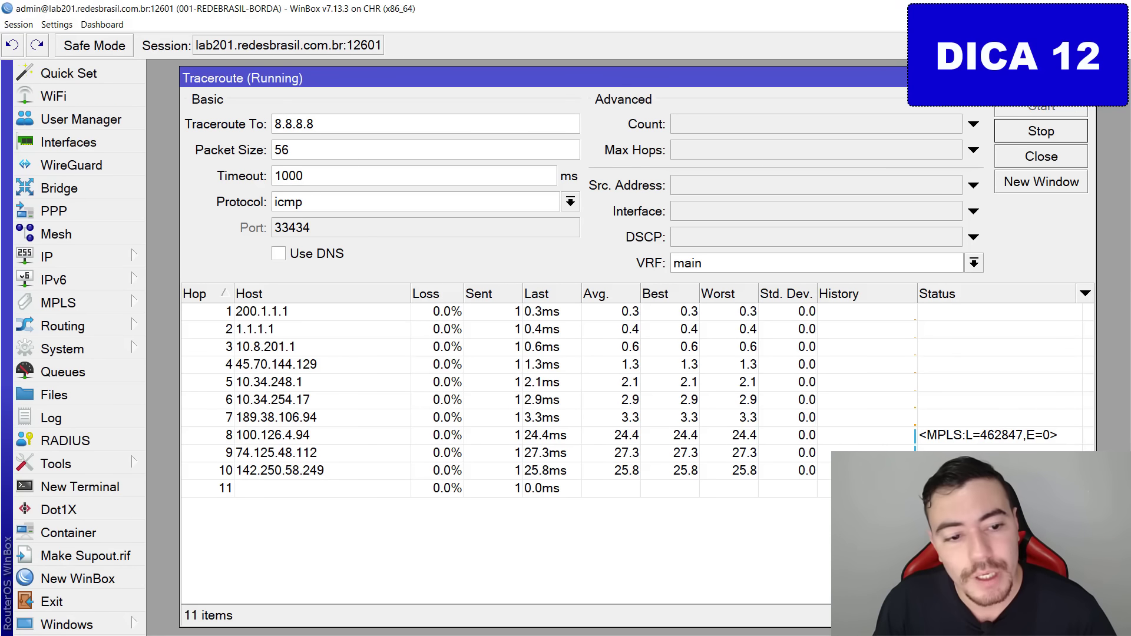
drag(213, 270, 201, 543)
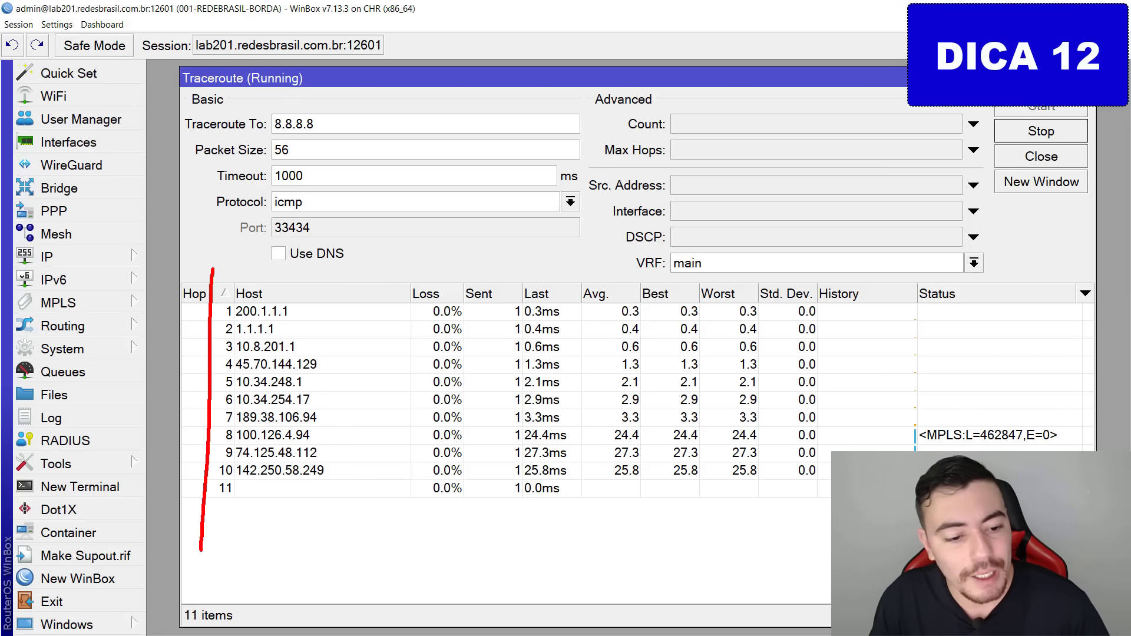
drag(164, 507, 202, 553)
key(Escape)
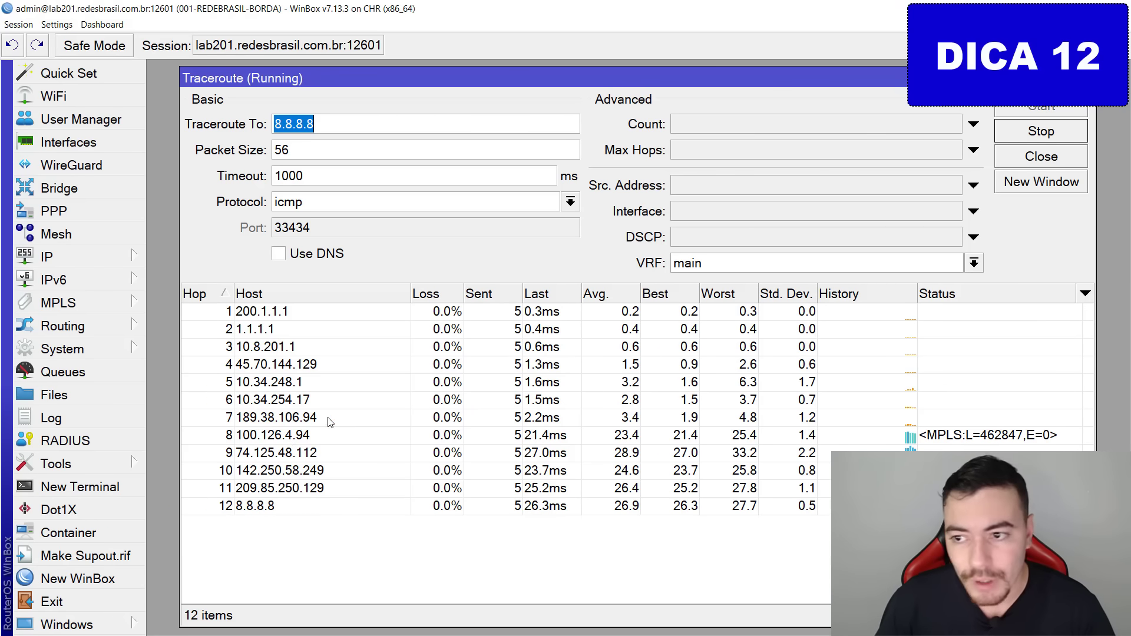
click(1041, 130)
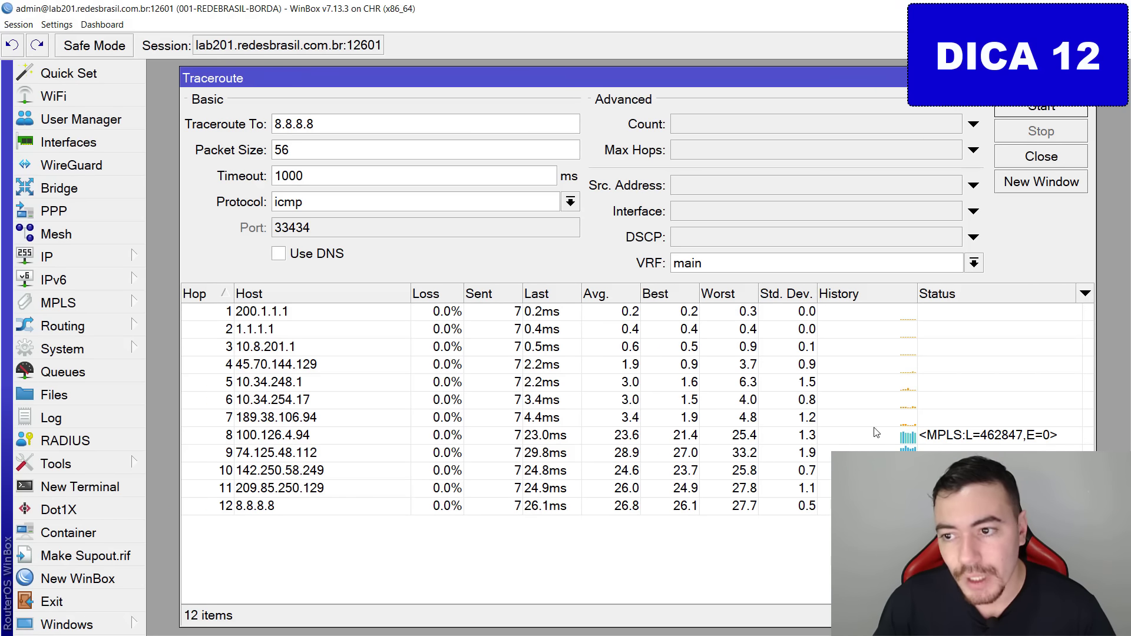
drag(1033, 188, 1030, 189)
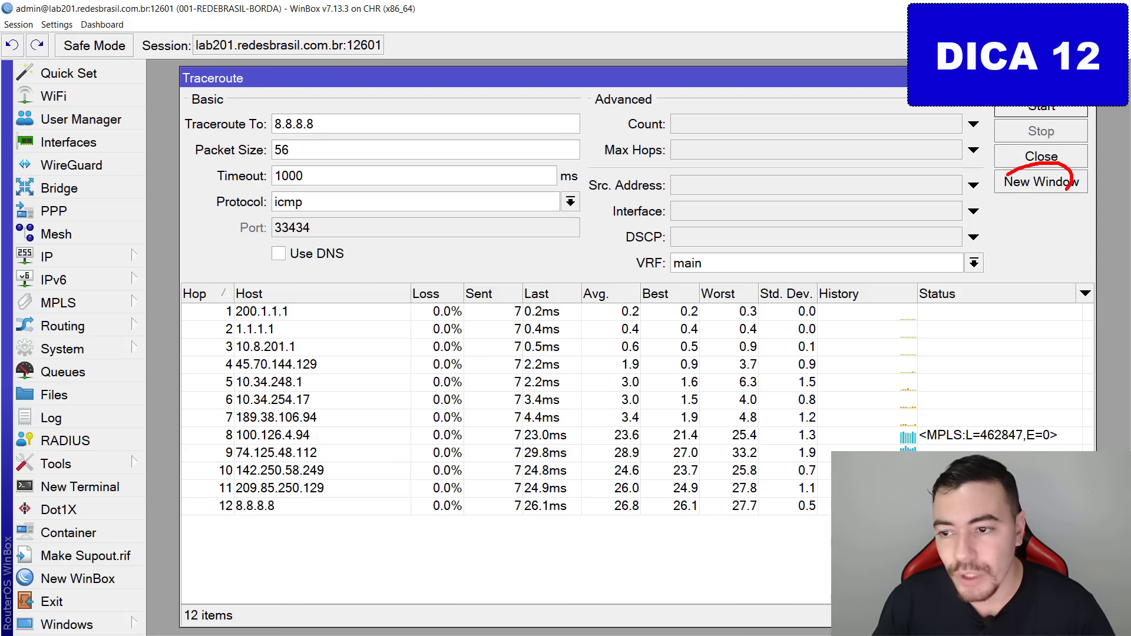
key(Escape)
click(1037, 183)
drag(449, 69, 696, 62)
drag(366, 74, 302, 76)
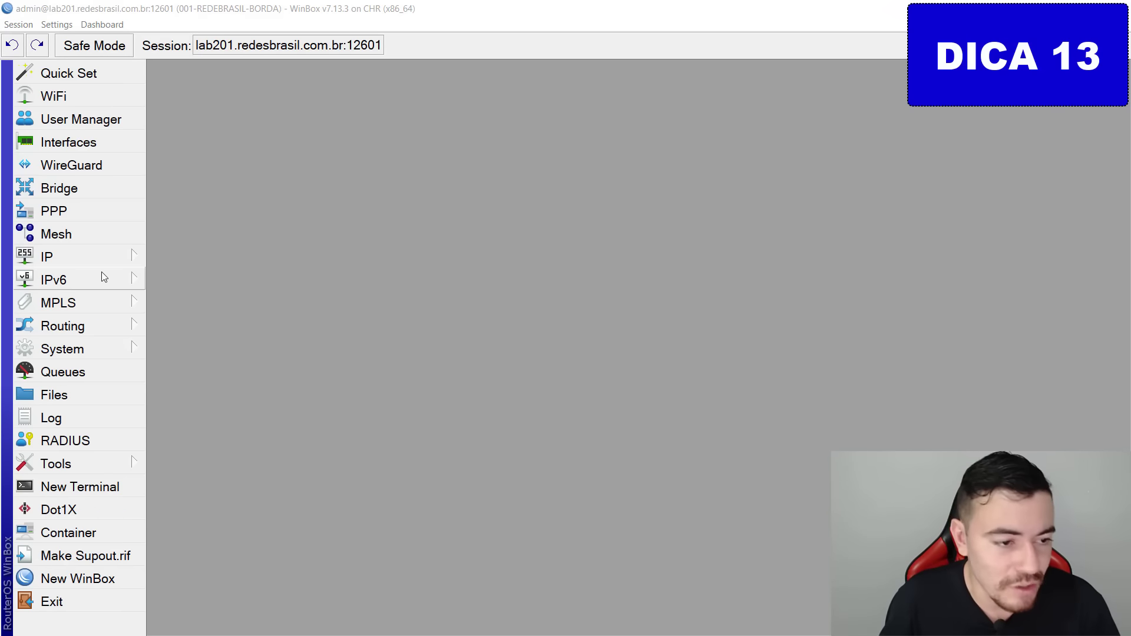
Enter DNS servers 8.8.8.8 and 1.1.1.1, apply, and close DNS settings.
click(101, 255)
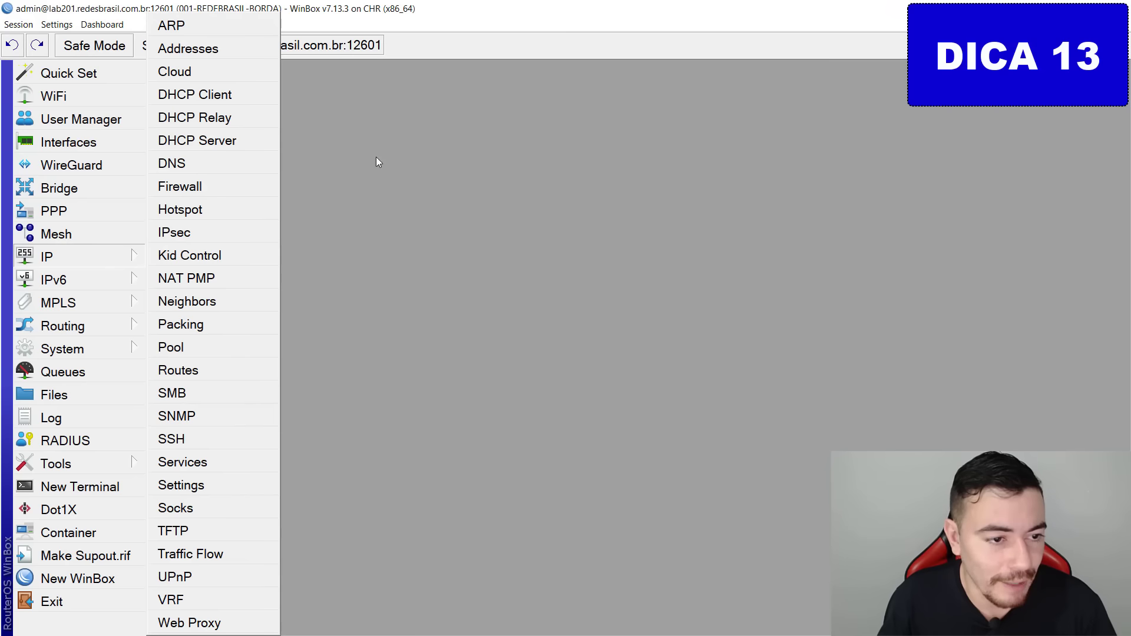
click(201, 163)
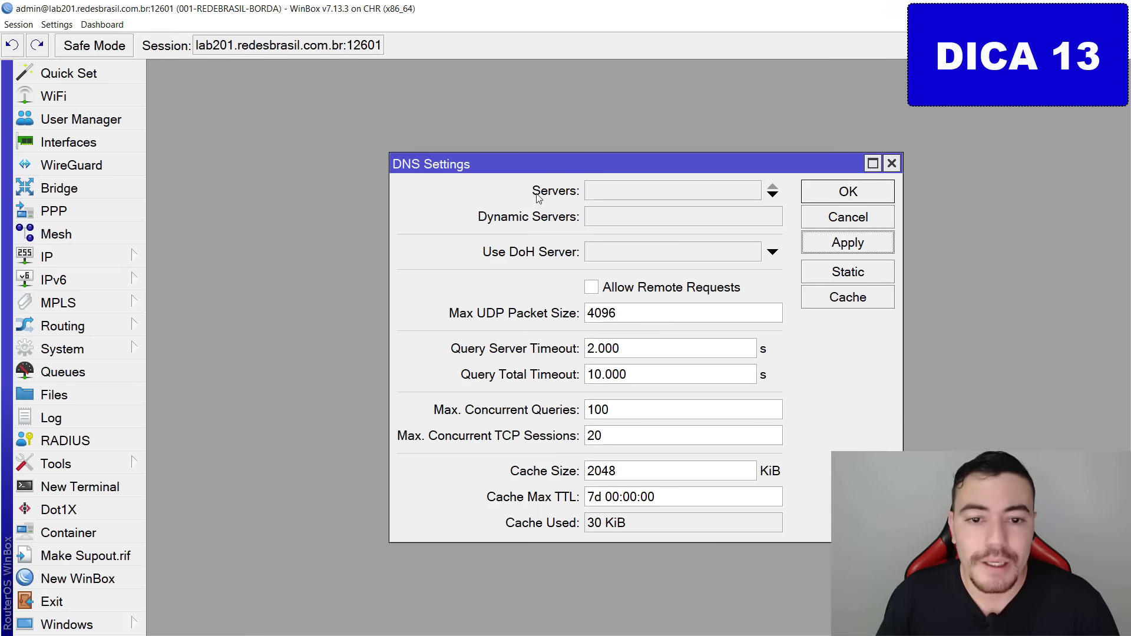
key(Escape)
click(773, 194)
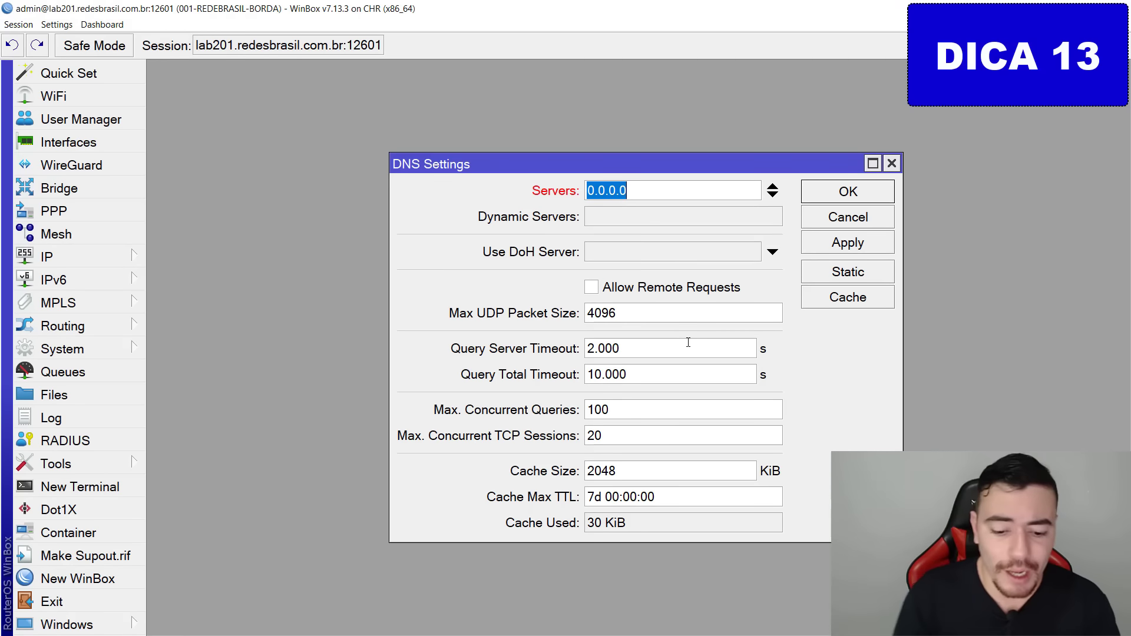
text(8.8.8.8)
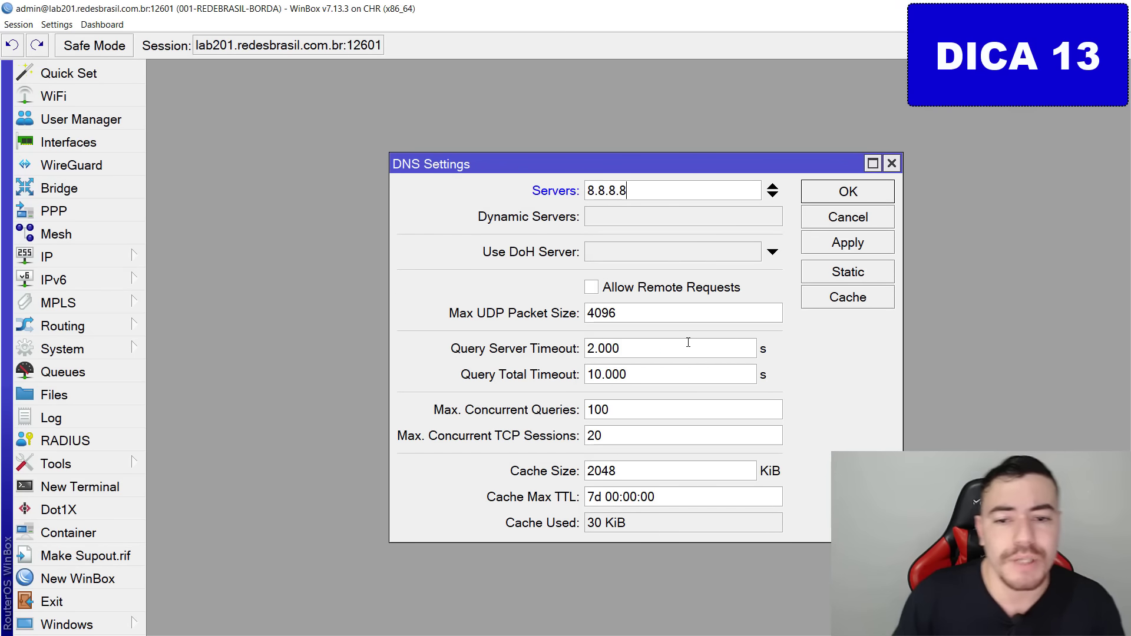
click(773, 197)
text(1)
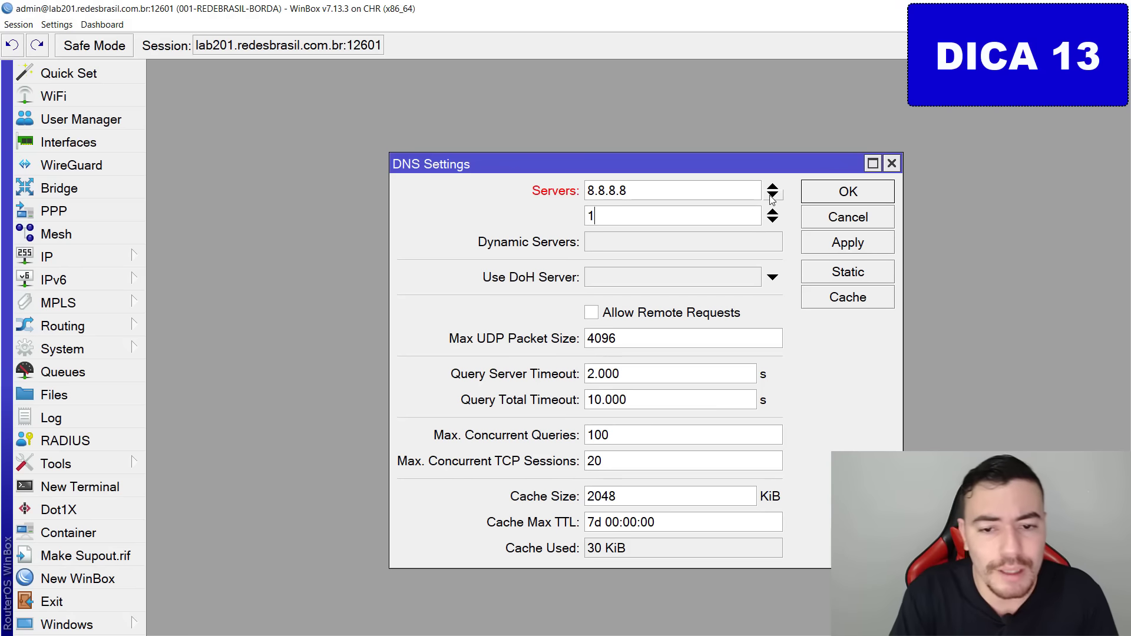
text(.1.1.1)
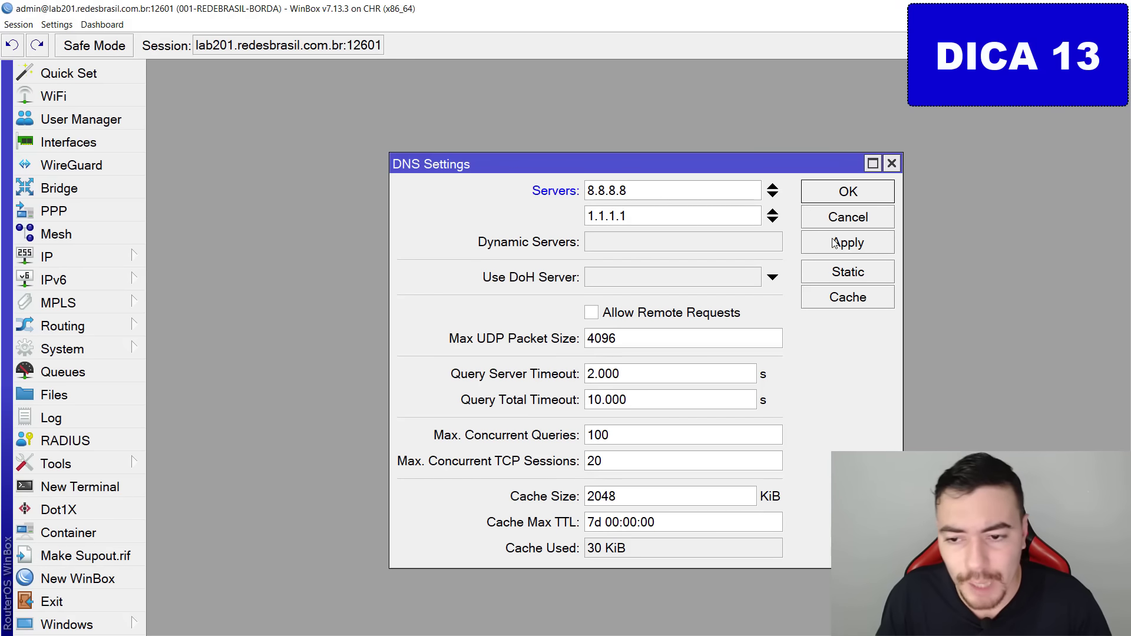
click(835, 243)
click(872, 187)
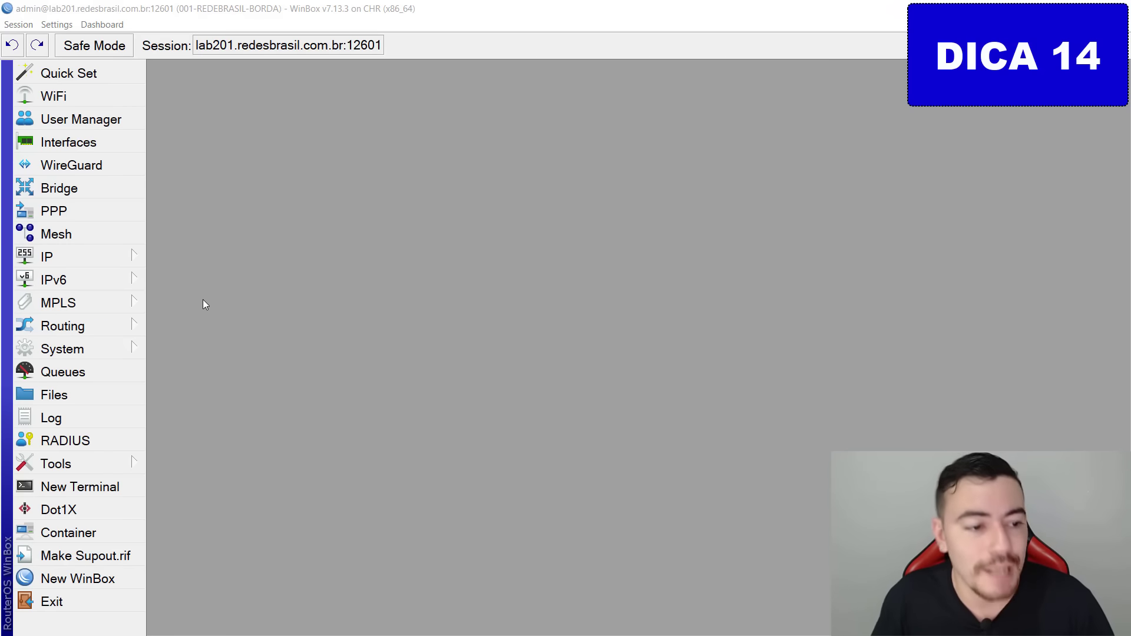
Add address 10.10.10.1/30 on ether2-servidor and close the address list.
click(58, 259)
click(233, 50)
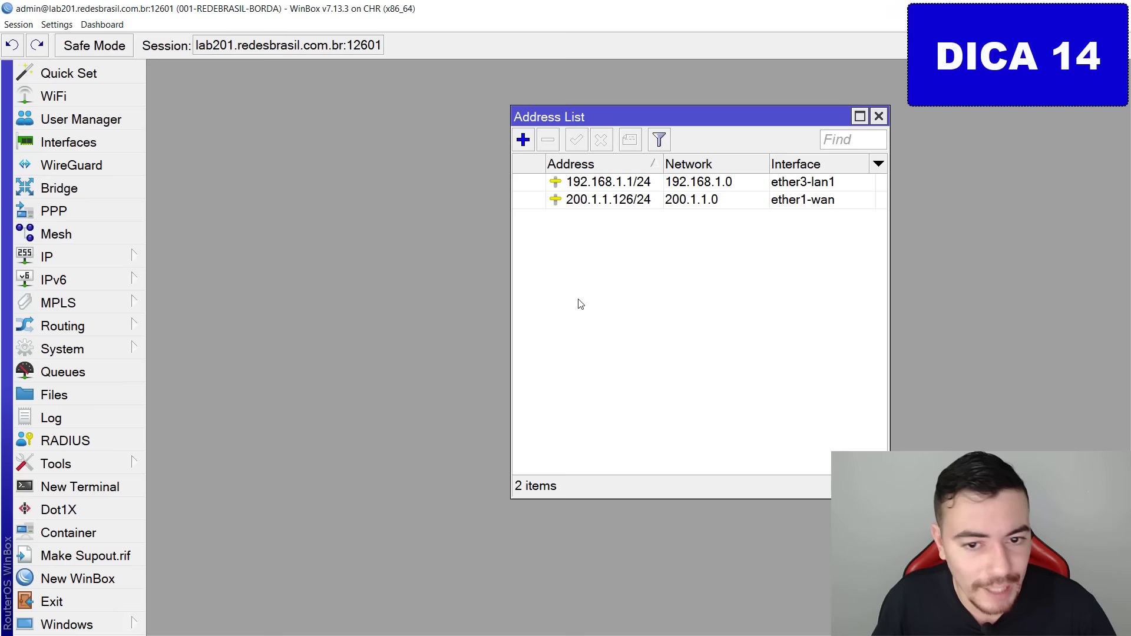
click(529, 143)
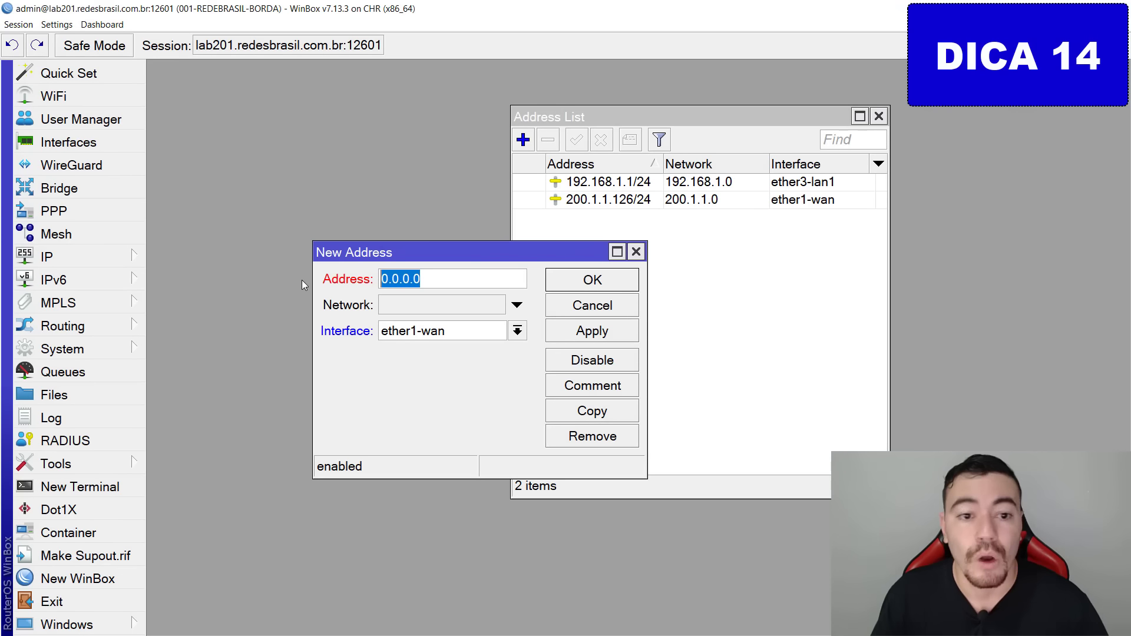
text(10.10.1)
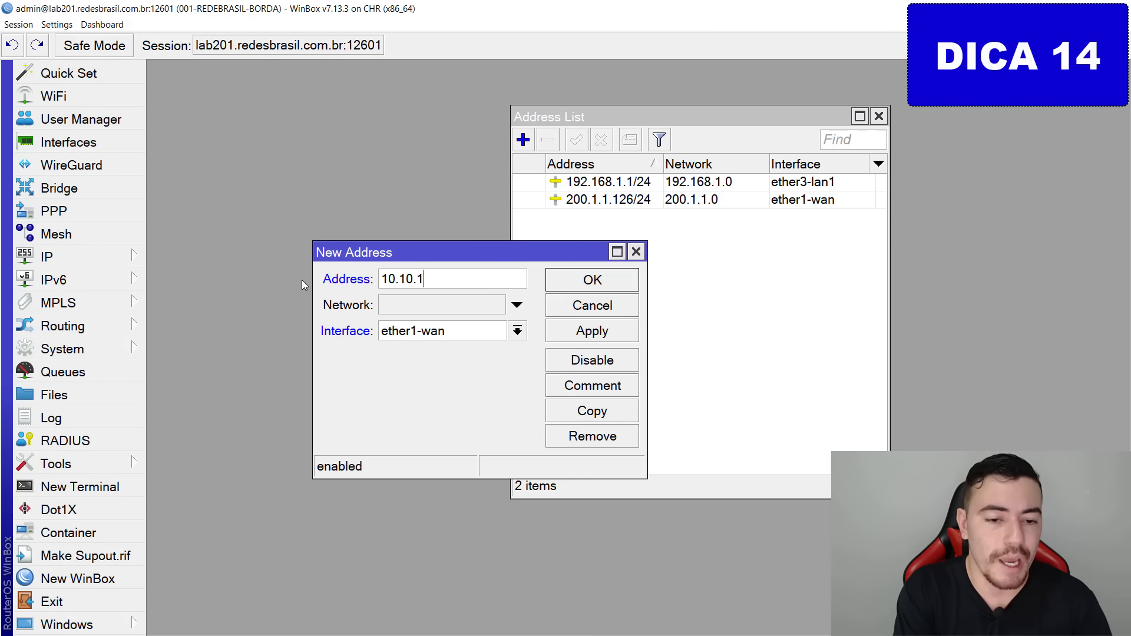
text(0.1/30)
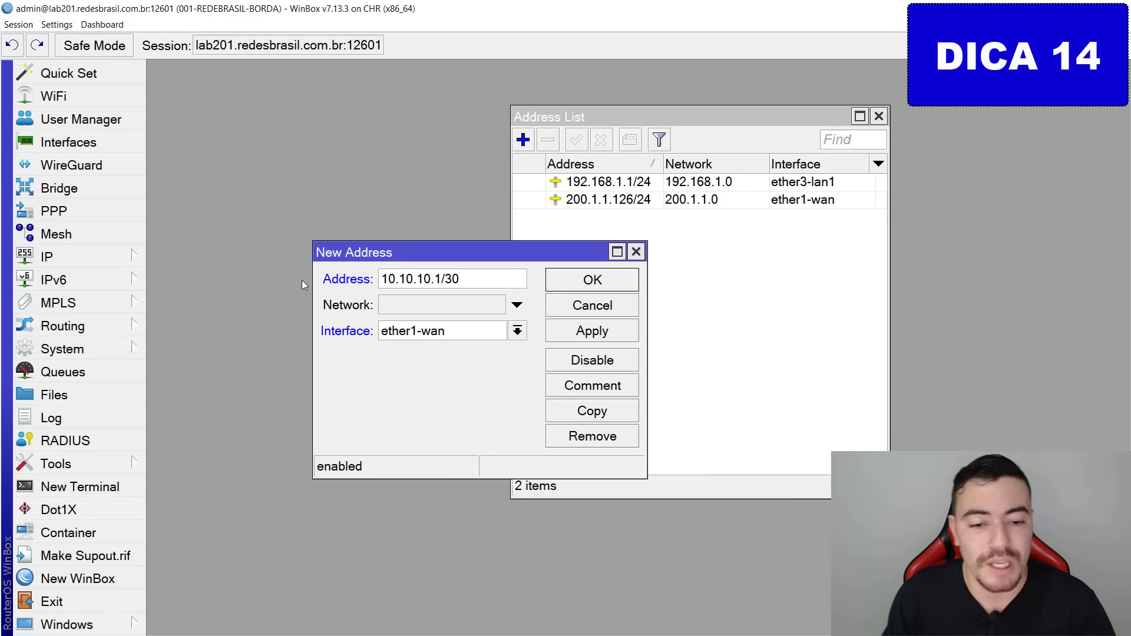
click(457, 332)
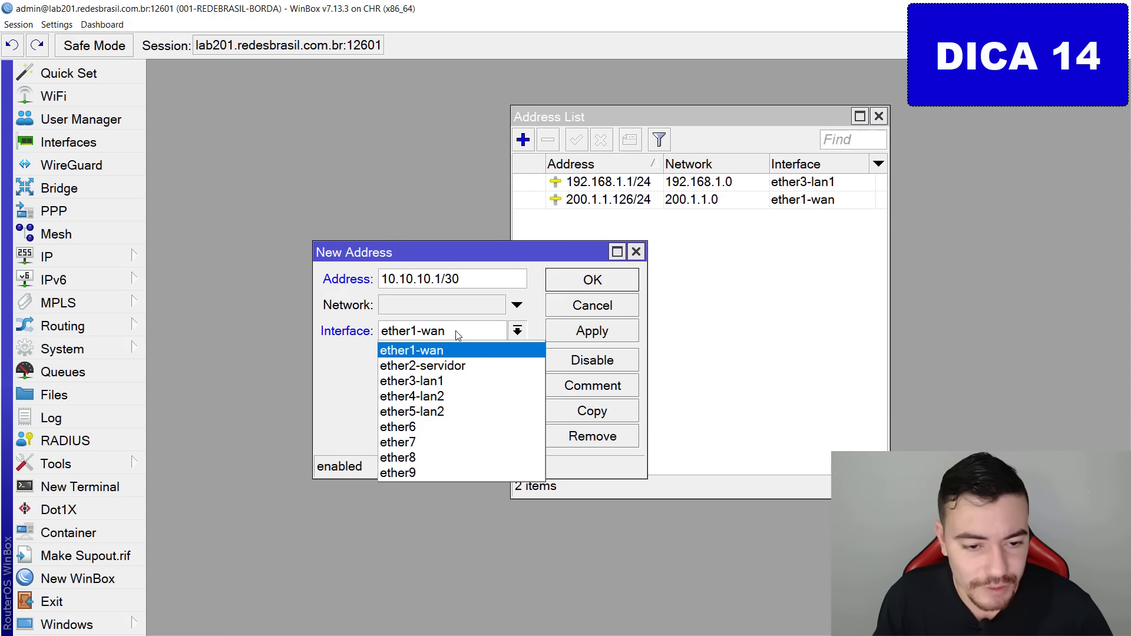
click(468, 364)
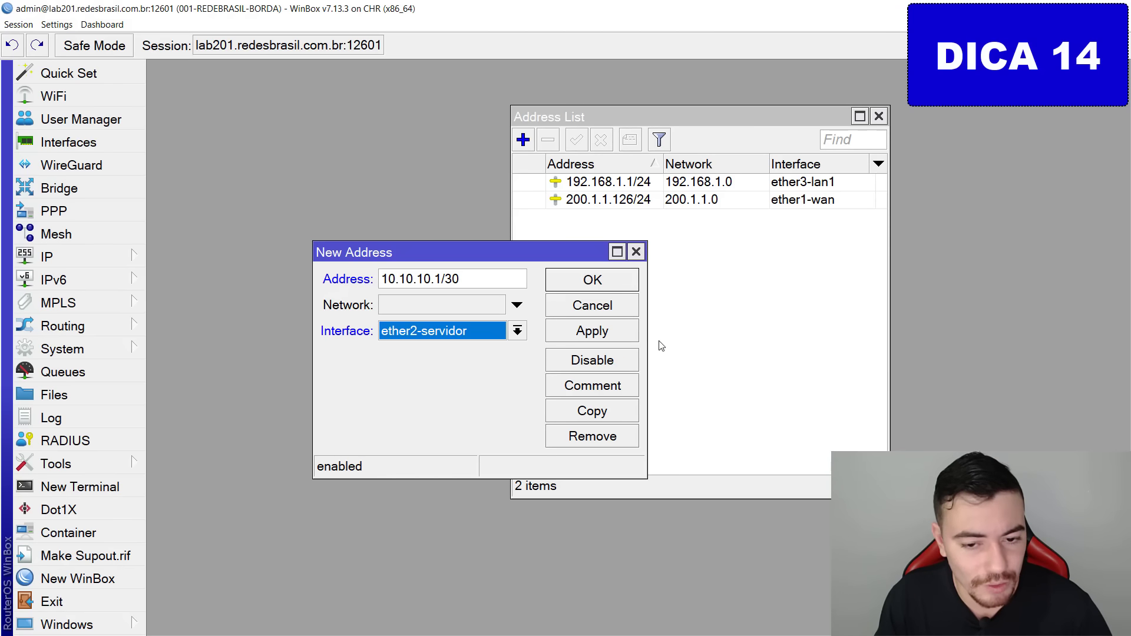
click(593, 332)
click(637, 253)
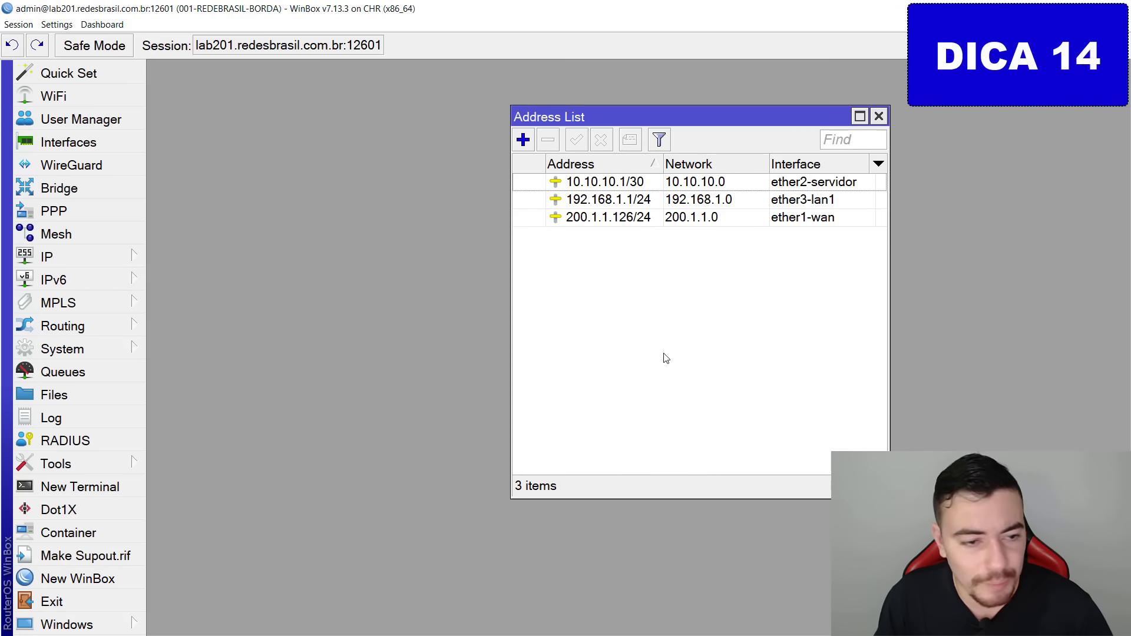
key(Escape)
click(89, 257)
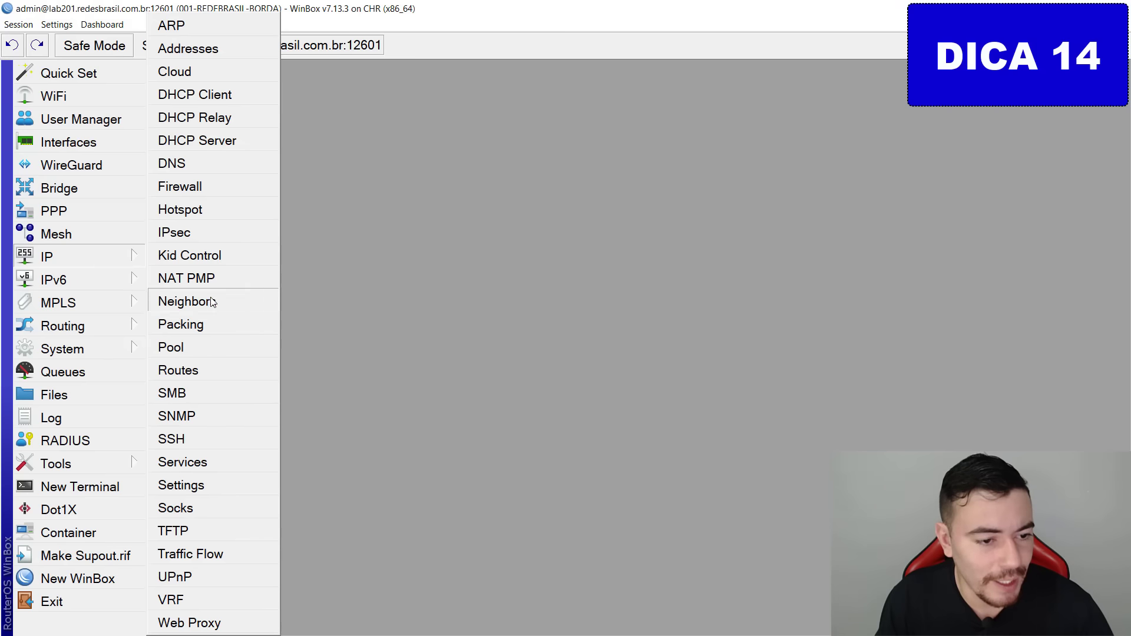
Start the DHCP setup wizard with ether2-servidor as the server interface.
click(253, 140)
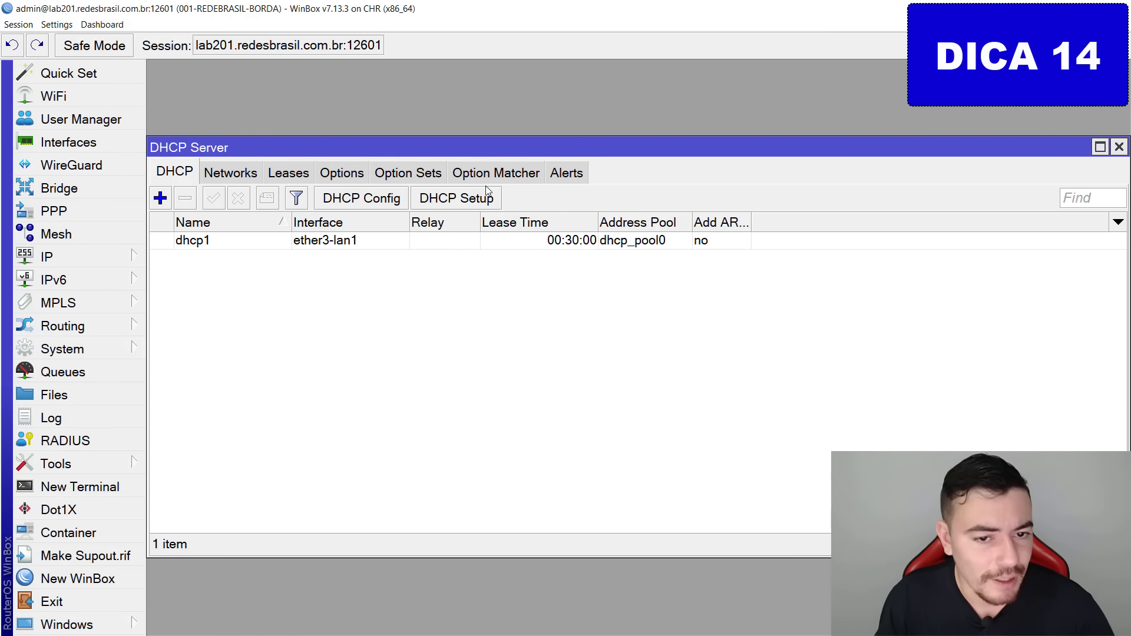
mouse_move(506, 190)
mouse_down()
mouse_move(436, 218)
mouse_move(544, 190)
mouse_move(456, 221)
mouse_up()
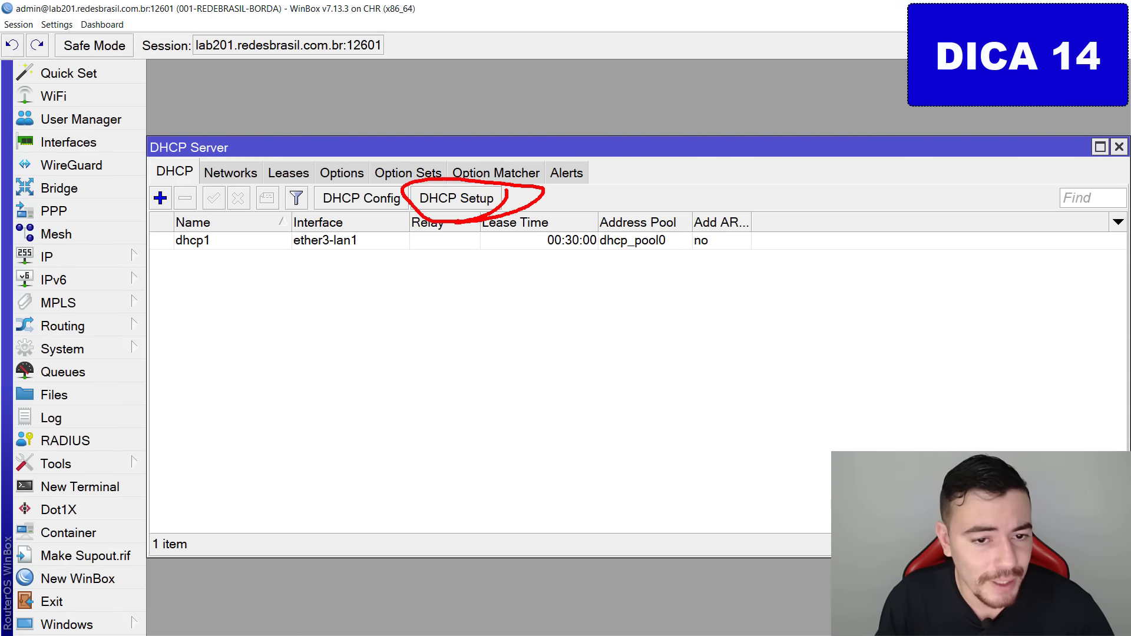
key(Escape)
click(495, 198)
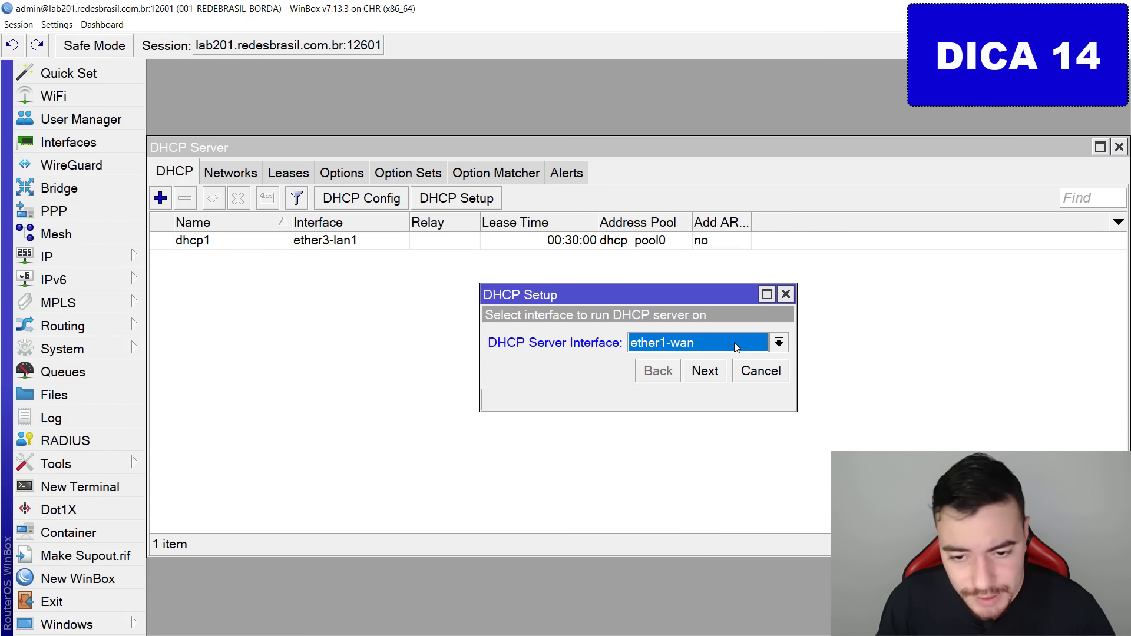
click(736, 347)
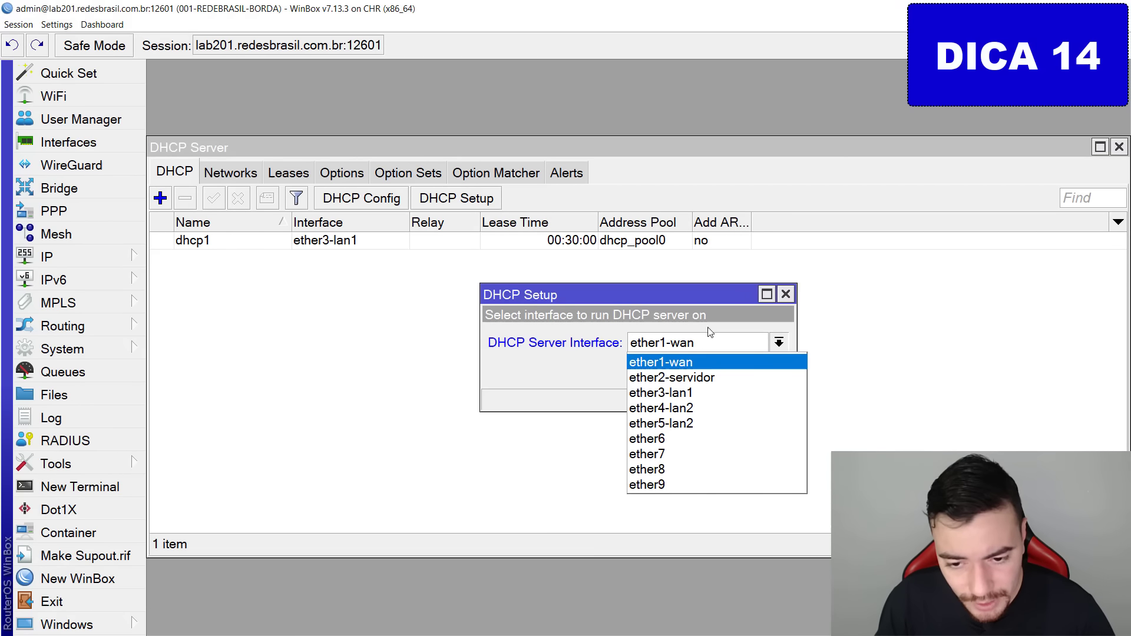
click(714, 378)
click(710, 371)
Accept gateway 10.10.10.1, the pool, DNS 8.8.8.8/1.1.1.1 and the lease time.
click(710, 371)
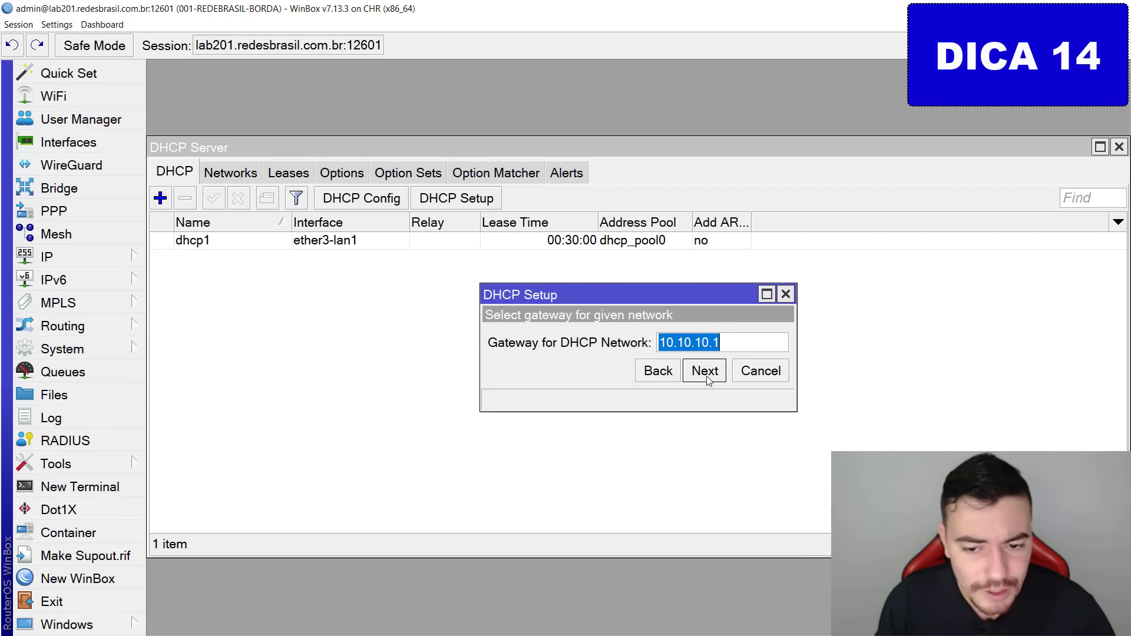
click(709, 373)
click(706, 372)
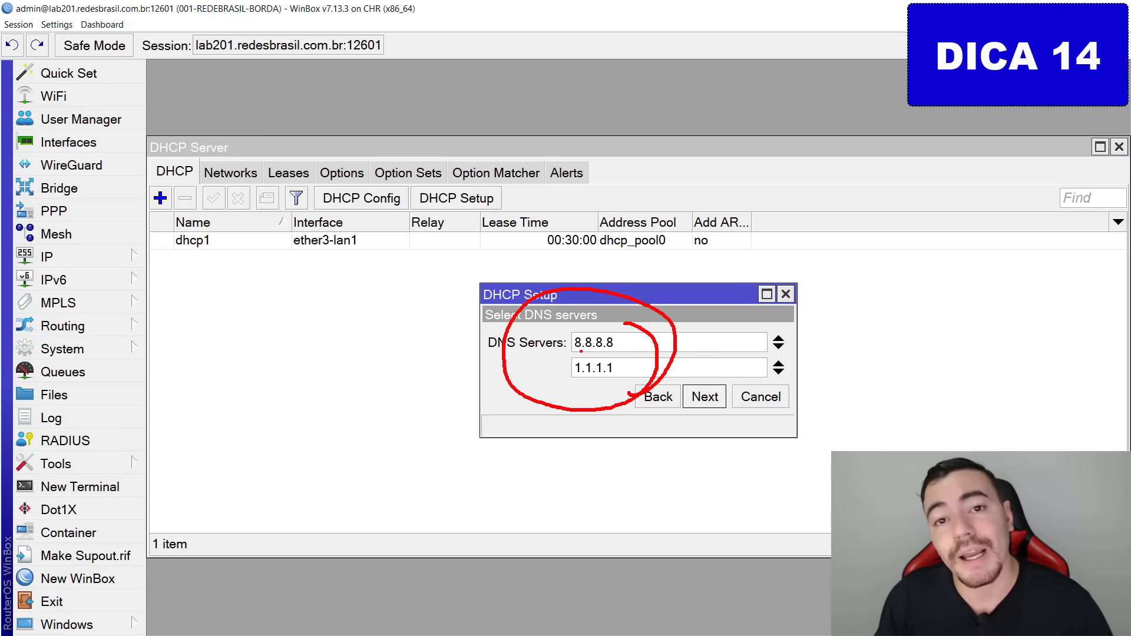
key(Escape)
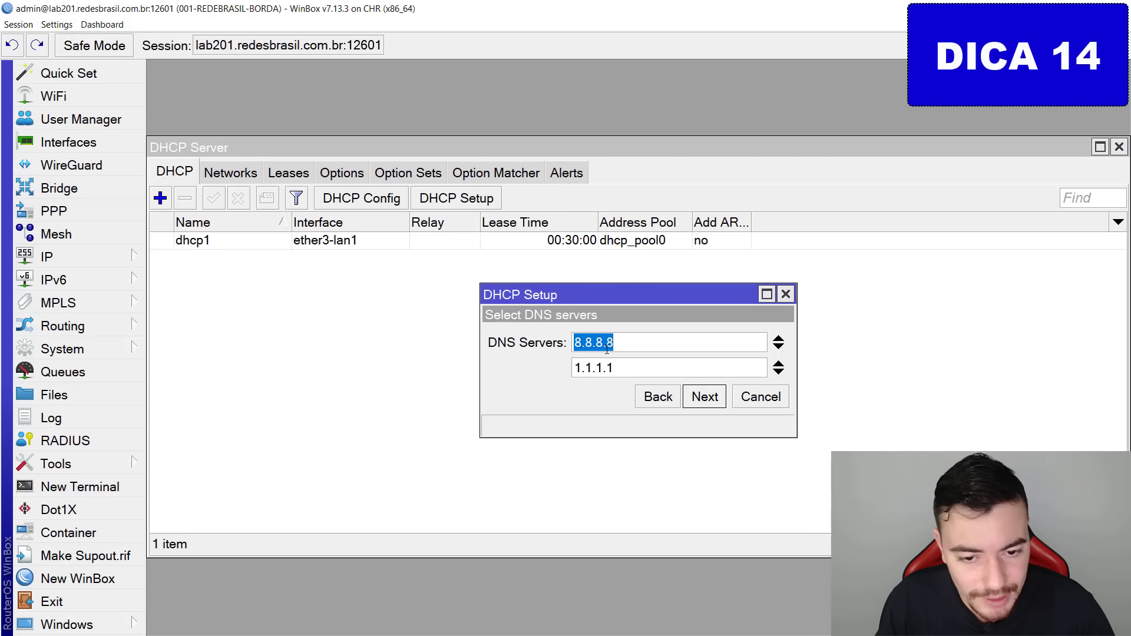
click(705, 396)
click(706, 396)
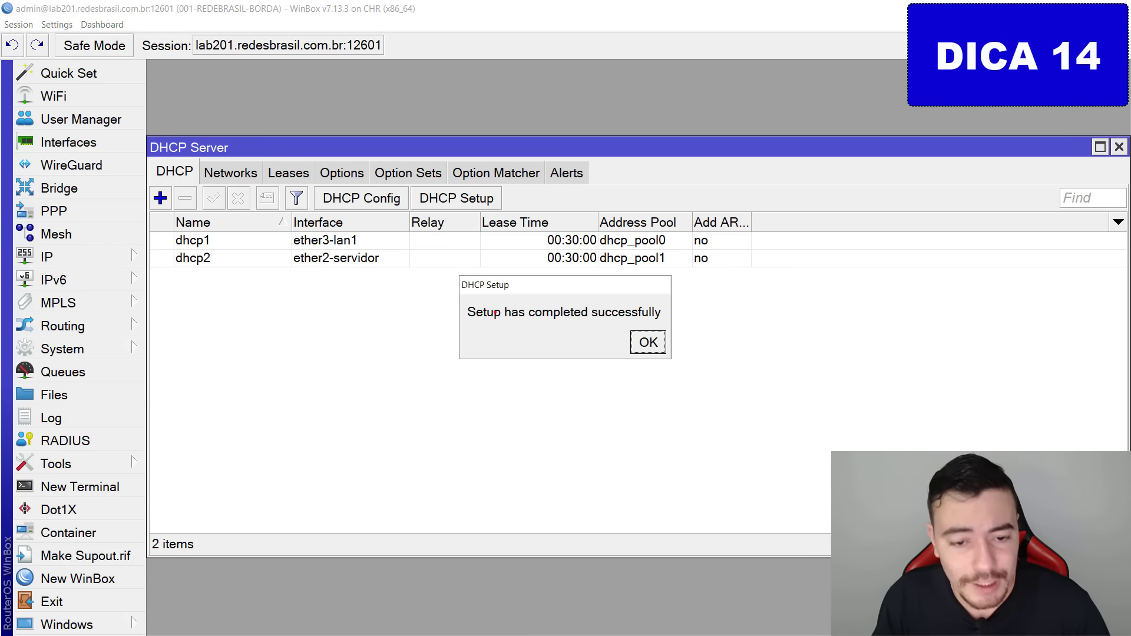
click(649, 342)
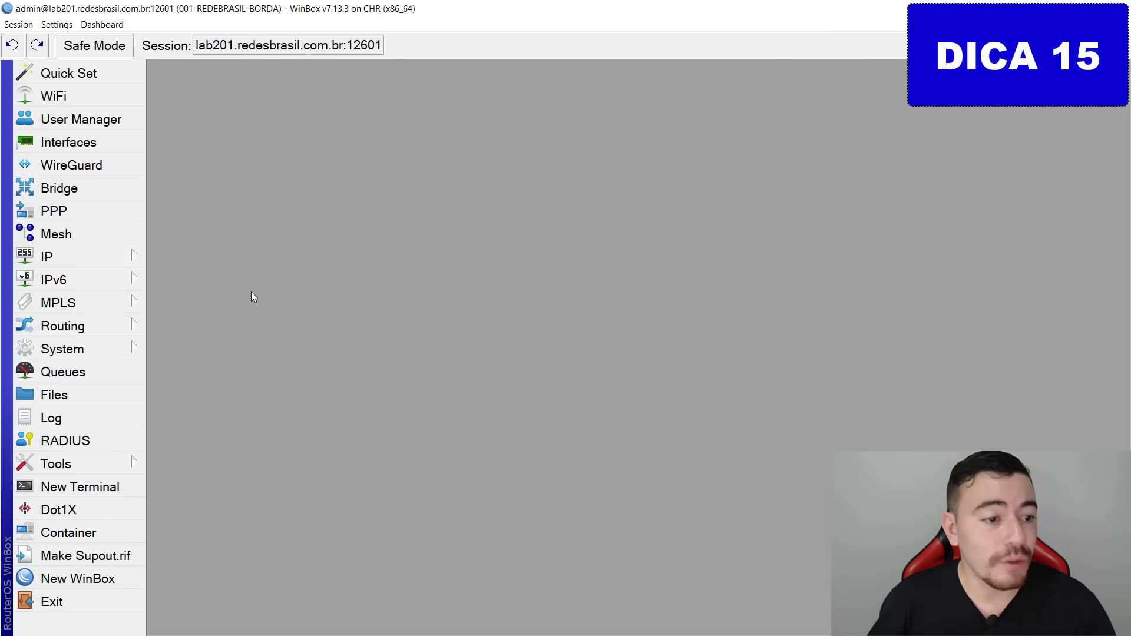
Back in WinBox, show the router's IP feature list.
click(80, 260)
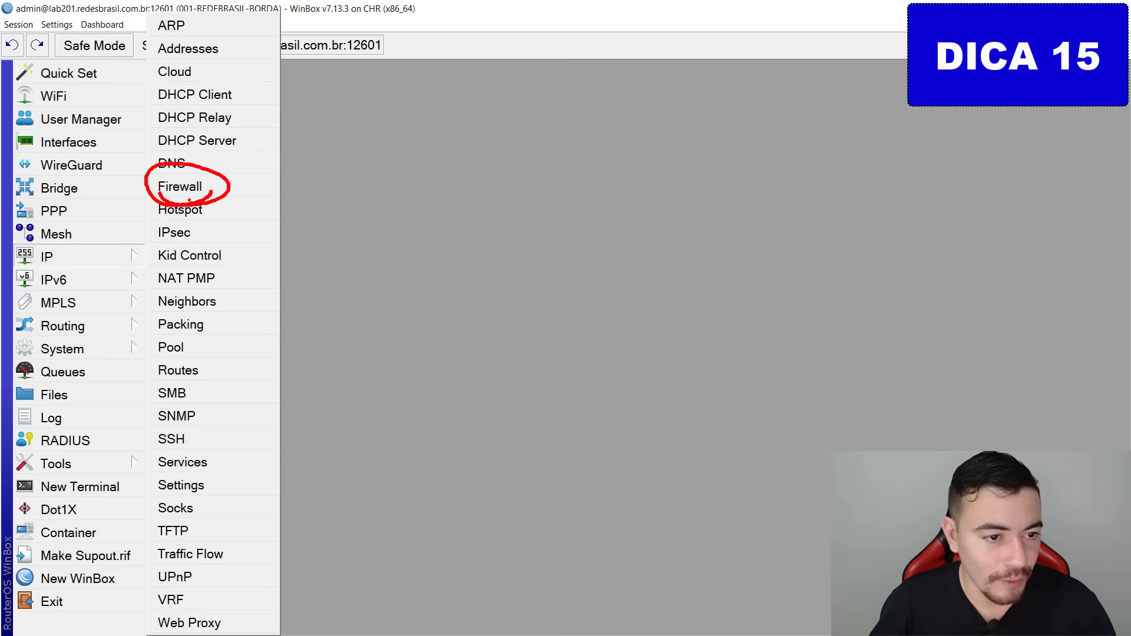
Start a new srcnat NAT rule matching traffic leaving through Out. Interface ether1-wan.
click(180, 187)
click(252, 177)
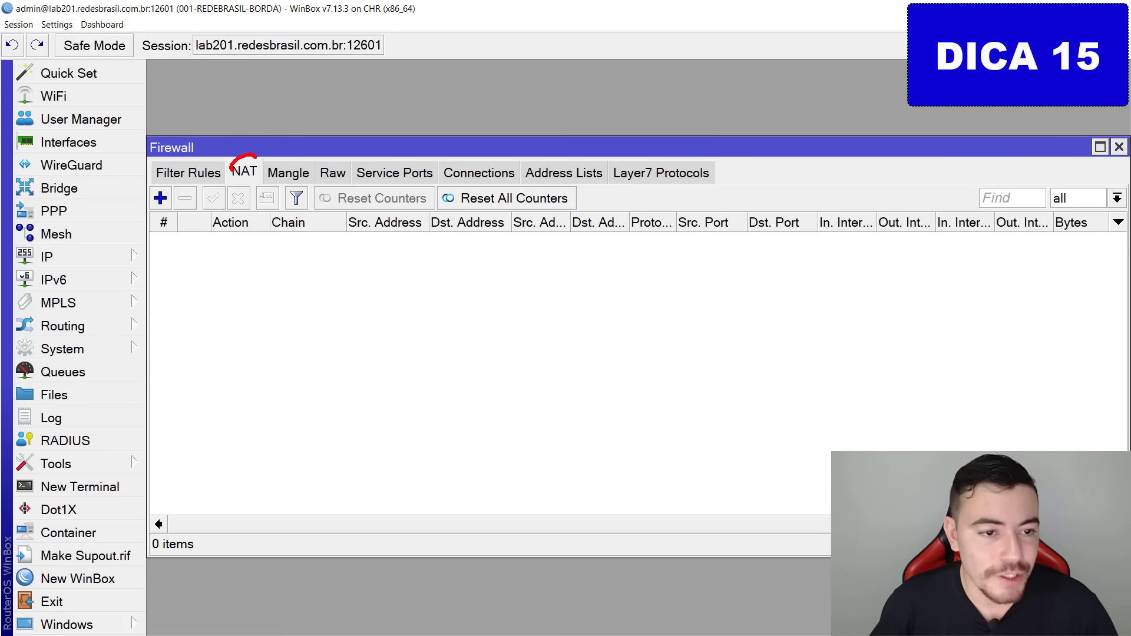
click(162, 204)
click(452, 96)
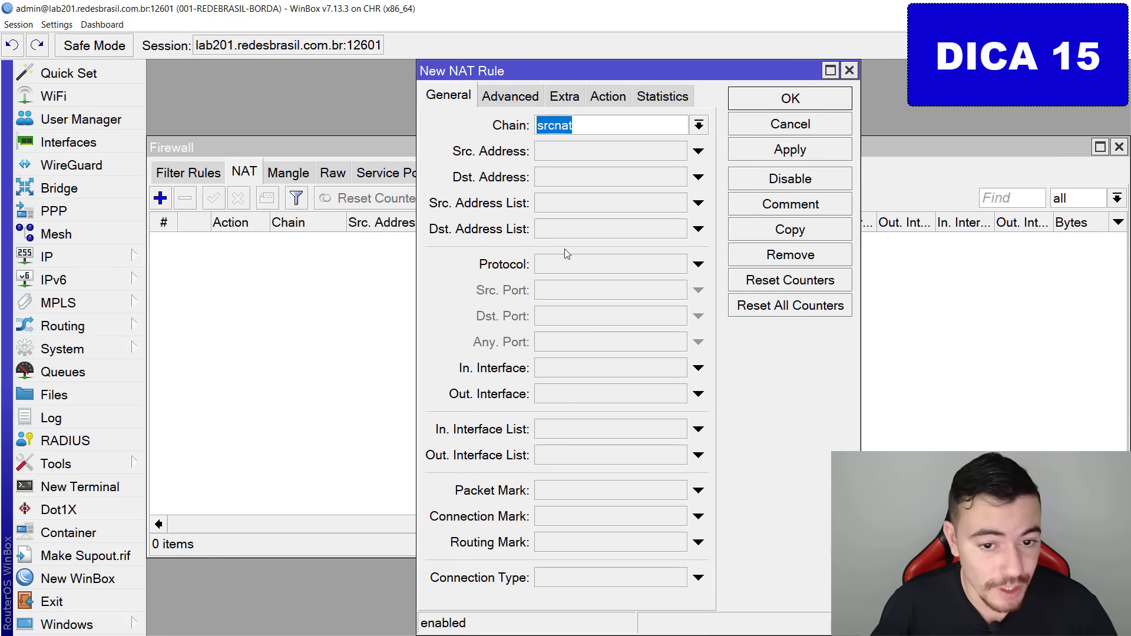
click(564, 401)
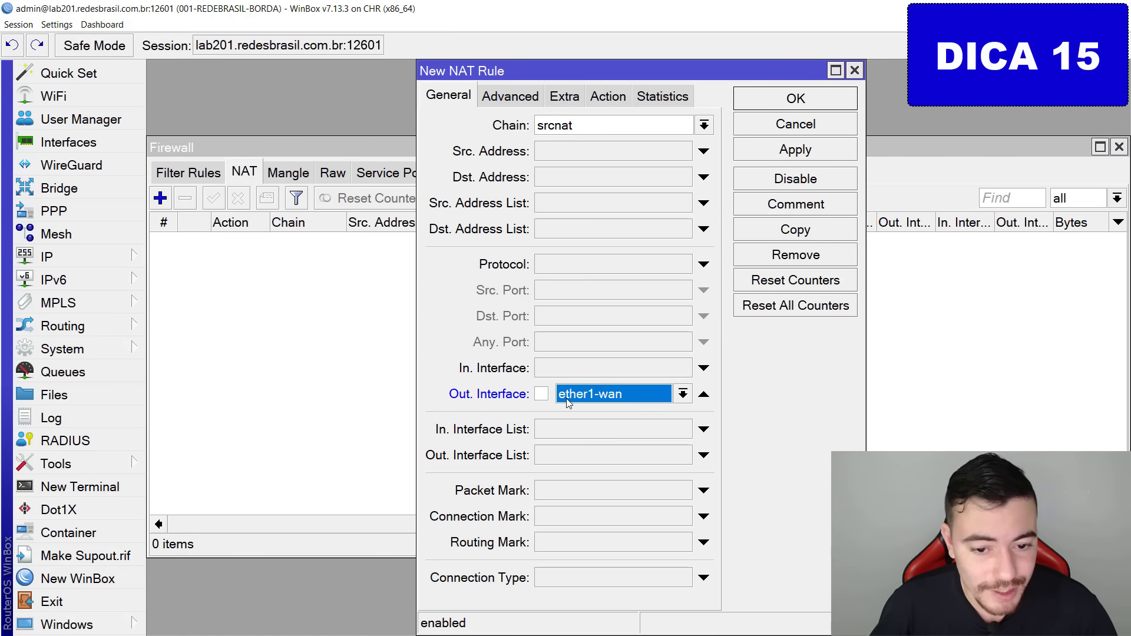
click(575, 394)
click(539, 389)
key(ctrl+2)
drag(548, 385, 521, 380)
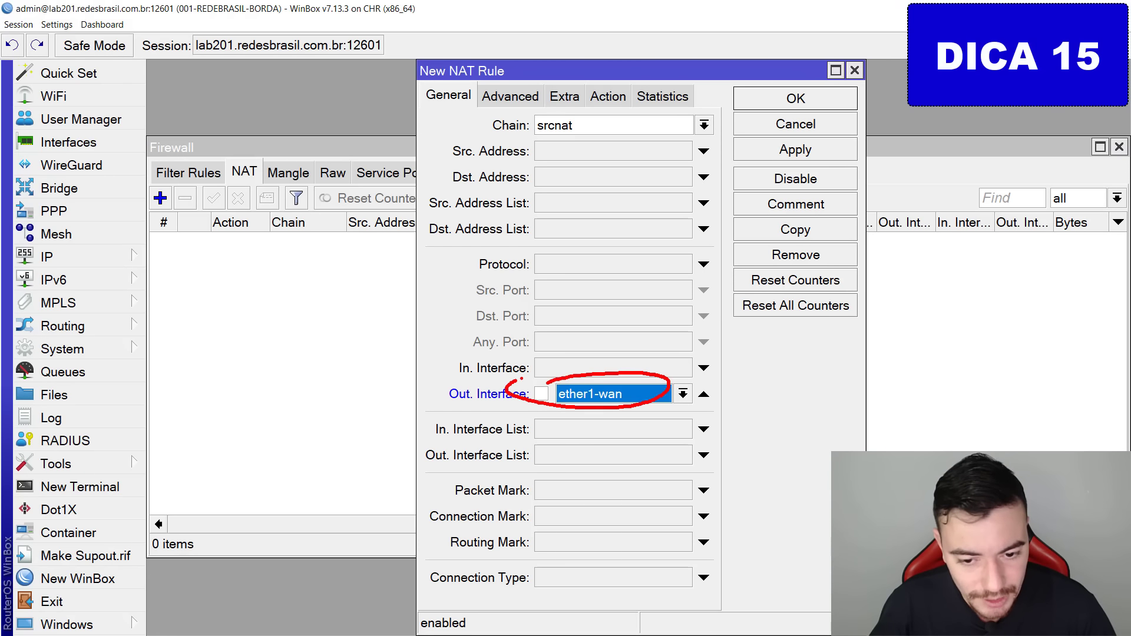
key(Escape)
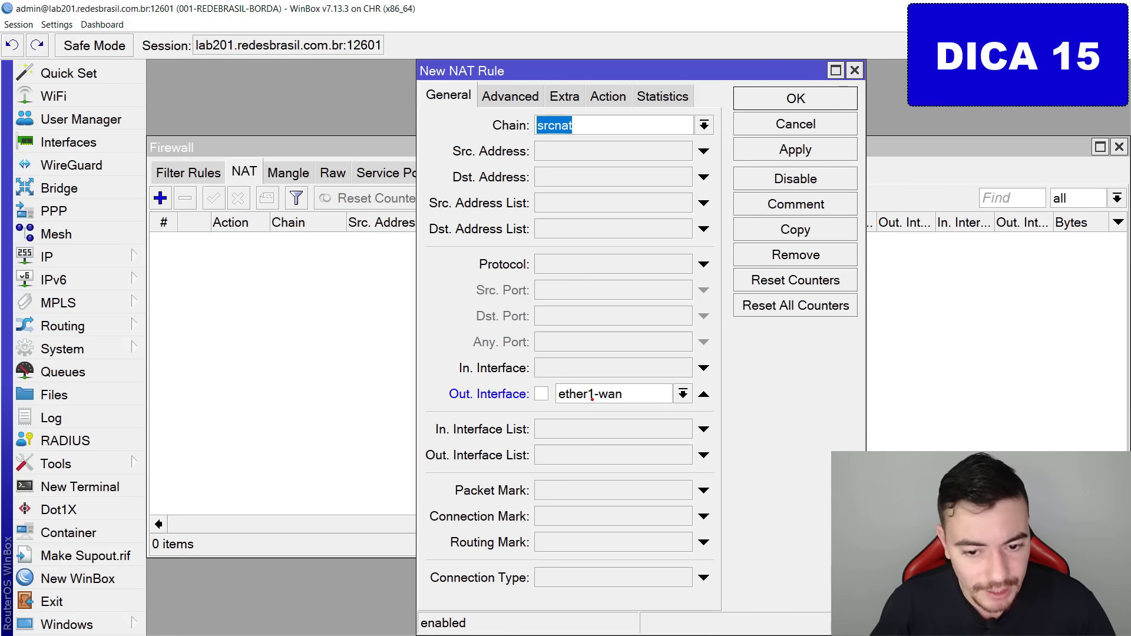
Set the rule's action to masquerade, save it and close the Firewall window.
click(608, 96)
click(563, 127)
click(560, 252)
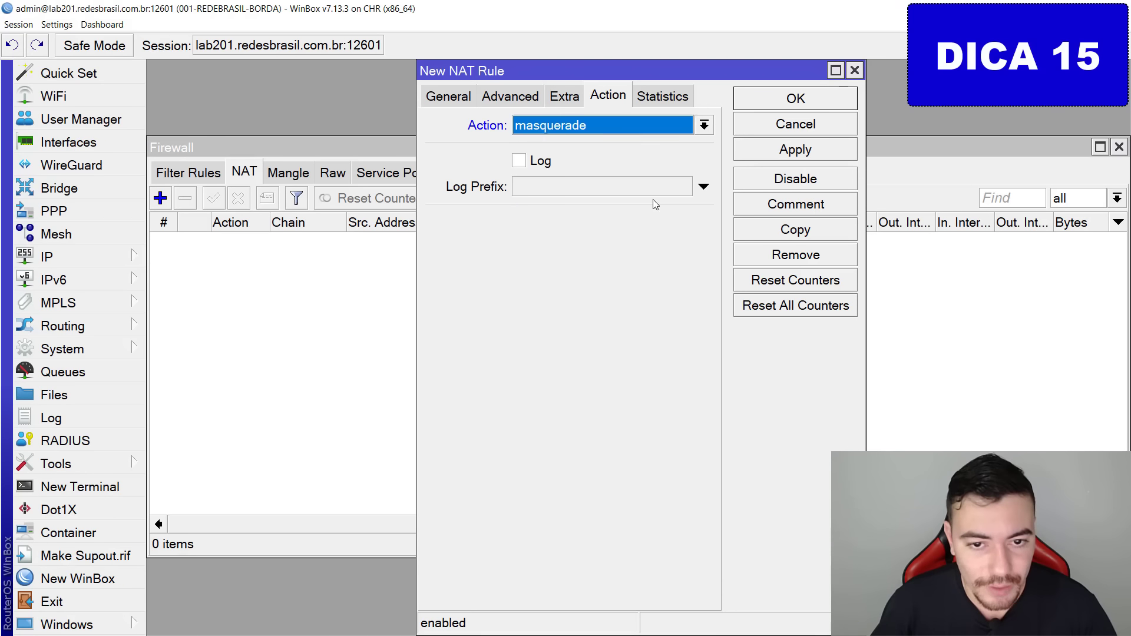
click(795, 98)
drag(648, 455, 678, 245)
mouse_move(629, 313)
mouse_down()
mouse_move(686, 227)
mouse_move(698, 268)
mouse_up()
key(Escape)
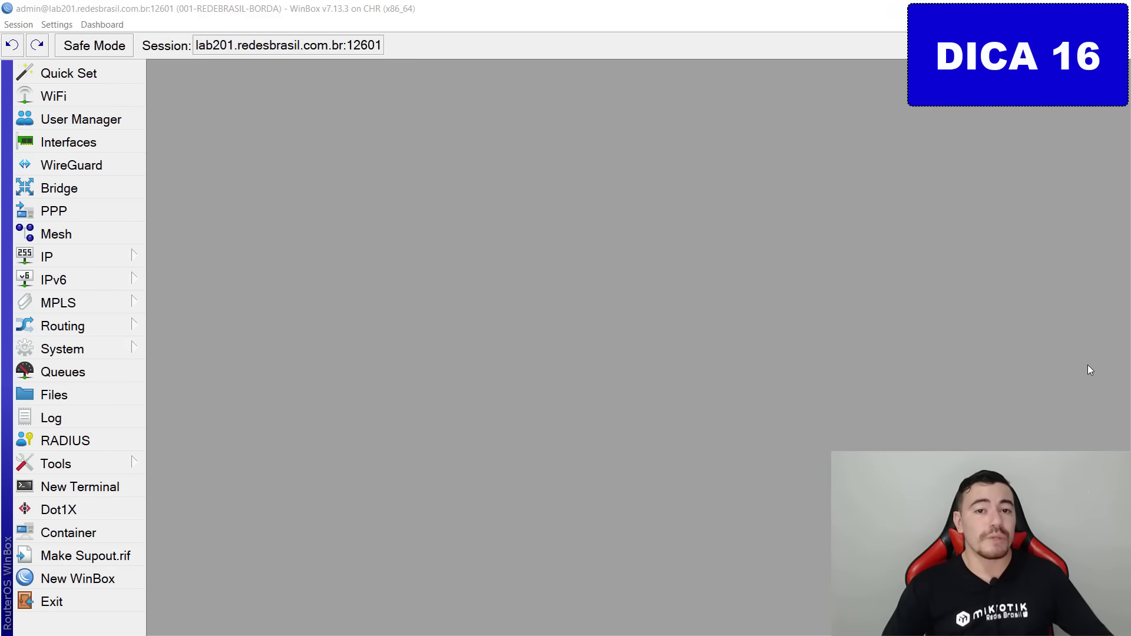
In IP Services, disable api, api-ssl, ftp and telnet, keeping ssh, winbox and www enabled.
click(83, 258)
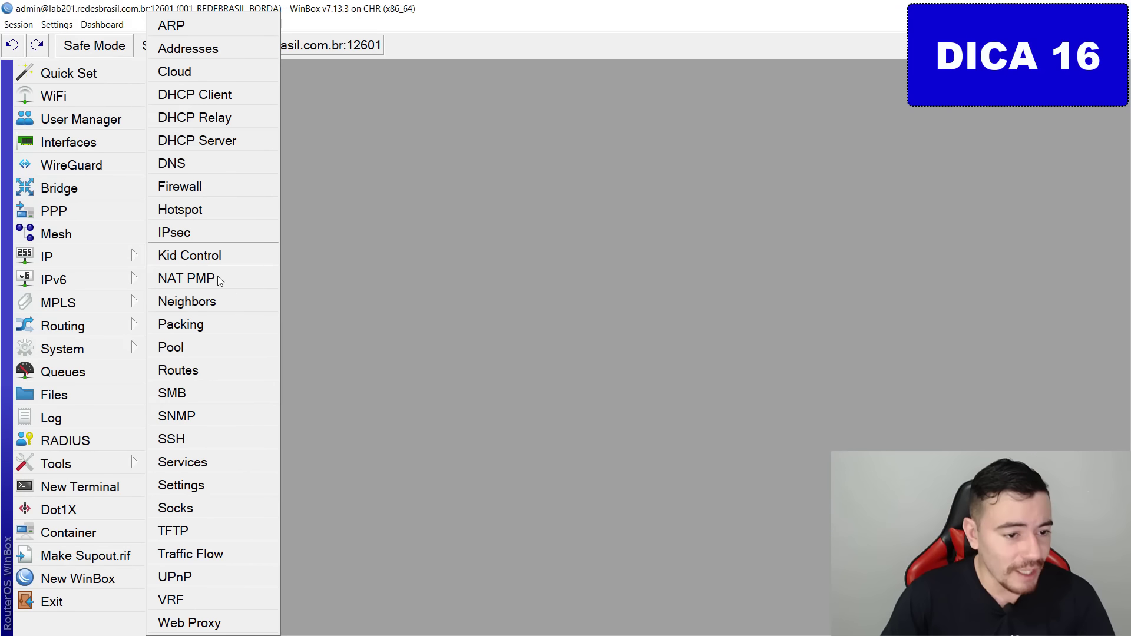
click(247, 462)
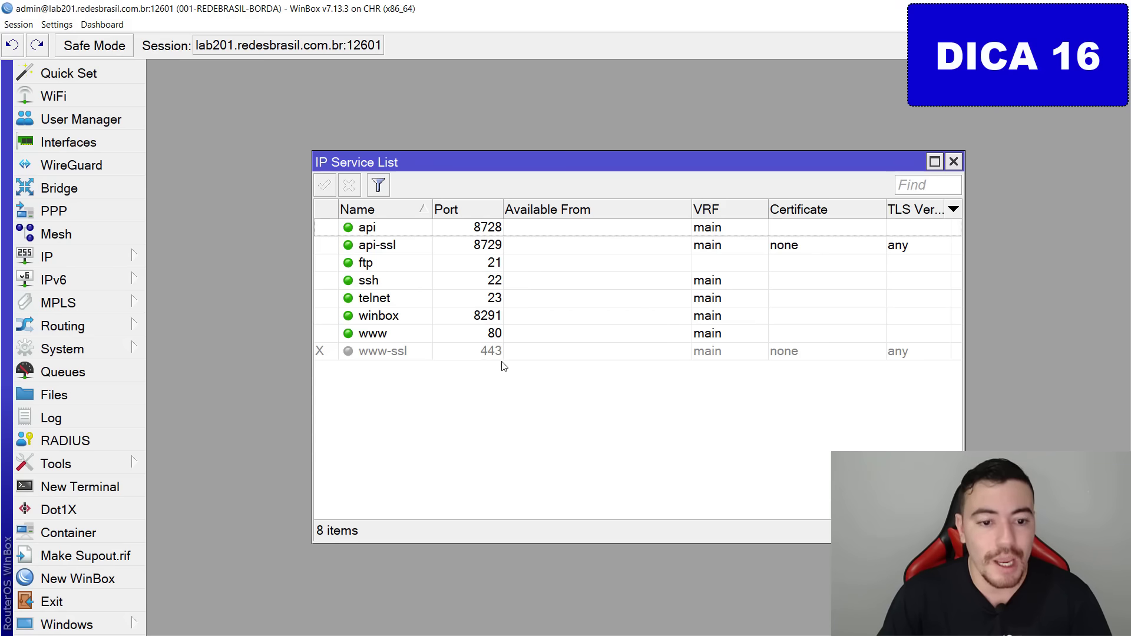
click(514, 335)
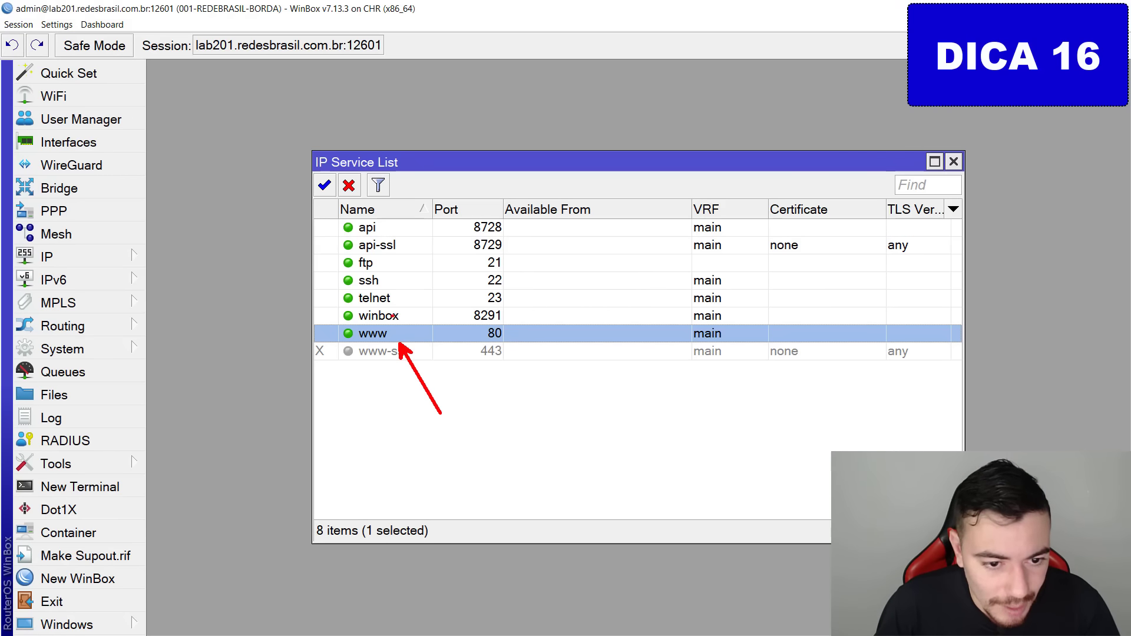
ctrl+click(419, 317)
ctrl+click(406, 282)
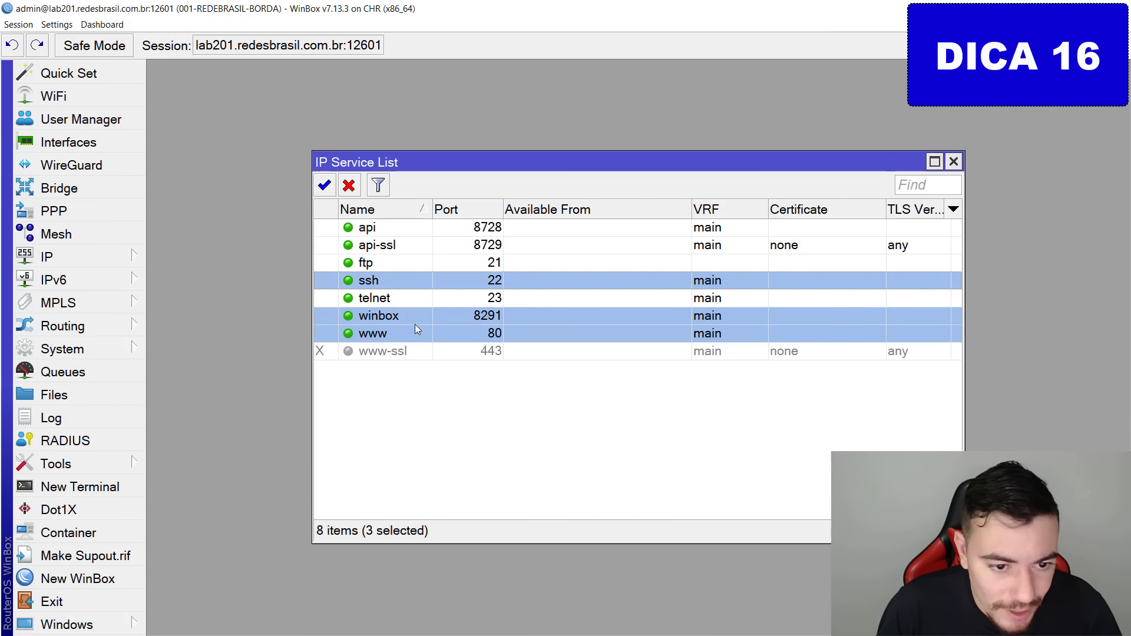
key(ctrl+a)
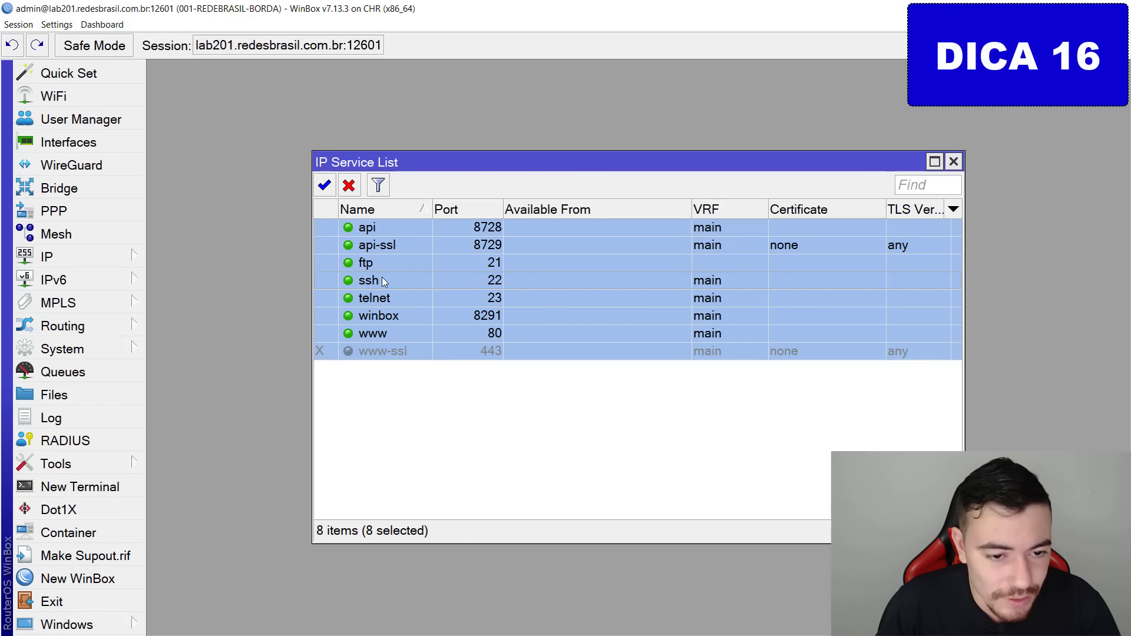
ctrl+click(392, 279)
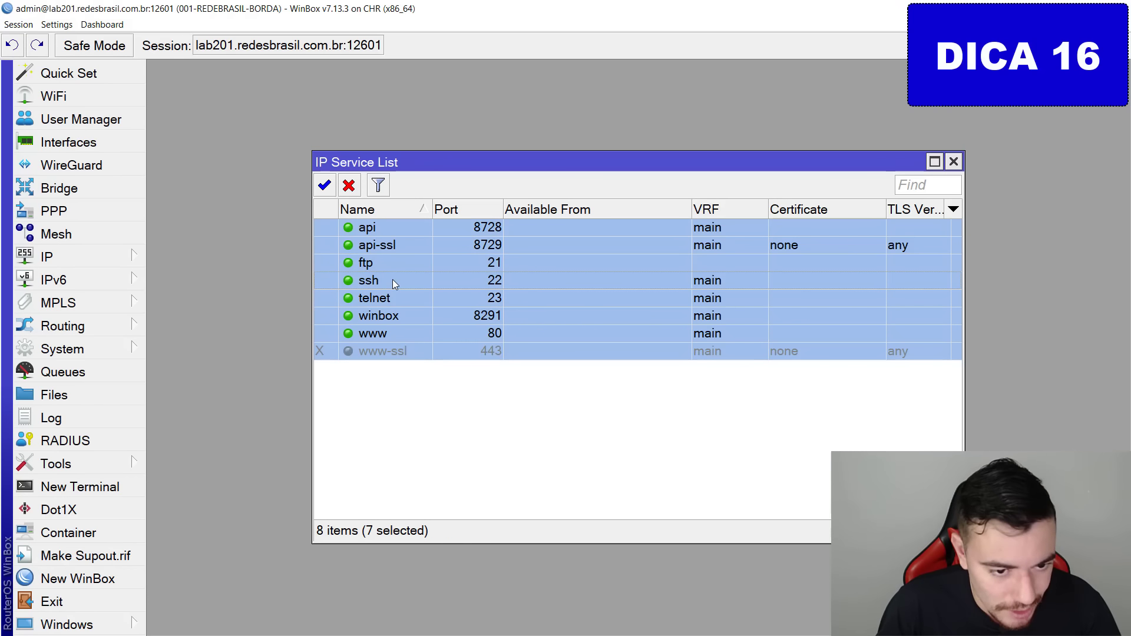
ctrl+click(411, 317)
ctrl+click(417, 332)
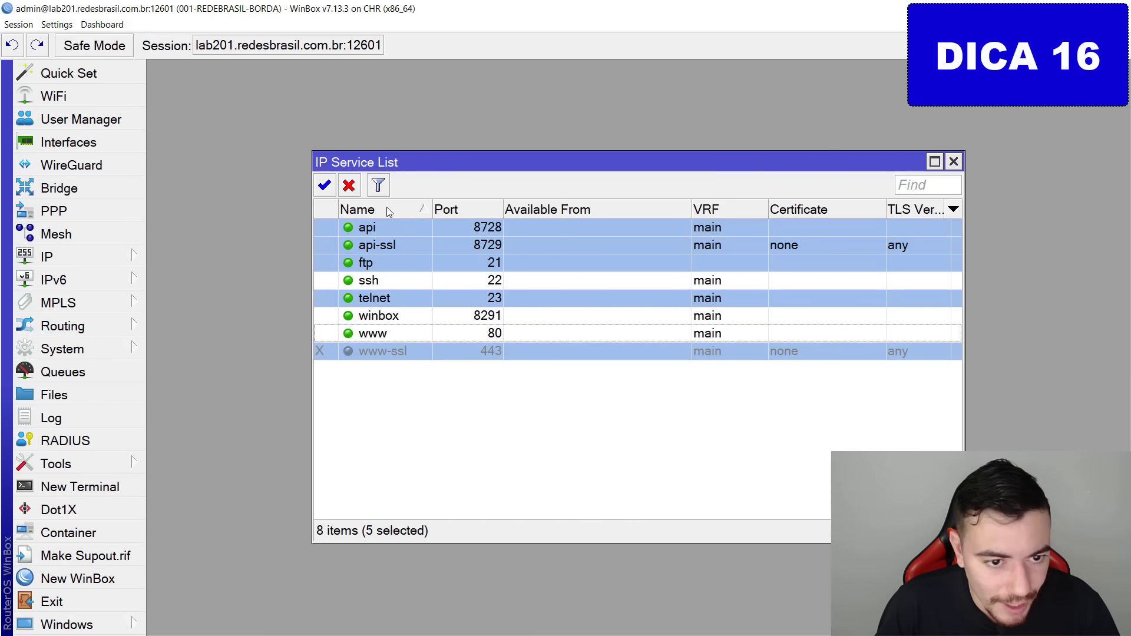
click(356, 192)
click(427, 429)
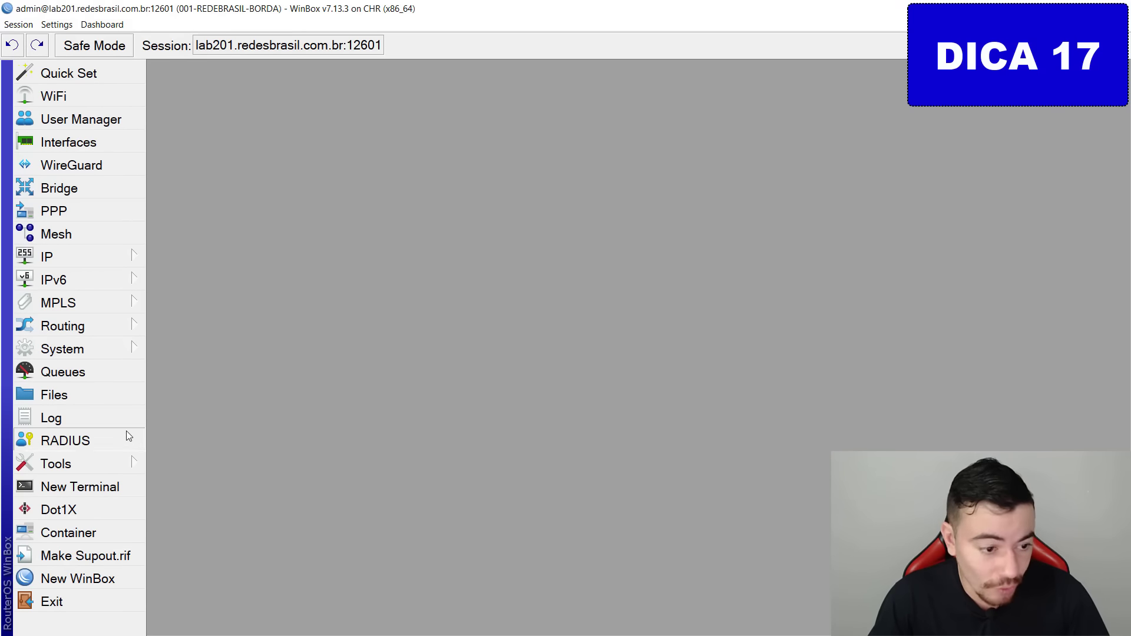
Add a new router user with the chosen username and put it in the full group.
mouse_move(112, 350)
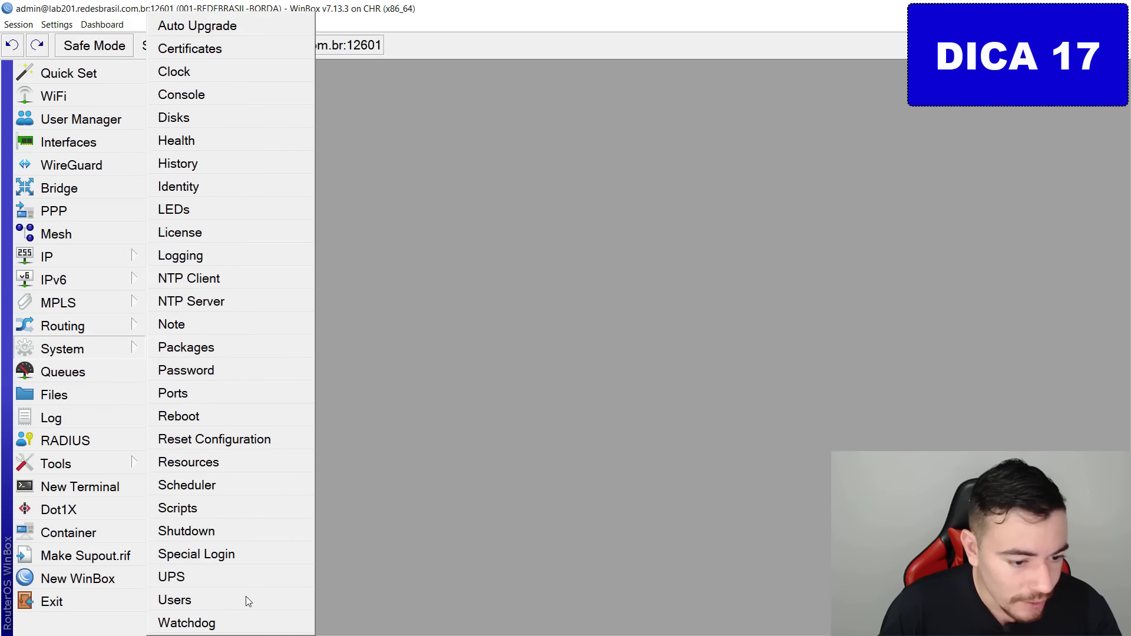
click(208, 600)
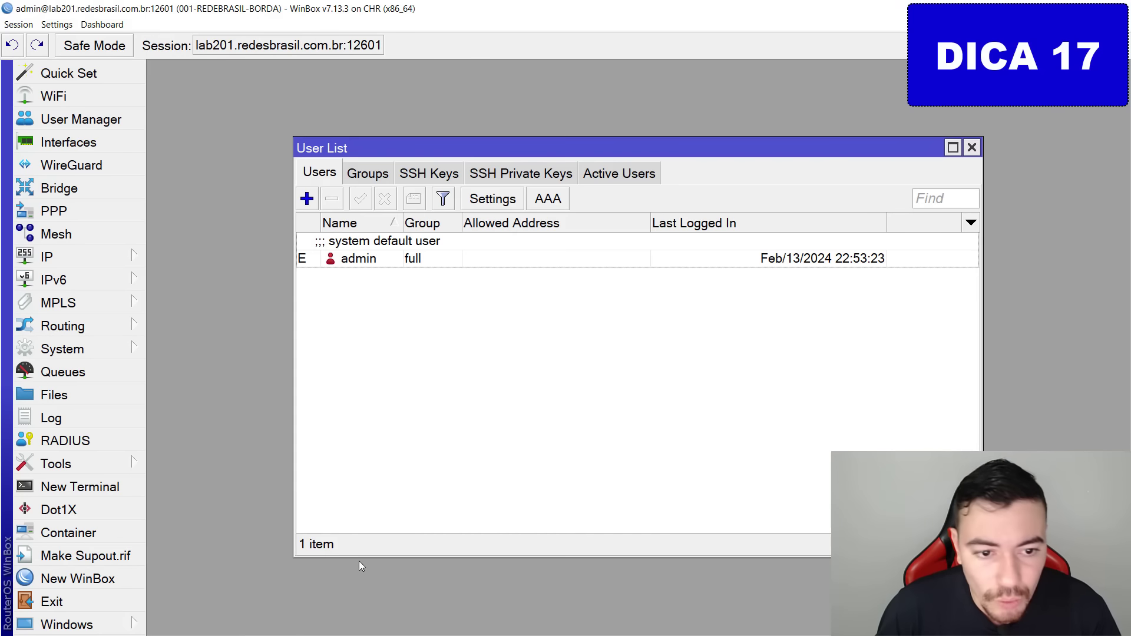
click(307, 199)
text(thalesmoises)
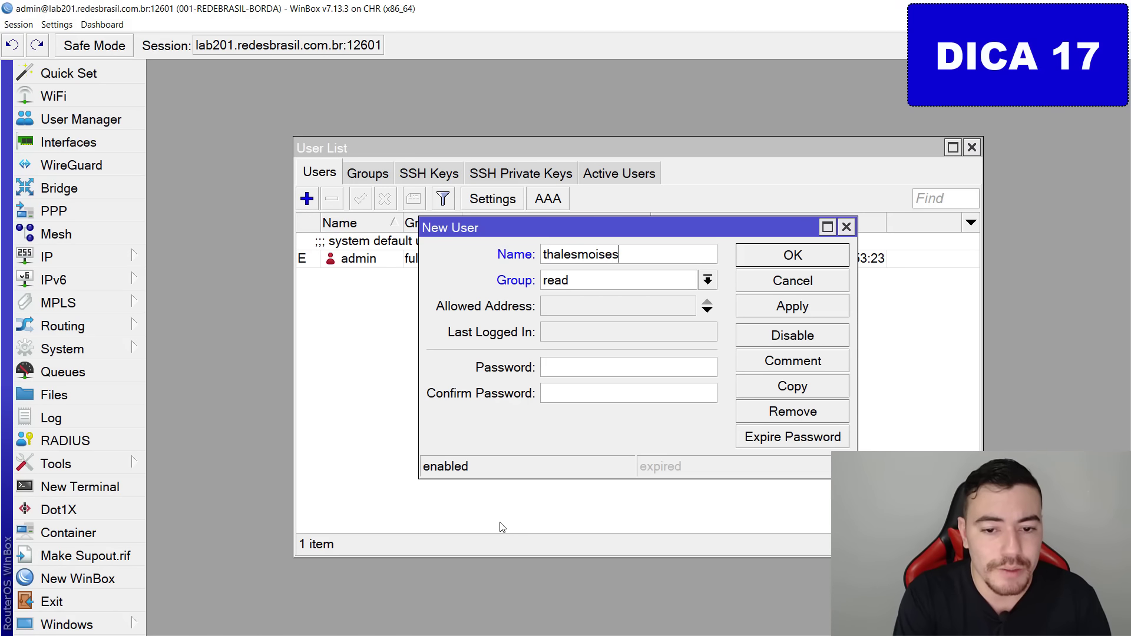
key(Tab)
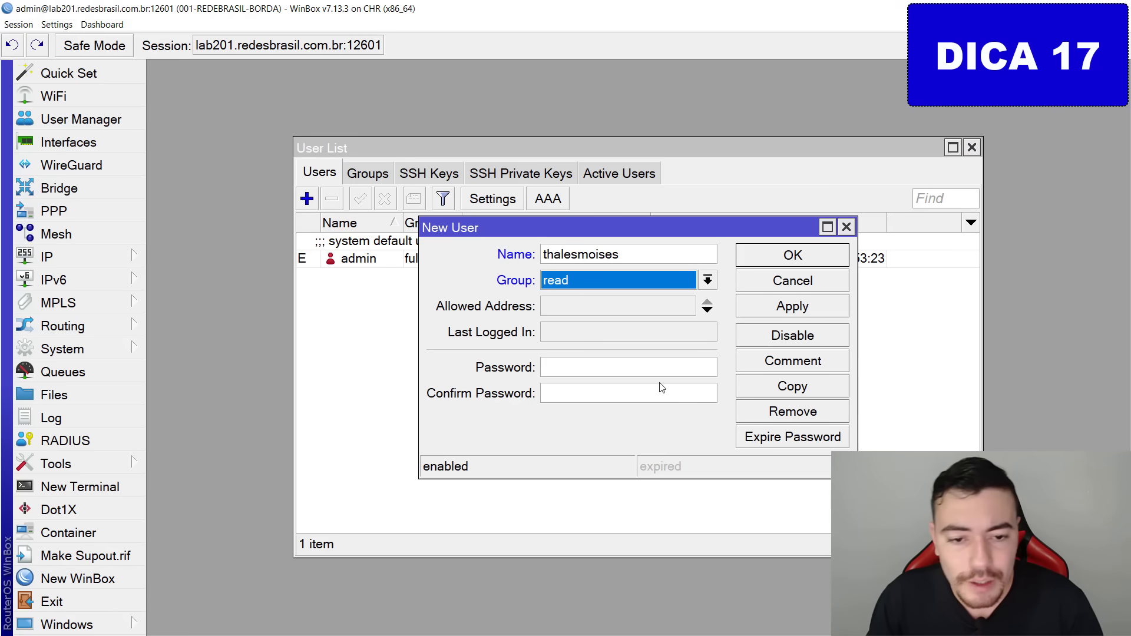
click(658, 348)
click(613, 287)
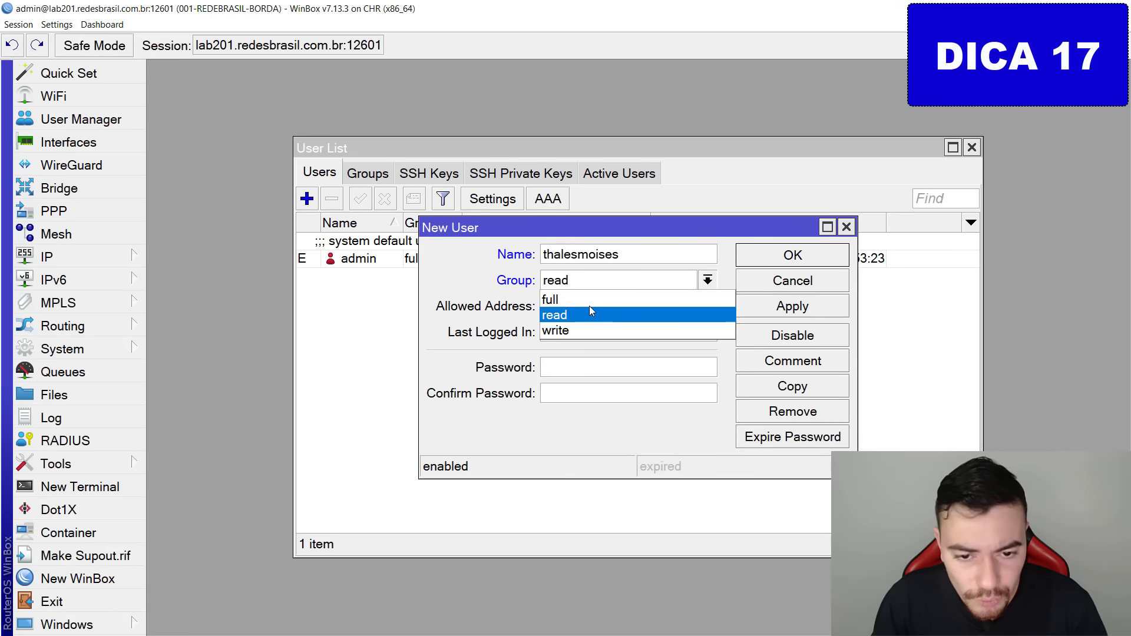
click(589, 309)
click(587, 287)
click(585, 299)
Enter and confirm the new user's password, then save the user.
click(556, 370)
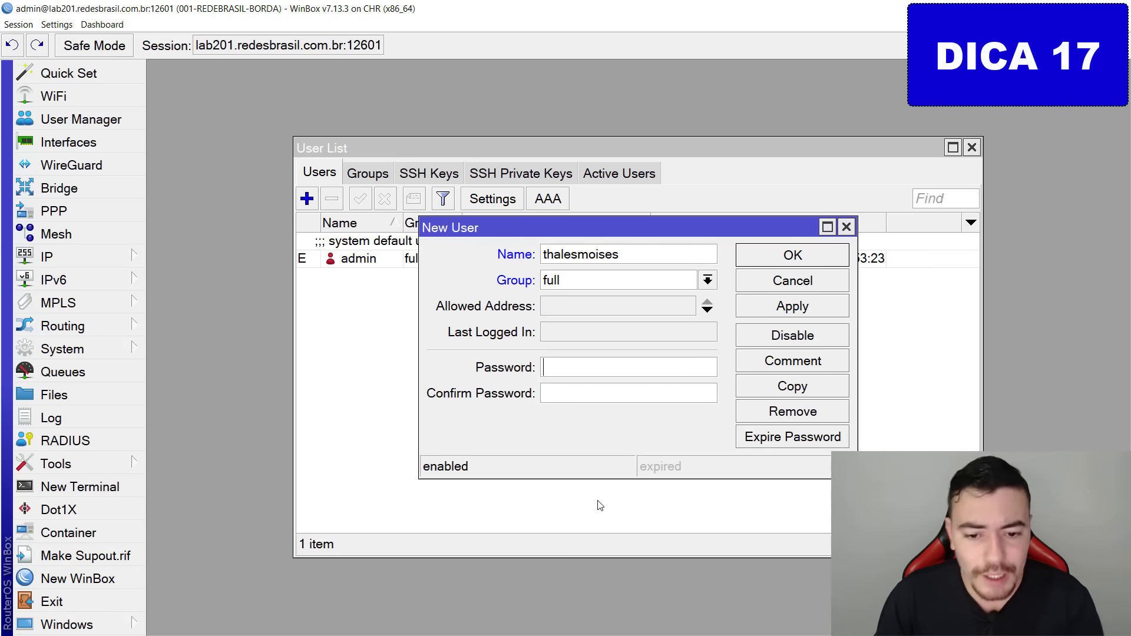
text(***)
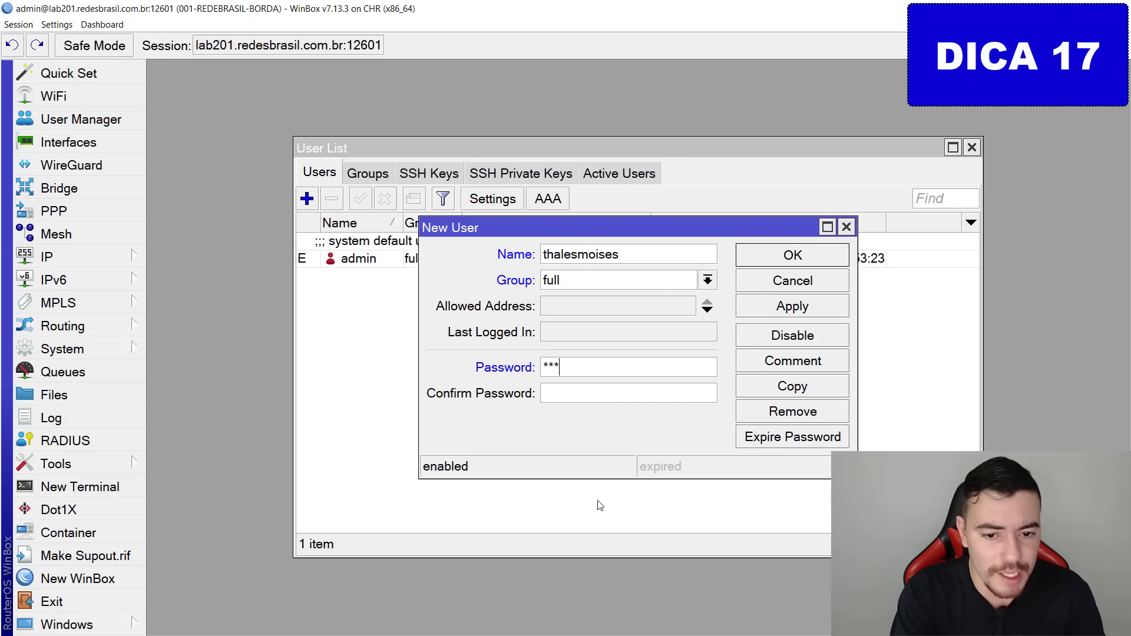
text(********)
key(Tab)
text(***********)
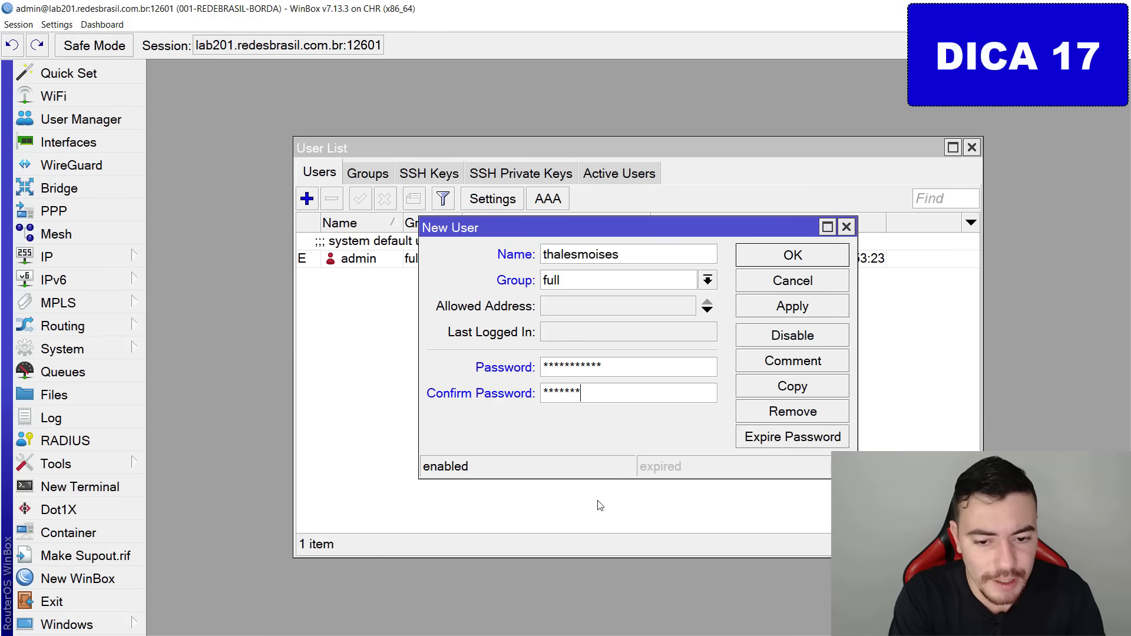
key(Return)
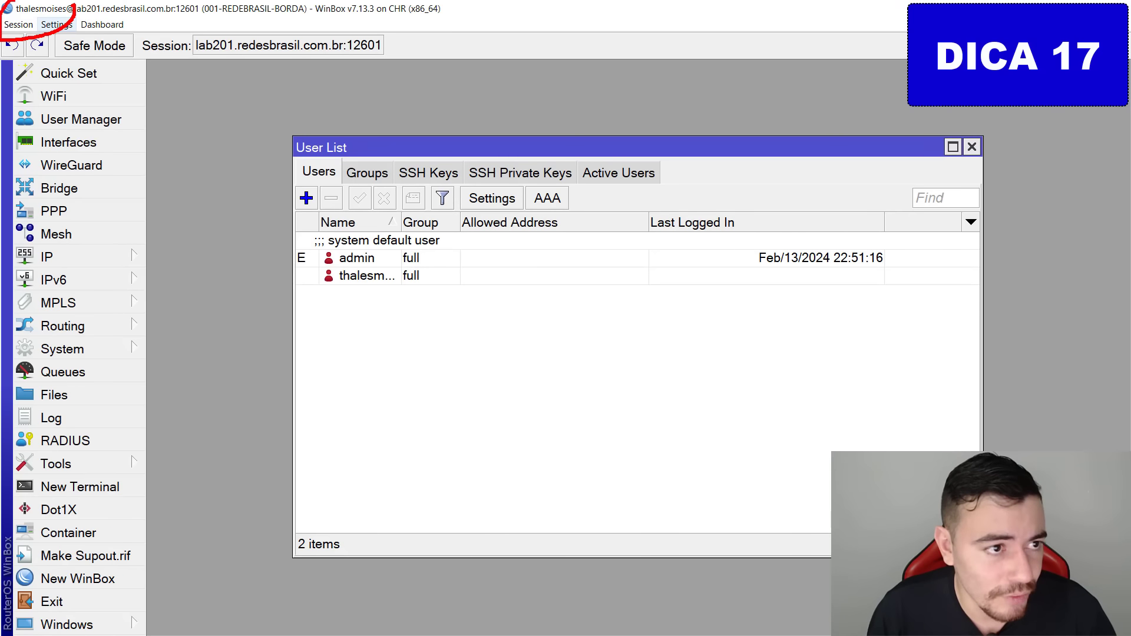
Select the default admin user and remove it from the user list.
click(390, 260)
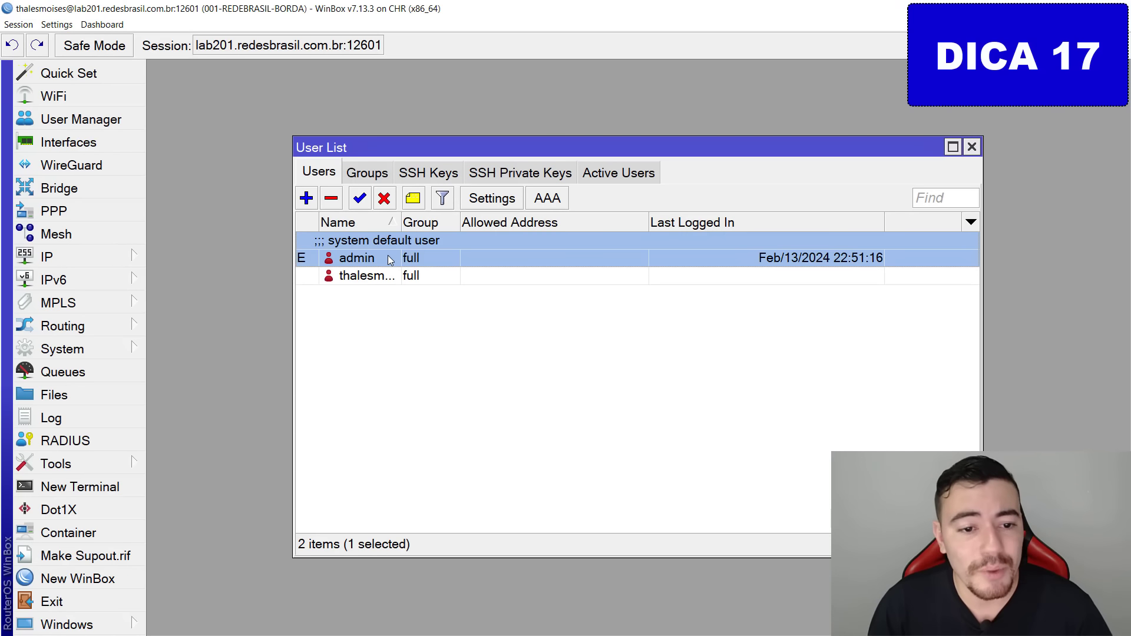
click(332, 199)
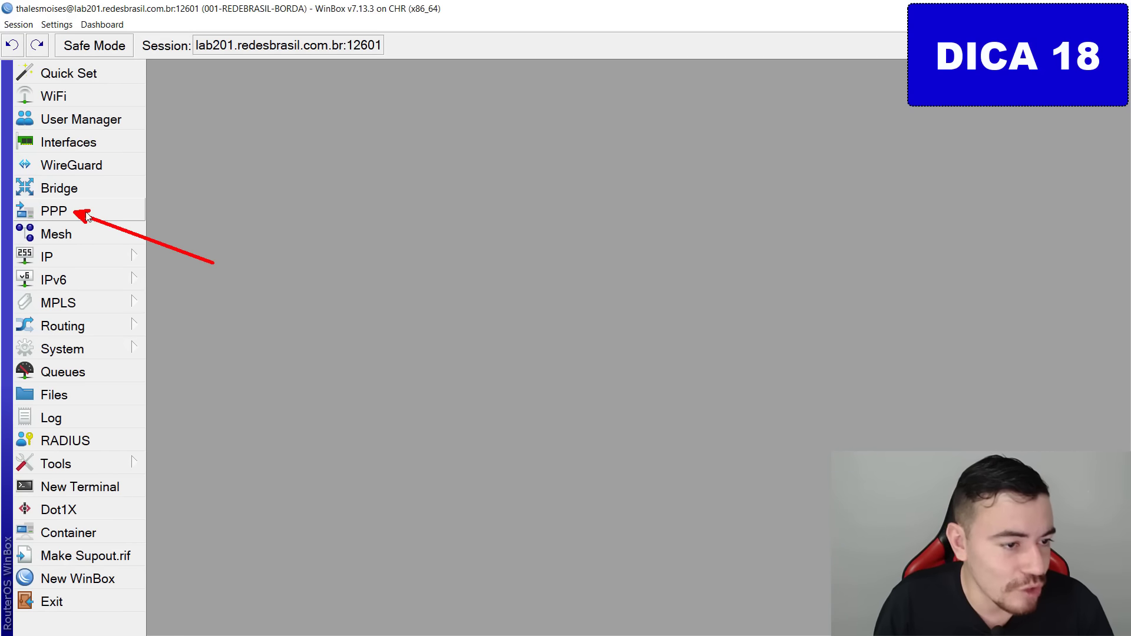
Create a new PPPoE client named wan-pppoe on interface ether1-wan.
click(57, 212)
click(159, 199)
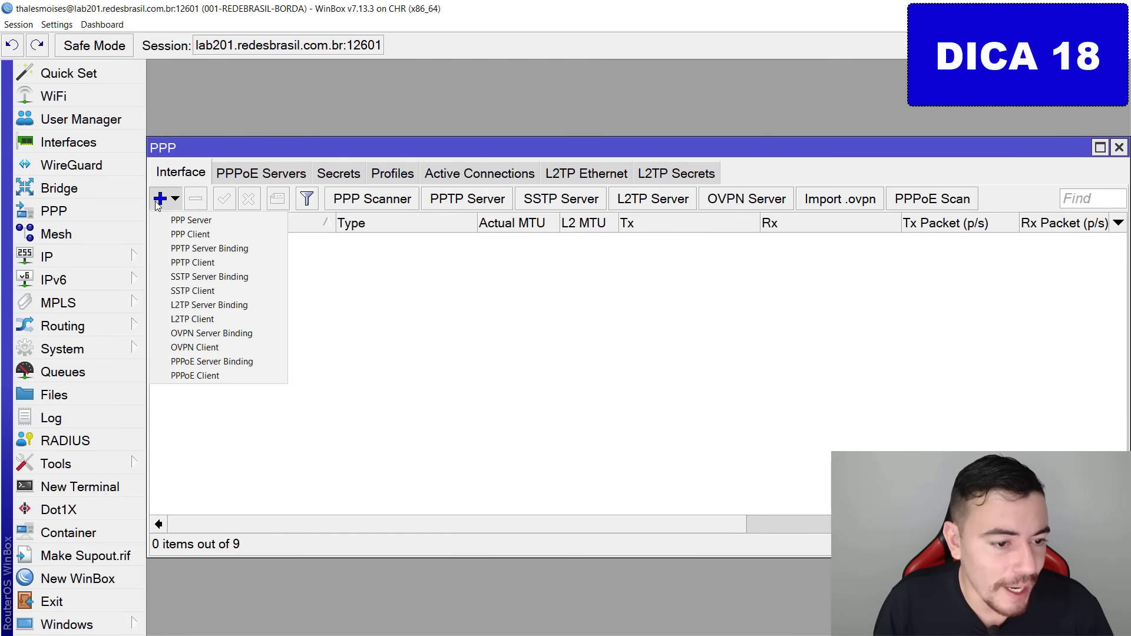
click(187, 380)
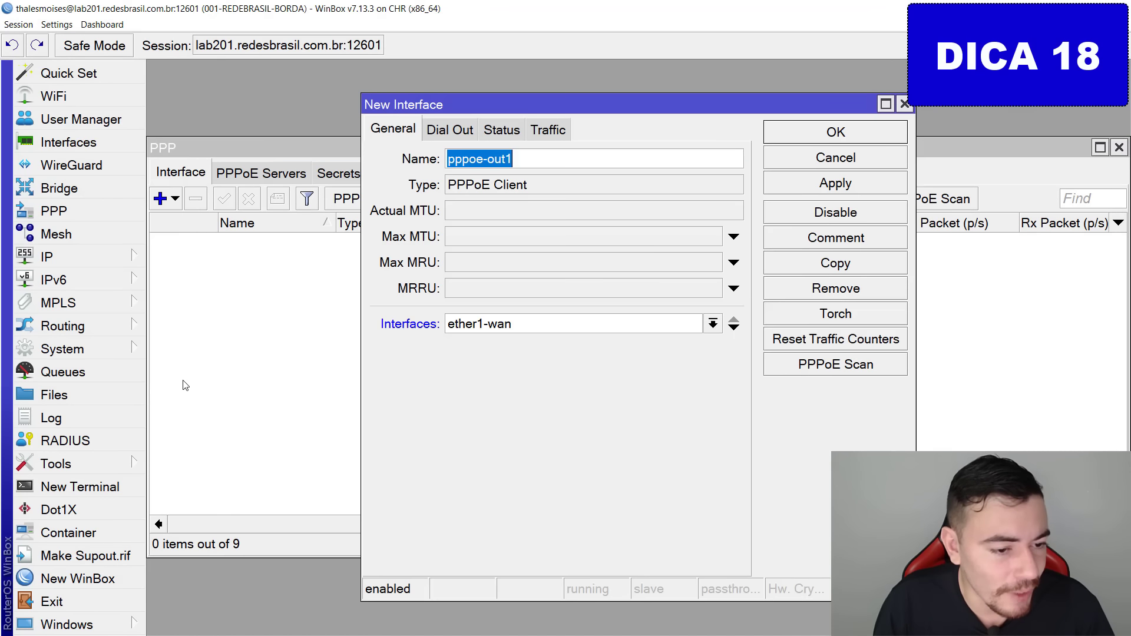
click(475, 328)
click(475, 329)
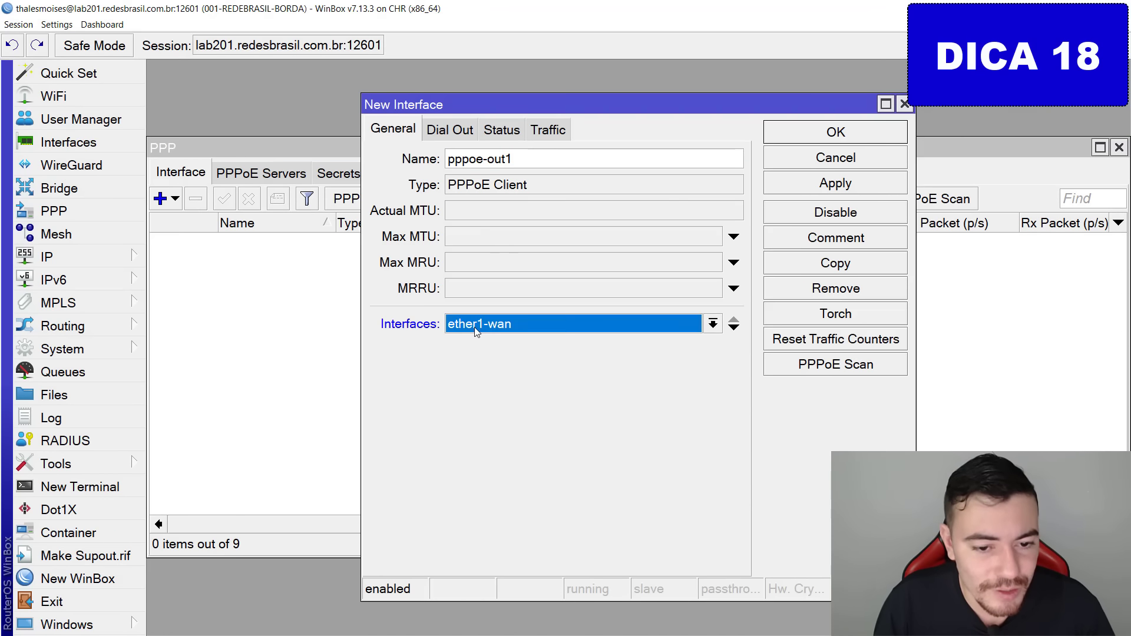
click(476, 328)
click(468, 341)
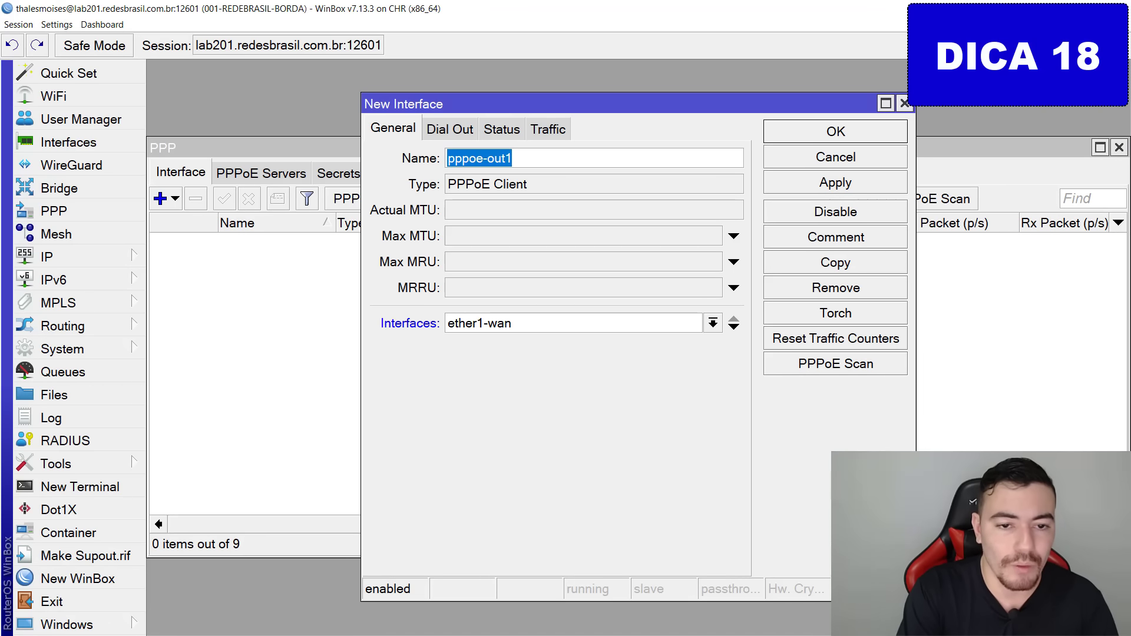
text(wan-pppoe)
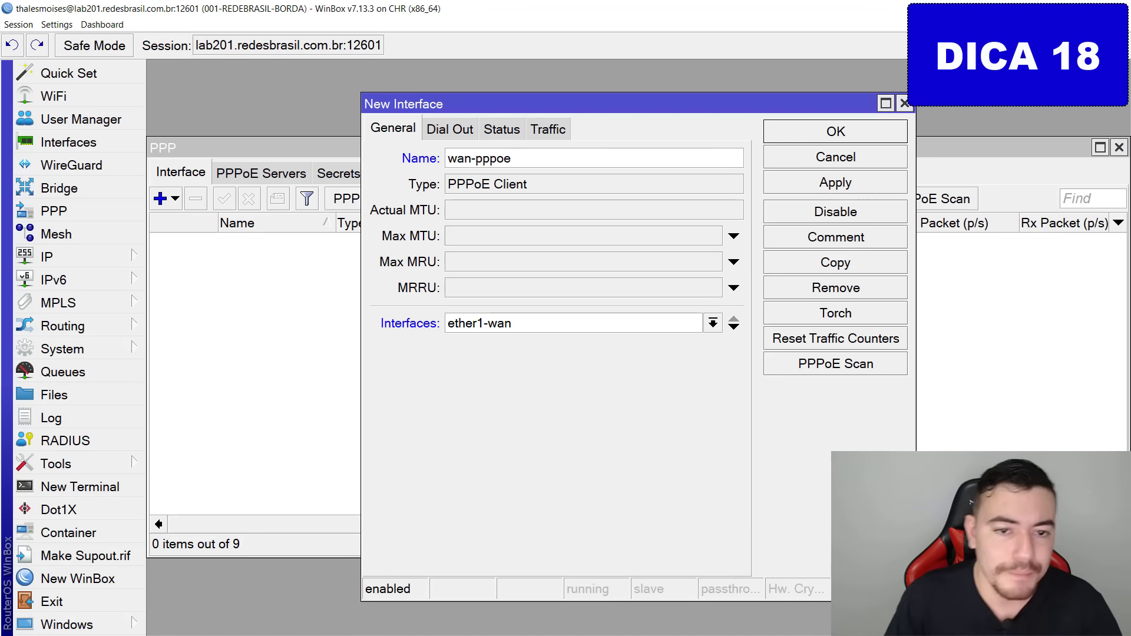
In the Dial Out settings, enter the provider's username and reuse it as the password.
click(452, 130)
key(ctrl+2)
mouse_move(471, 130)
mouse_down()
mouse_move(497, 128)
mouse_move(452, 132)
mouse_up()
key(Escape)
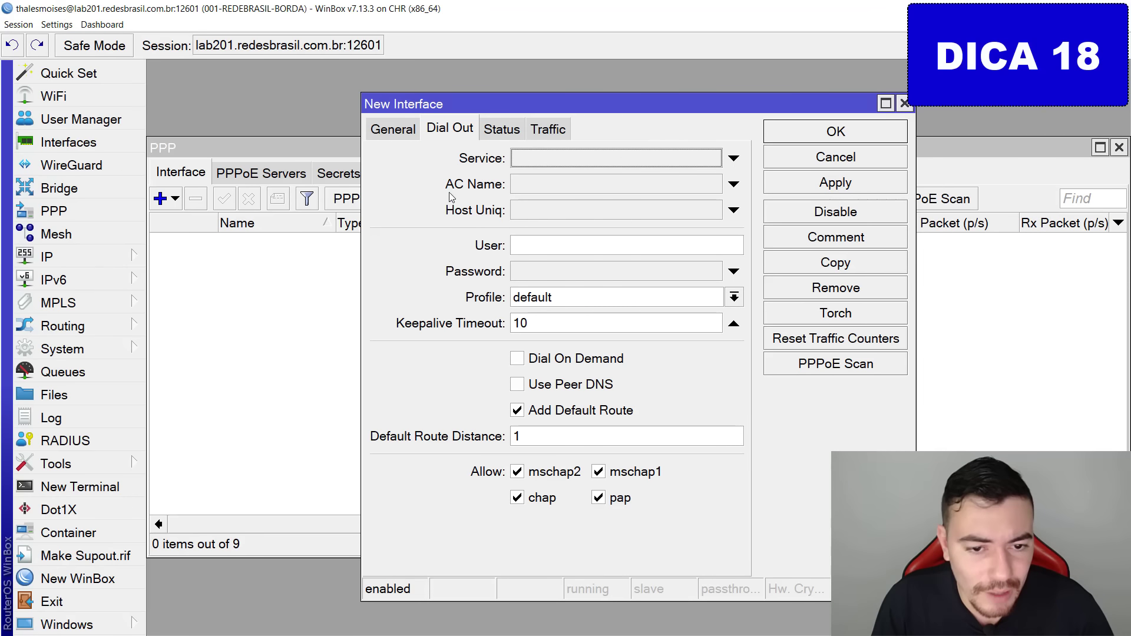
key(ctrl+2)
drag(446, 223, 666, 297)
key(Escape)
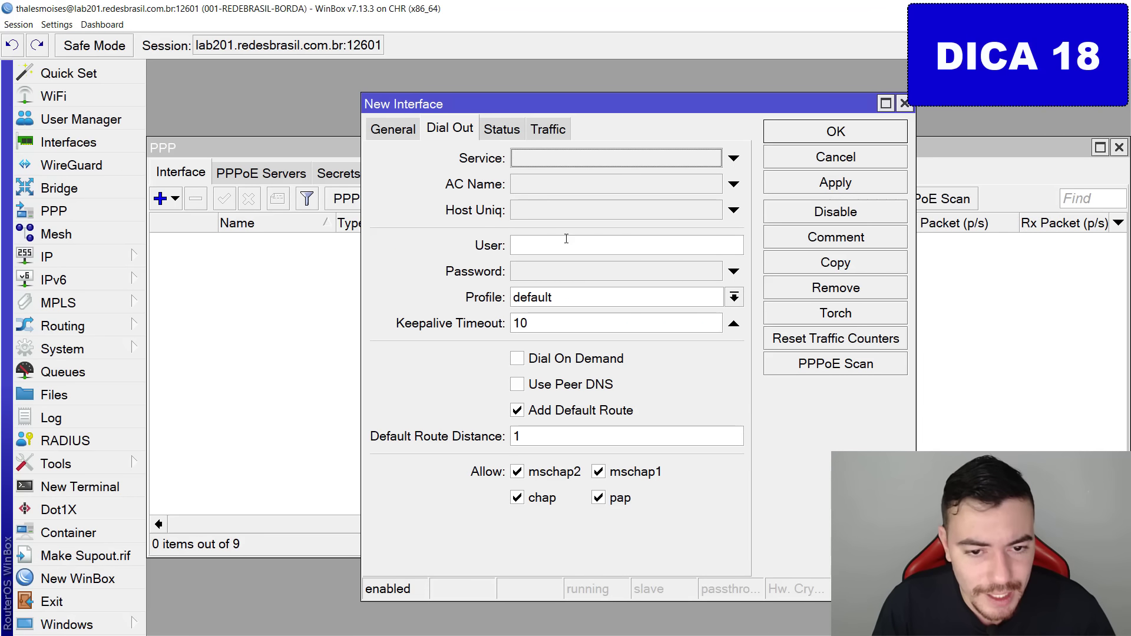
click(566, 239)
text(30dicas)
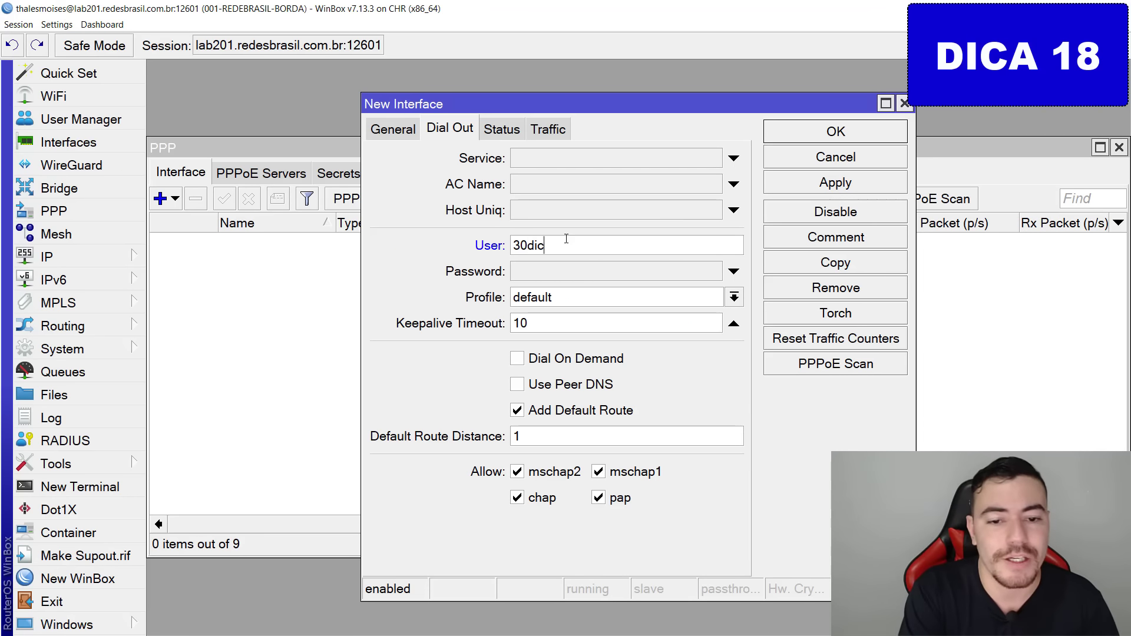
key(ctrl+a)
click(568, 275)
key(ctrl+v)
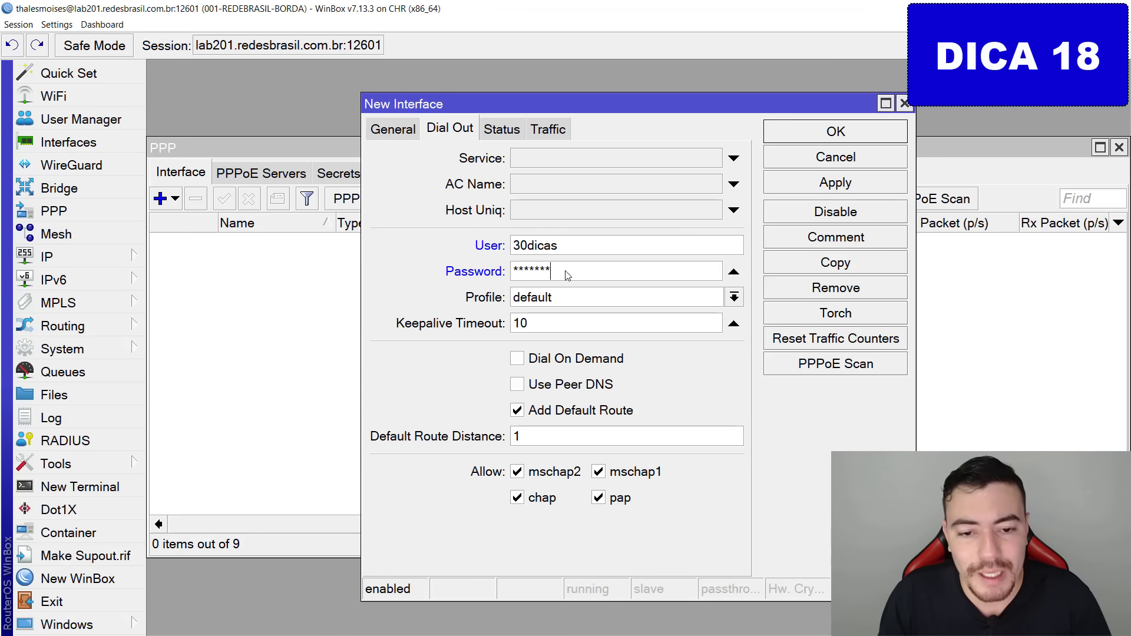
Enable plain-text password display and save the wan-pppoe client.
key(ctrl+2)
drag(552, 277, 674, 401)
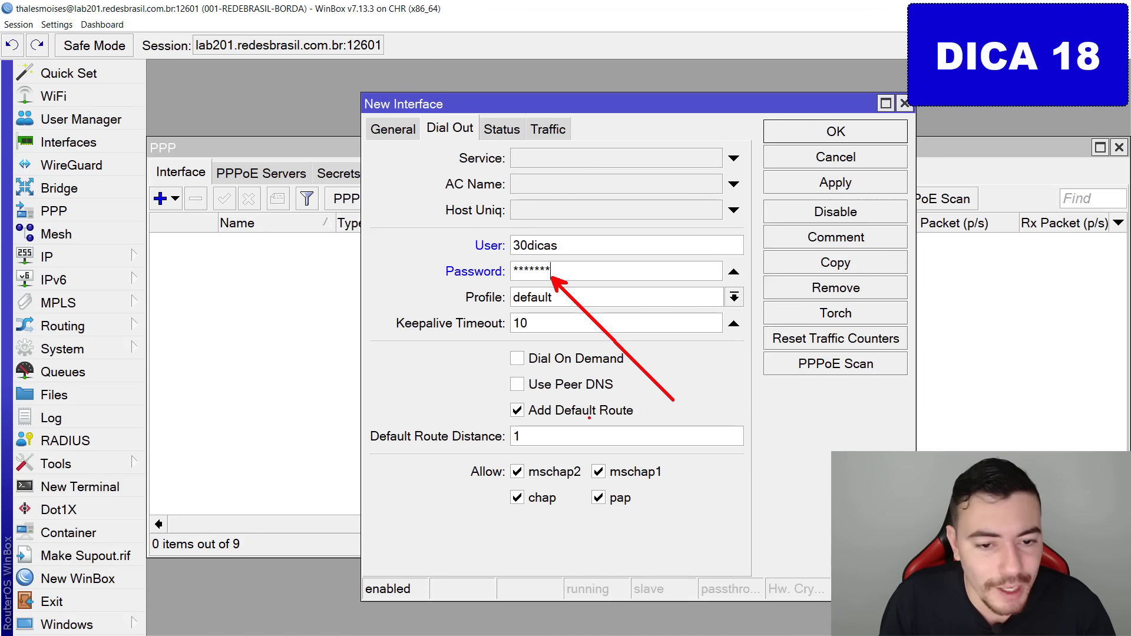
key(e)
drag(56, 35, 56, 93)
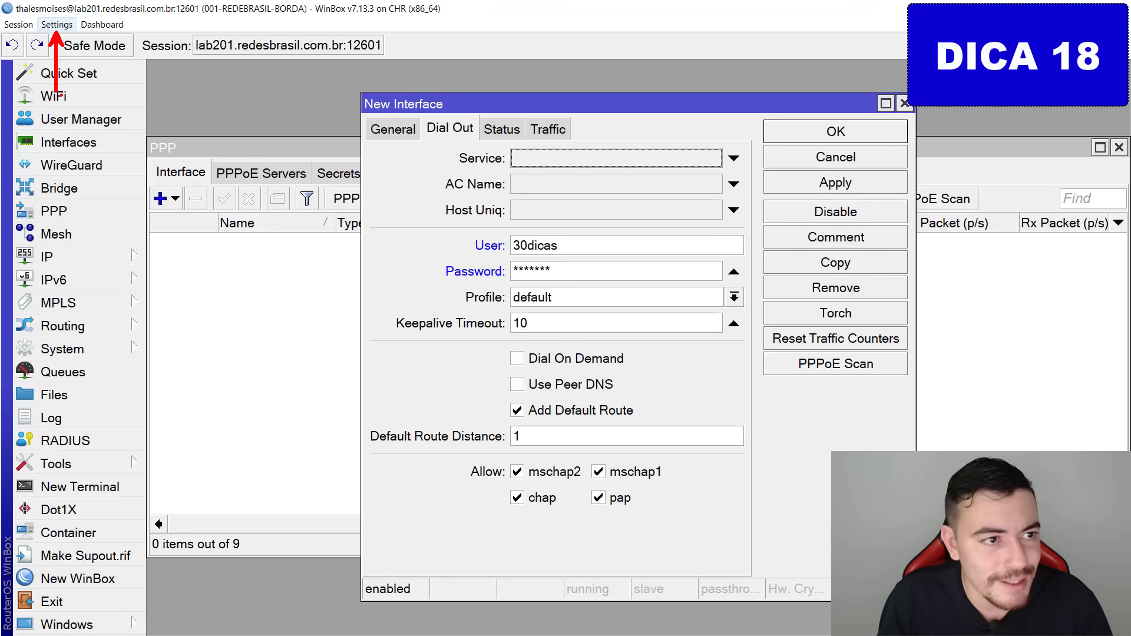
key(Escape)
click(57, 24)
click(65, 54)
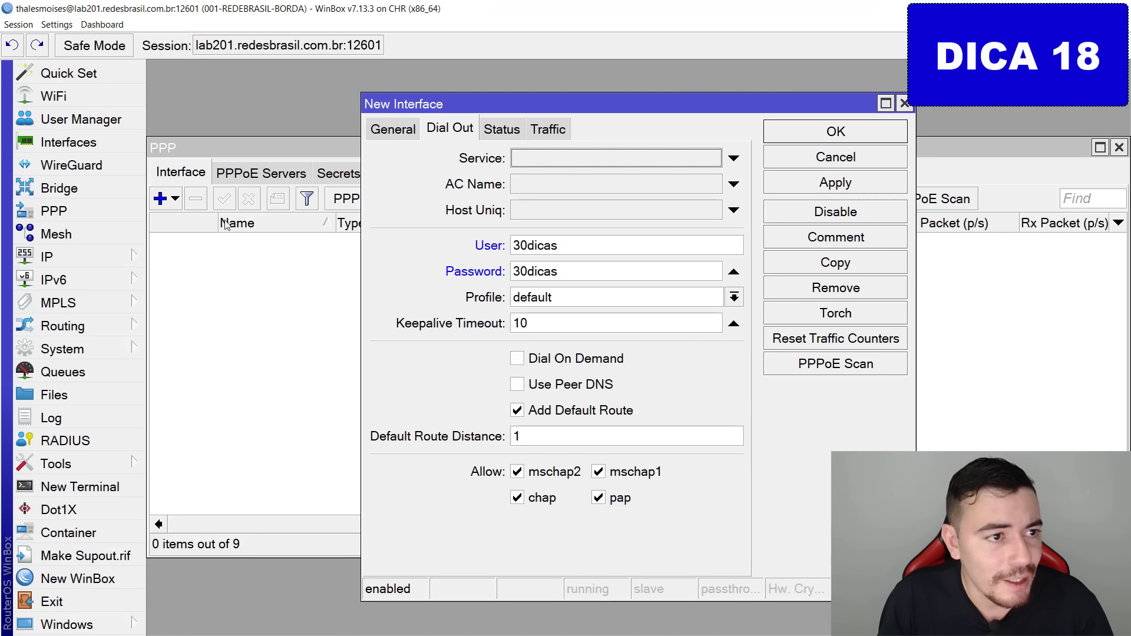
click(849, 135)
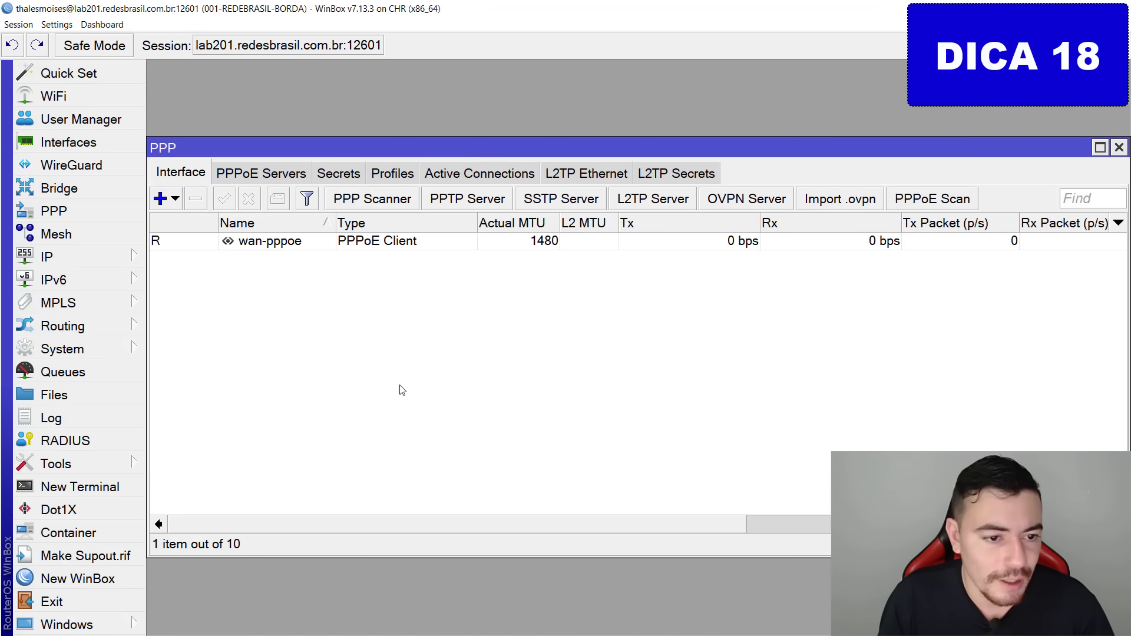
Check wan-pppoe's Status: running with local address 200.1.1.126 and remote 200.1.1.1.
key(ctrl+2)
mouse_move(178, 239)
mouse_down()
mouse_move(140, 224)
mouse_move(161, 254)
mouse_up()
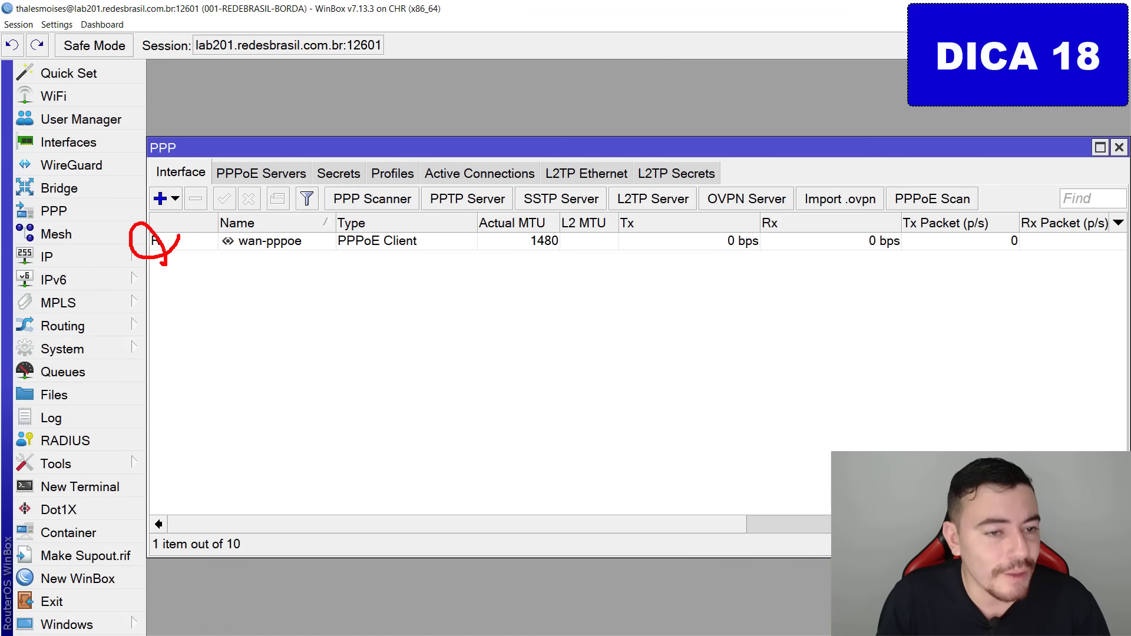
key(Escape)
double_click(309, 241)
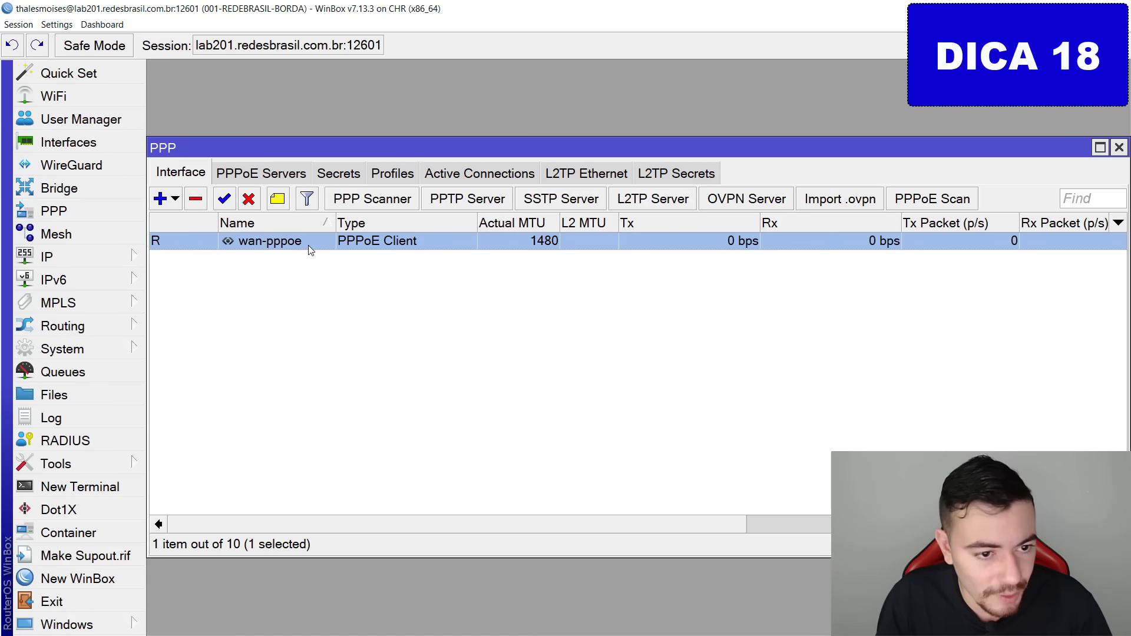
click(485, 136)
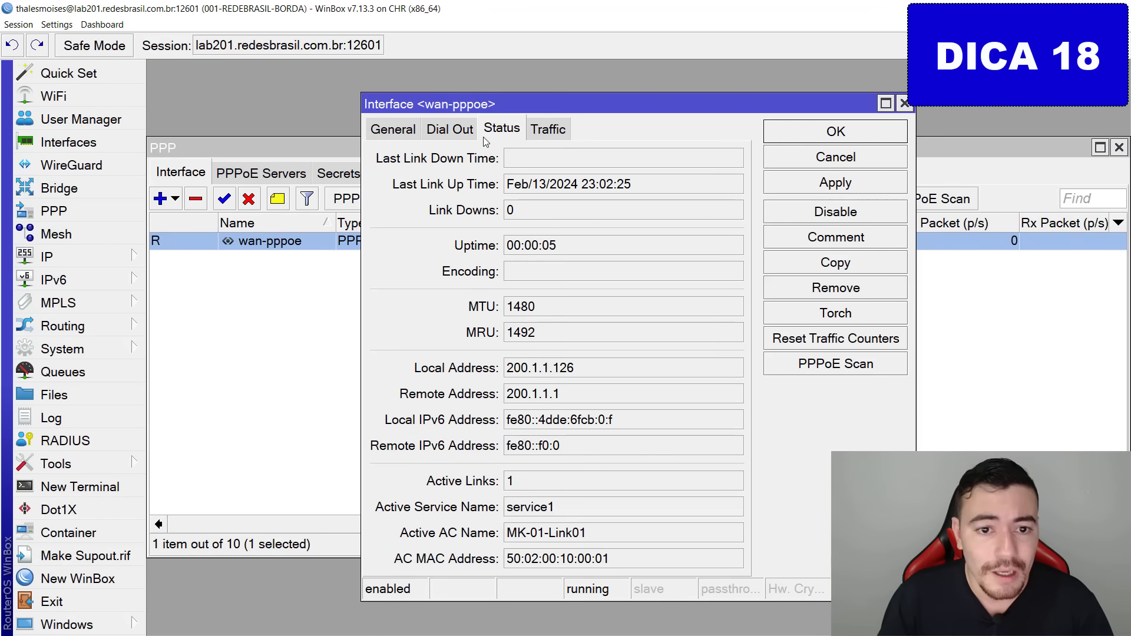
key(ctrl+2)
mouse_move(630, 583)
mouse_down()
mouse_move(584, 632)
mouse_move(581, 622)
mouse_move(629, 635)
mouse_up()
key(Escape)
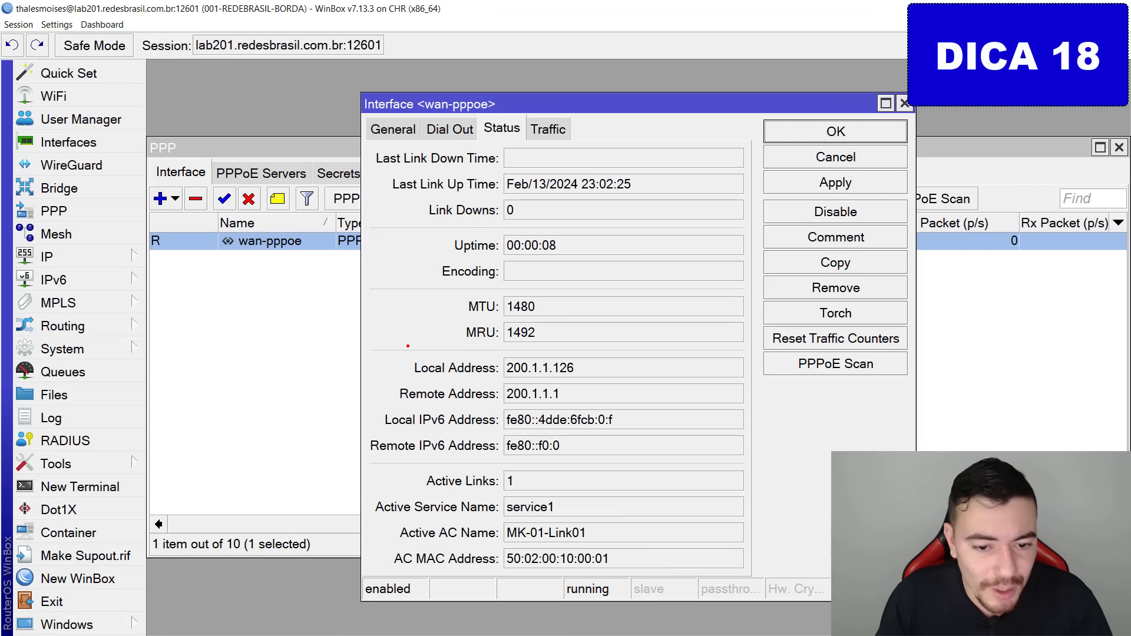
mouse_move(408, 346)
mouse_down()
mouse_move(602, 382)
mouse_move(740, 486)
mouse_up()
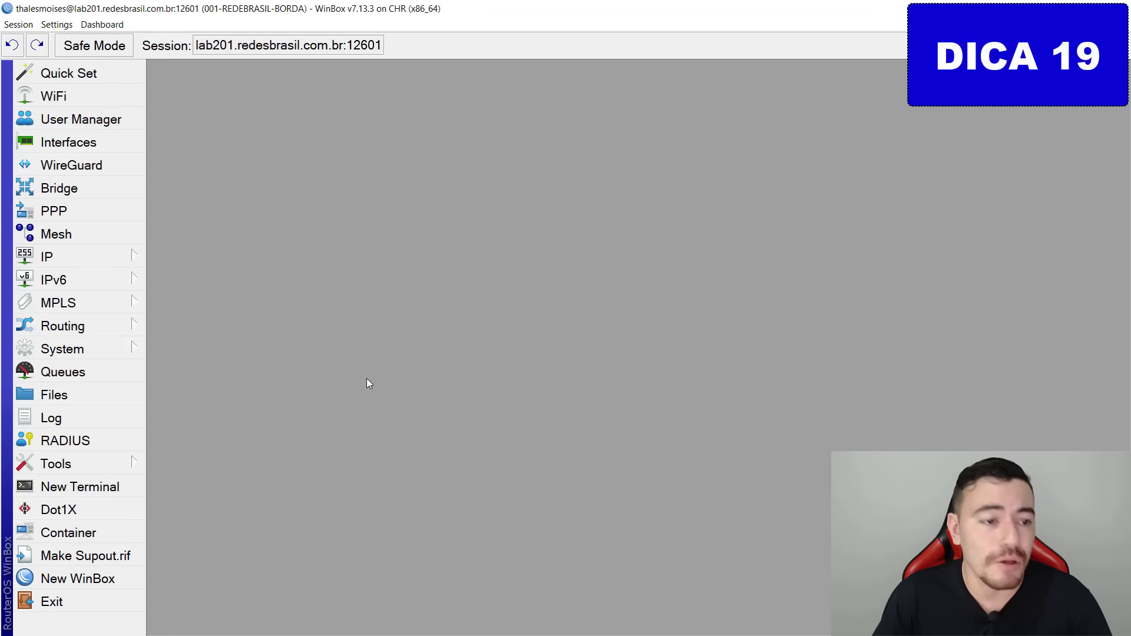
Add a DHCP client on ether1-wan and verify it binds 203.1.1.254/24.
click(101, 258)
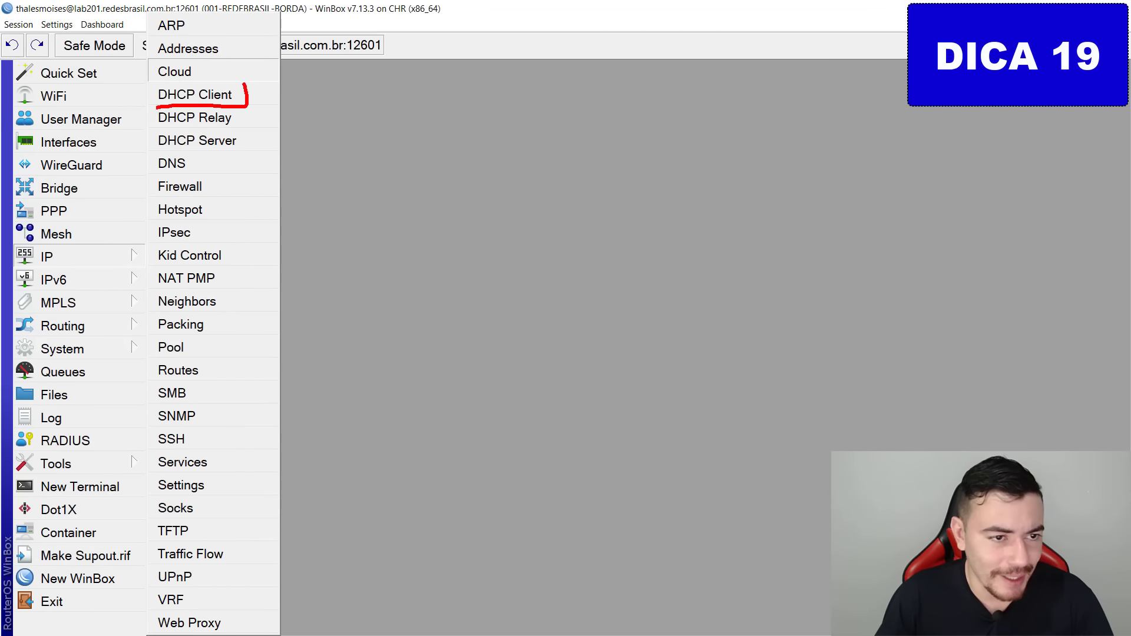
click(195, 95)
click(254, 247)
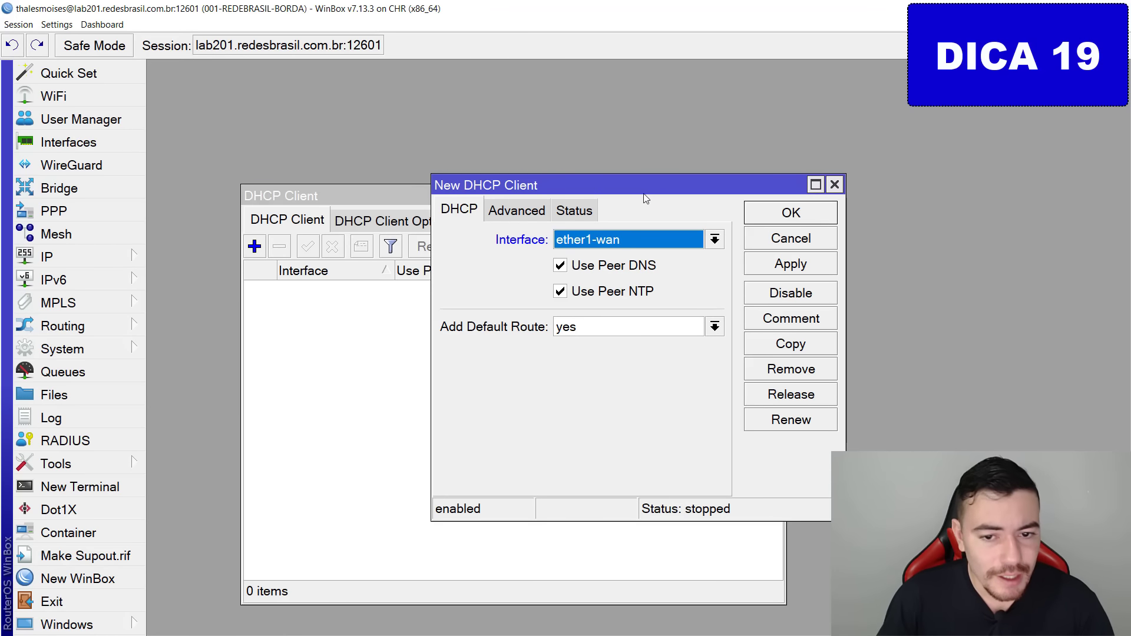
click(609, 243)
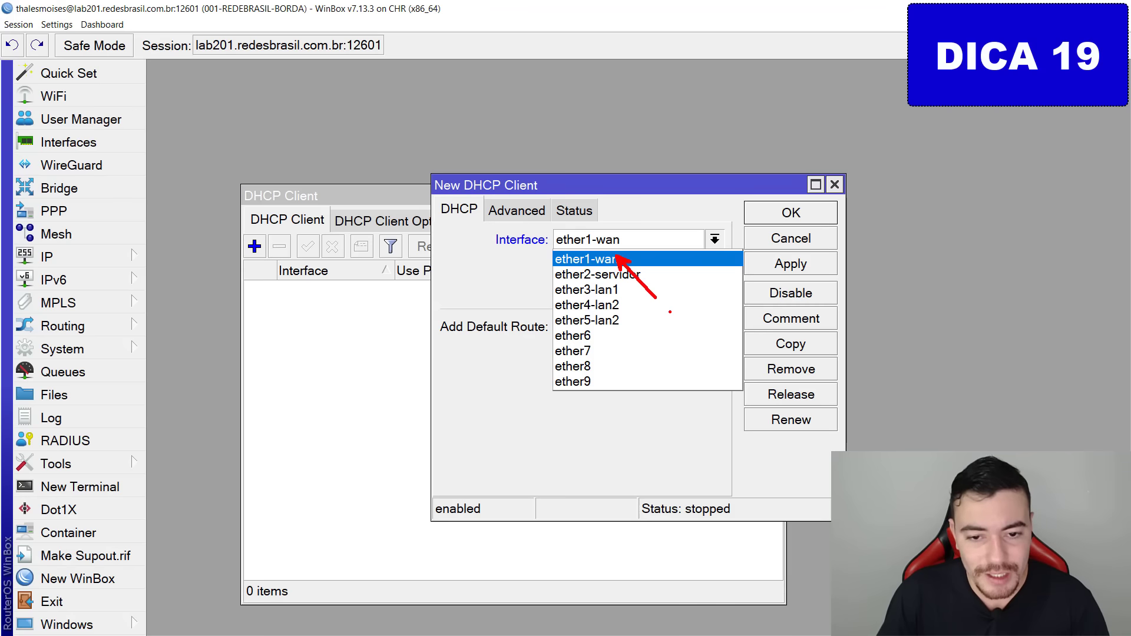
click(613, 259)
click(613, 243)
click(607, 260)
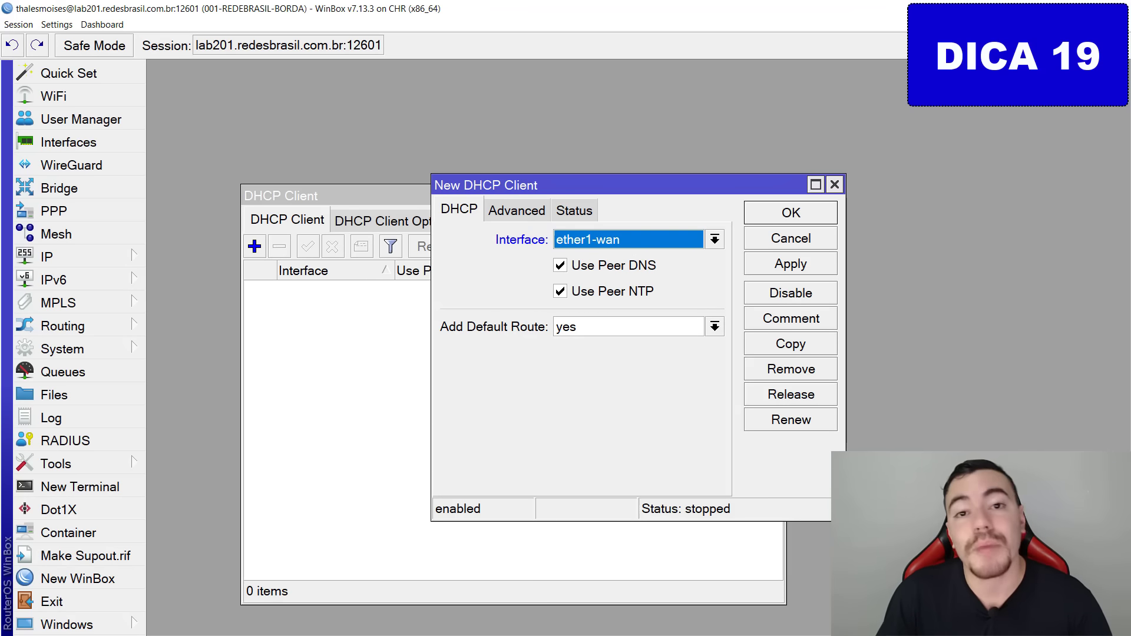
click(816, 211)
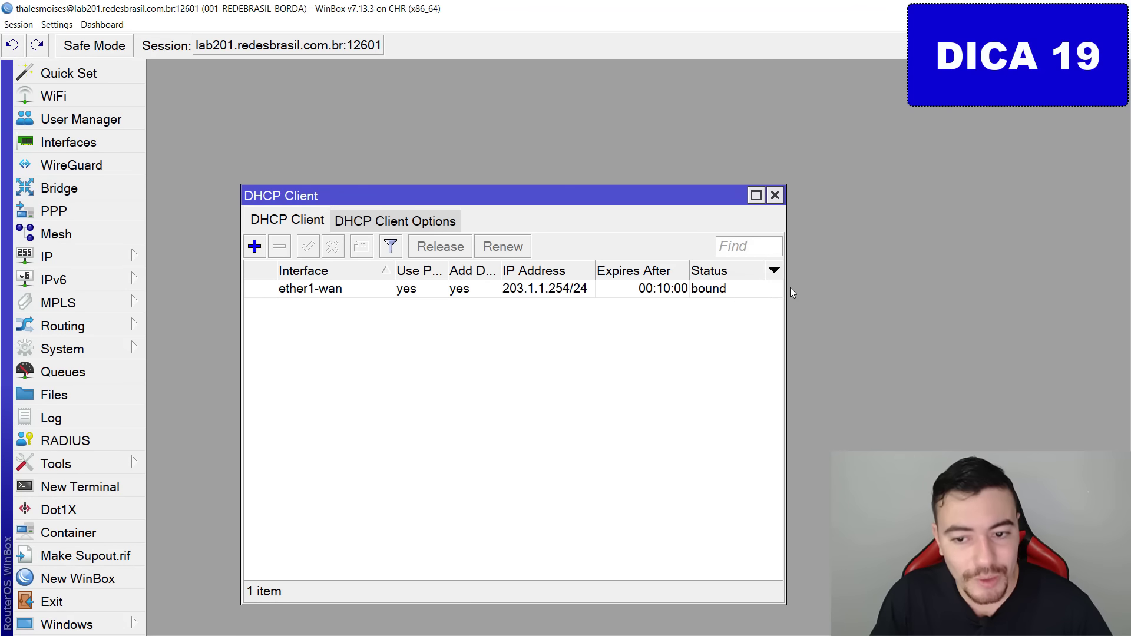
mouse_move(596, 292)
mouse_down()
mouse_move(628, 279)
mouse_move(542, 298)
mouse_up()
key(Escape)
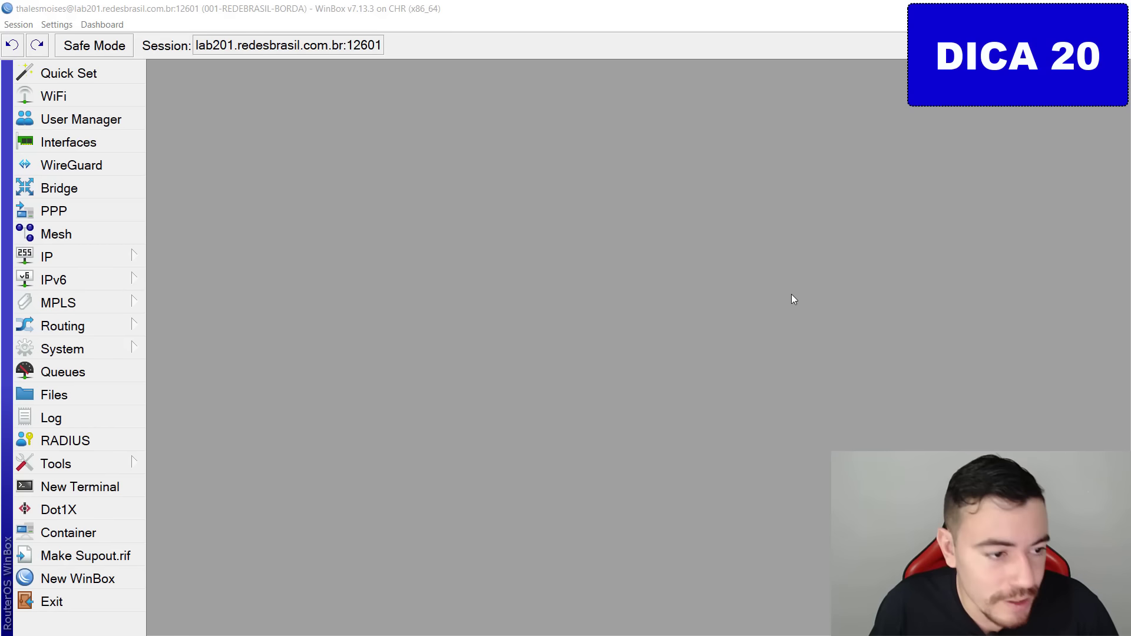
In Firewall Filter Rules, draft a rule with chain input and In. Interface ether1-wan.
click(116, 252)
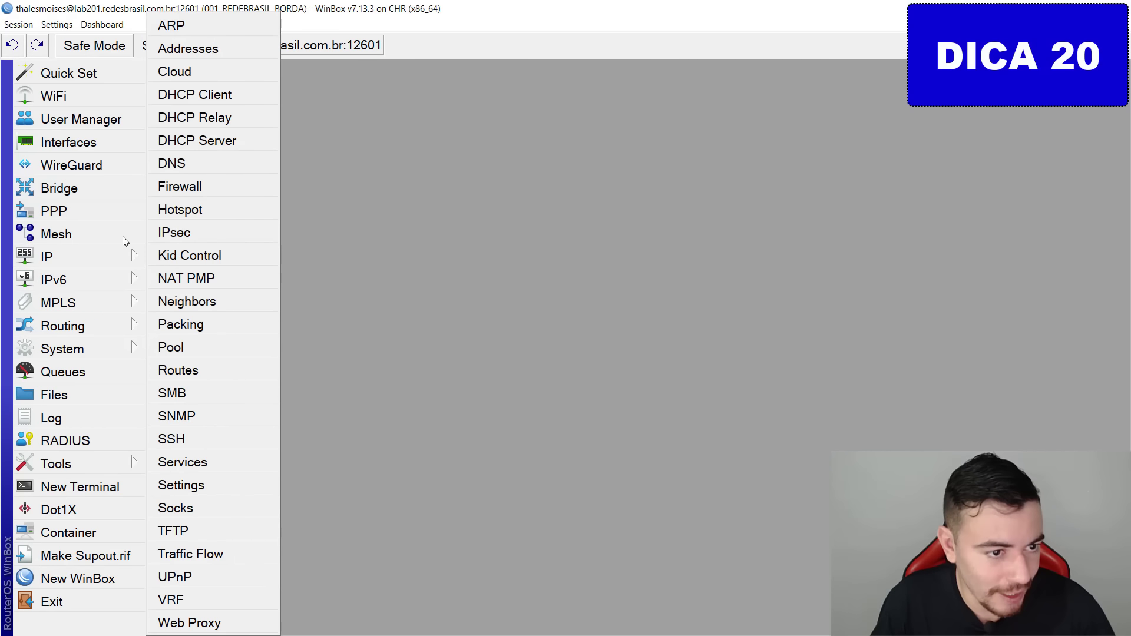
click(180, 185)
click(189, 175)
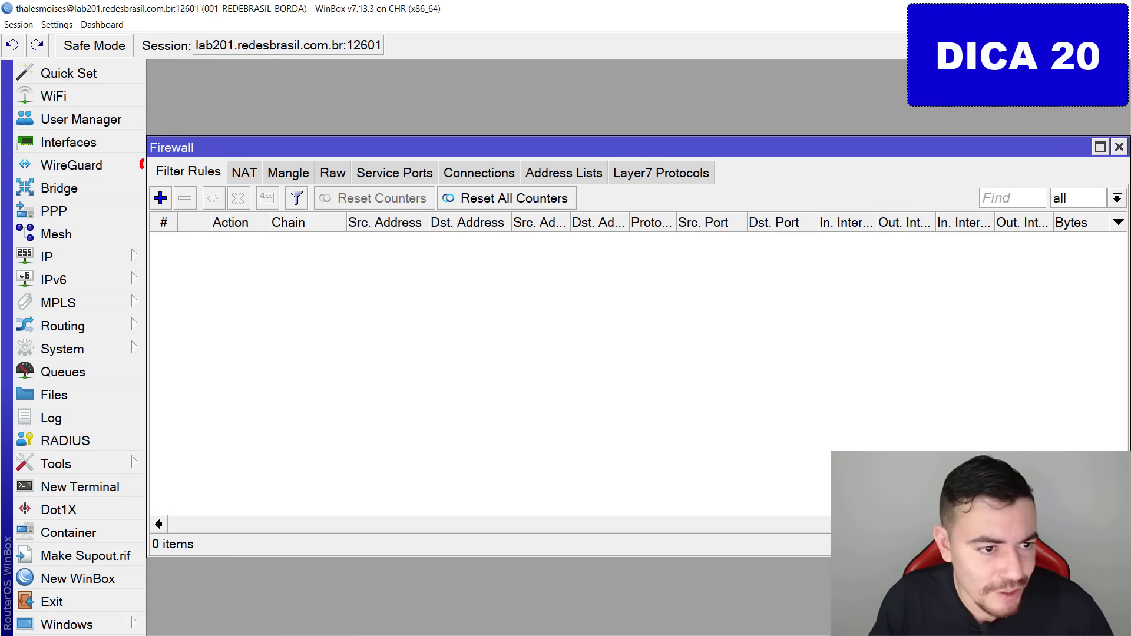
click(160, 198)
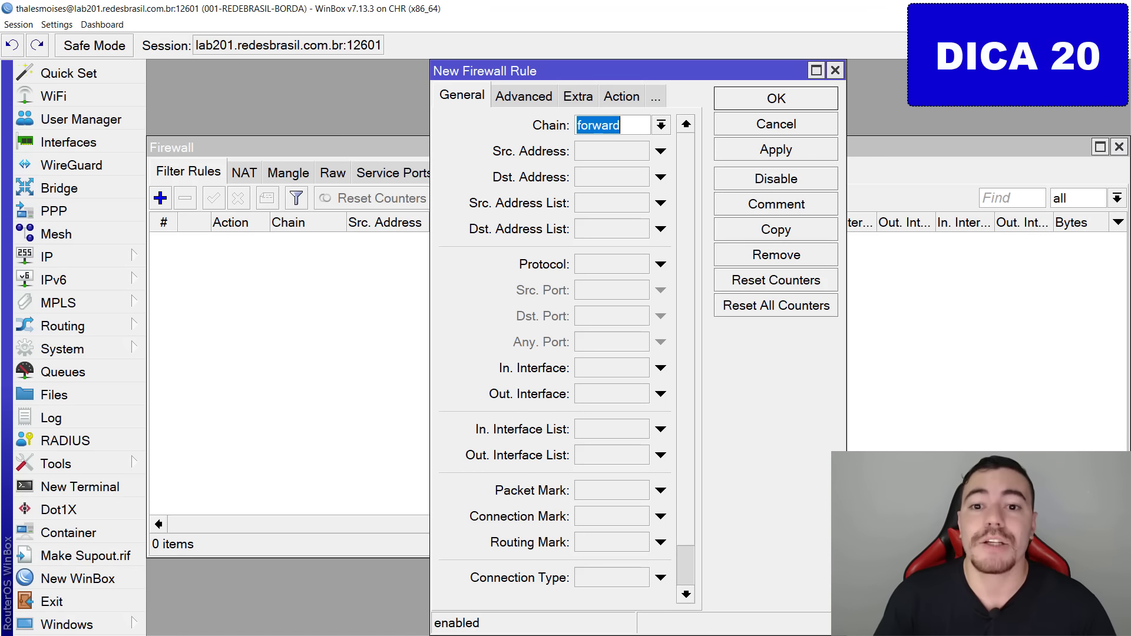
click(661, 125)
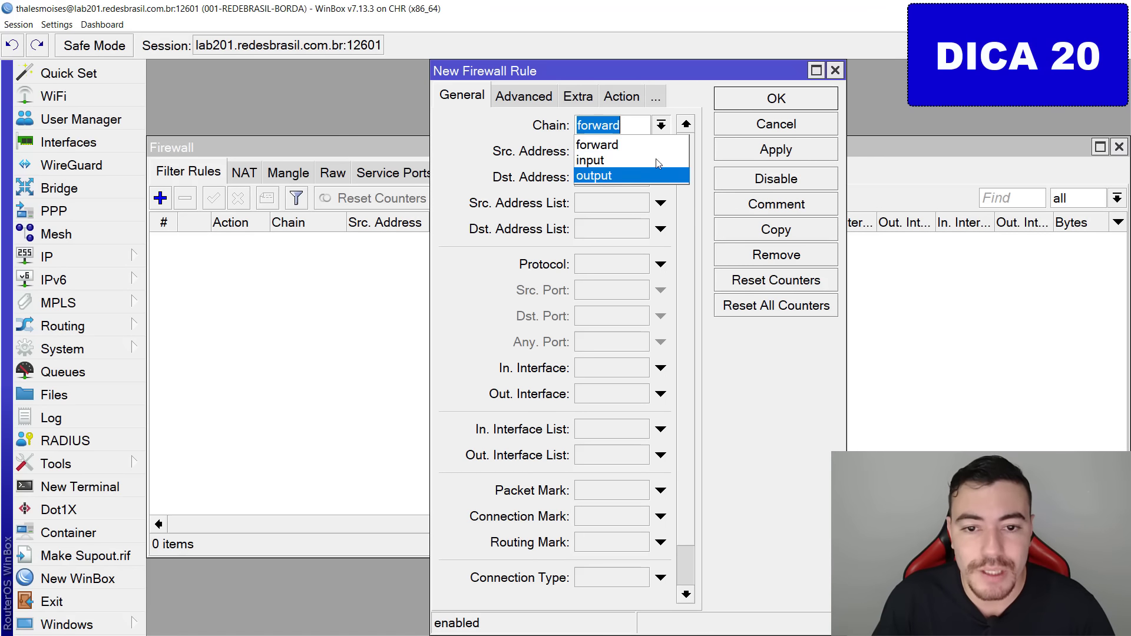
click(617, 163)
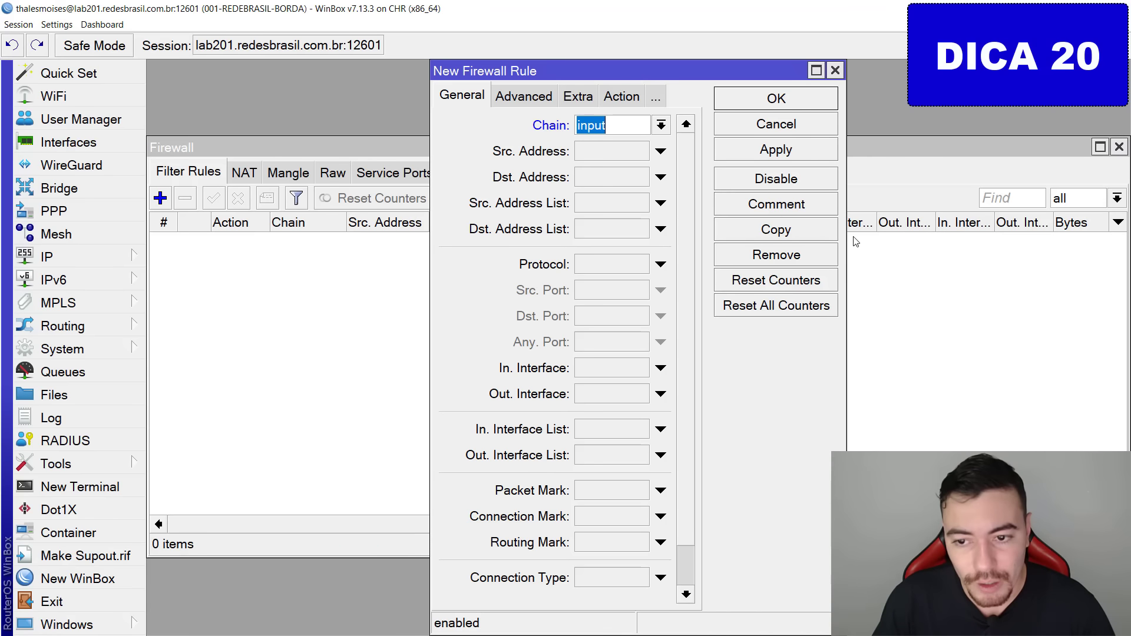
drag(847, 238, 1067, 253)
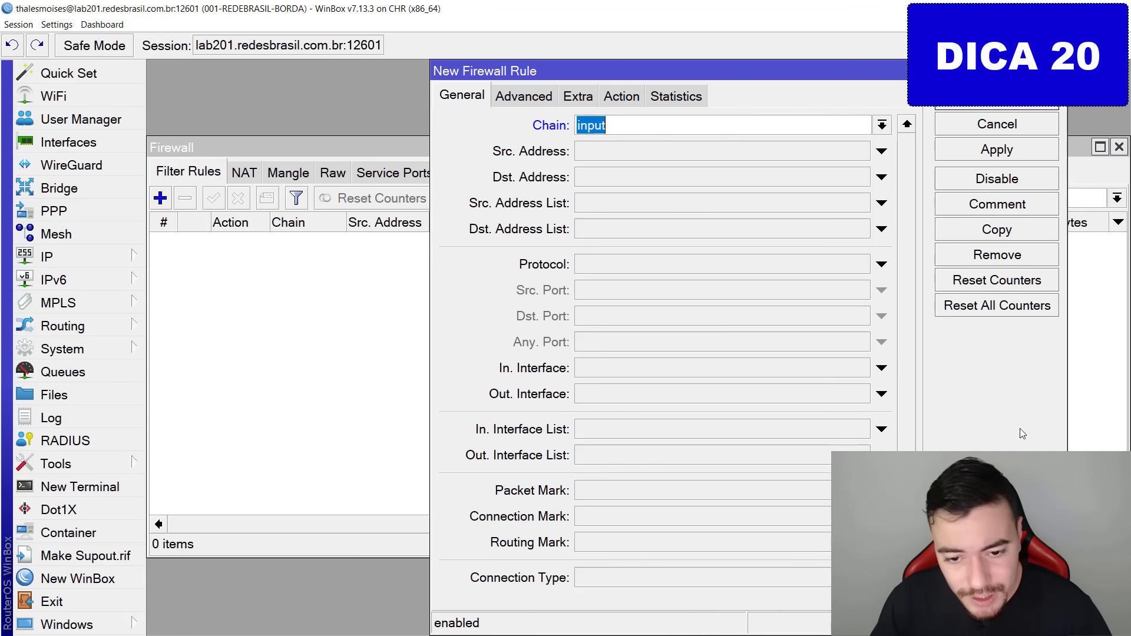
click(634, 367)
click(632, 370)
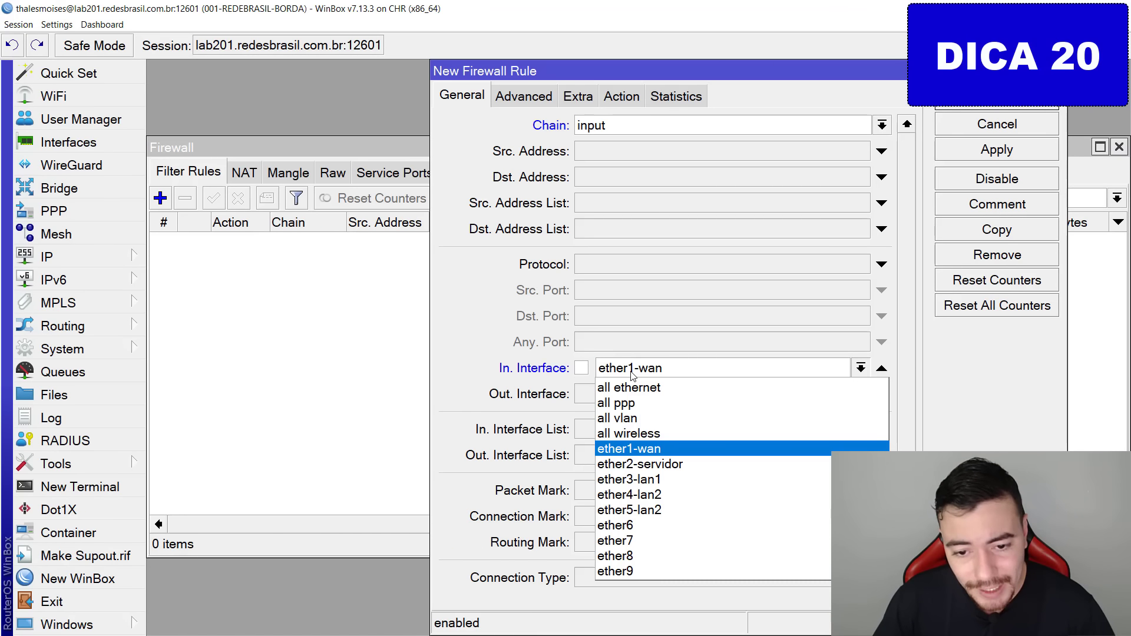
click(631, 373)
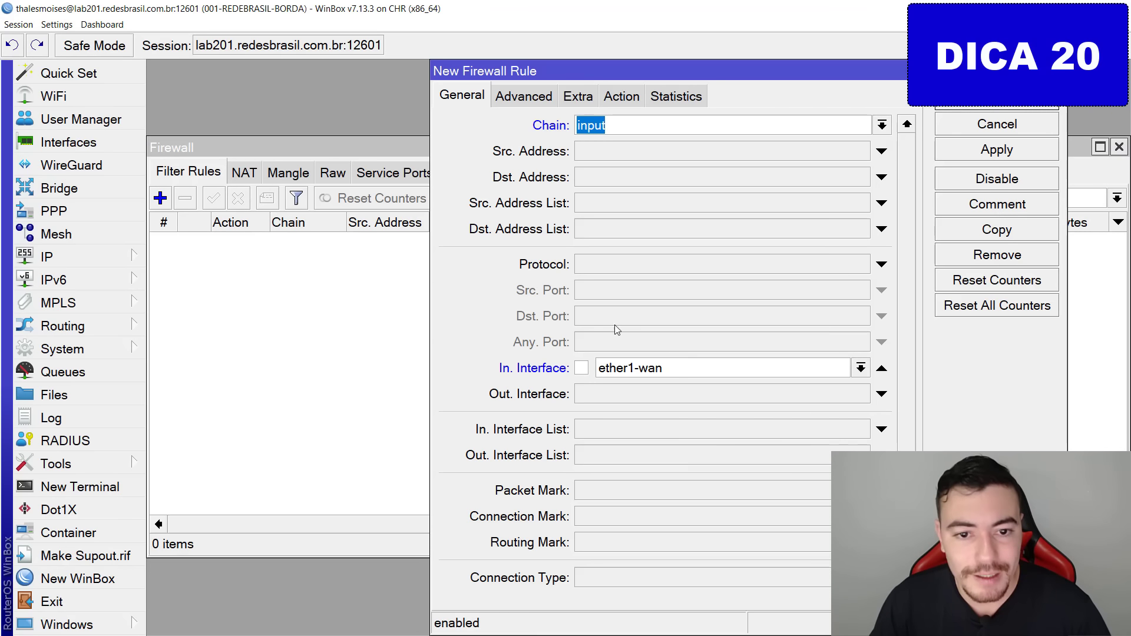
Match protocol 6 (tcp) with destination port 8291, then open the Action dropdown.
click(647, 266)
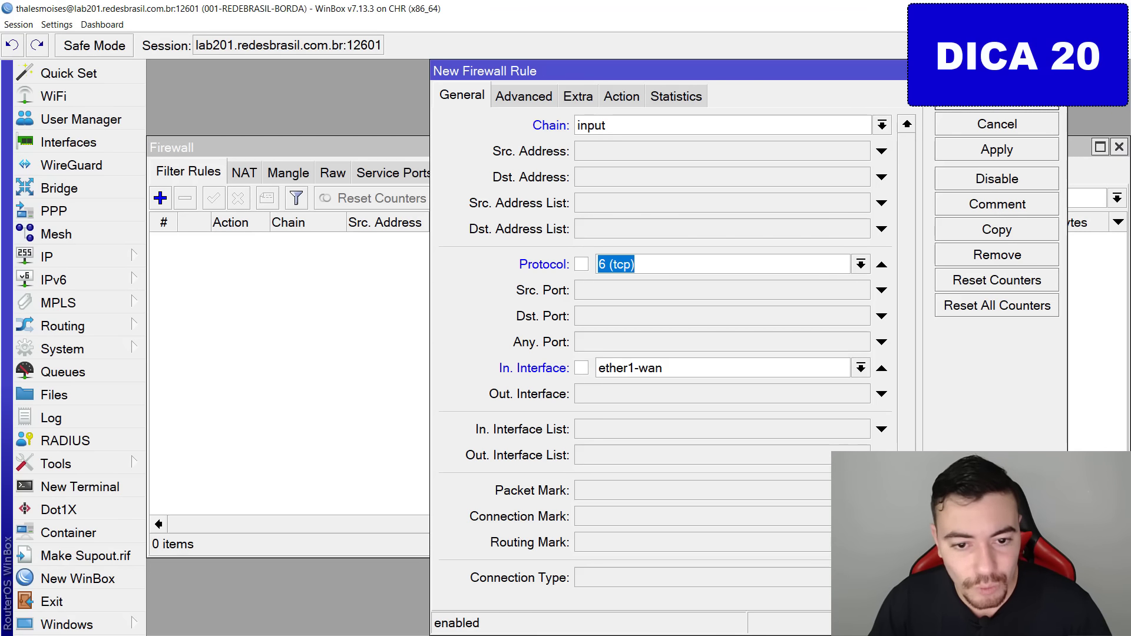
click(468, 307)
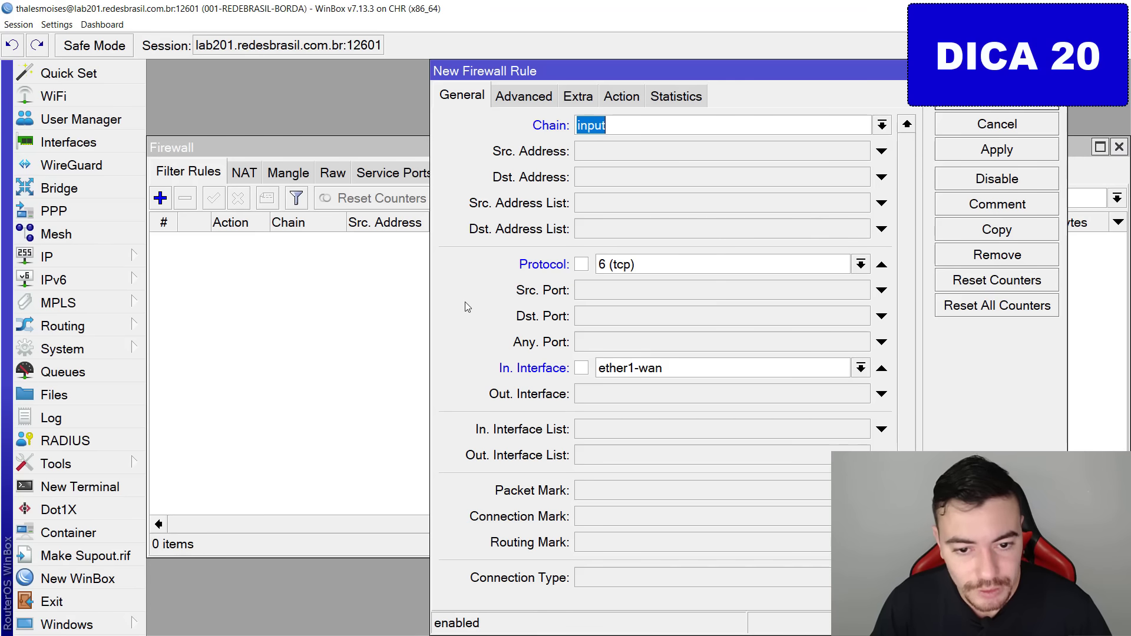
click(581, 323)
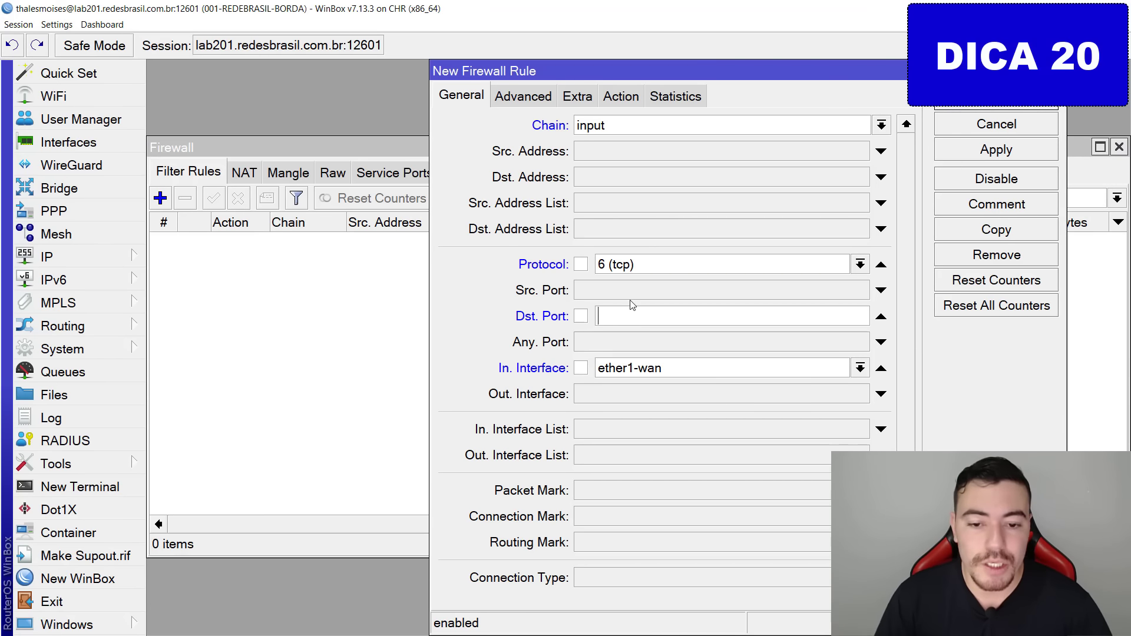
text(8291)
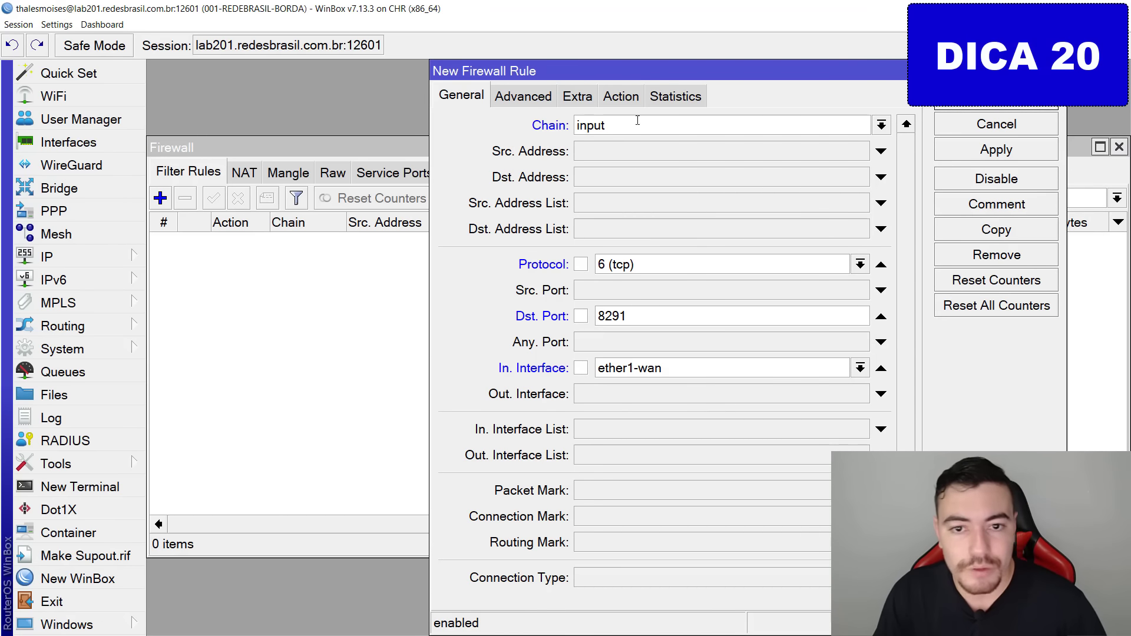
click(621, 97)
click(613, 126)
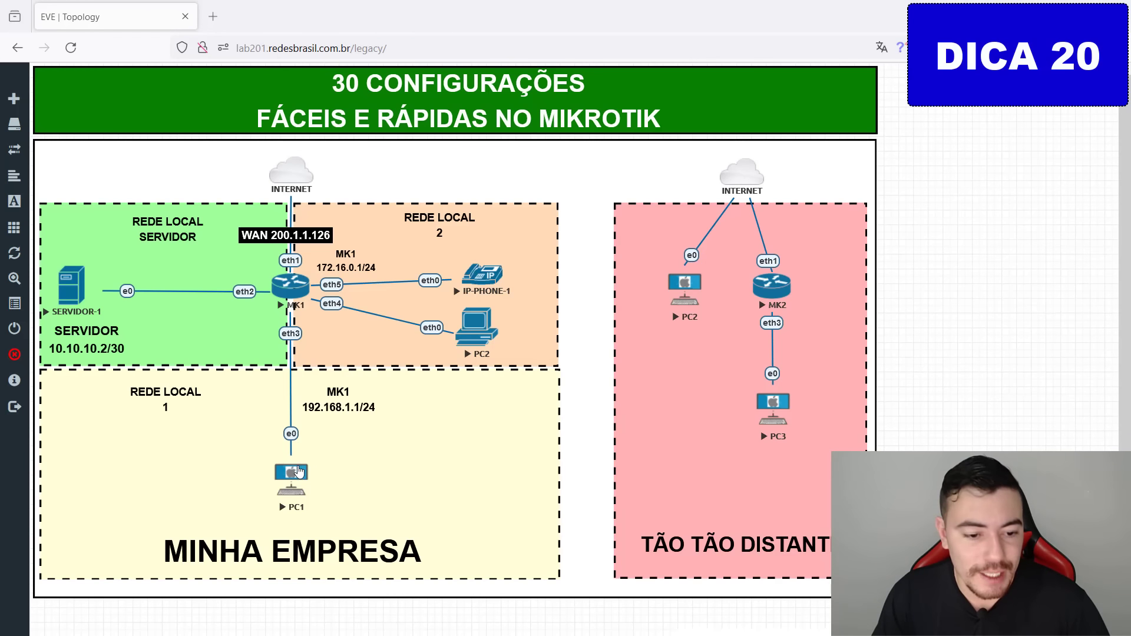
Close PC1's WinBox session and console to return to the EVE-NG topology.
mouse_move(285, 486)
mouse_down()
mouse_move(310, 313)
mouse_move(281, 318)
mouse_move(287, 310)
mouse_up()
key(Escape)
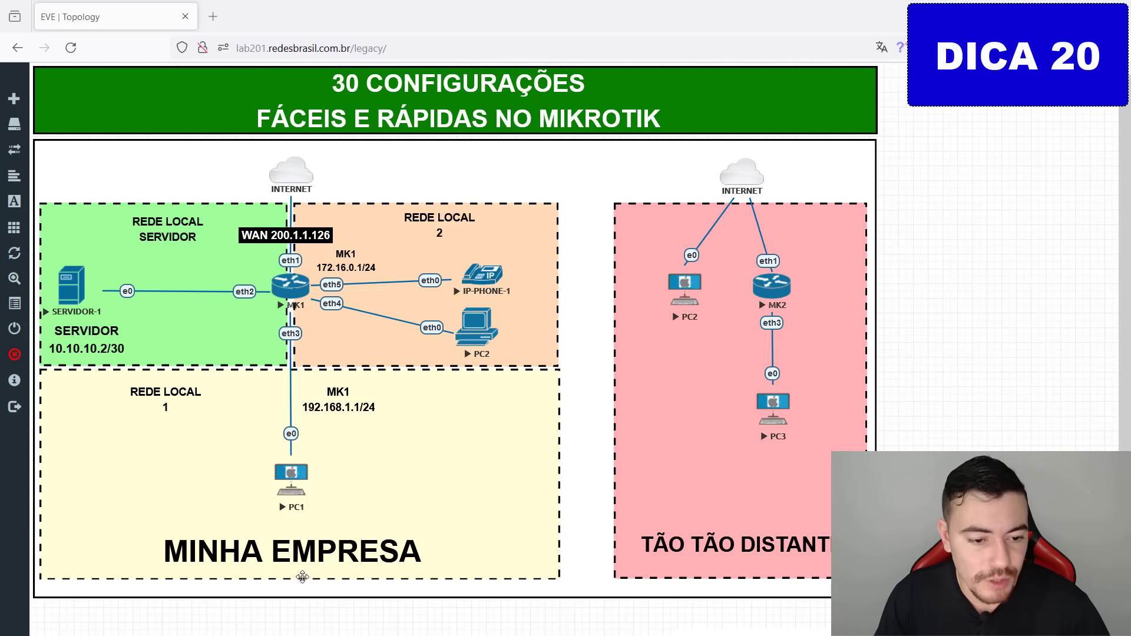
drag(1130, 112, 669, 109)
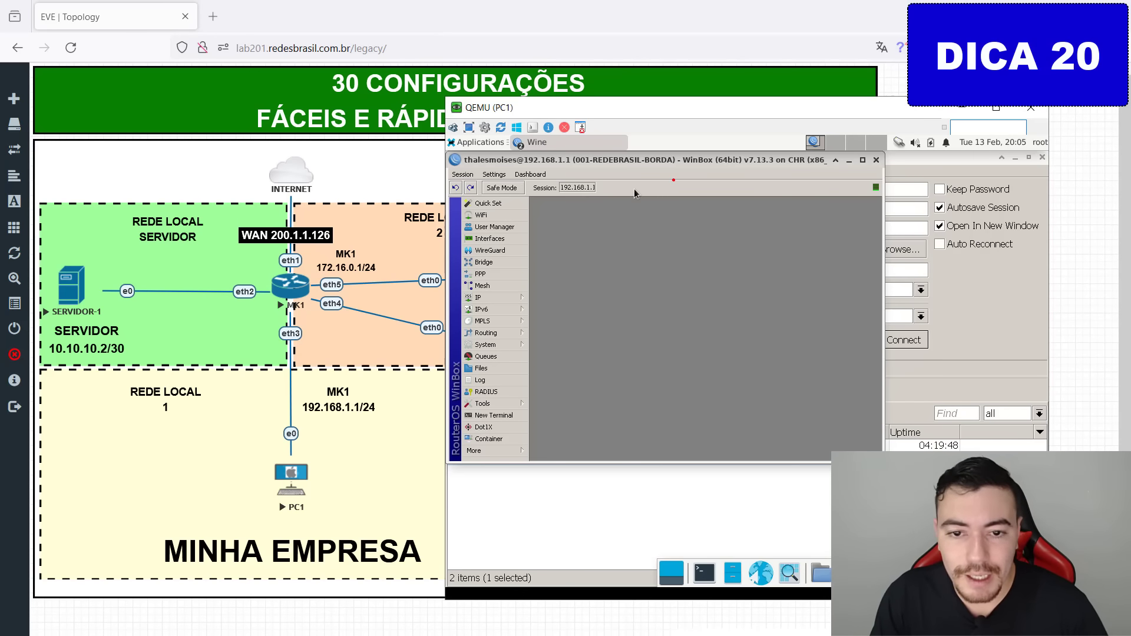
mouse_move(730, 191)
mouse_down()
mouse_move(568, 112)
mouse_move(548, 203)
mouse_move(658, 273)
mouse_up()
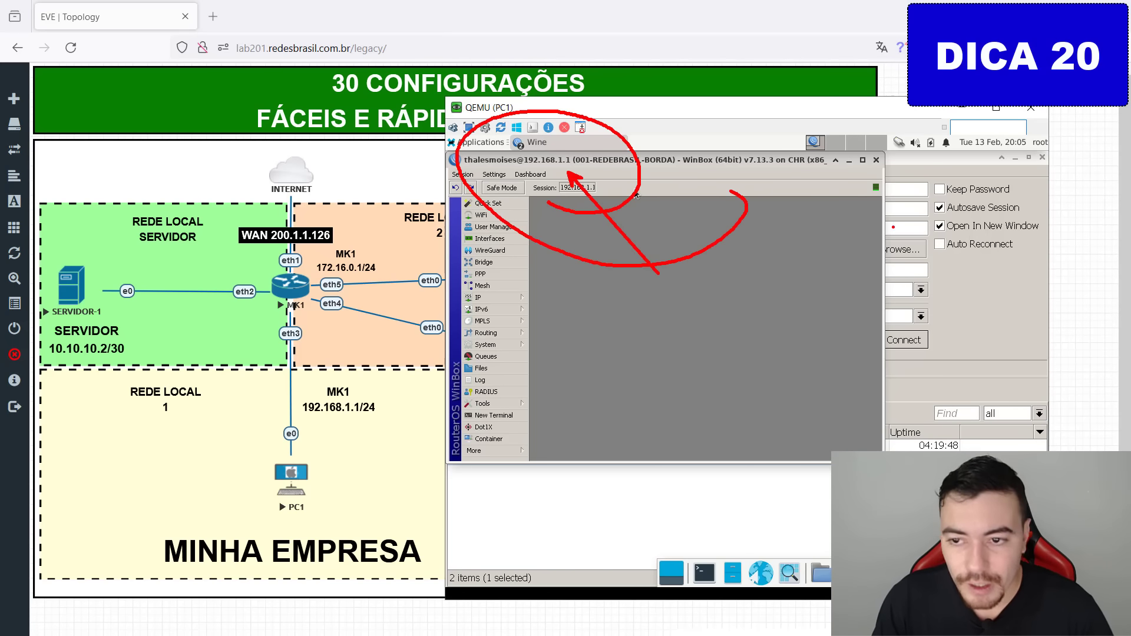
key(Escape)
click(876, 160)
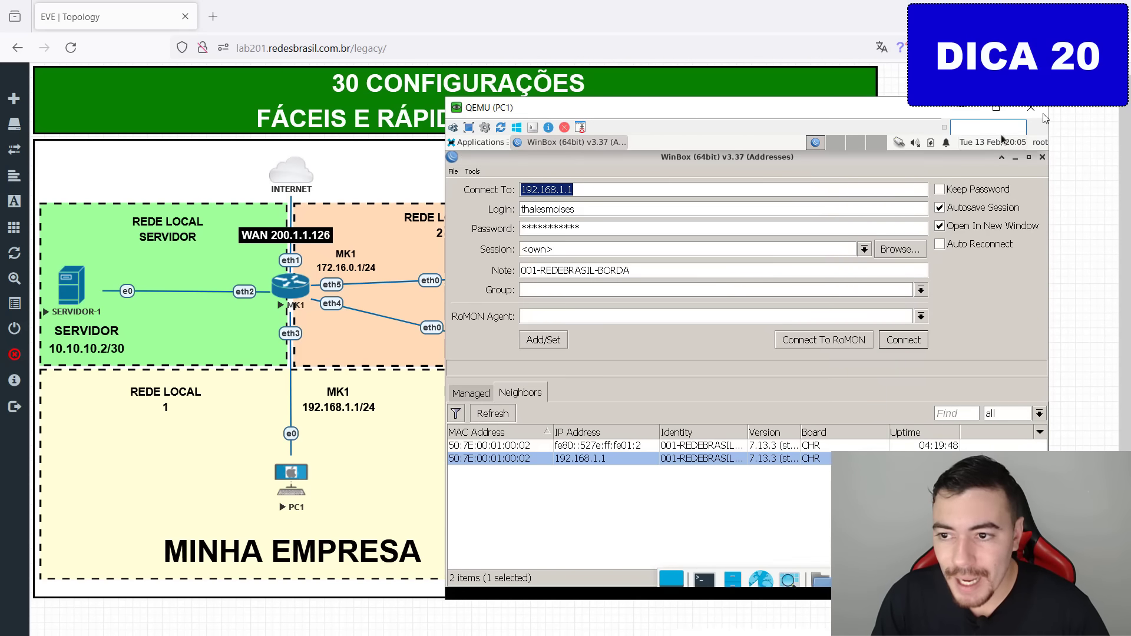
click(1031, 108)
From PC2's WinBox, enter the login credentials and connect to 200.1.1.126.
mouse_move(675, 282)
mouse_down()
mouse_move(723, 268)
mouse_move(675, 277)
mouse_move(454, 136)
mouse_move(287, 162)
mouse_move(279, 269)
mouse_up()
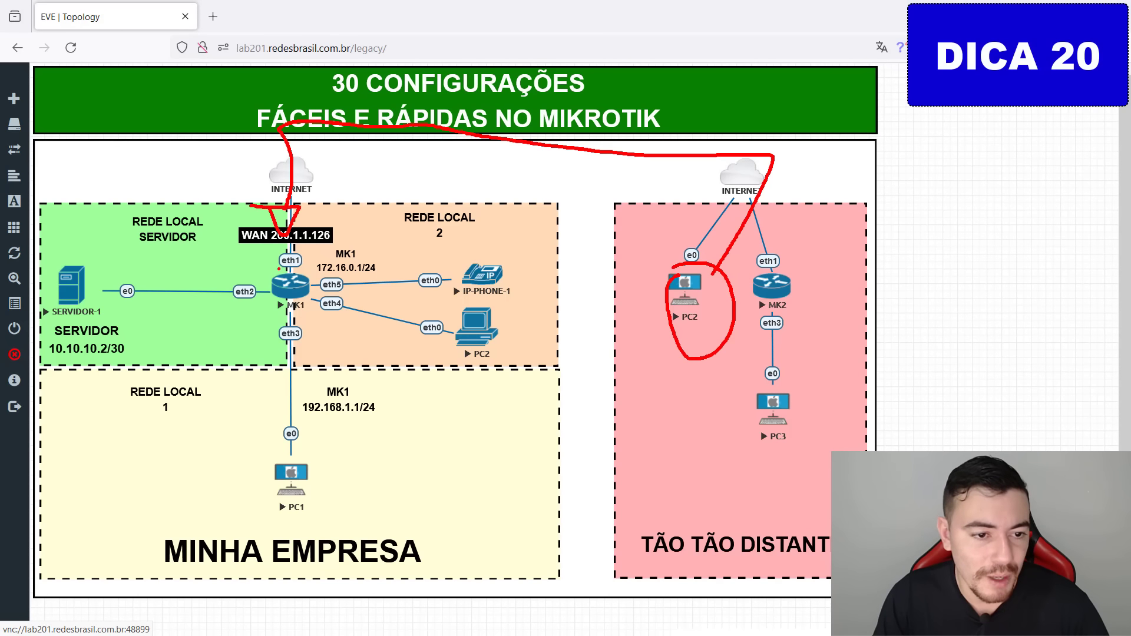
mouse_move(261, 226)
mouse_down()
mouse_move(290, 255)
mouse_move(311, 221)
mouse_up()
key(Escape)
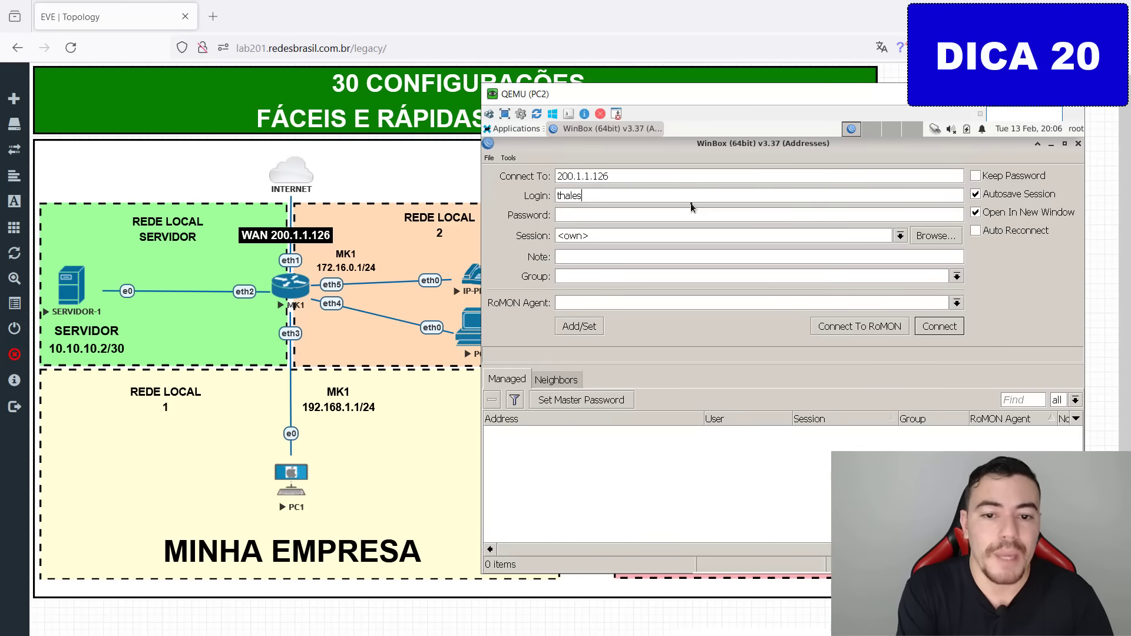
text(moises)
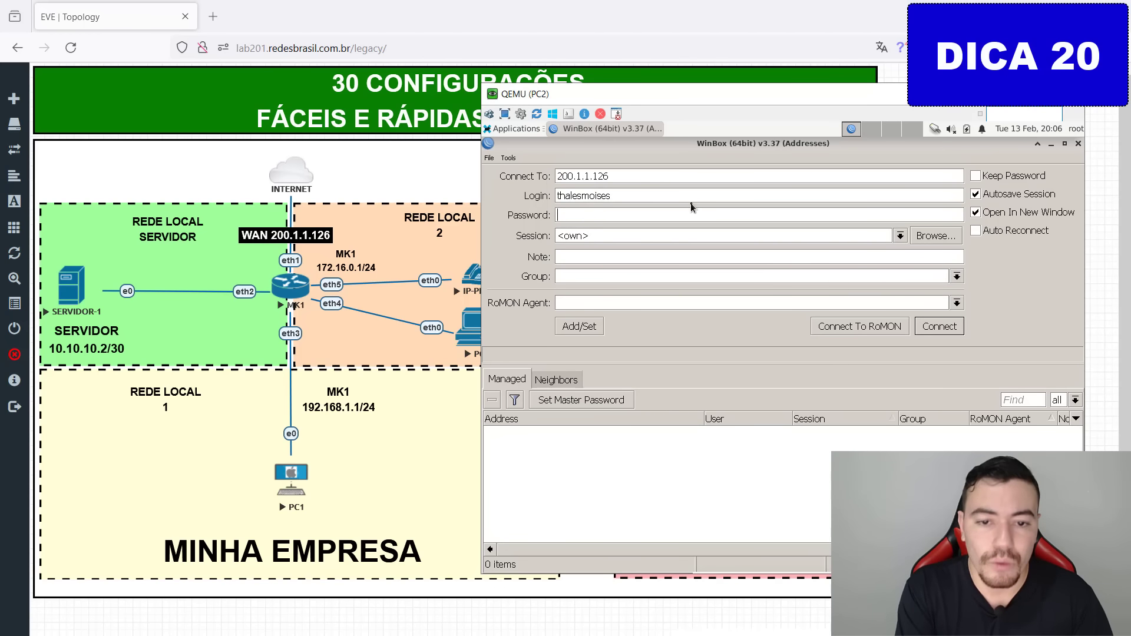
text(************)
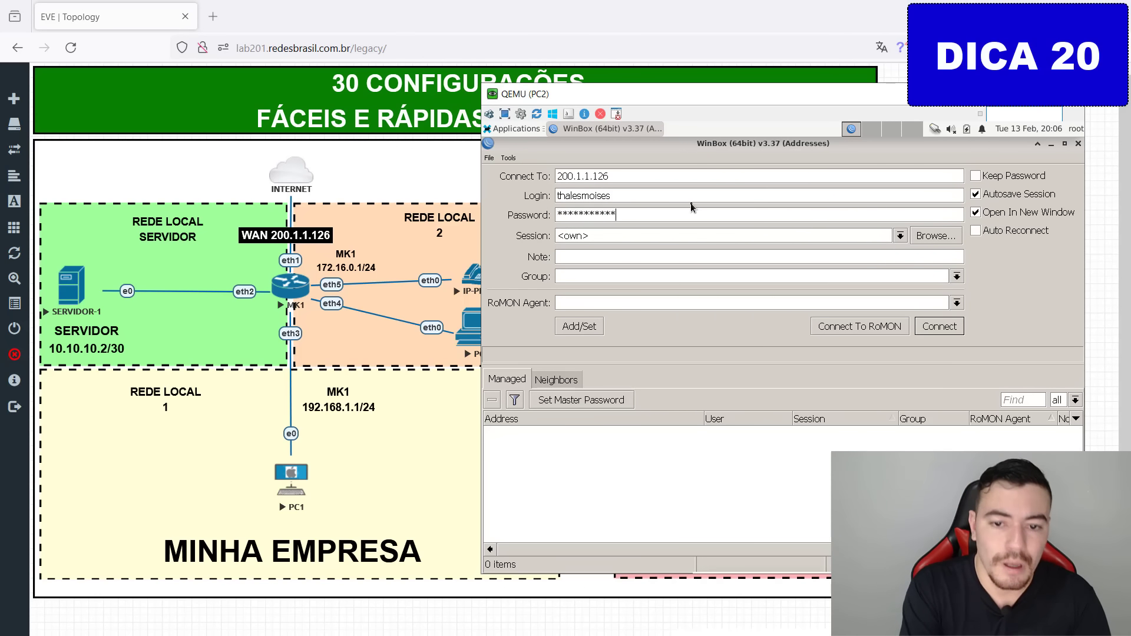
key(Return)
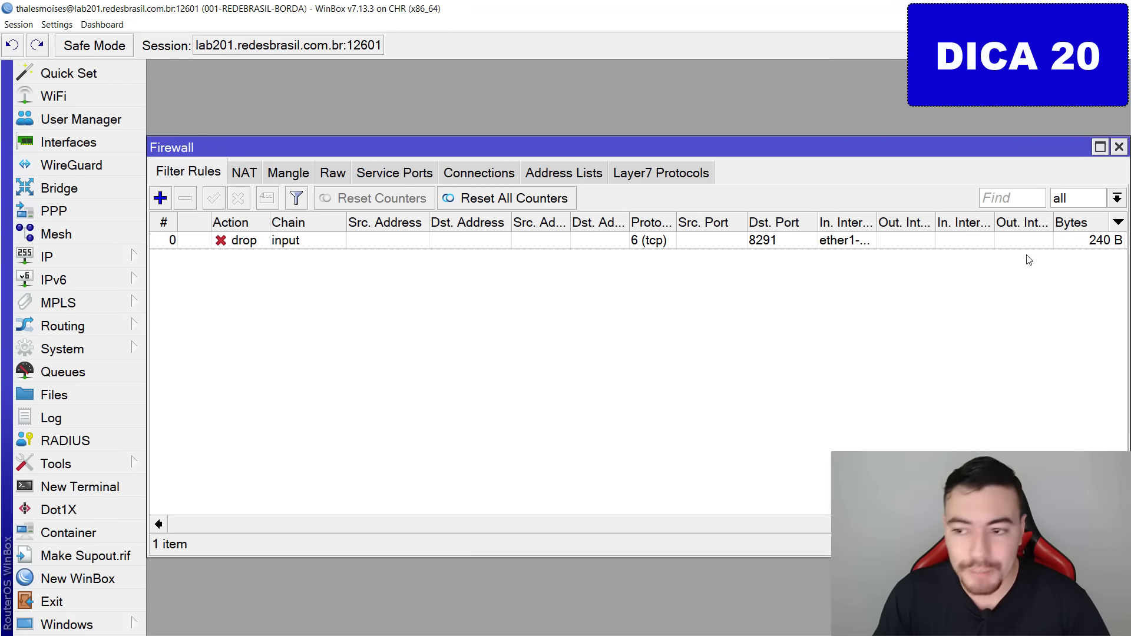
Select the port 8291 drop rule and read its counters: 360 B across 6 packets.
scroll(827, 547, right, 3)
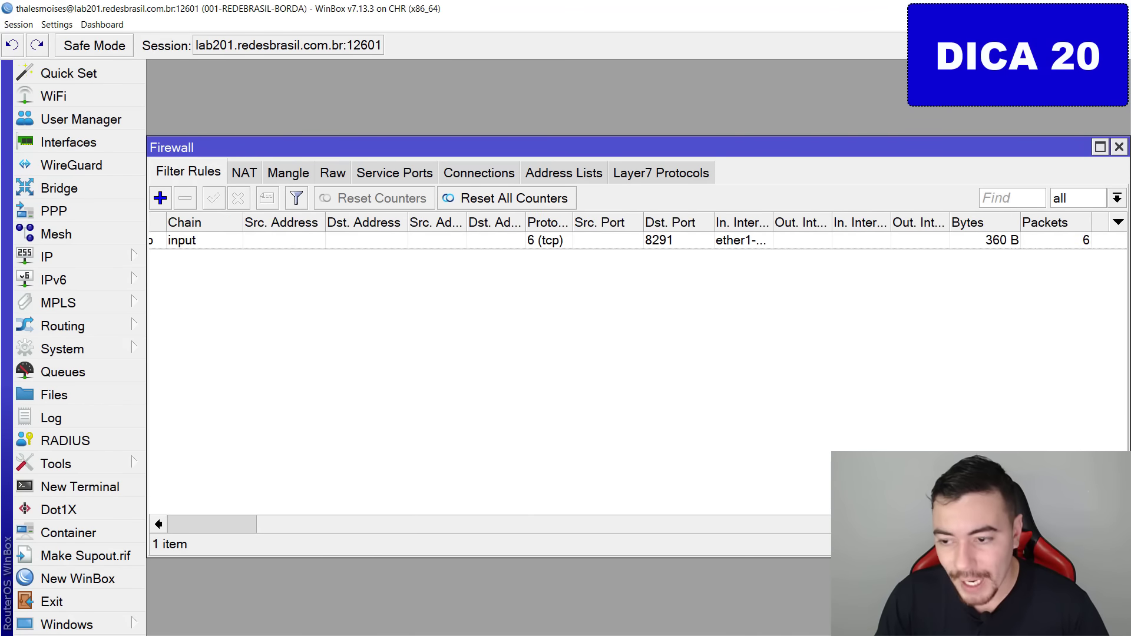
click(972, 240)
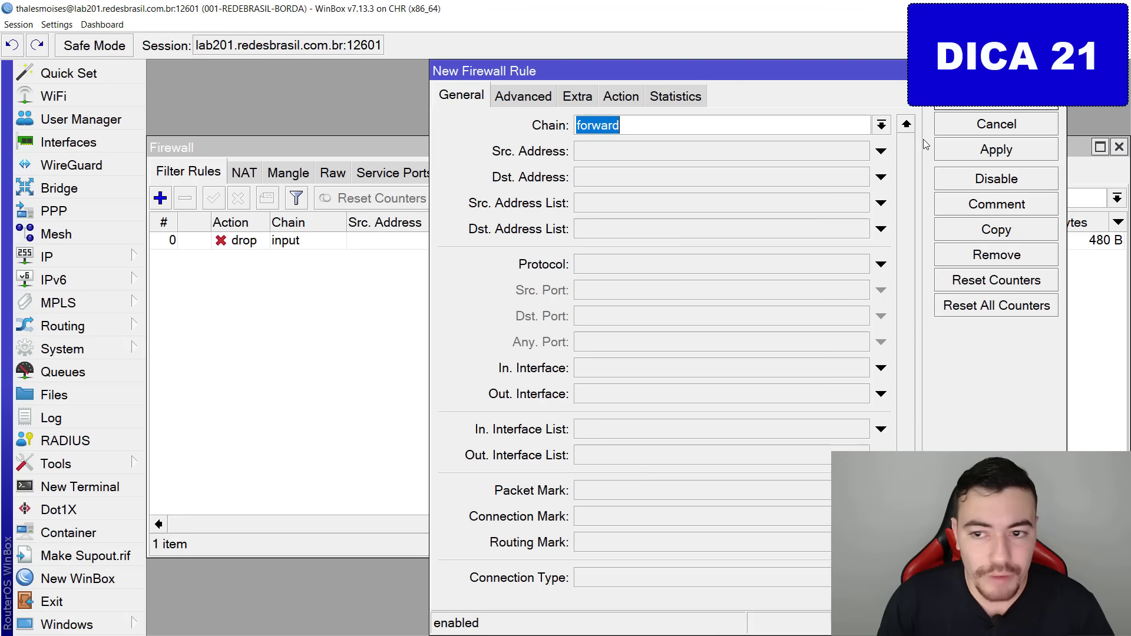
Make the new rule match chain input, protocol 6 (tcp), Dst. Port 22, In. Interface ether1-wan.
click(882, 125)
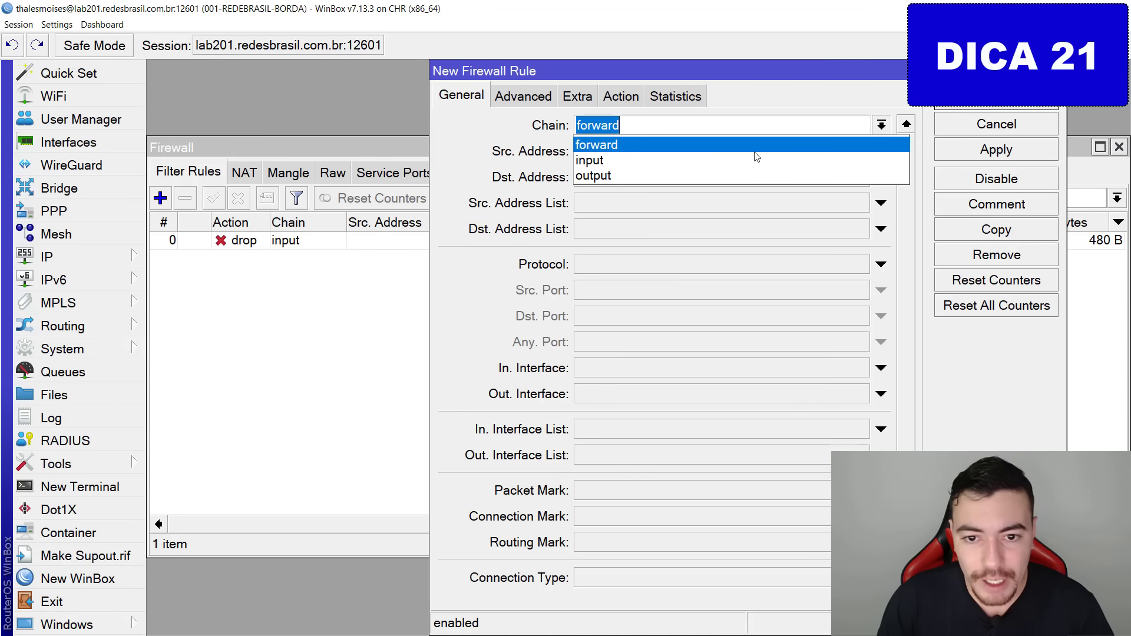
click(593, 159)
click(611, 270)
click(593, 314)
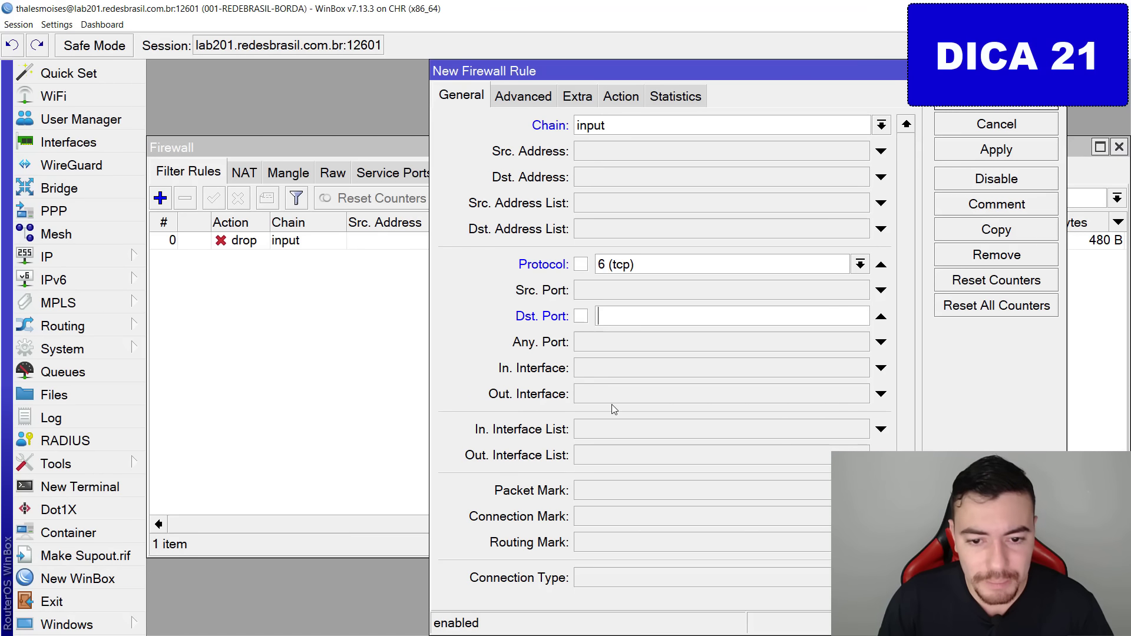
text(22)
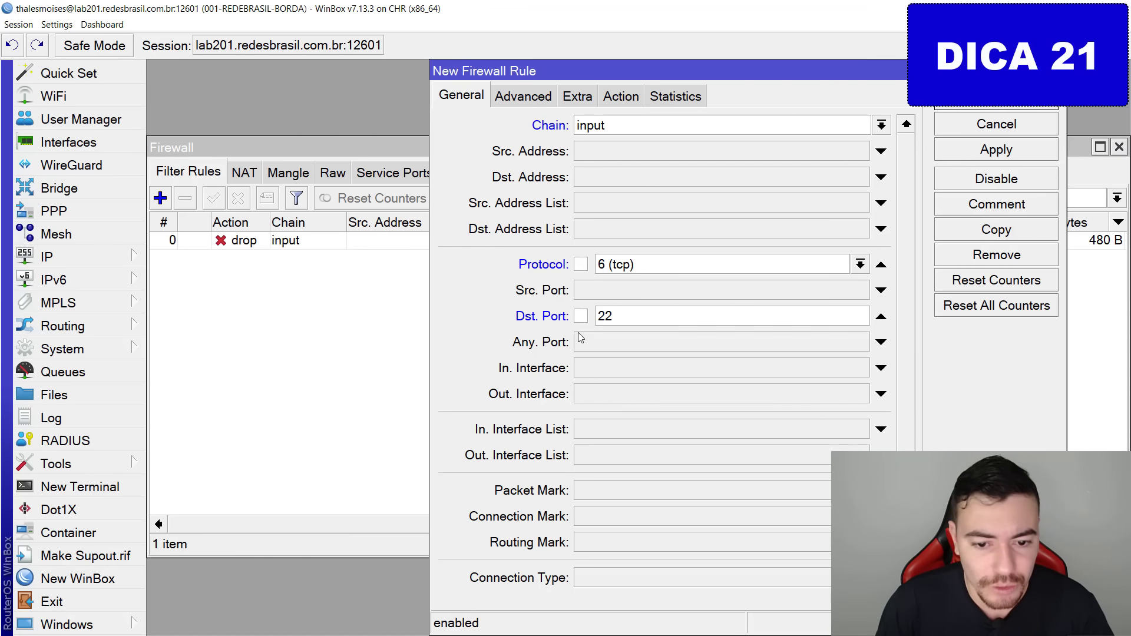
click(615, 364)
click(616, 368)
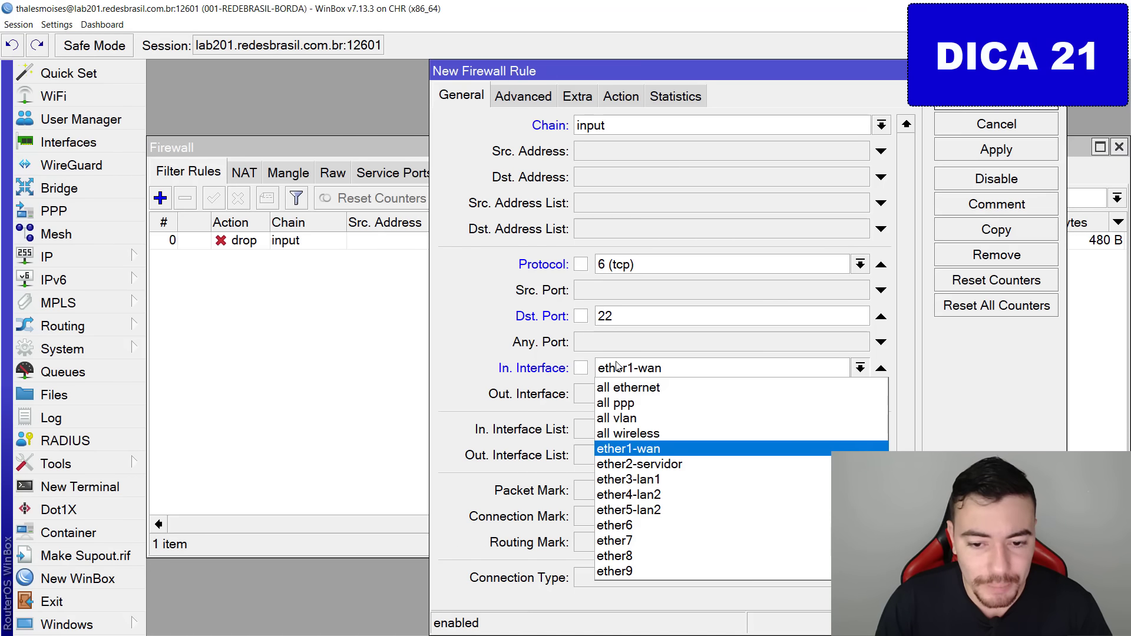
click(618, 368)
mouse_move(597, 346)
mouse_down()
mouse_move(674, 371)
mouse_move(716, 402)
mouse_up()
key(Escape)
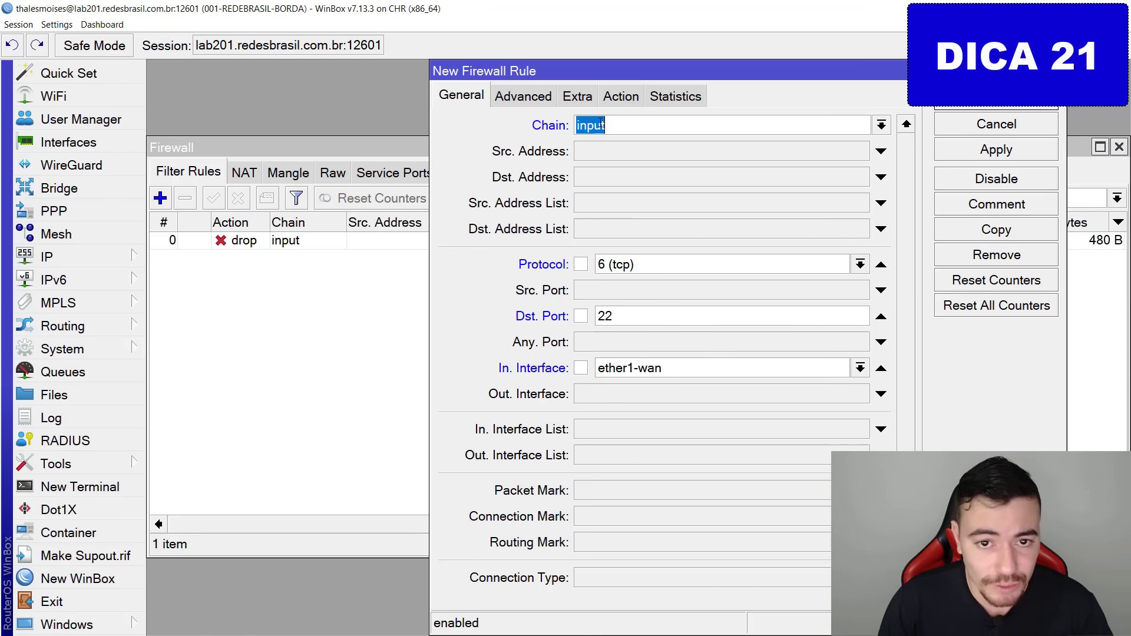
Set the rule's action to accept on the Action tab.
click(621, 95)
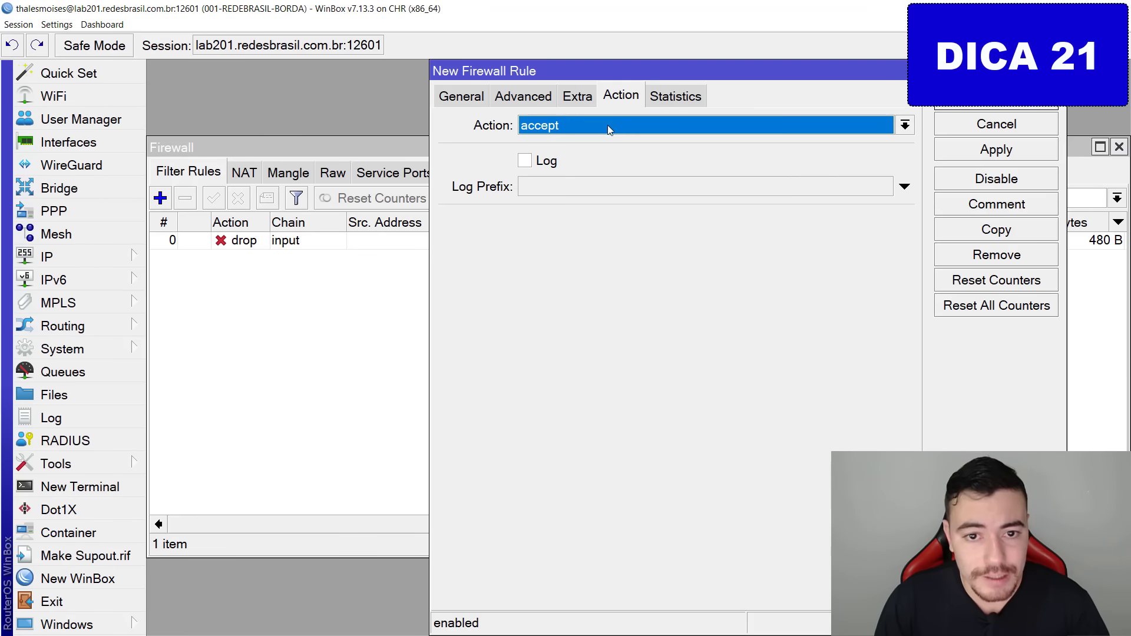
click(608, 128)
key(Escape)
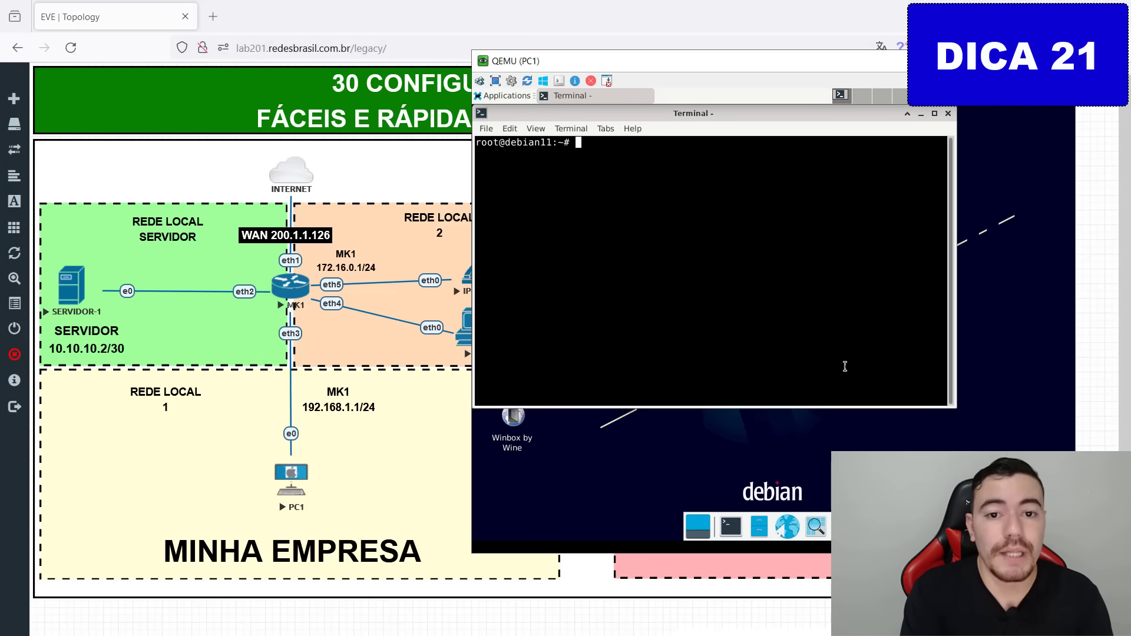
SSH from PC1 to the router at 192.168.1.1 with the router username and password.
text(sshg)
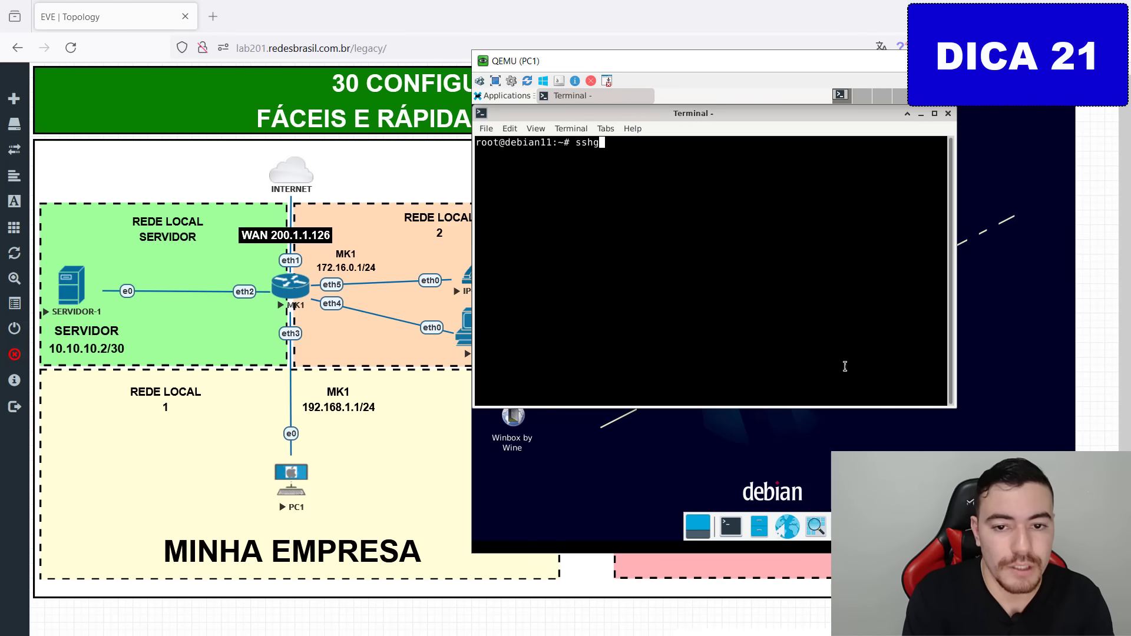
key(BackSpace)
text(thales)
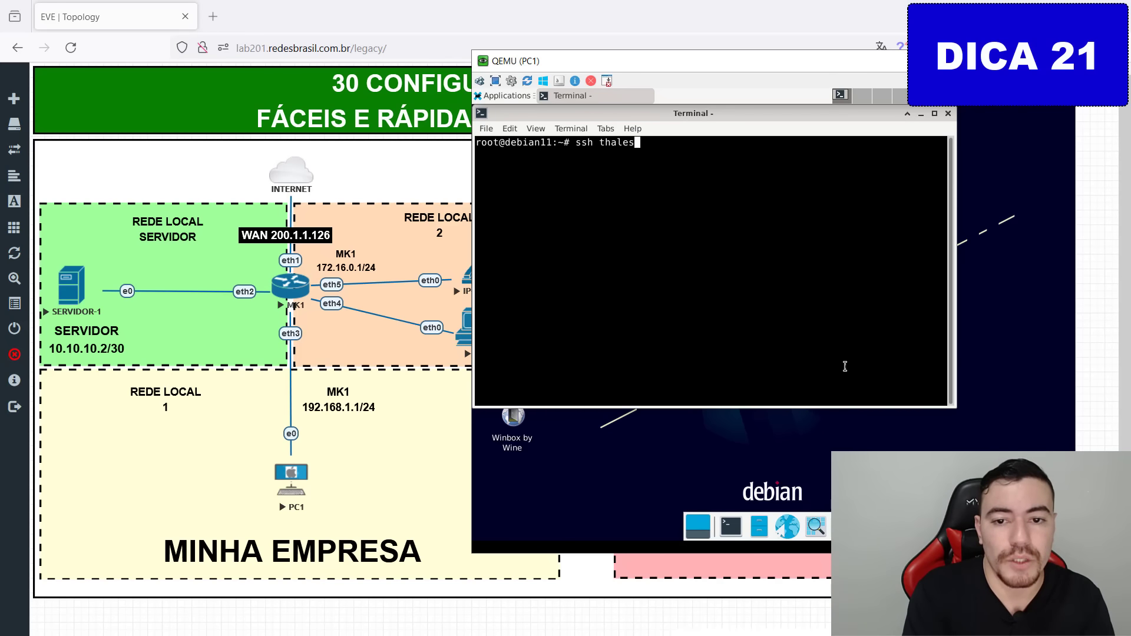
text(moises@192)
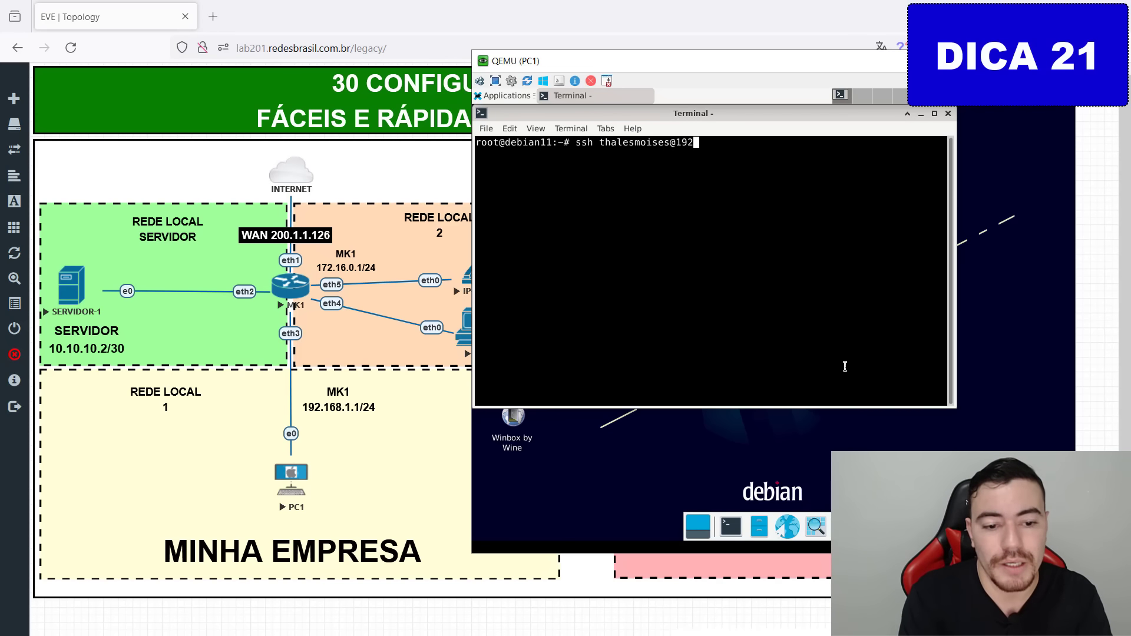
text(.168.1.1)
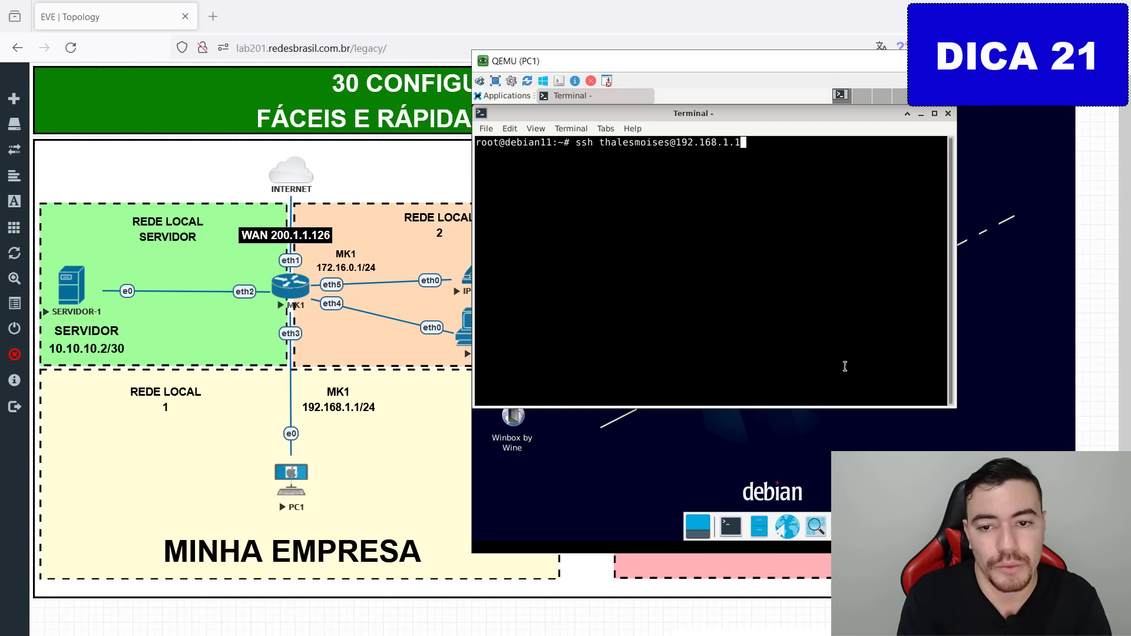
key(Return)
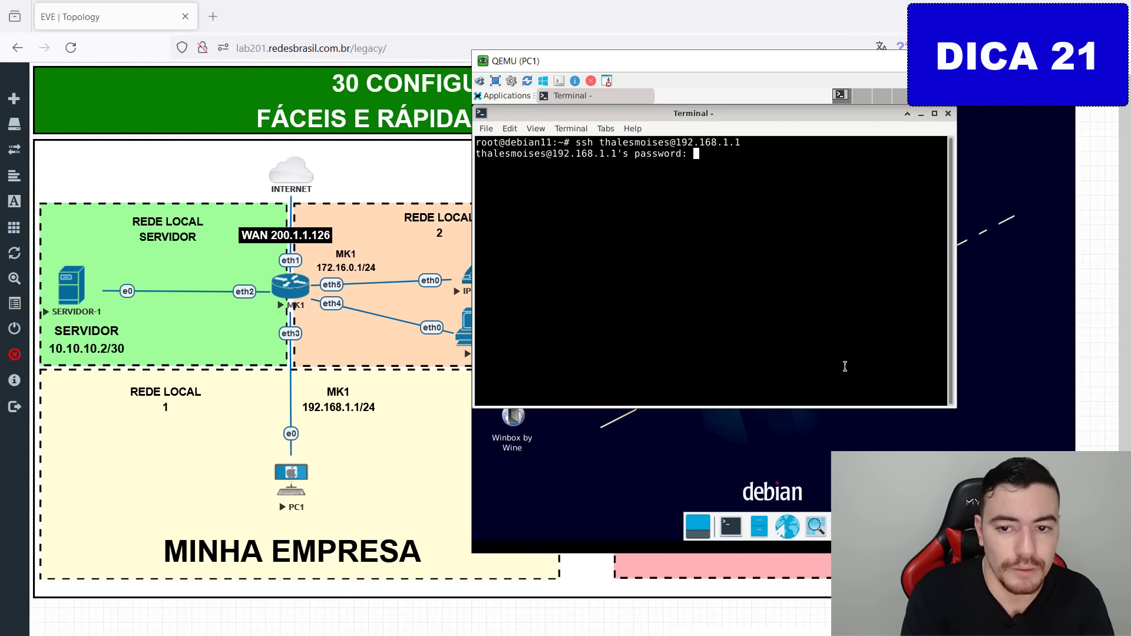
key(Return)
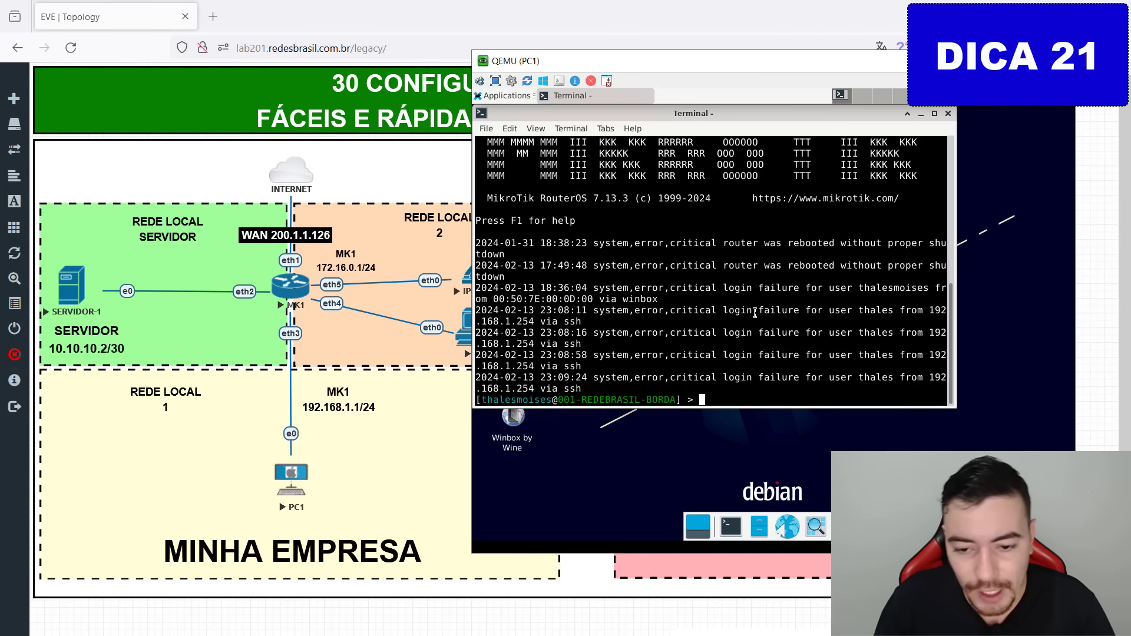
Clear the router terminal screen and close PC1's QEMU console.
key(Return)
key(Return)
key(Return)
key(Return)
key(Return)
key(Return)
key(Return)
key(Return)
key(Return)
key(Return)
key(Return)
key(Return)
key(Return)
key(Return)
key(ctrl+l)
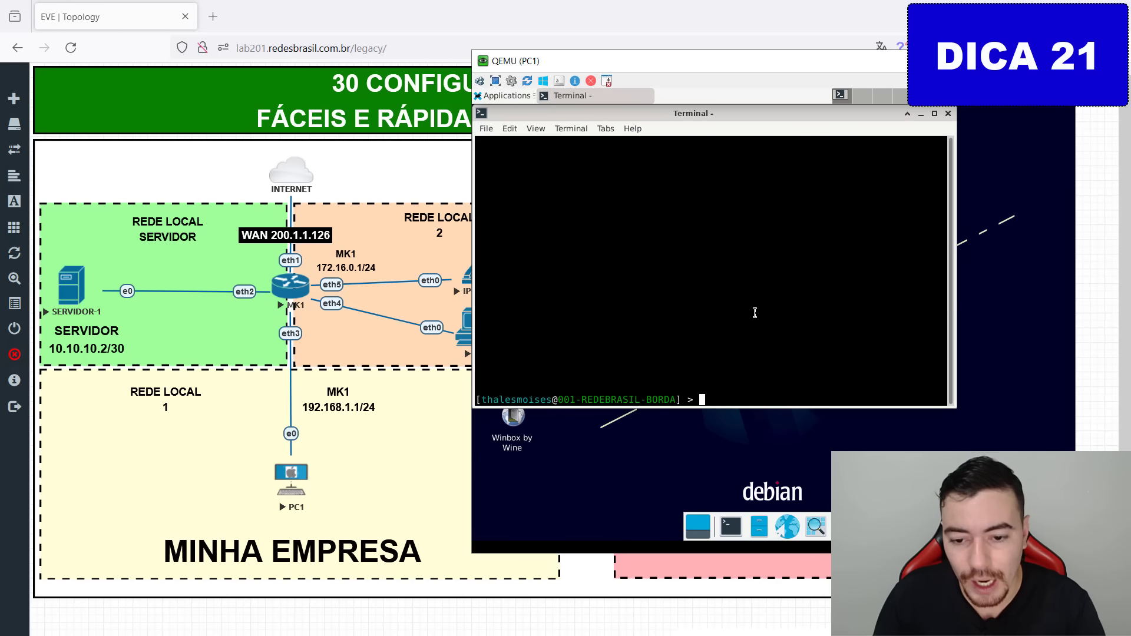
key(Return)
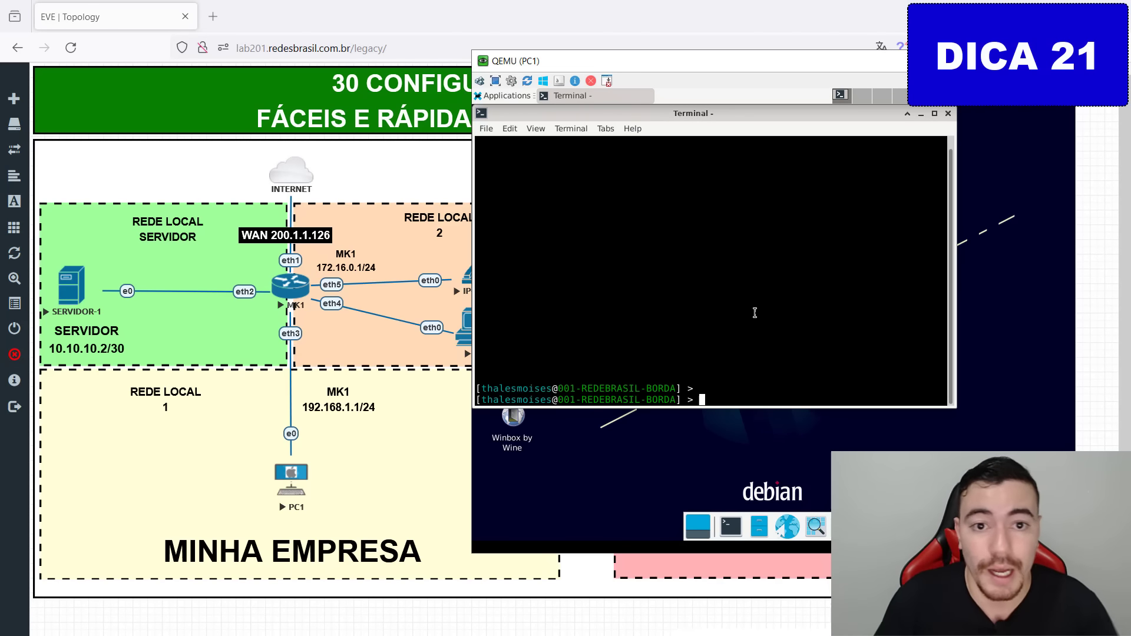
drag(959, 54, 522, 56)
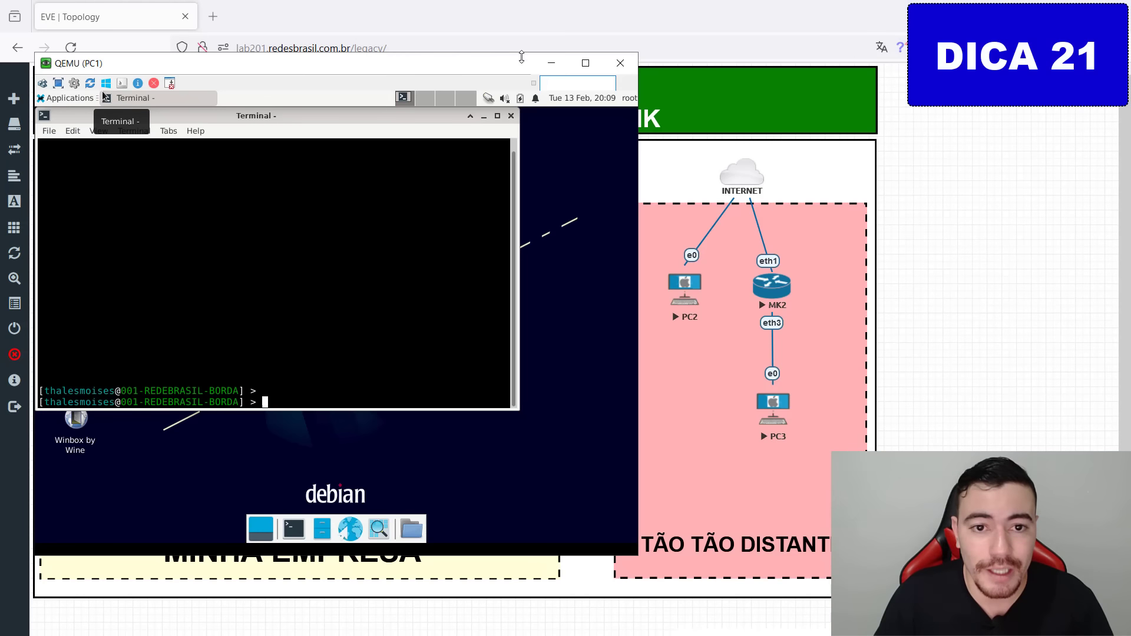
click(621, 63)
mouse_move(736, 299)
mouse_down()
mouse_move(689, 336)
mouse_move(675, 317)
mouse_move(336, 186)
mouse_move(303, 263)
mouse_up()
key(Escape)
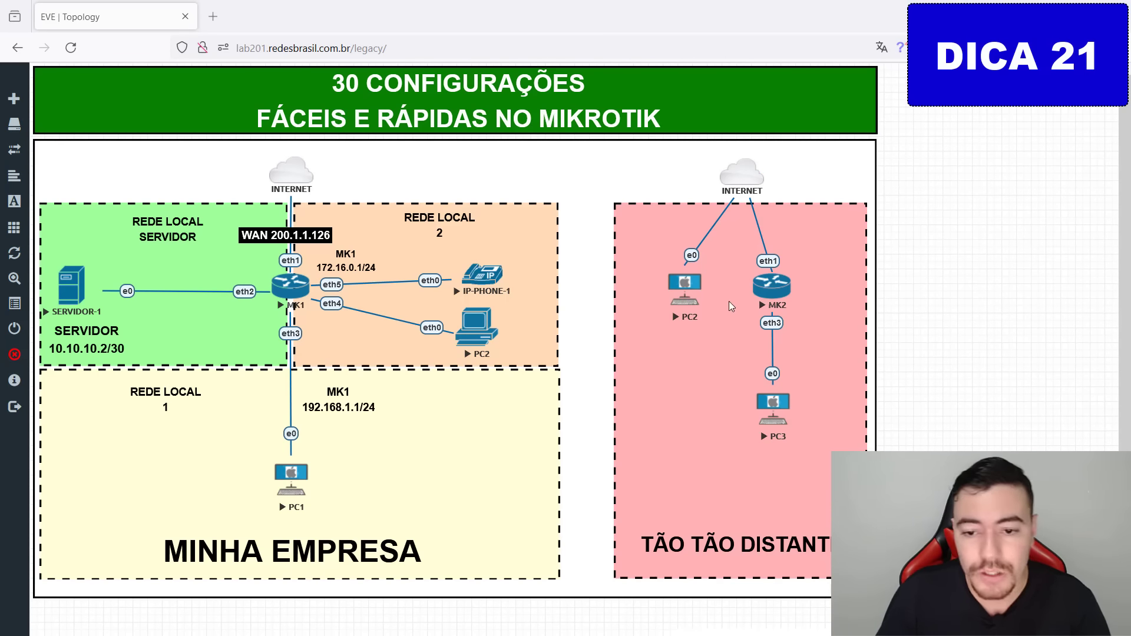
click(689, 284)
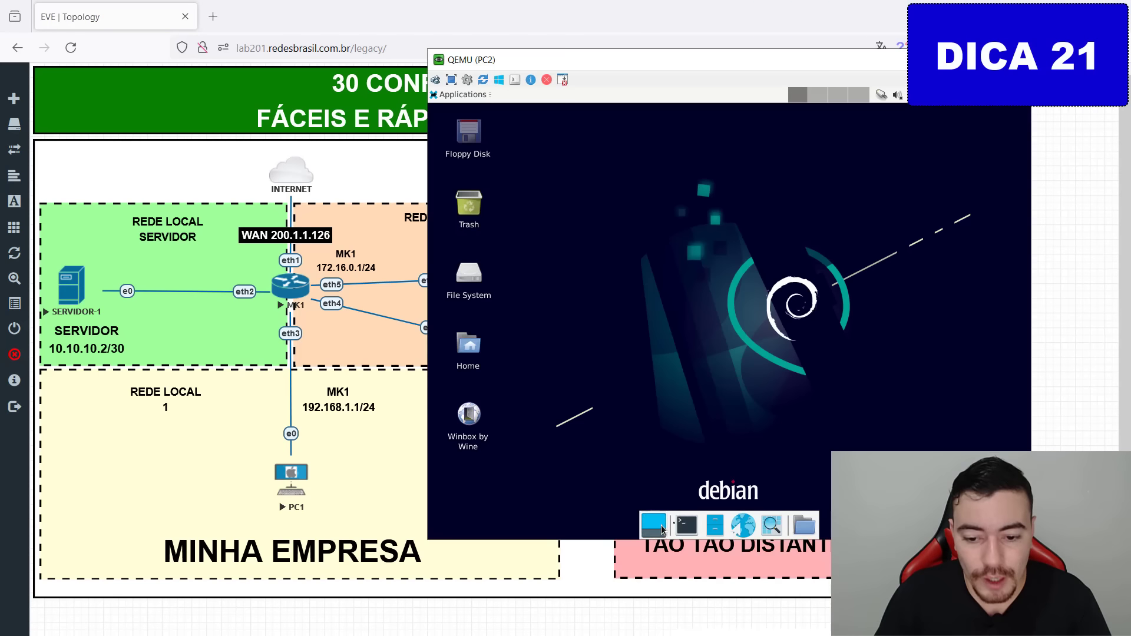
click(686, 525)
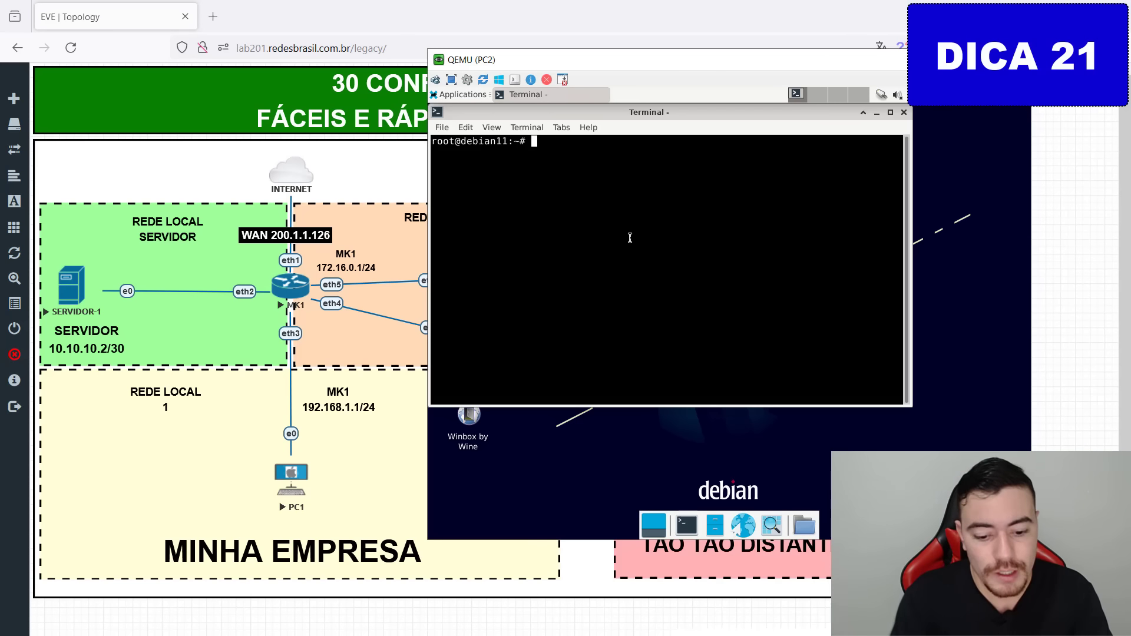
text(ssh 200)
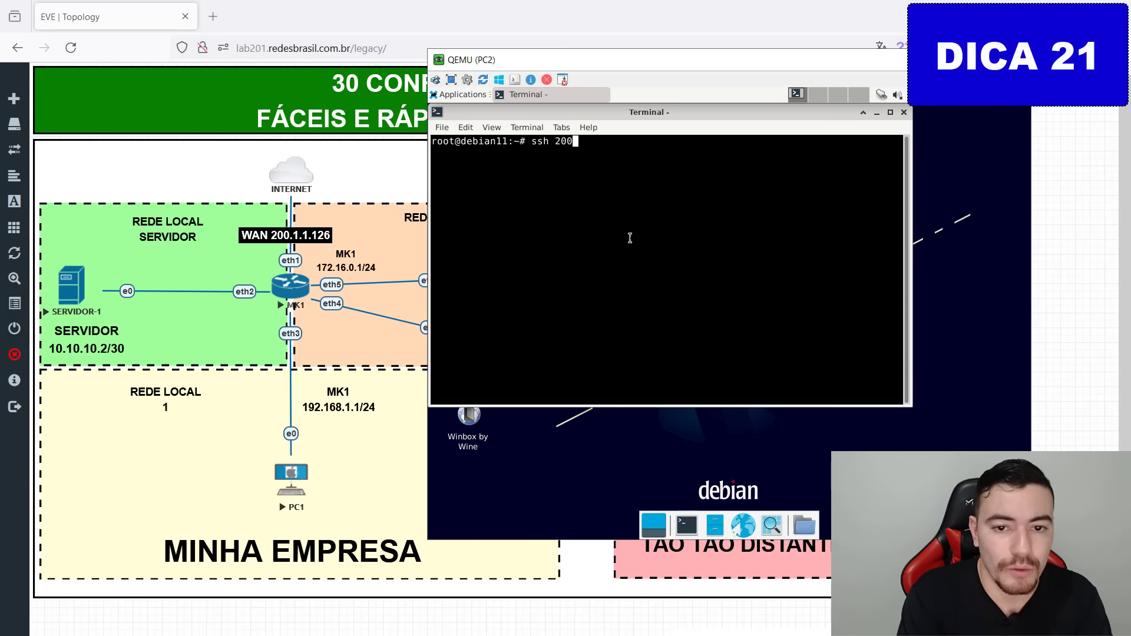
key(BackSpace)
key(BackSpace)
key(BackSpace)
text(thalesmoises@)
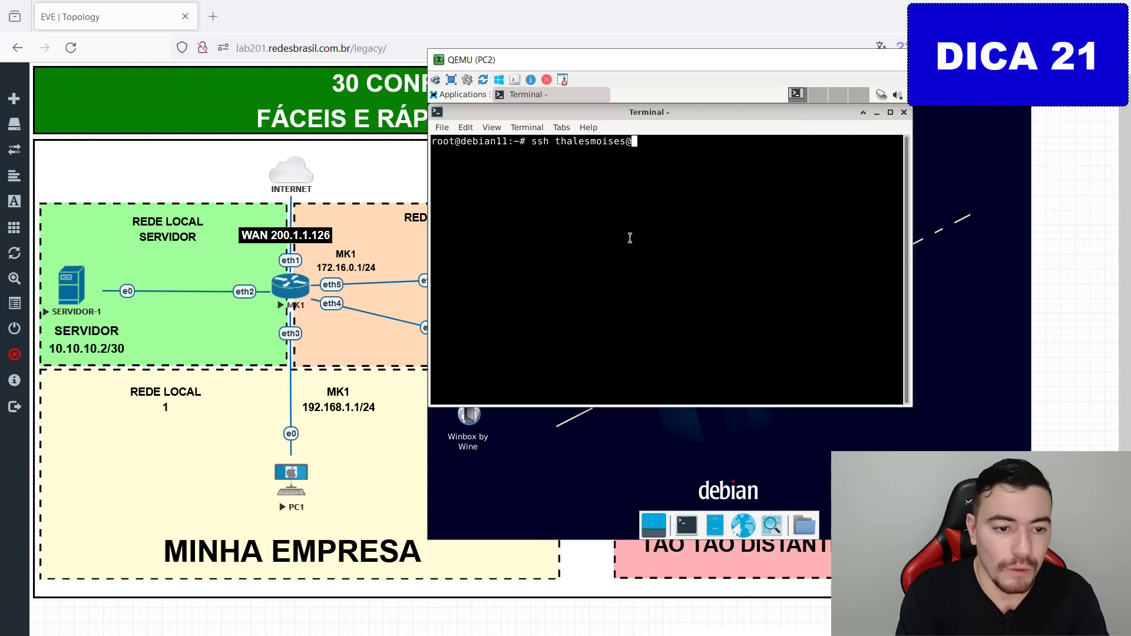
text(2001.1.1)
key(BackSpace)
key(BackSpace)
key(BackSpace)
key(BackSpace)
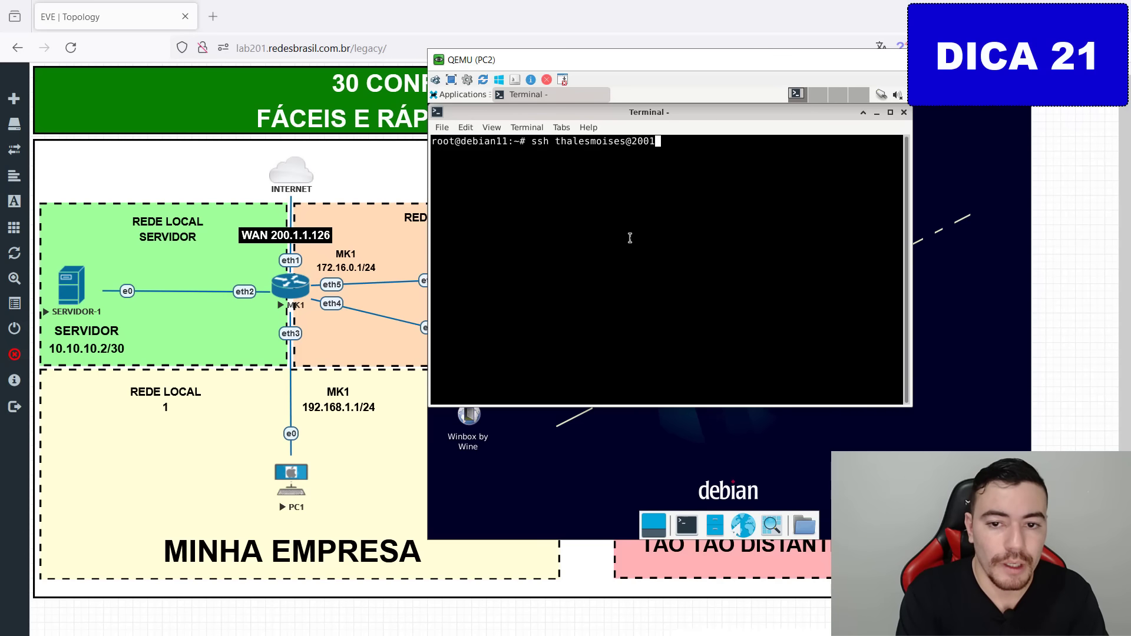
key(BackSpace)
text(.1.1.126)
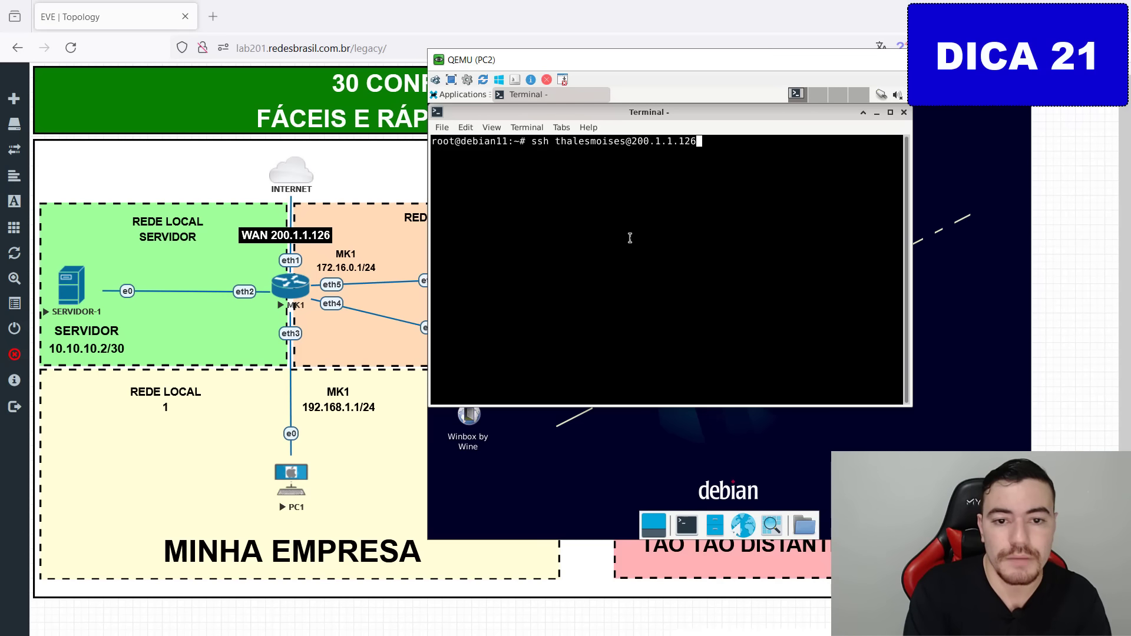
key(Return)
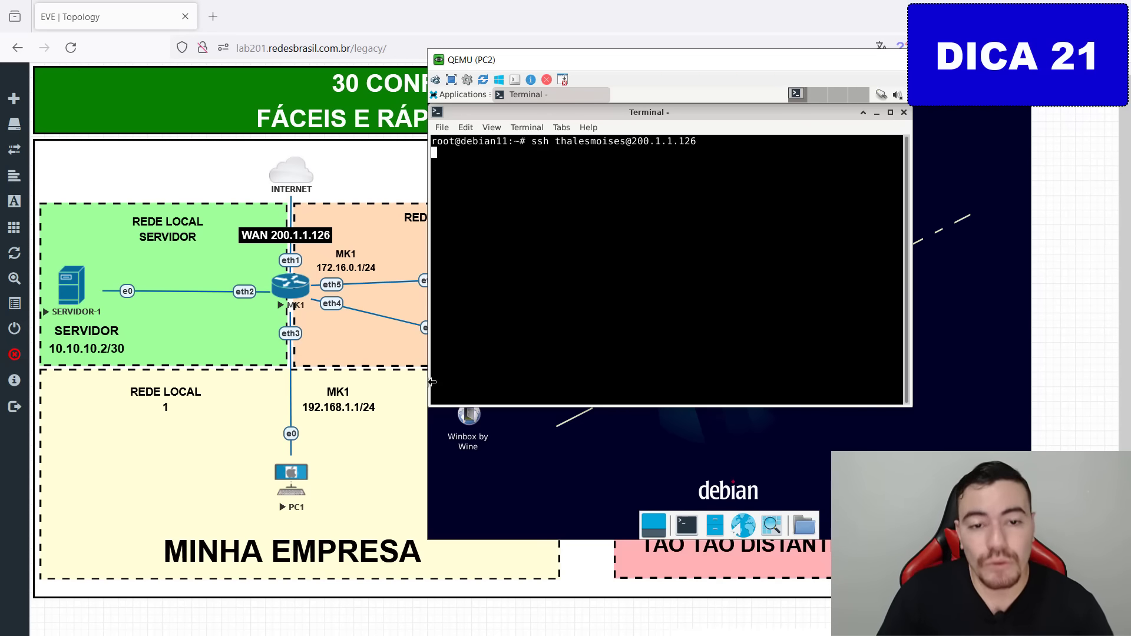
text(1)
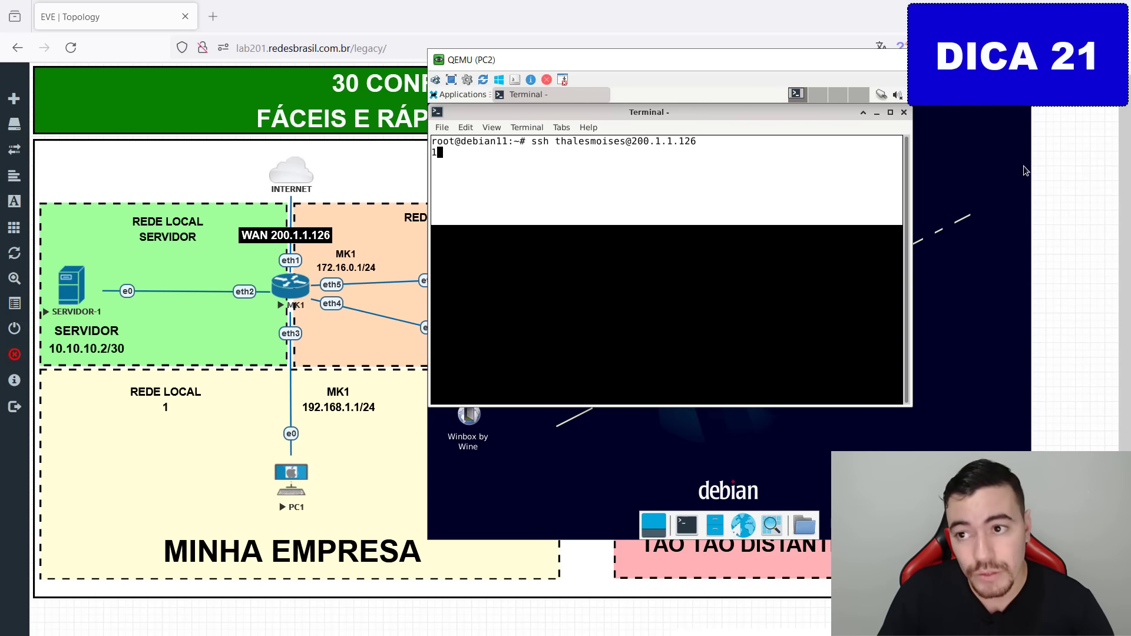
click(1016, 59)
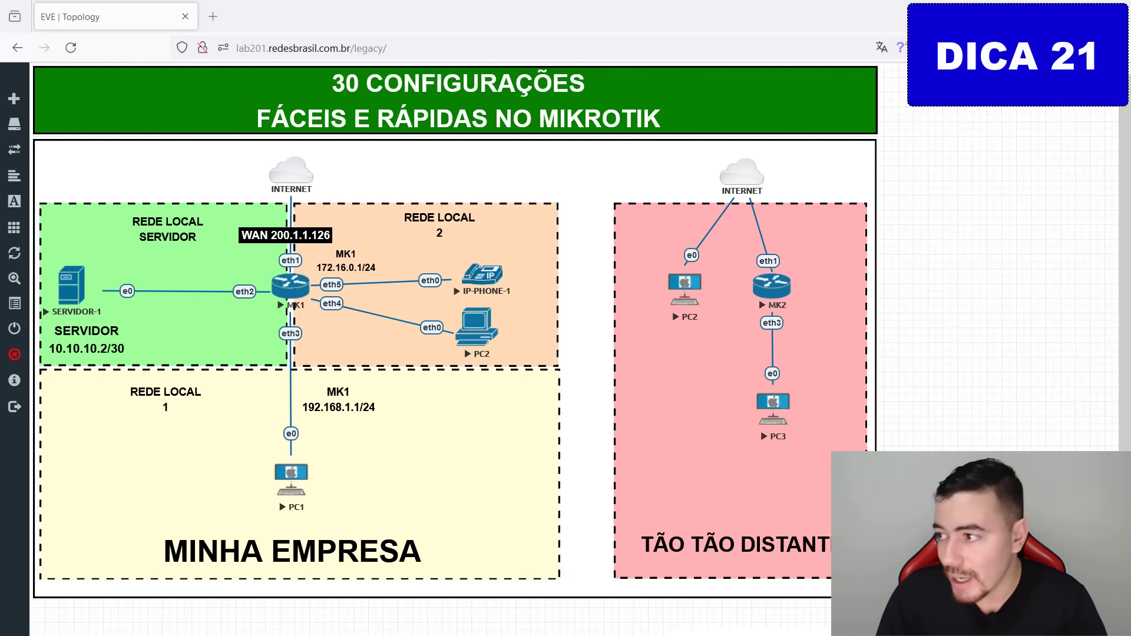
drag(1130, 148, 516, 141)
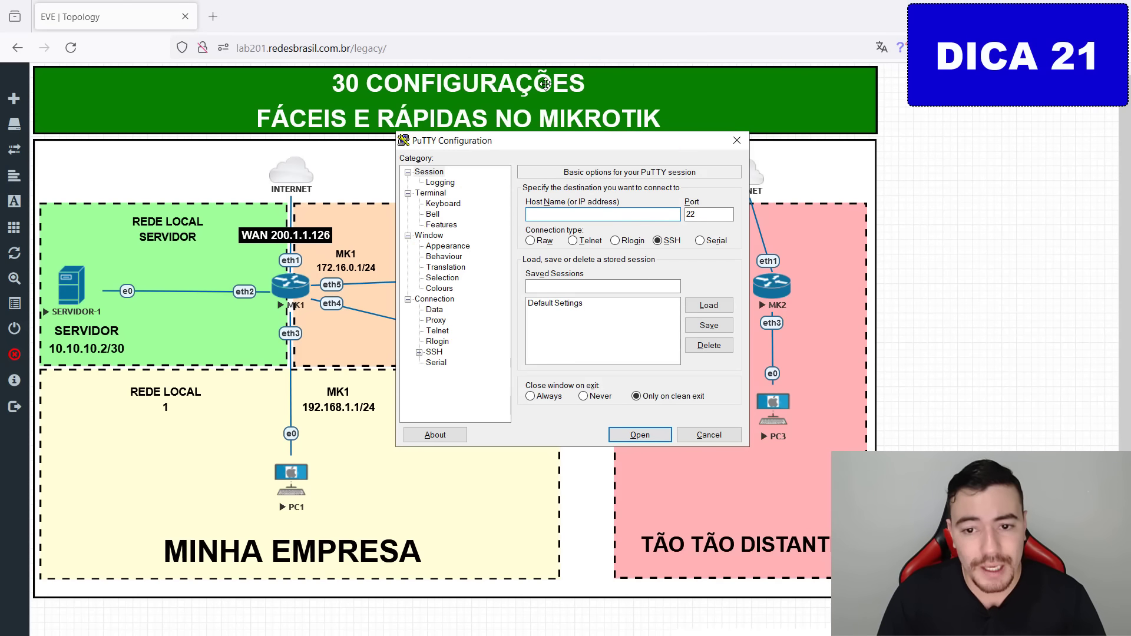
click(572, 241)
click(664, 242)
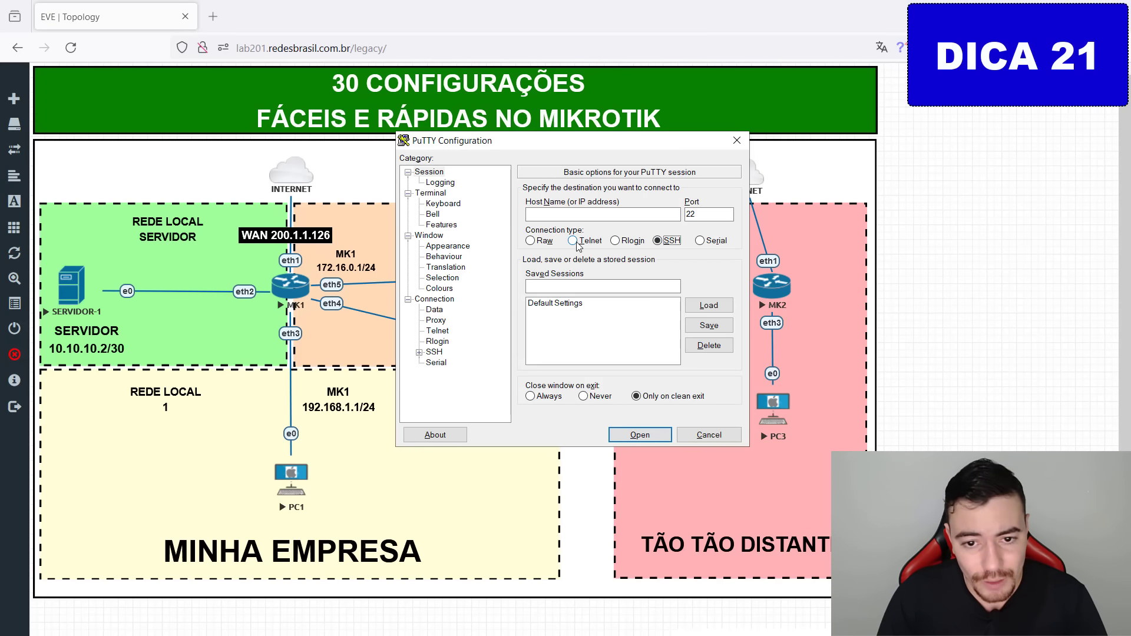
click(577, 242)
click(664, 241)
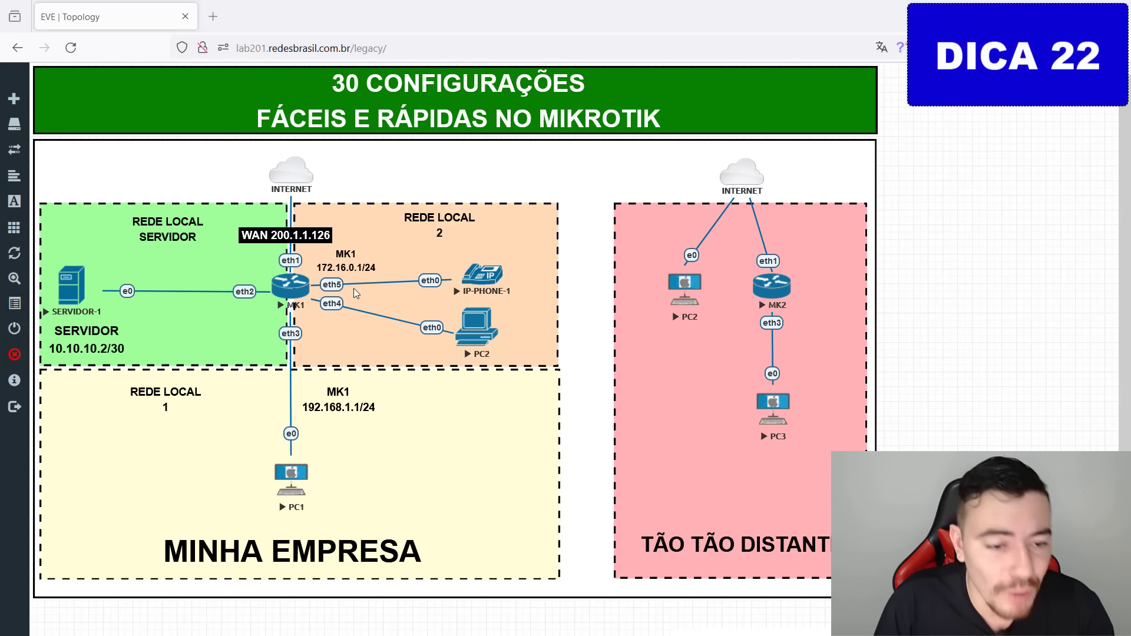
Mark MK1's eth5/eth4 ports and PC2 on the topology, erase the marks, and bring up PC2's console.
mouse_move(340, 289)
mouse_down()
mouse_move(331, 269)
mouse_move(305, 301)
mouse_up()
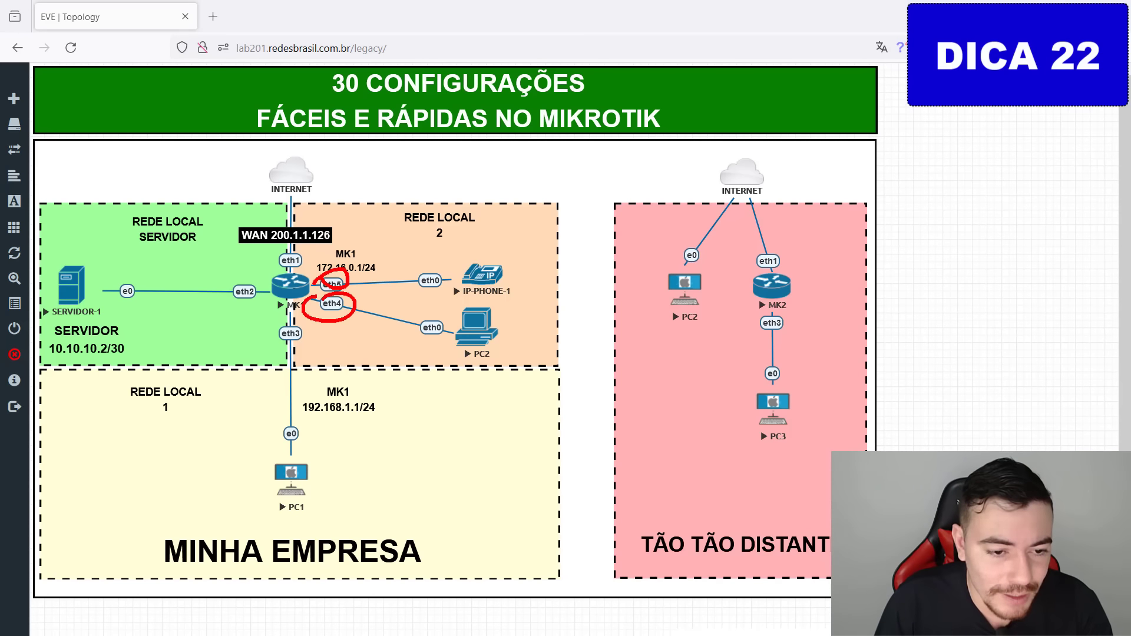
mouse_move(428, 277)
mouse_down()
mouse_move(462, 254)
mouse_move(430, 348)
mouse_up()
key(ctrl+z)
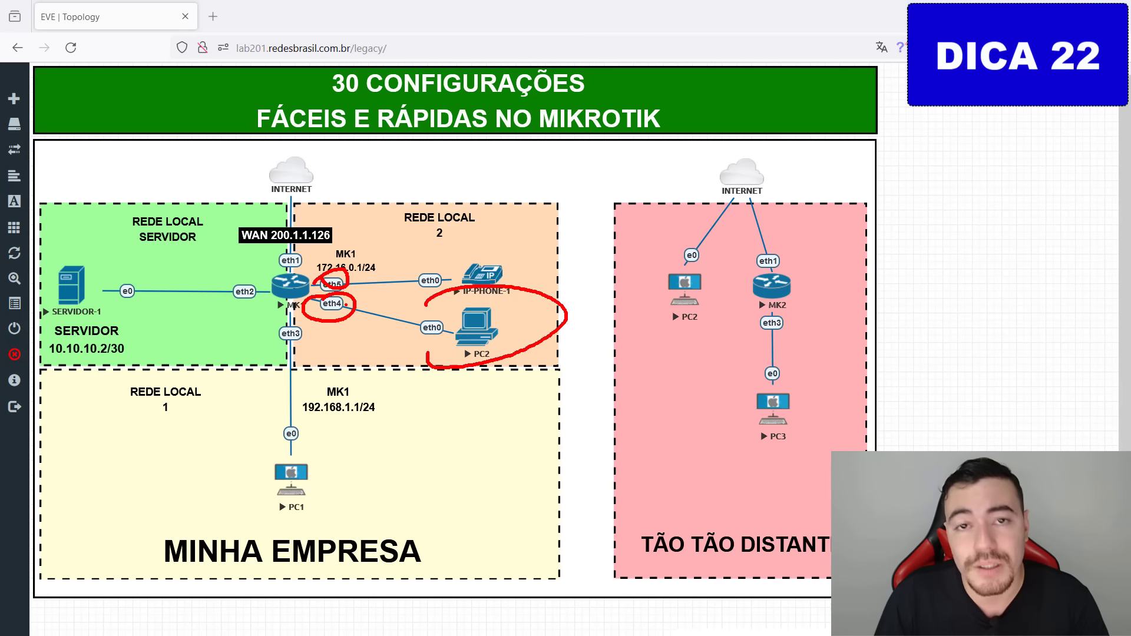
drag(372, 286, 352, 319)
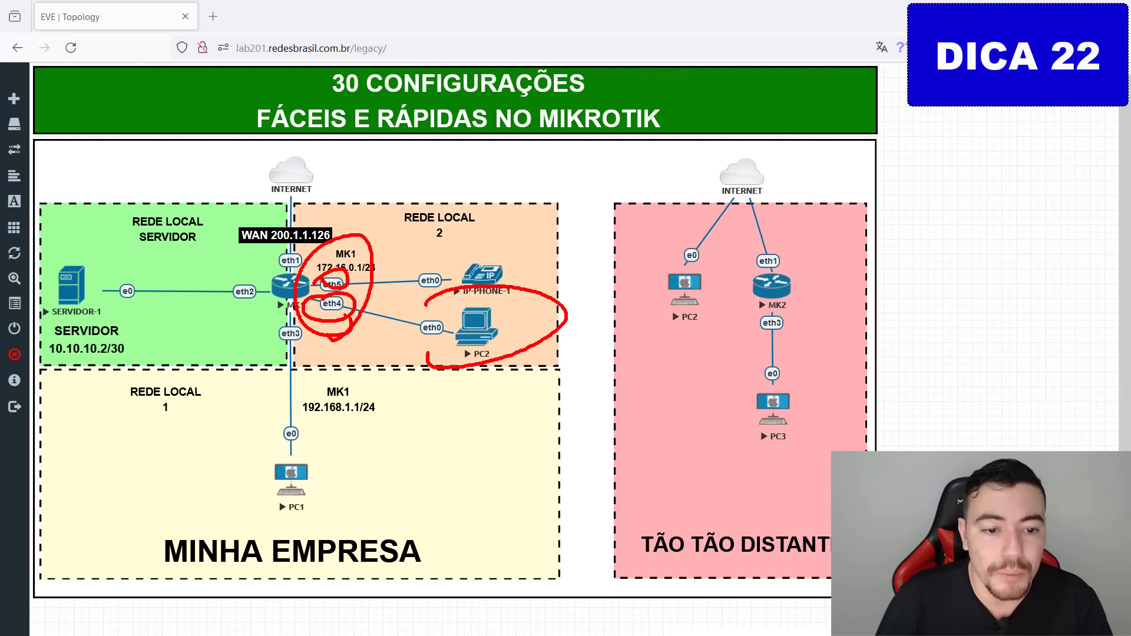
key(ctrl+z)
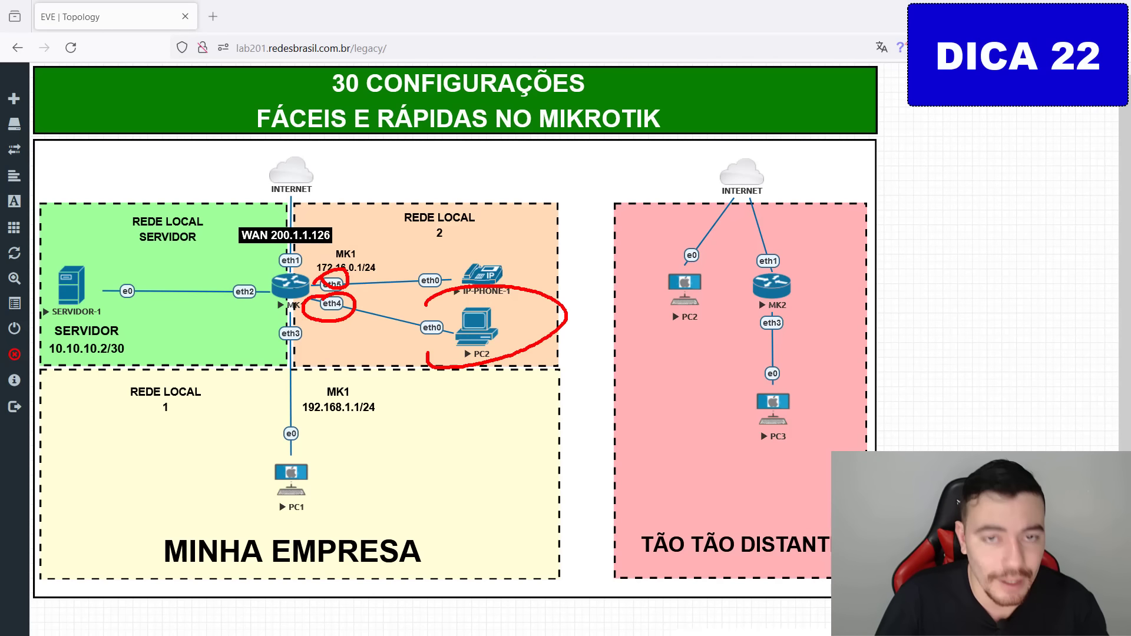
key(Escape)
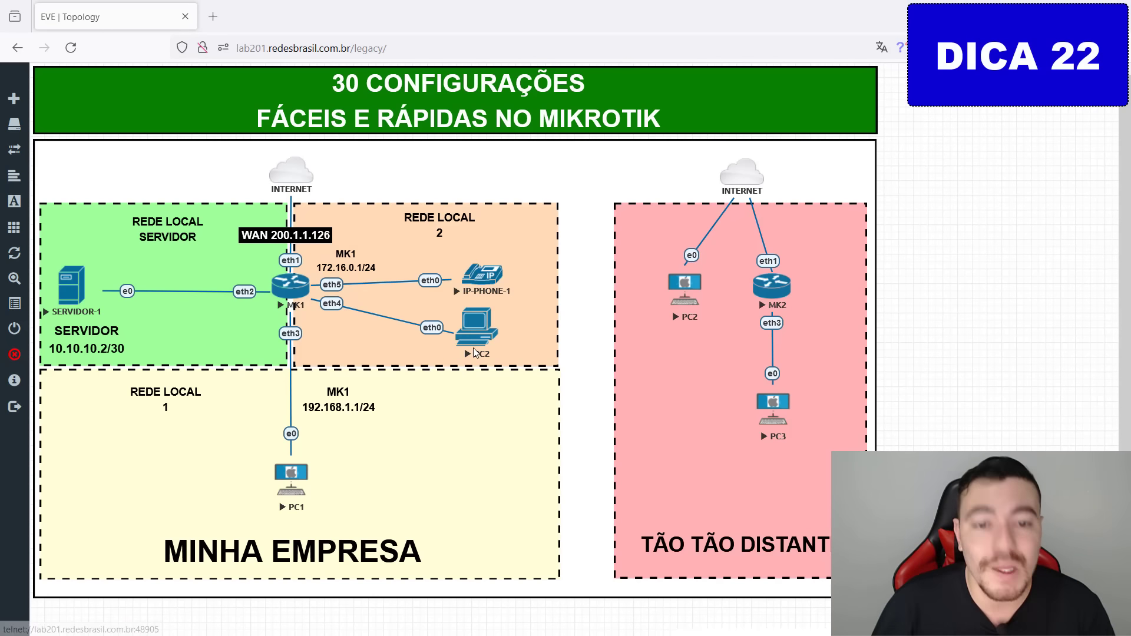
drag(1130, 127, 142, 350)
Assign PC2 the address 172.16.0.2/24 with ip 172.16.0.2/24.
text(ip 1782)
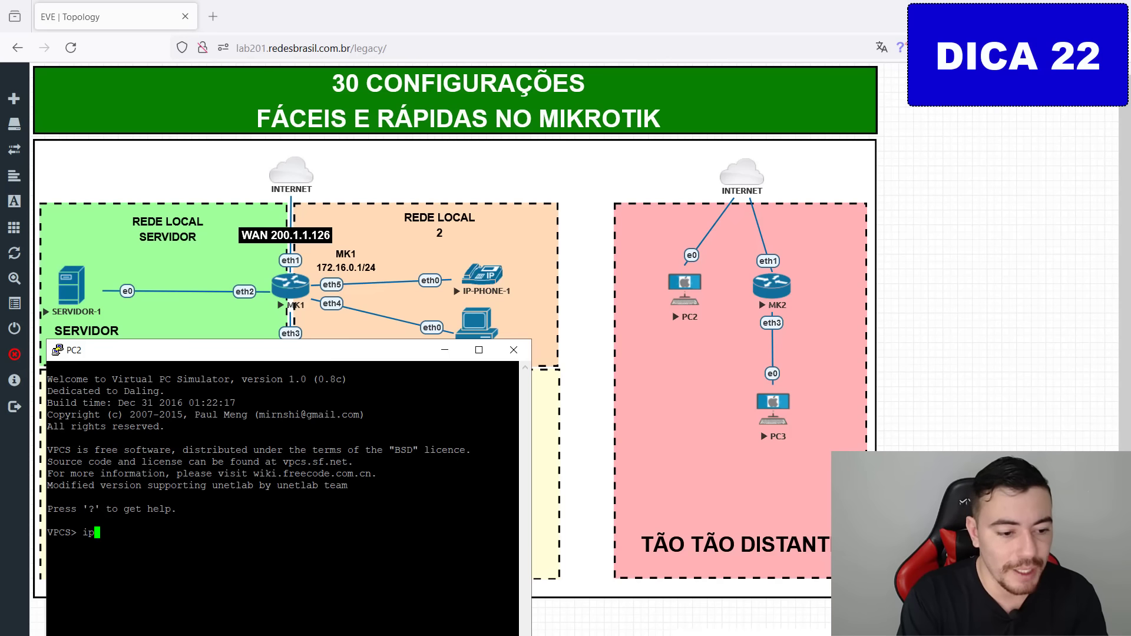
key(BackSpace)
key(BackSpace)
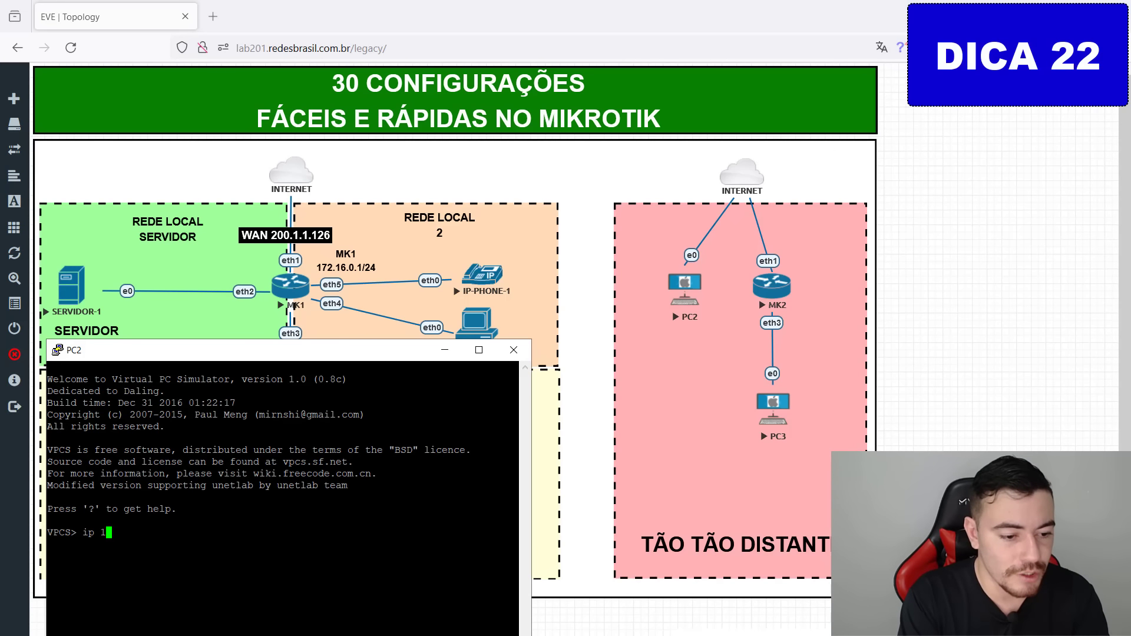
text(2.16.0.2/24)
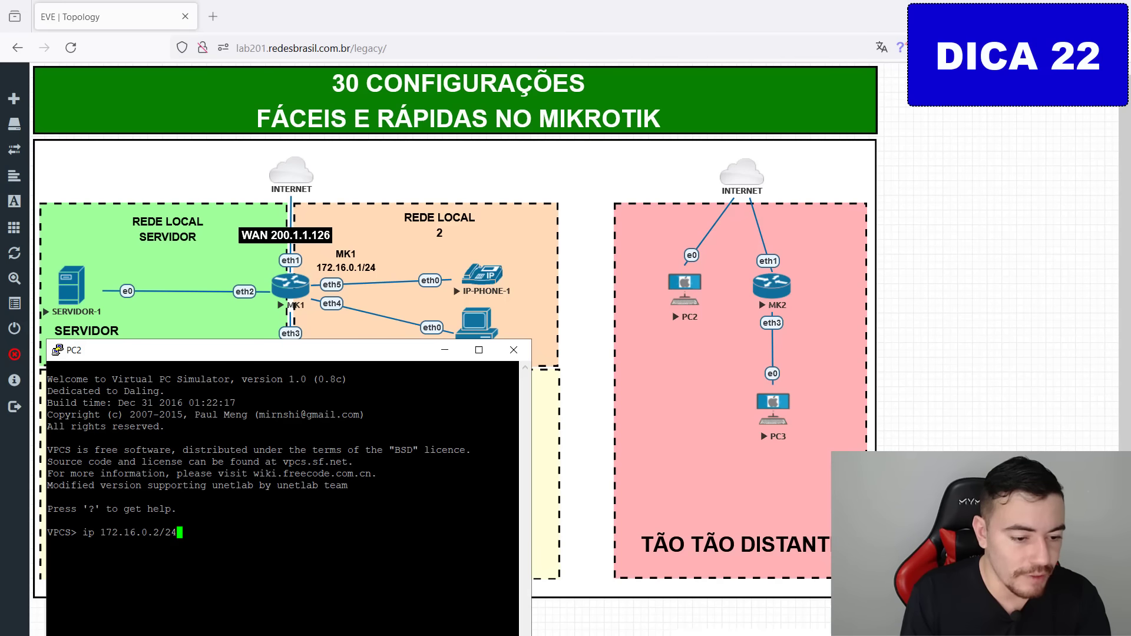
key(Return)
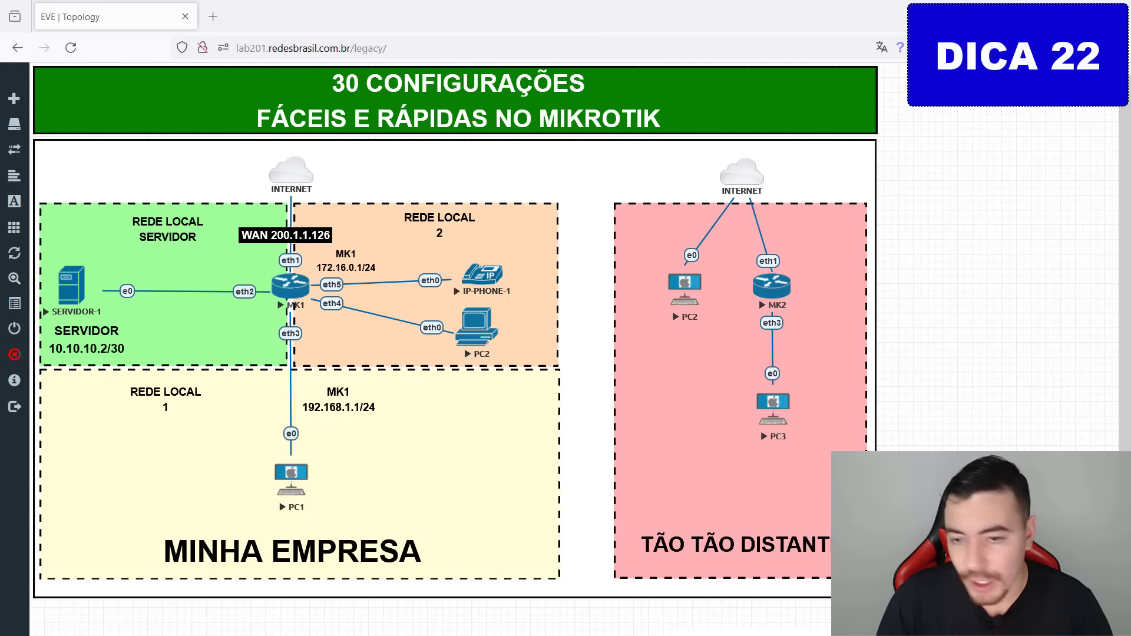
Assign IP-PHONE-1 the address 172.16.0.3/24 in its console.
drag(1130, 233, 695, 239)
text(ip 172.16.0,.)
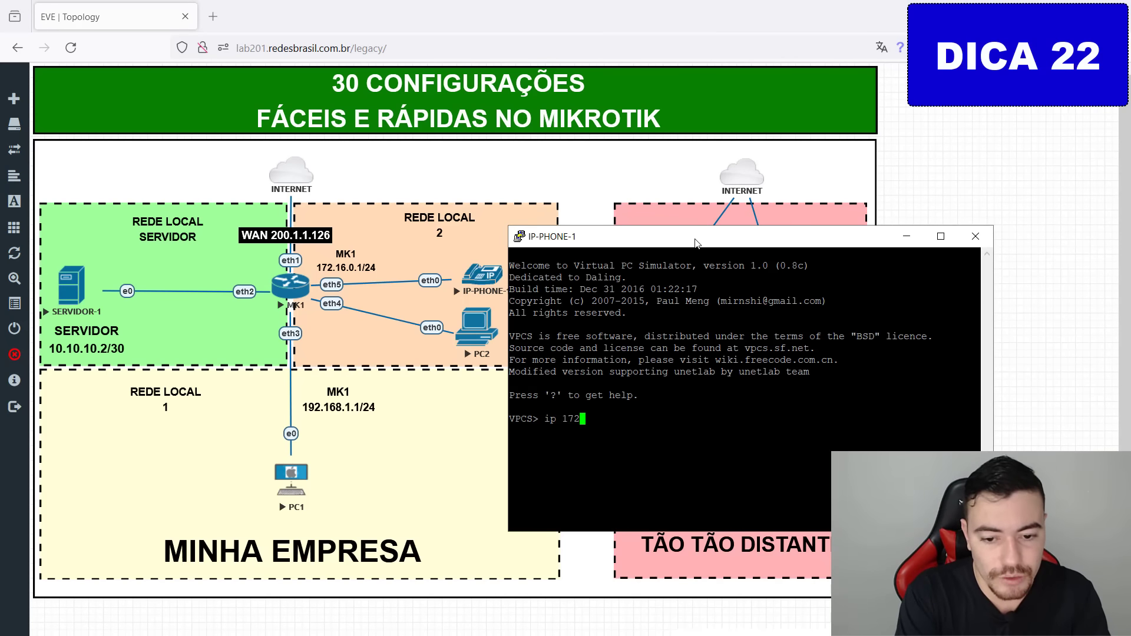
key(BackSpace)
key(BackSpace)
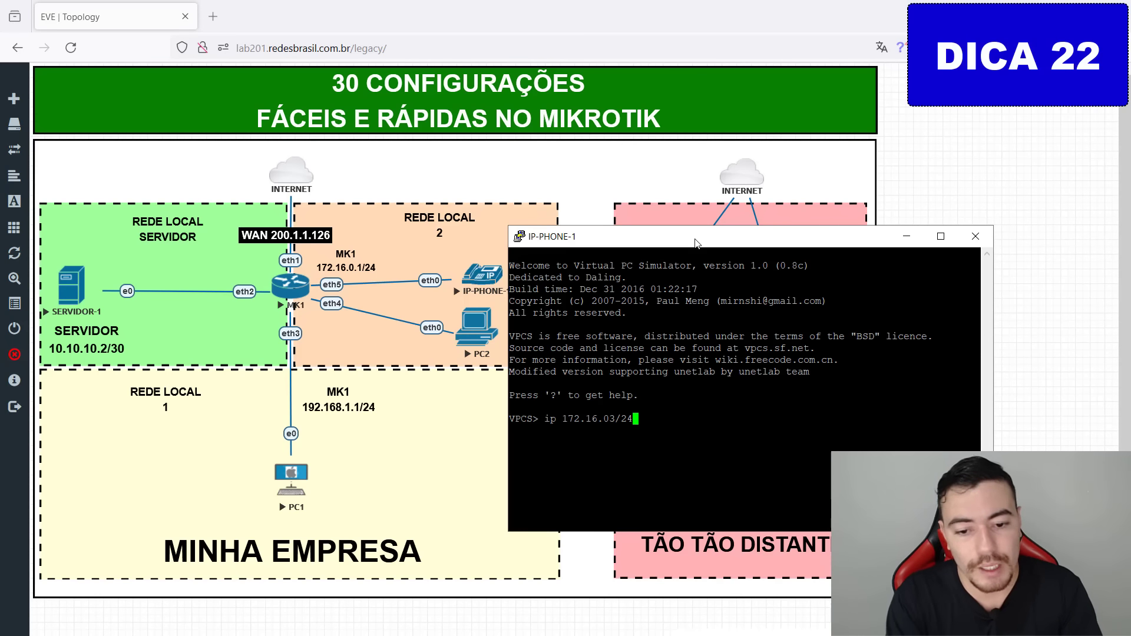
text(./3)
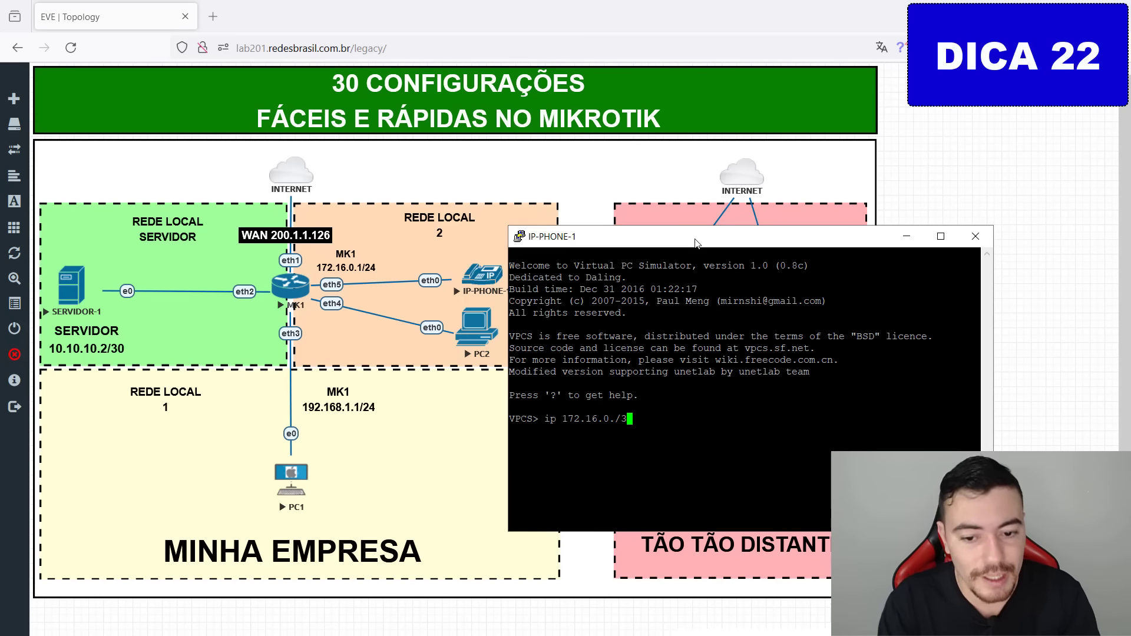
key(BackSpace)
key(BackSpace)
text(3/24)
key(Return)
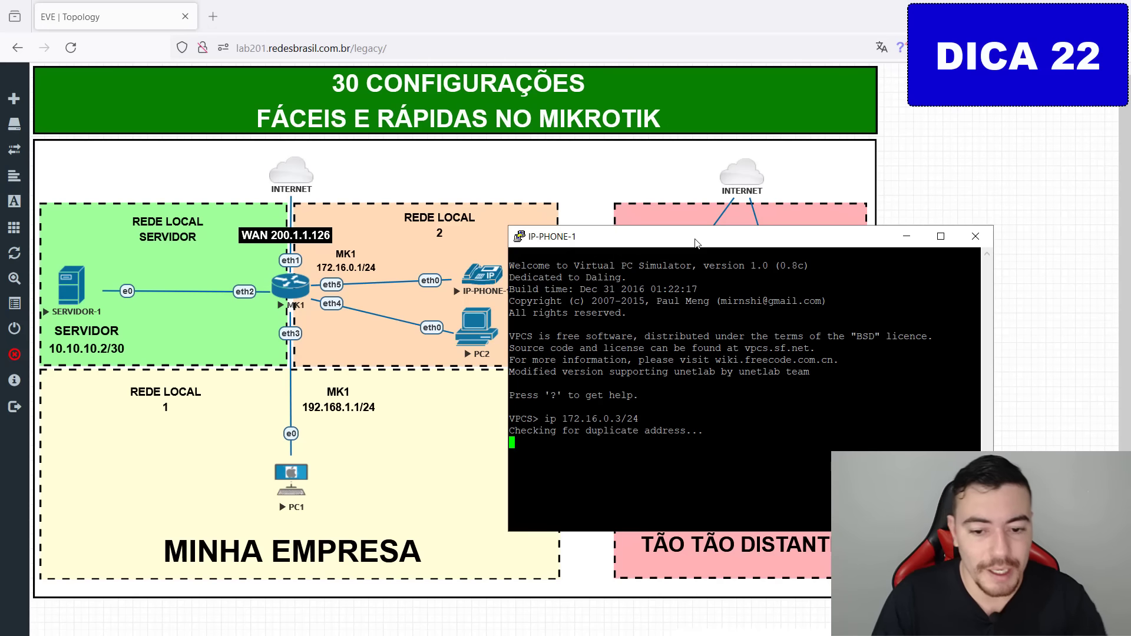
Ping 172.16.0.3 from PC2, which reports the host is not reachable.
key(alt+Tab)
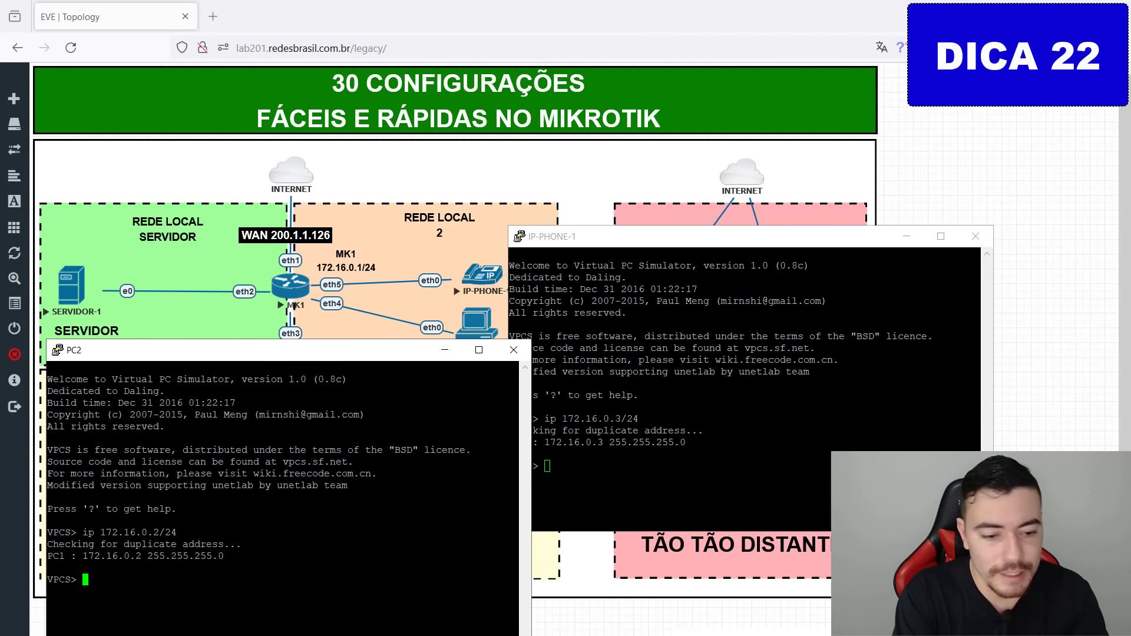
text(ping )
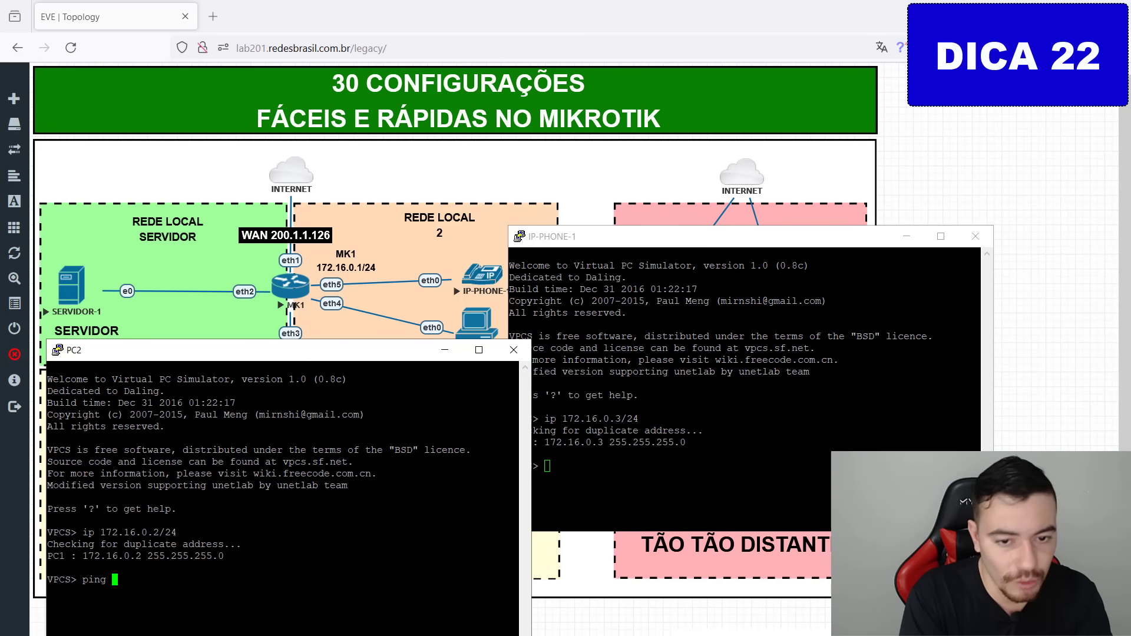
text(172.16.0.3)
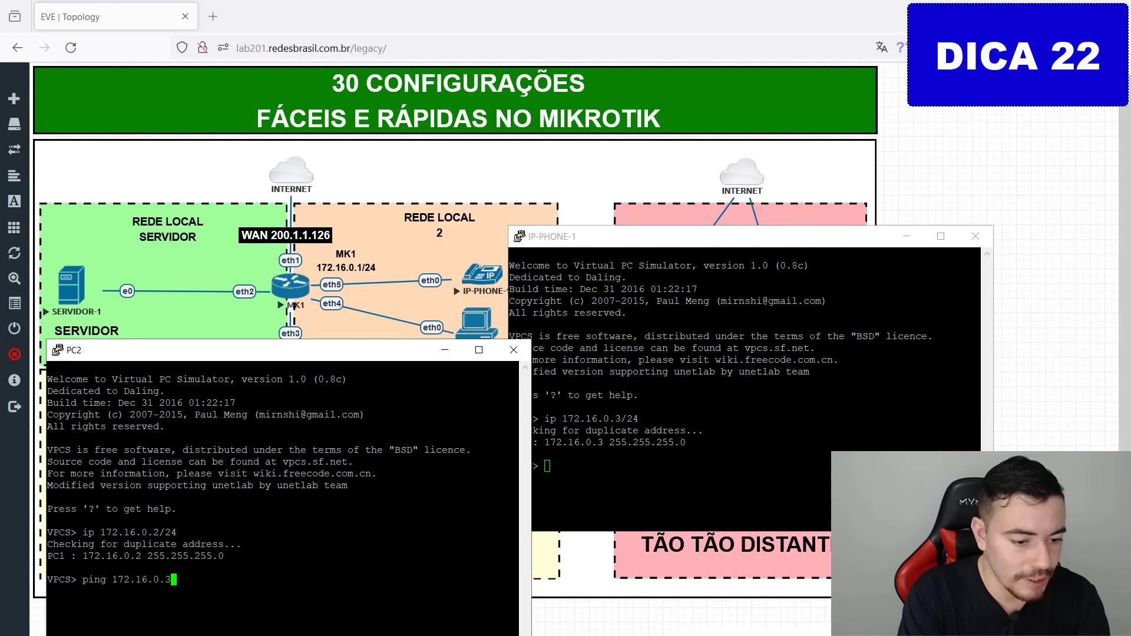
key(Return)
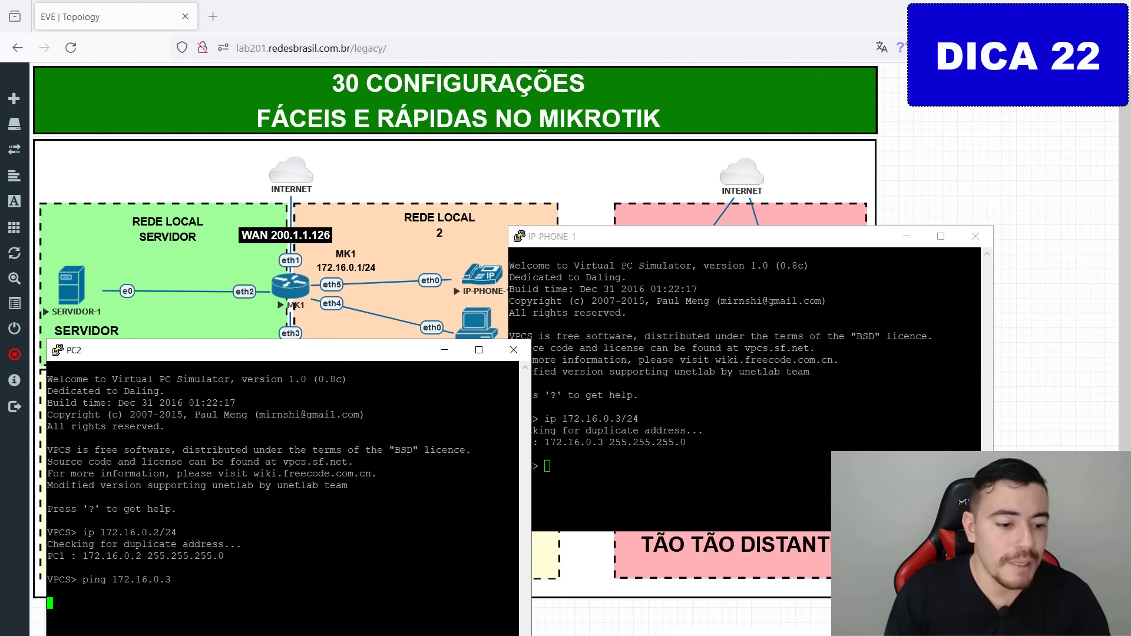
drag(307, 352, 300, 227)
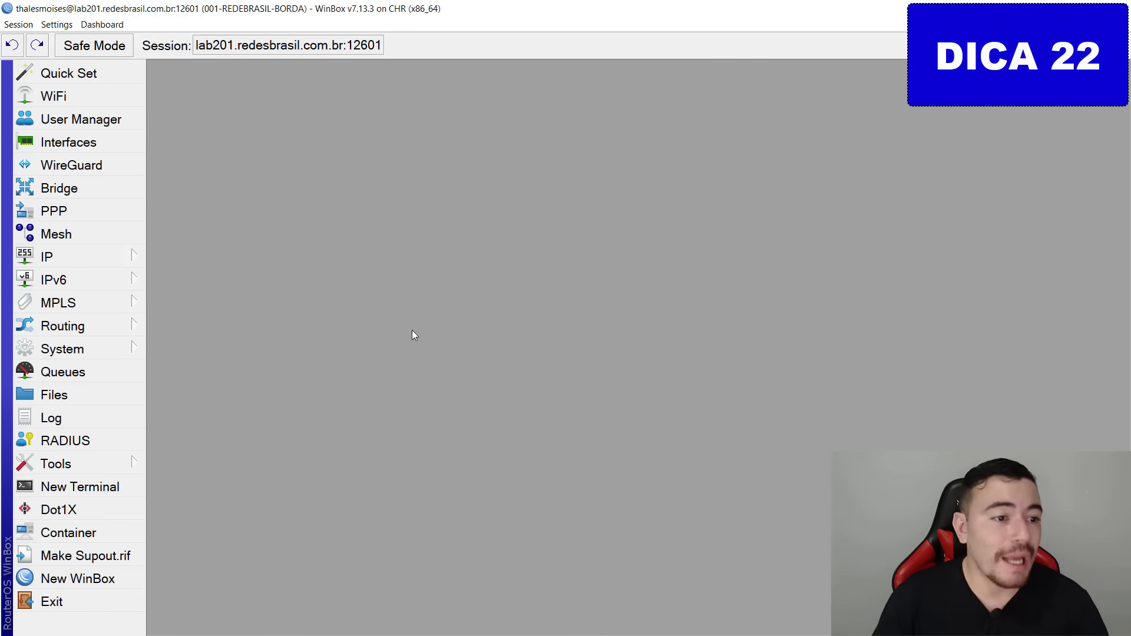
Create a new bridge named bridge-lan2.
click(133, 179)
click(160, 215)
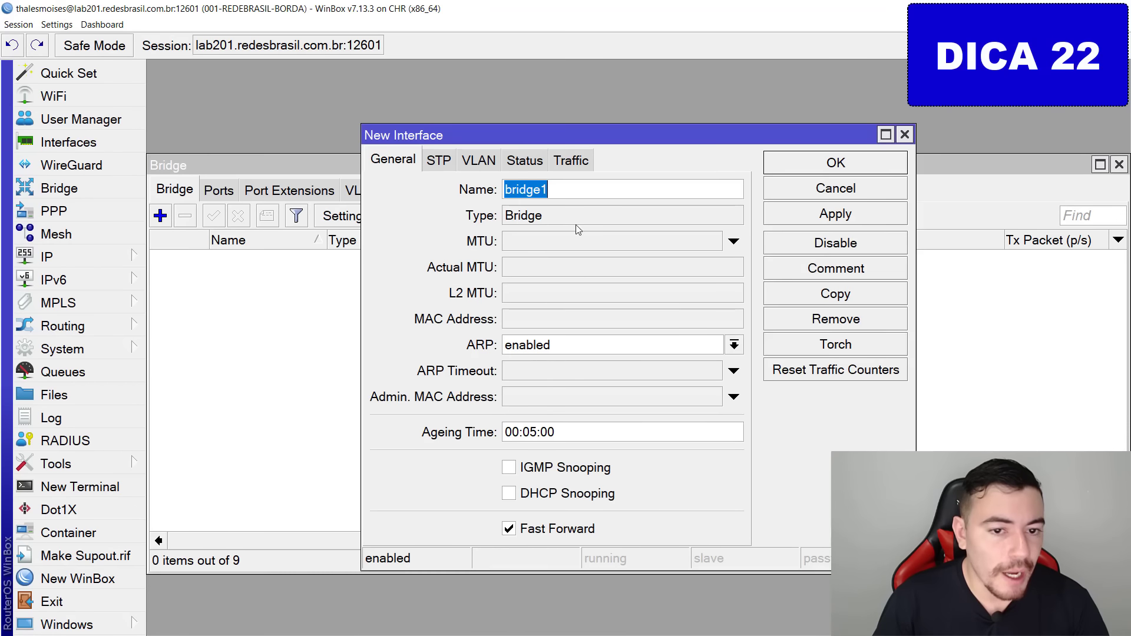
click(587, 186)
key(BackSpace)
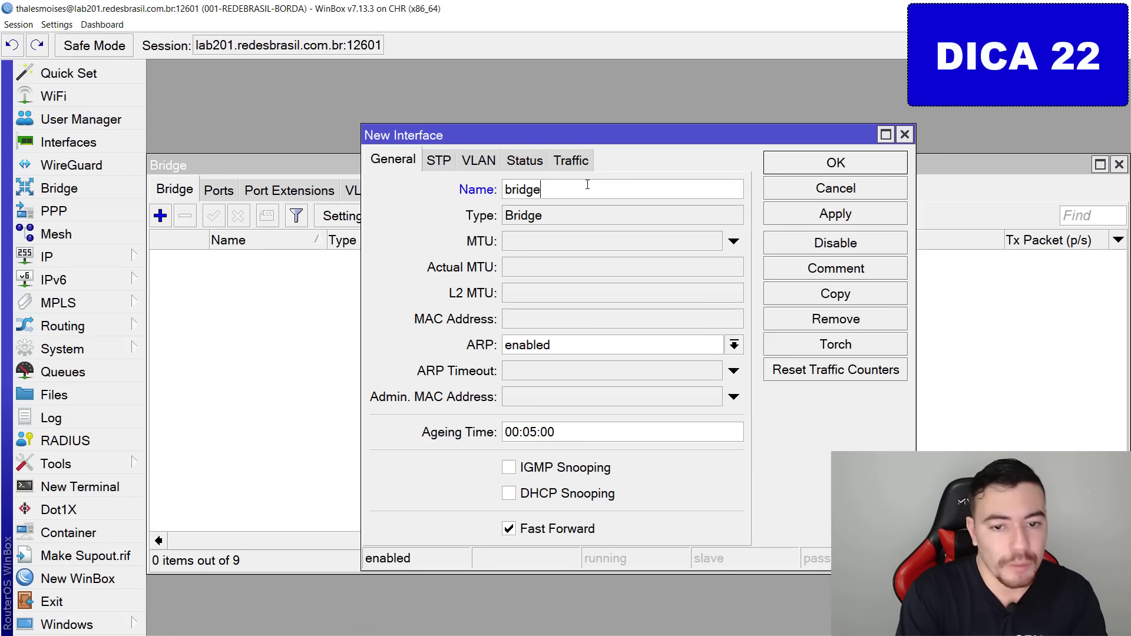
text(-lan2)
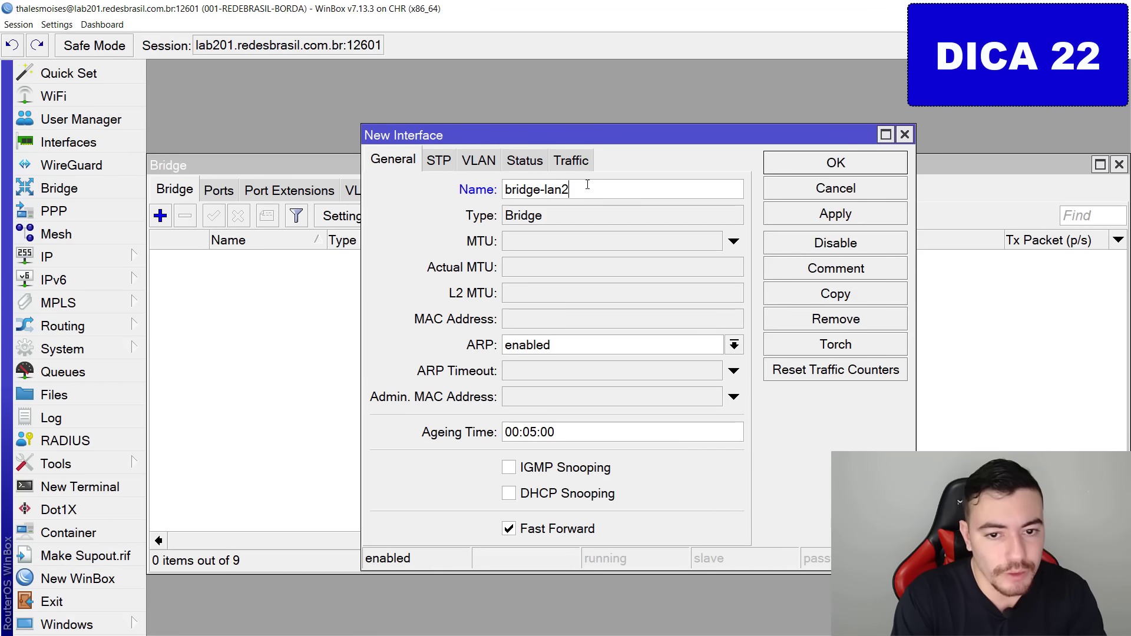
key(Return)
Add ether4-lan2 as a port of bridge-lan2.
click(228, 193)
click(160, 216)
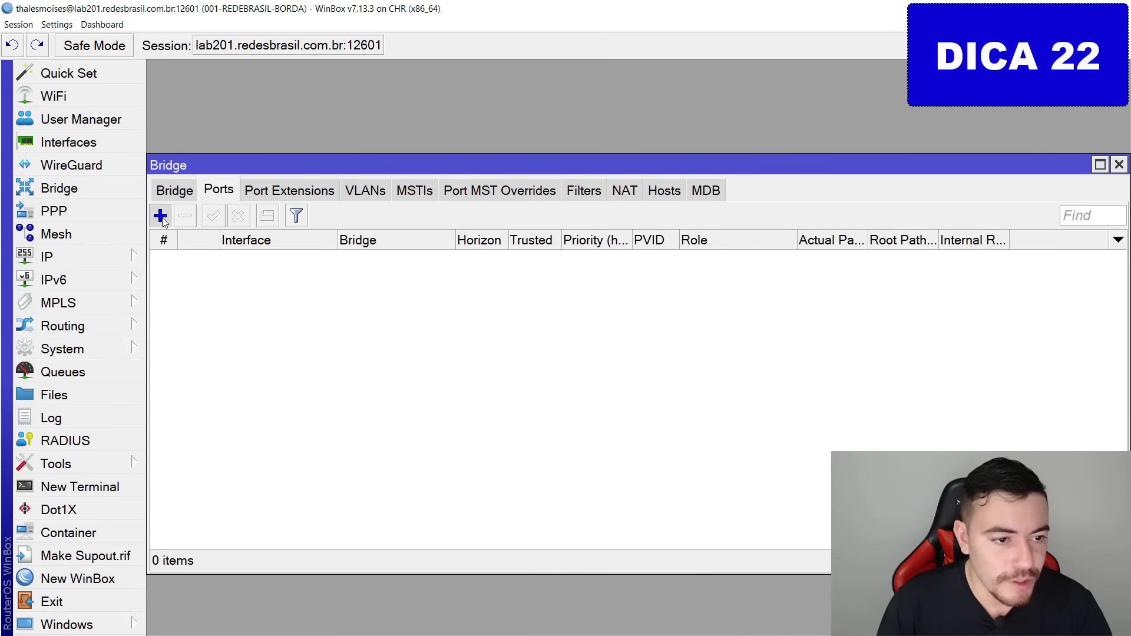
click(595, 220)
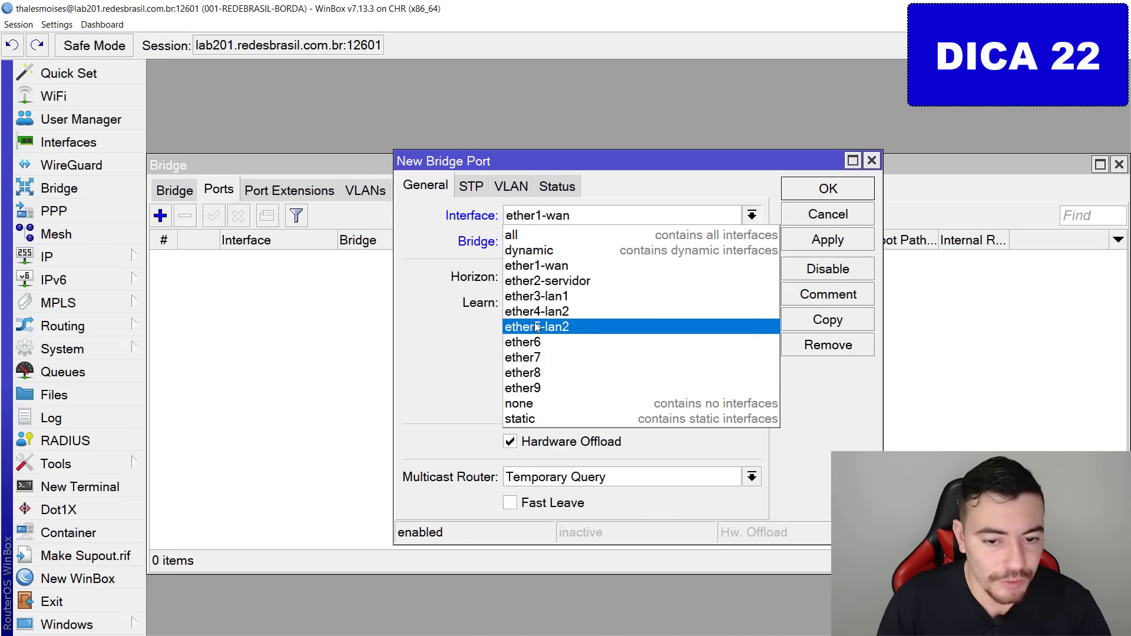
key(ctrl+2)
mouse_move(510, 307)
mouse_down()
mouse_move(598, 305)
mouse_move(491, 296)
mouse_up()
key(Escape)
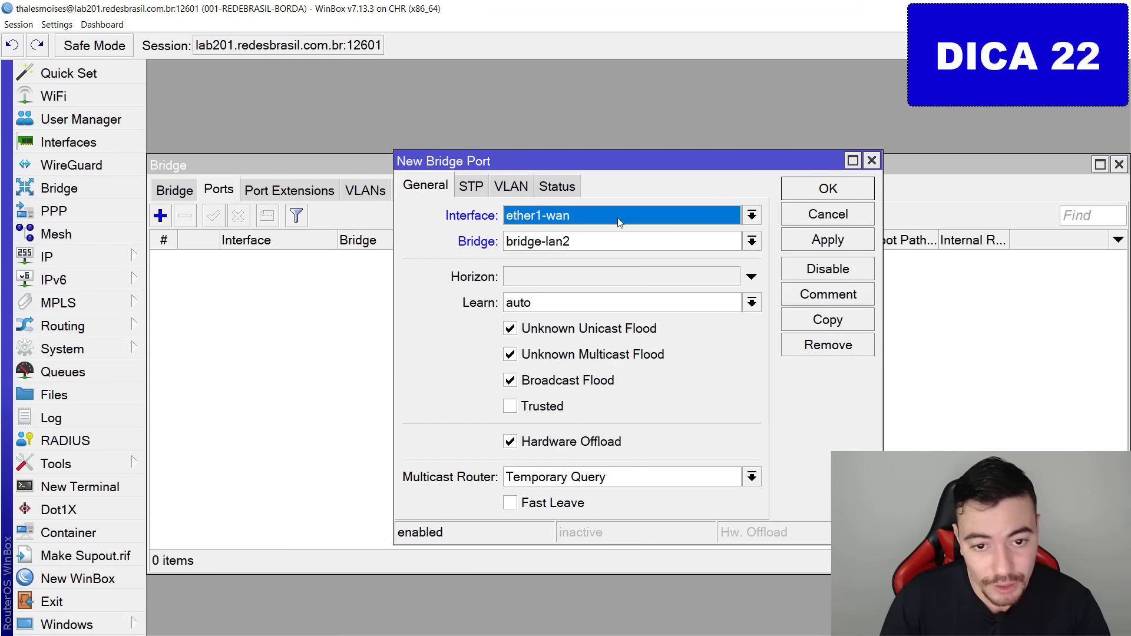
click(618, 220)
click(582, 306)
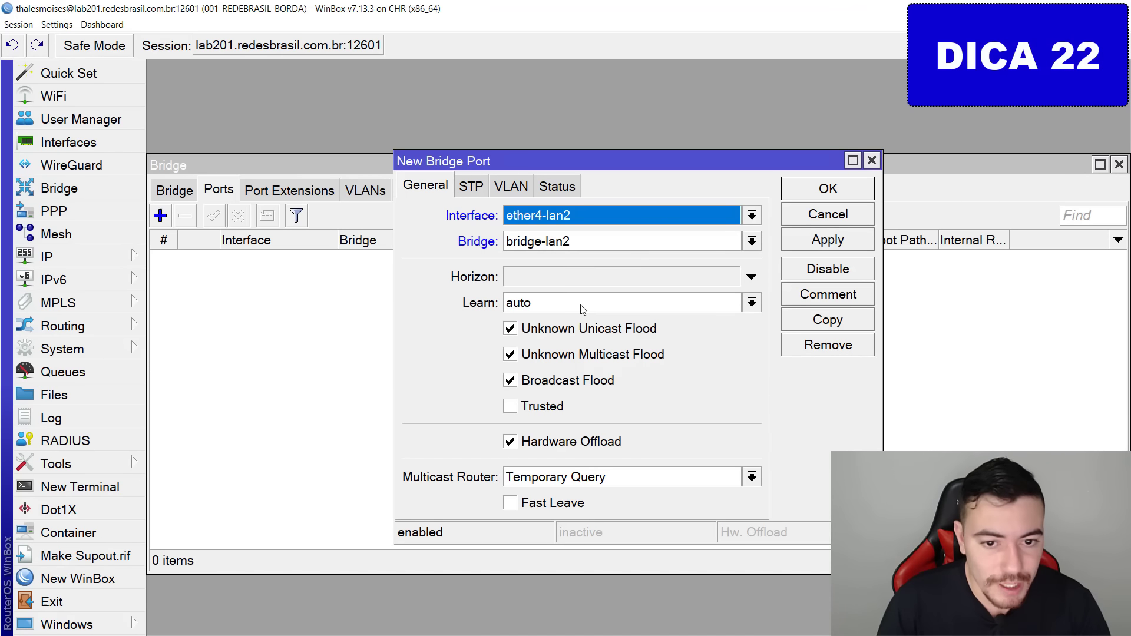
click(828, 241)
click(843, 191)
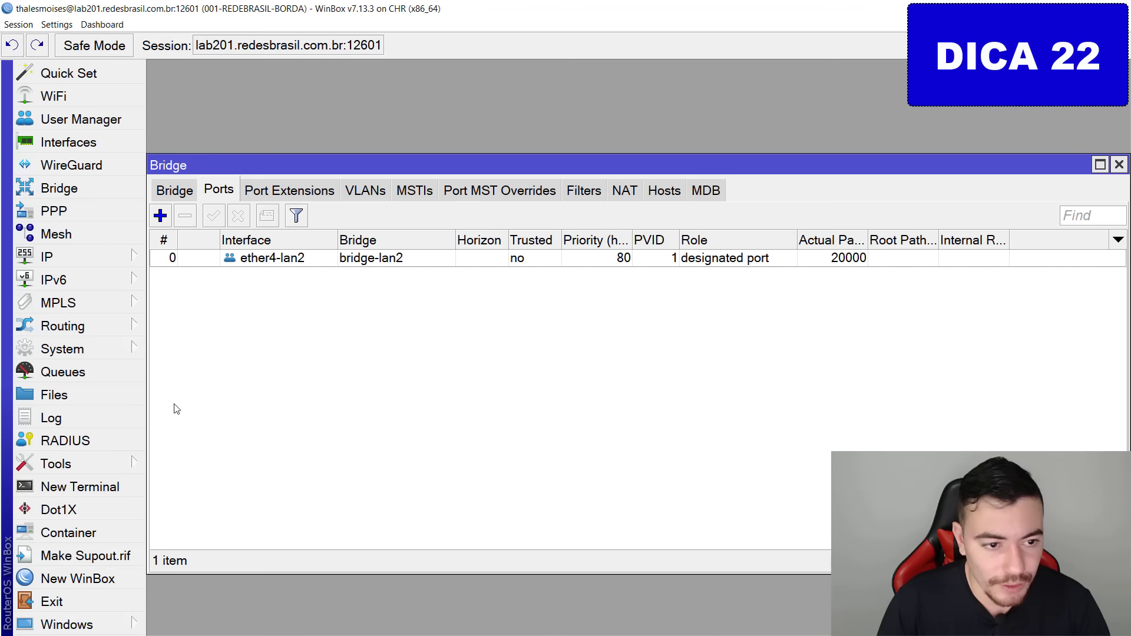
Add ether5-lan2 as a port of bridge-lan2 and minimize WinBox.
click(160, 216)
click(519, 218)
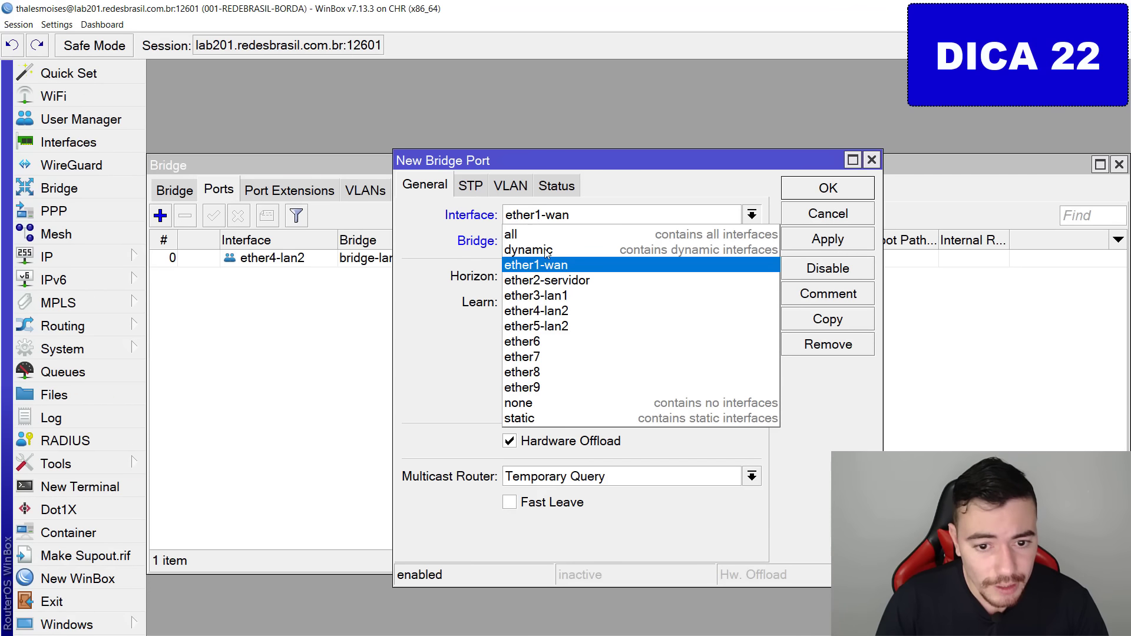
click(560, 327)
click(836, 243)
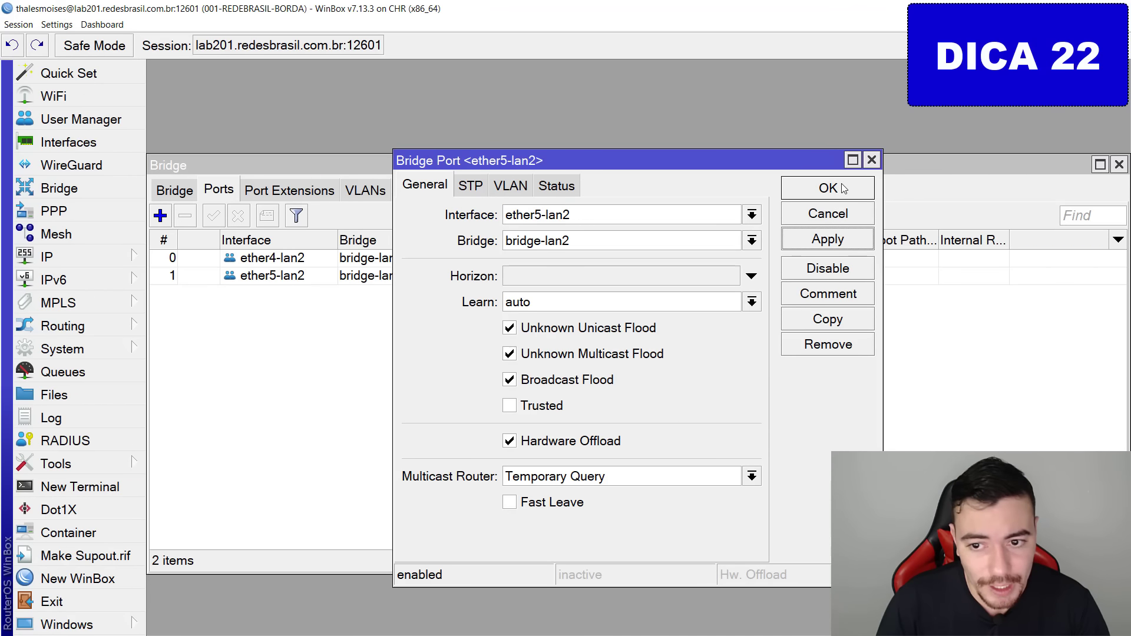
click(842, 187)
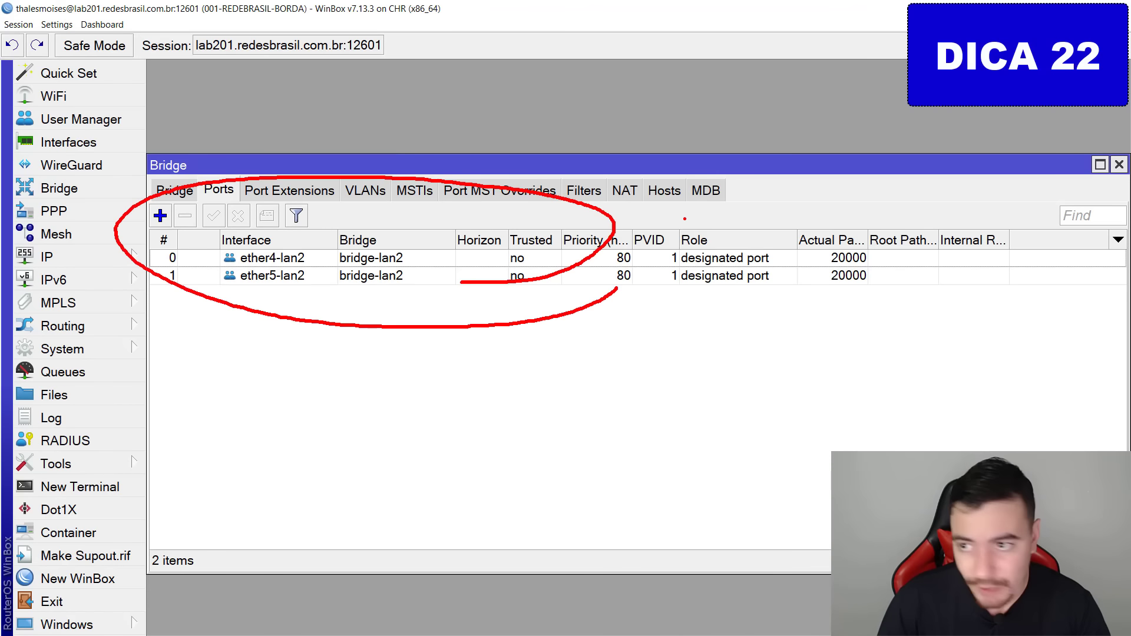
key(Escape)
click(1040, 5)
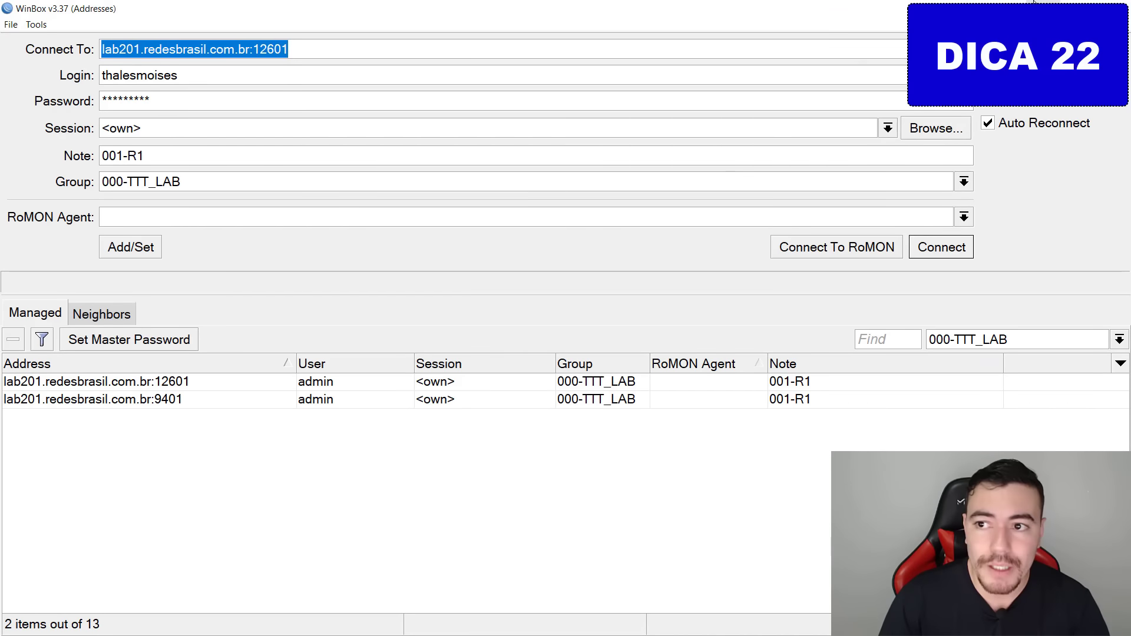
click(1055, 4)
Rerun ping 172.16.0.3 from PC2, now getting replies, and return to WinBox.
key(Up)
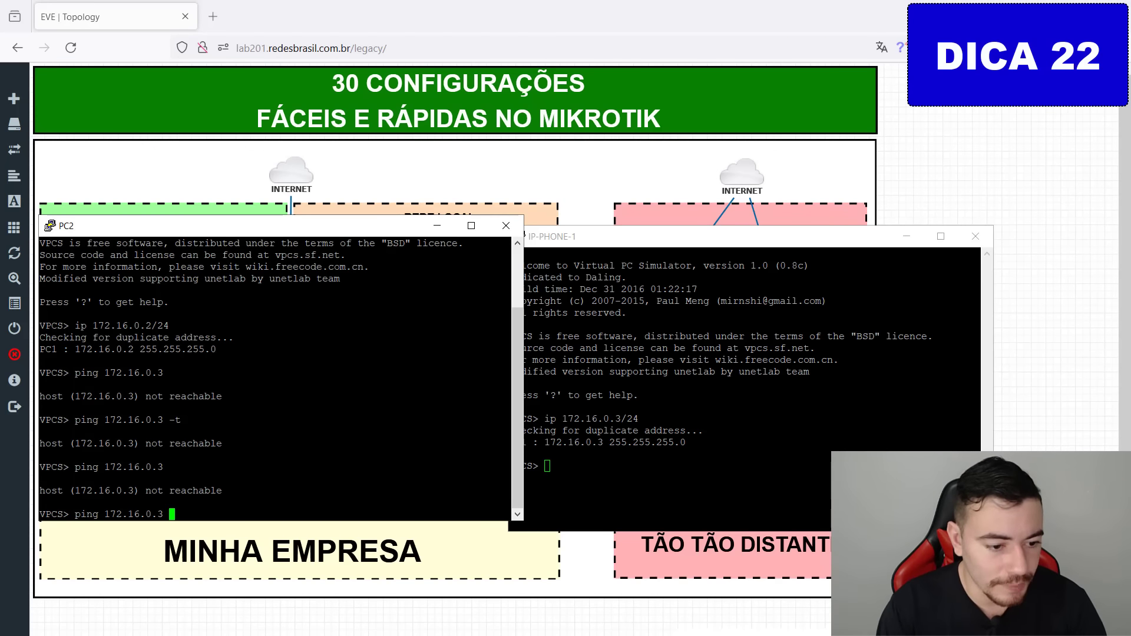
key(Return)
mouse_move(237, 478)
mouse_down()
mouse_move(527, 512)
mouse_move(294, 463)
mouse_up()
key(Escape)
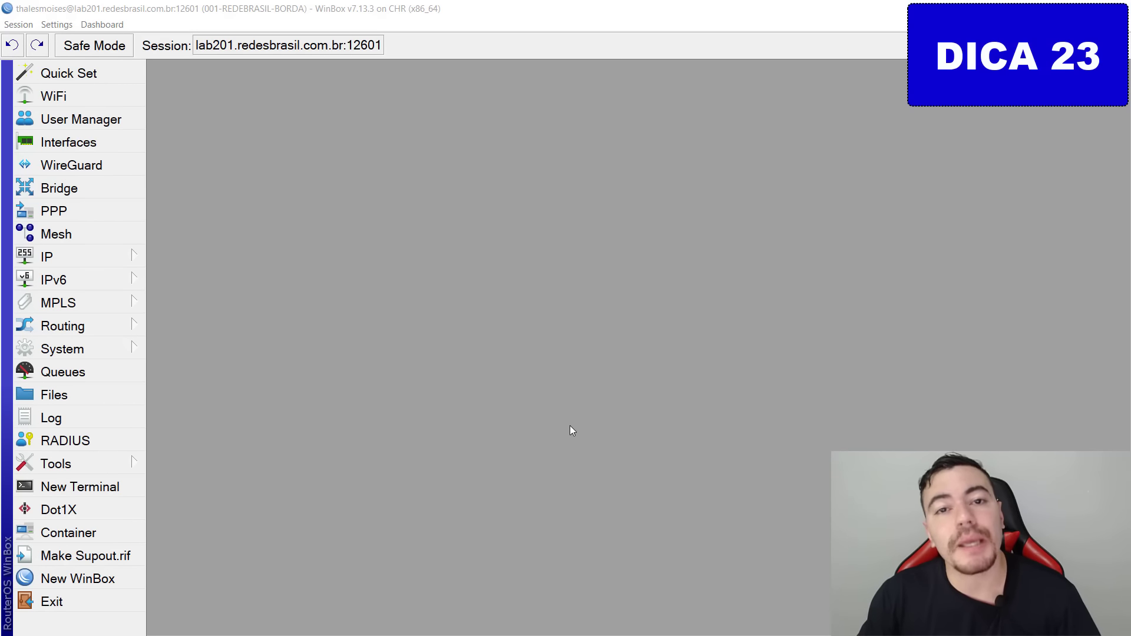
Open IP > Addresses and start a new address entry, checking the lab topology meanwhile.
click(104, 250)
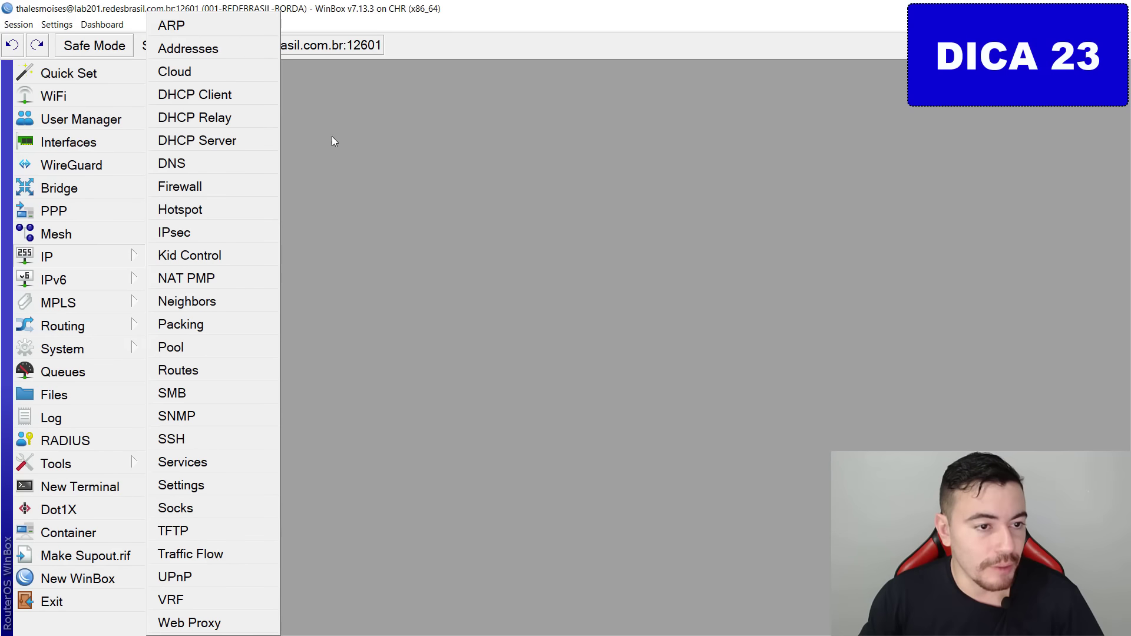
click(245, 51)
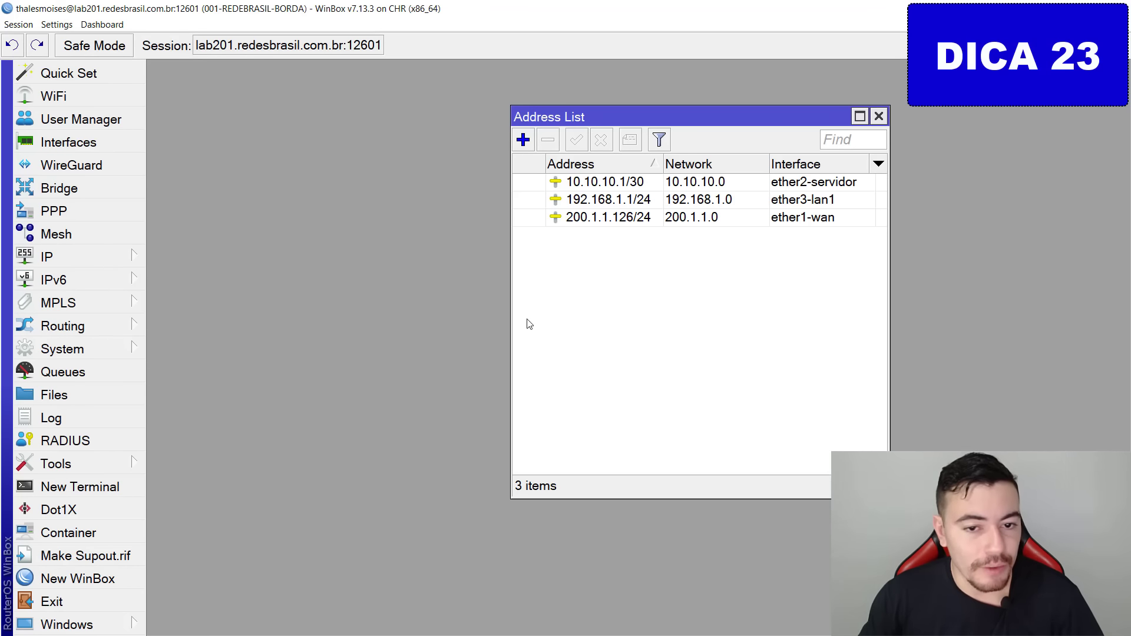
click(523, 141)
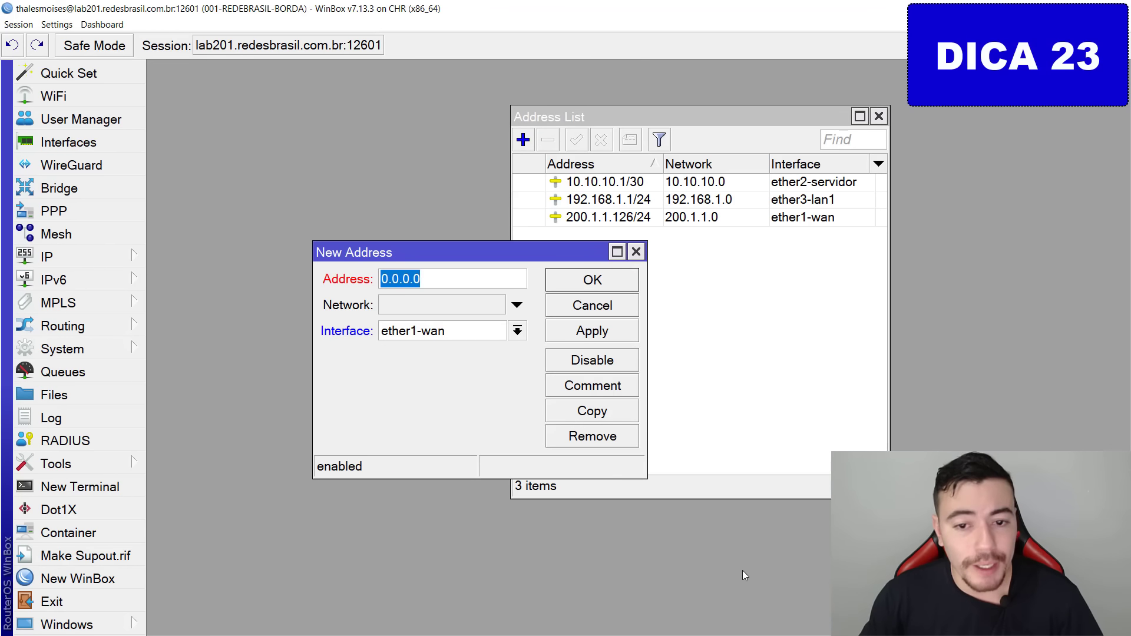
key(alt+Tab)
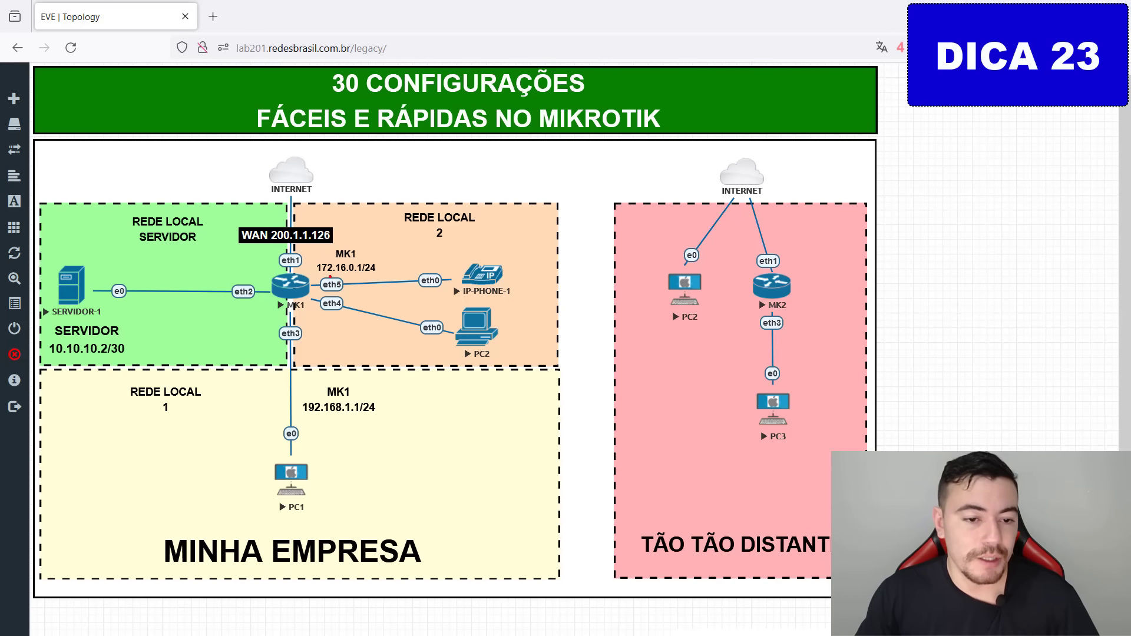
mouse_move(330, 277)
mouse_down()
mouse_move(372, 268)
mouse_move(389, 307)
mouse_up()
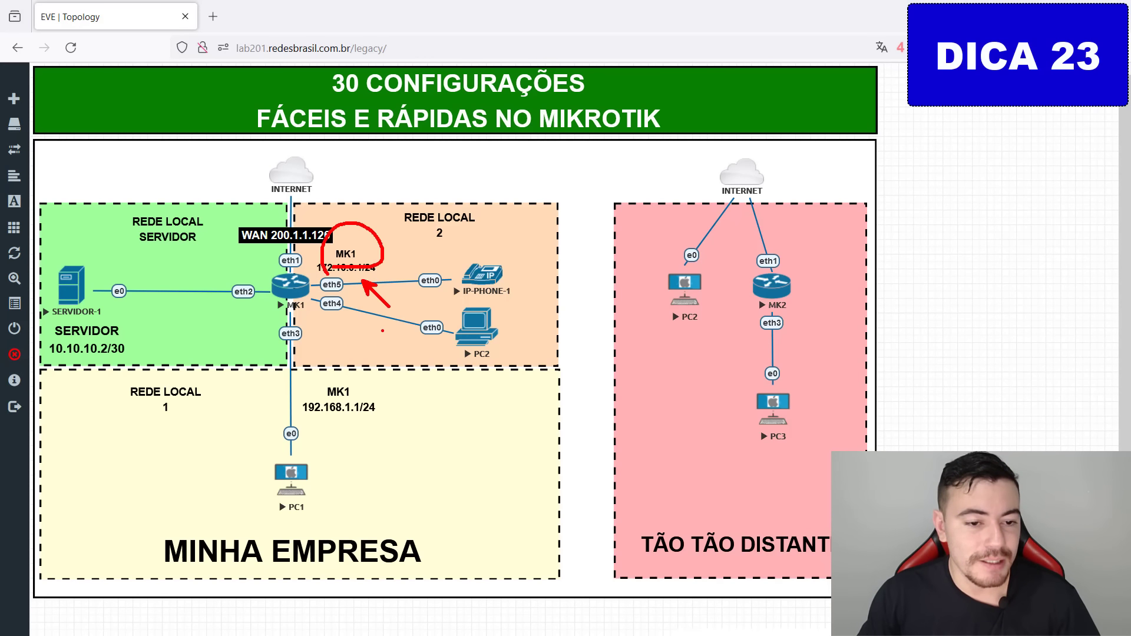
key(alt+Tab)
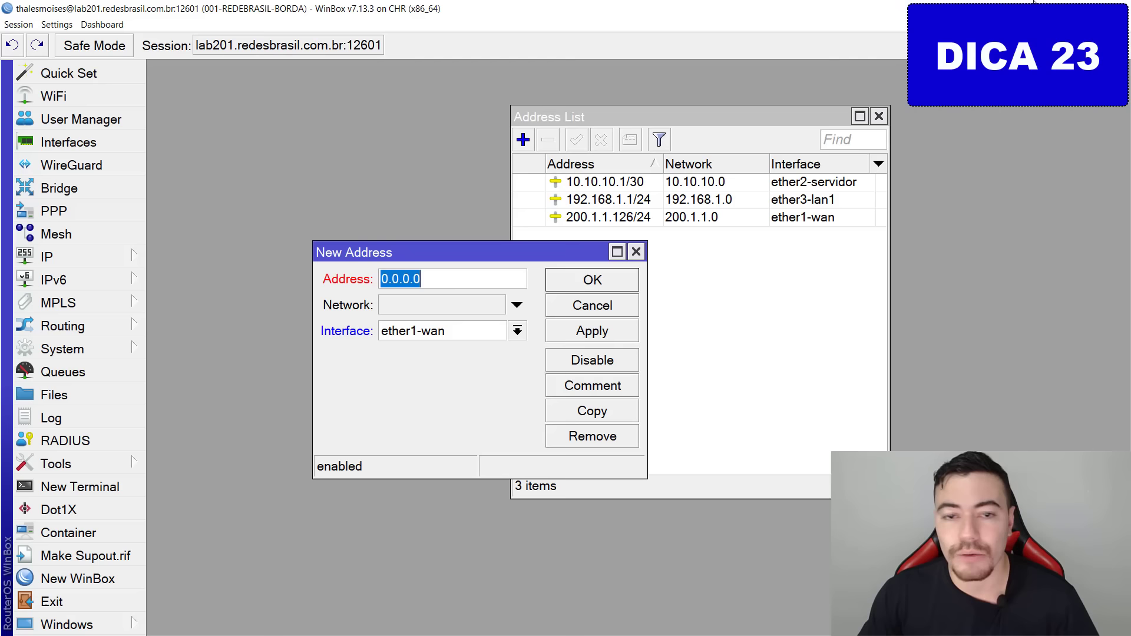
Add 172.16.0.1/24 on interface bridge-lan2, apply, and close the address list.
text(172)
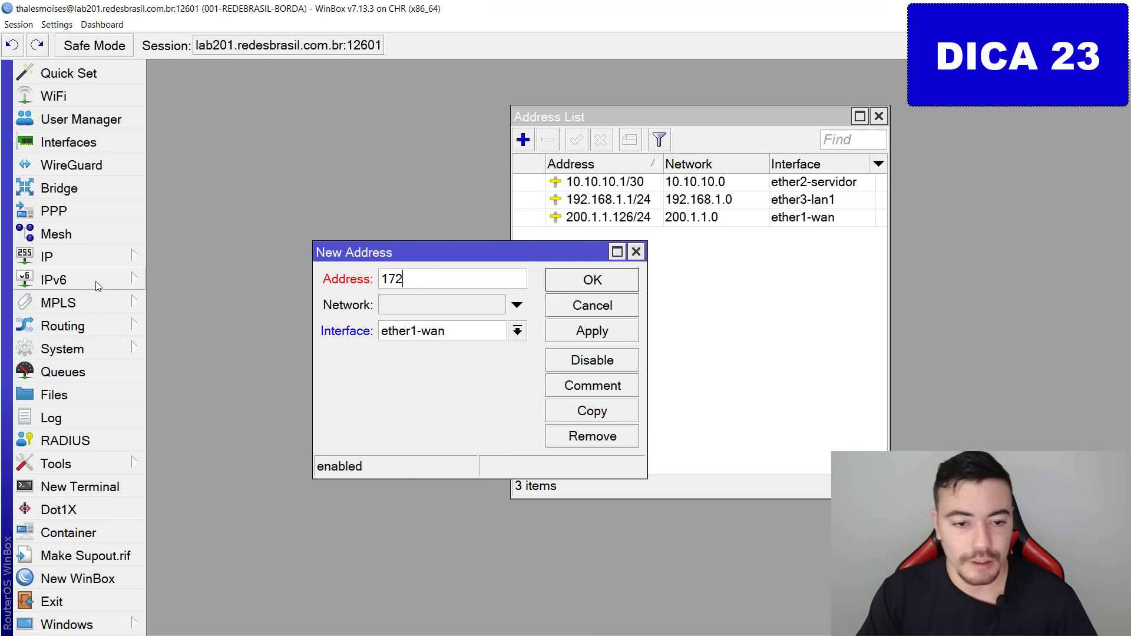
text(.16.0.)
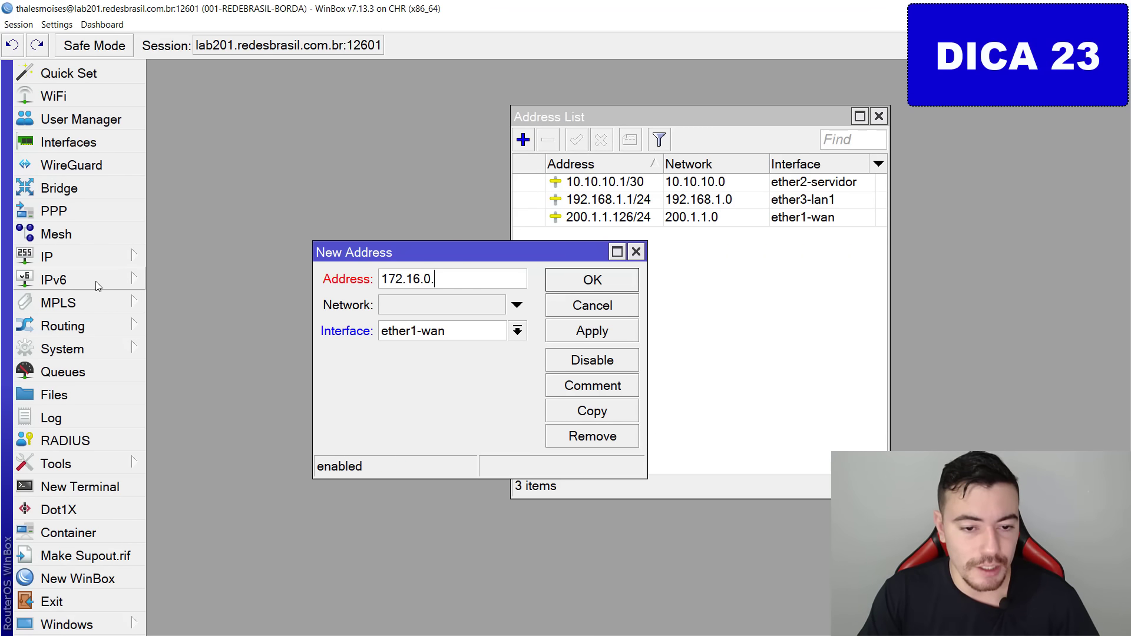
text(1/24)
key(Tab)
key(Tab)
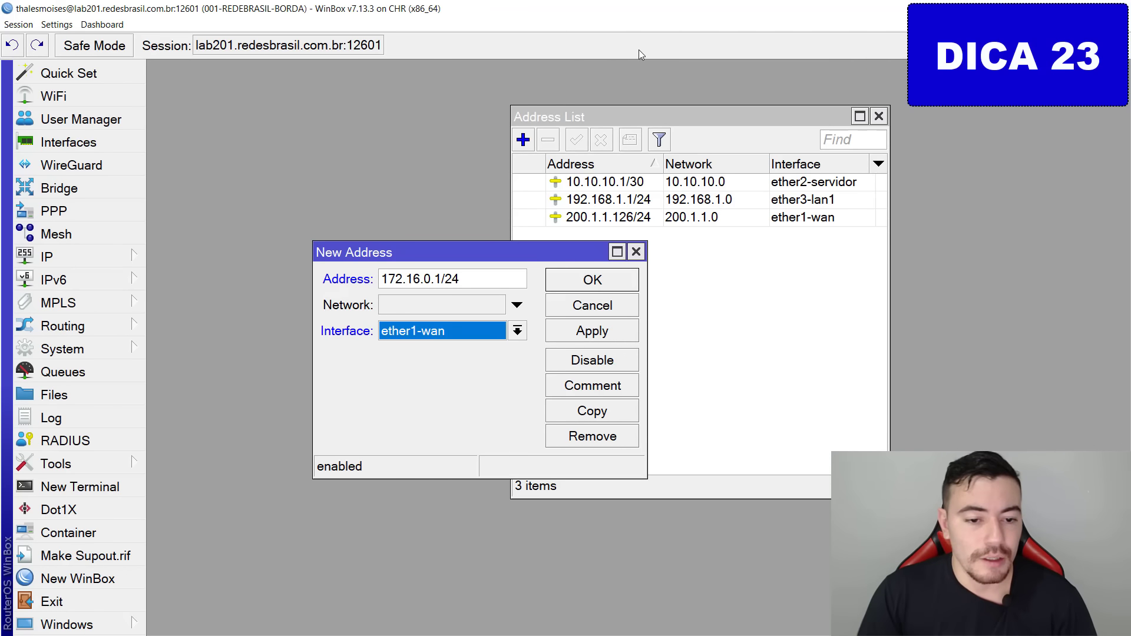
click(517, 331)
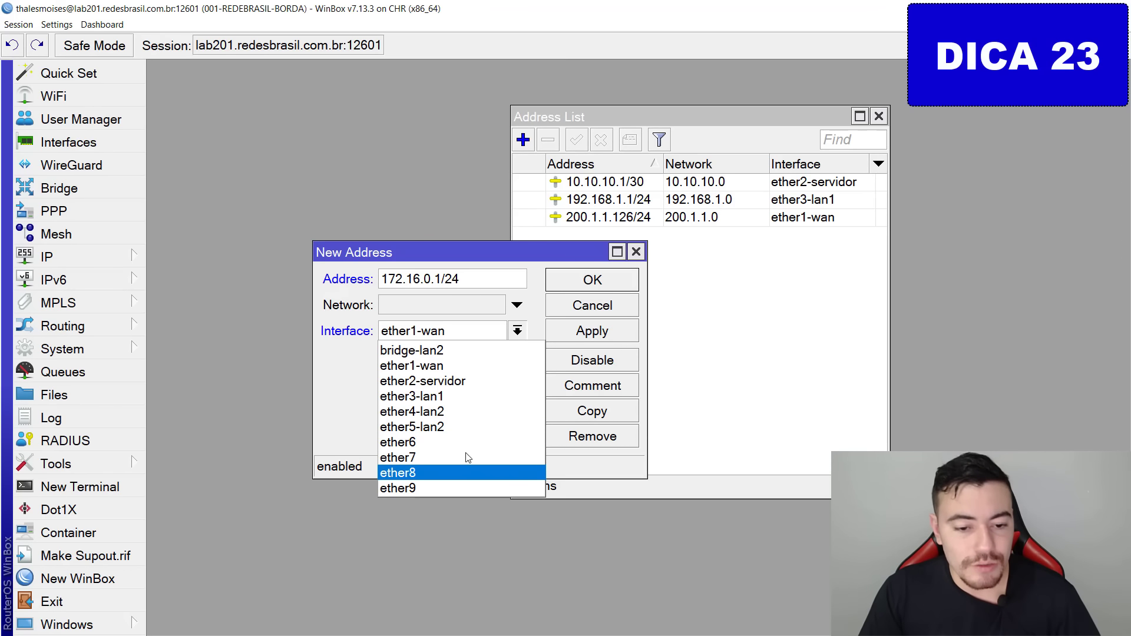
drag(390, 409, 414, 420)
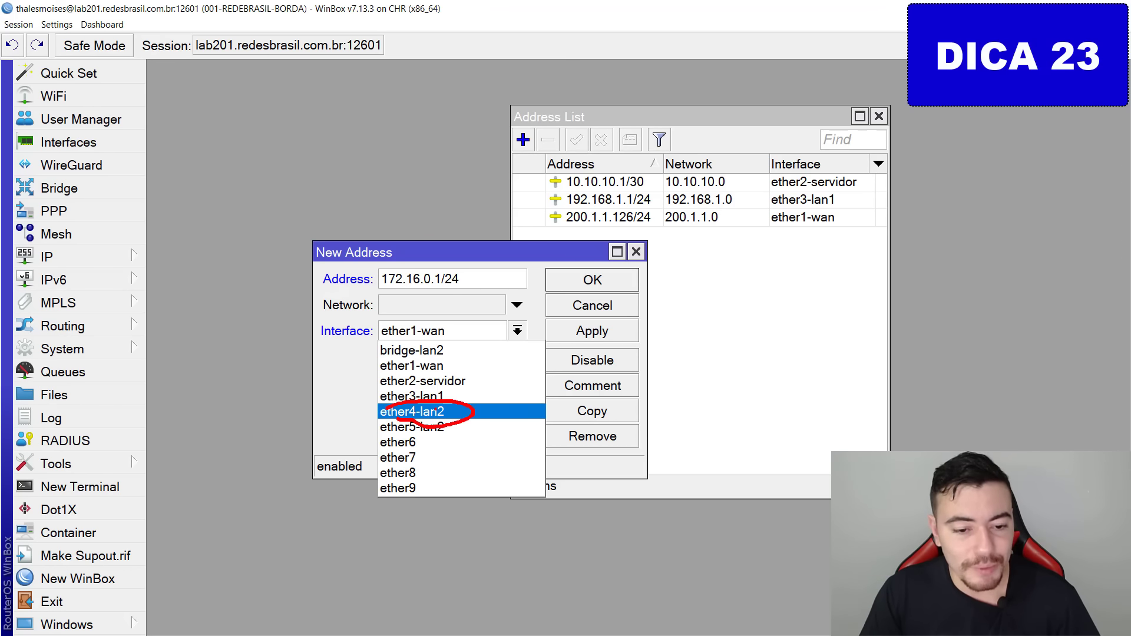
key(Escape)
click(435, 331)
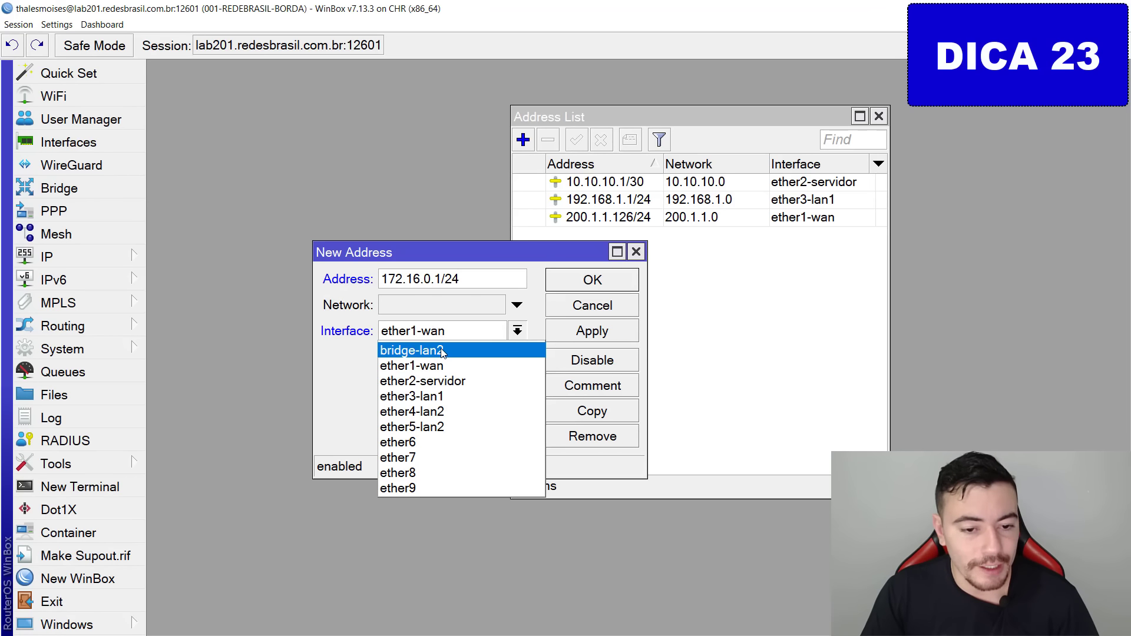
click(443, 351)
drag(386, 321, 401, 318)
key(Escape)
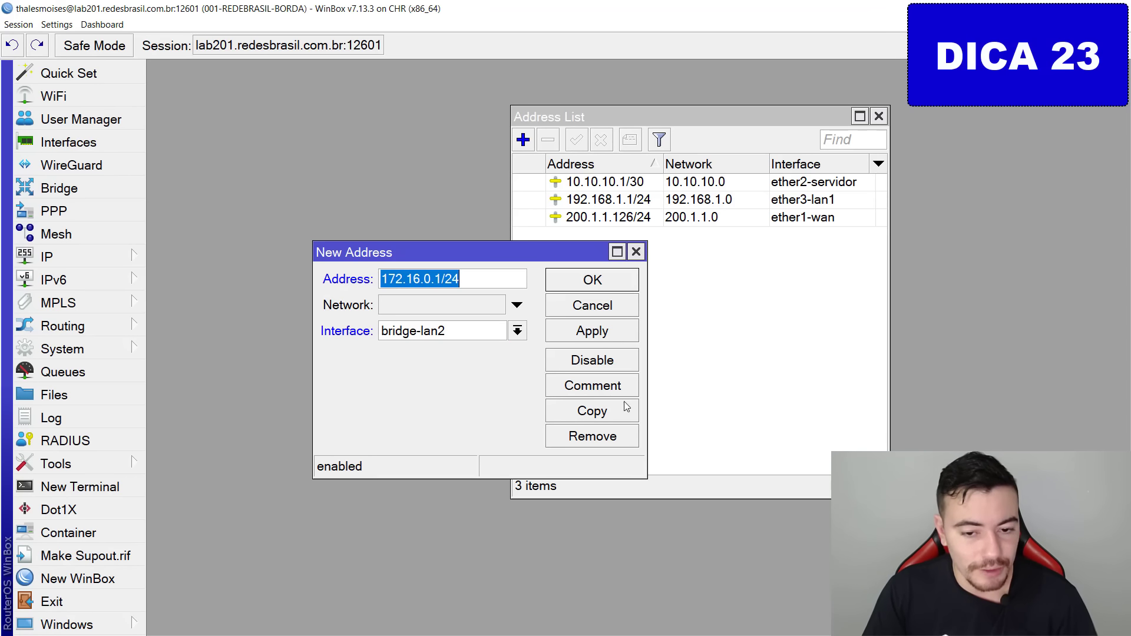
click(600, 337)
click(593, 280)
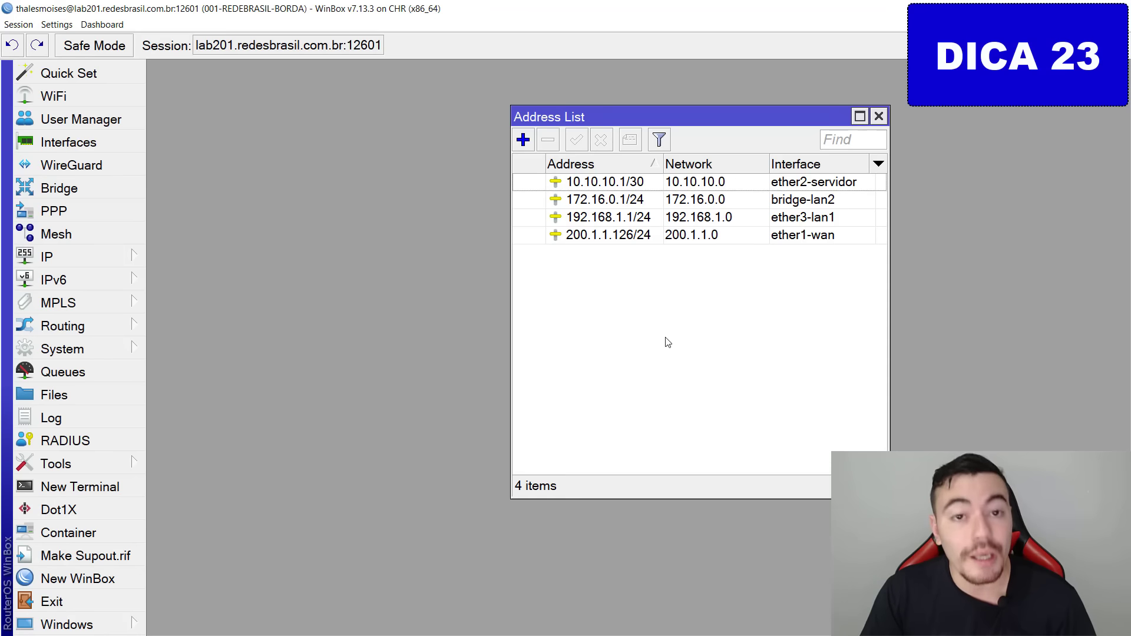
key(Escape)
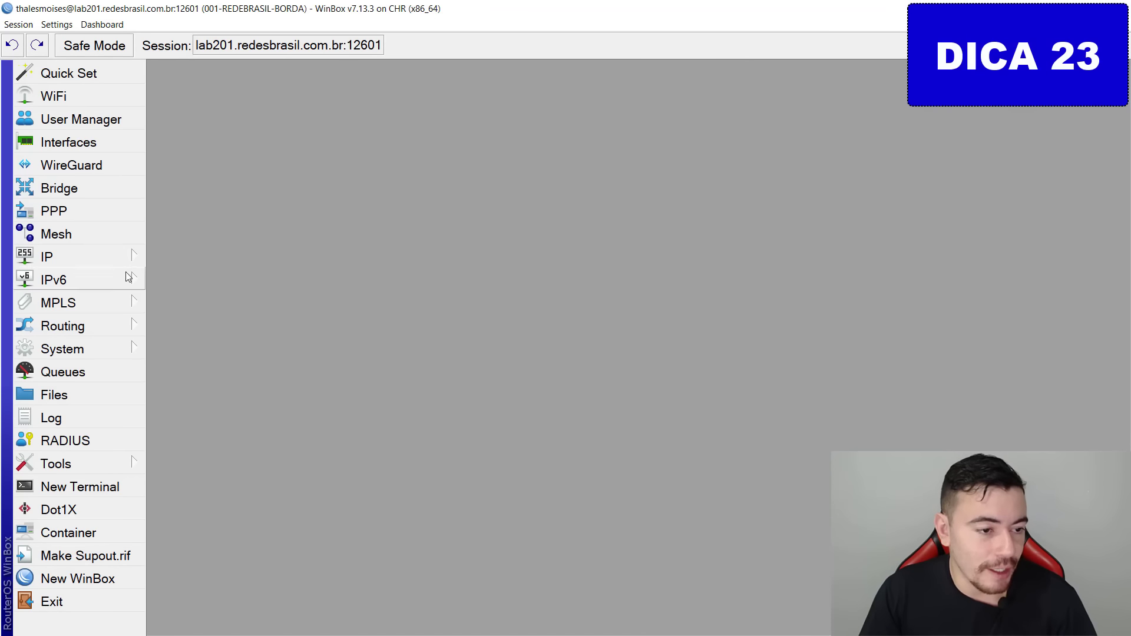
Run DHCP Setup on bridge-lan2: 172.16.0.0/24, gateway 172.16.0.1, default pool, DNS 8.8.8.8 and 1.1.1.1.
click(84, 251)
click(228, 141)
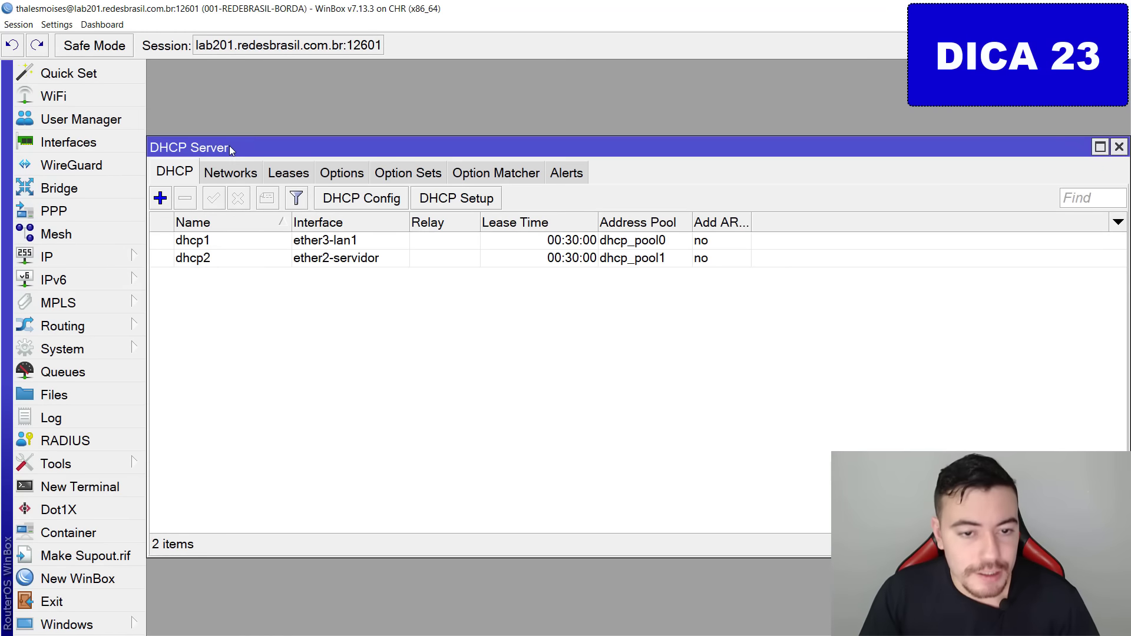
click(502, 203)
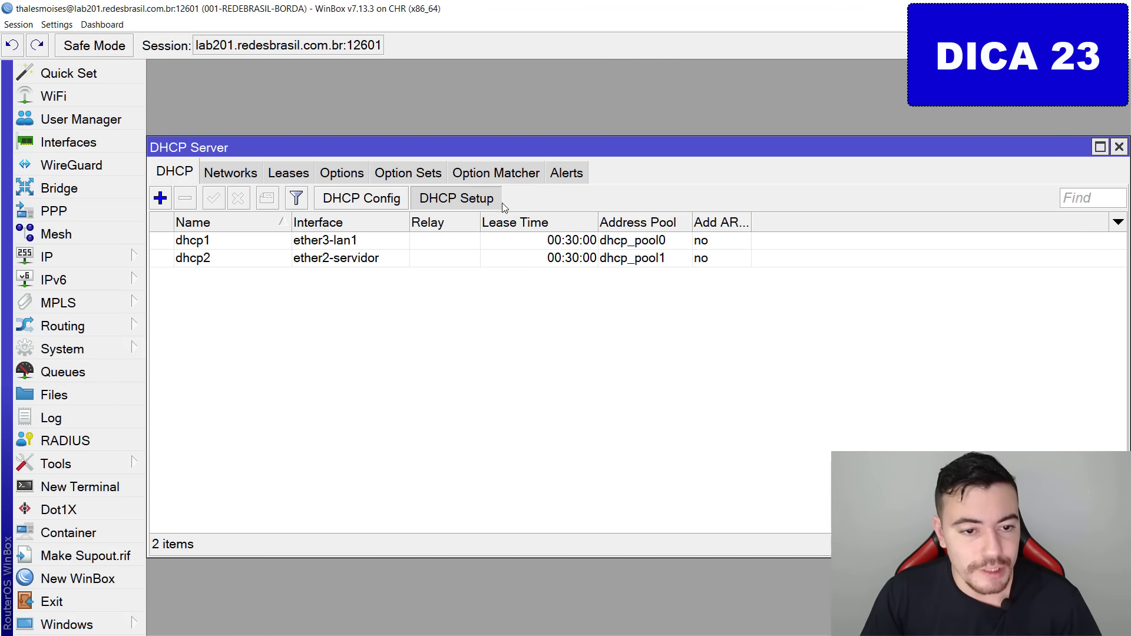
click(699, 345)
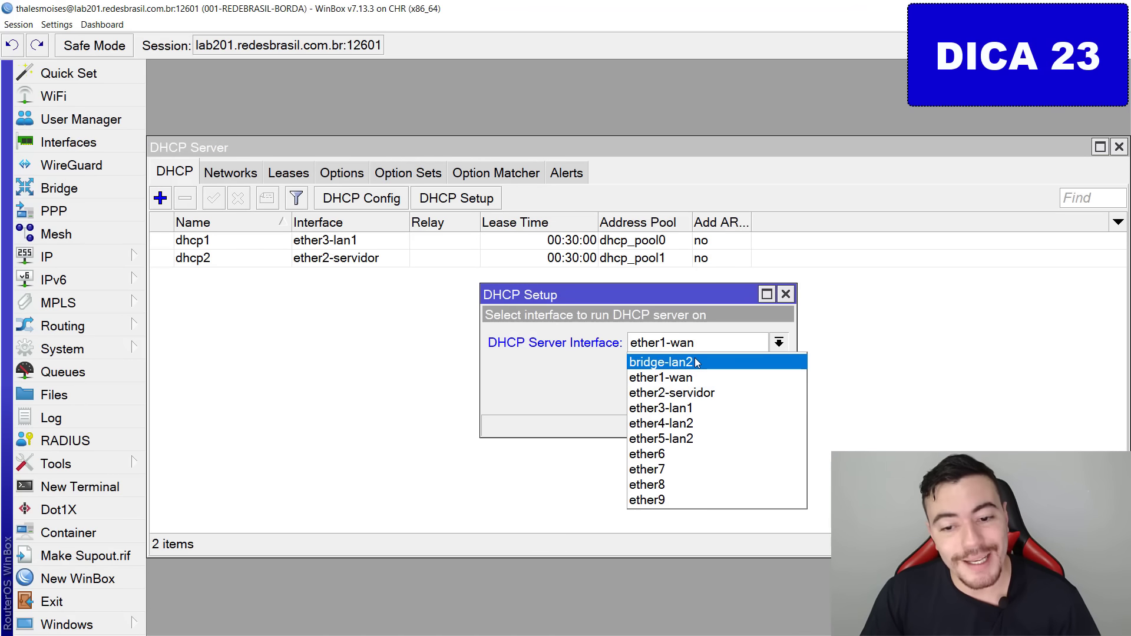
click(698, 357)
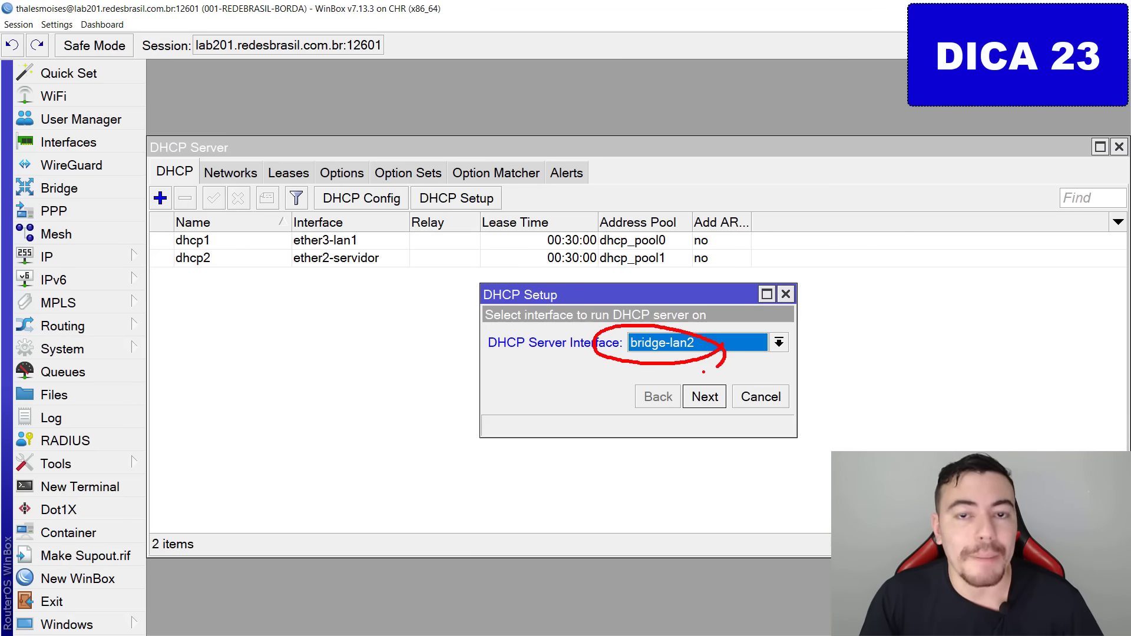
click(717, 401)
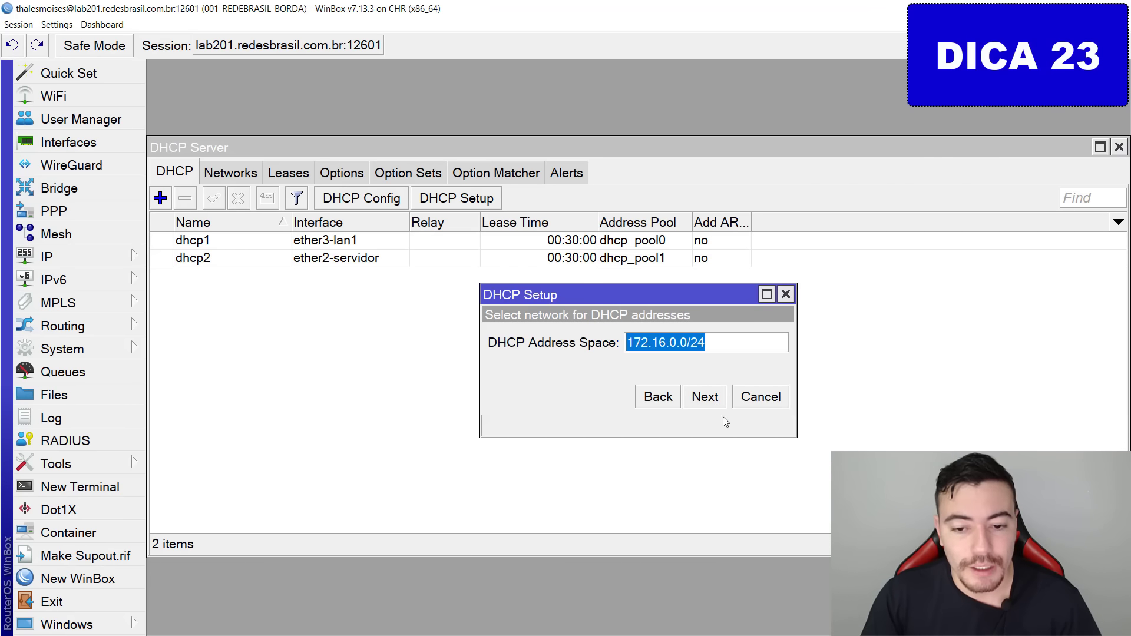
click(707, 400)
click(707, 398)
click(706, 398)
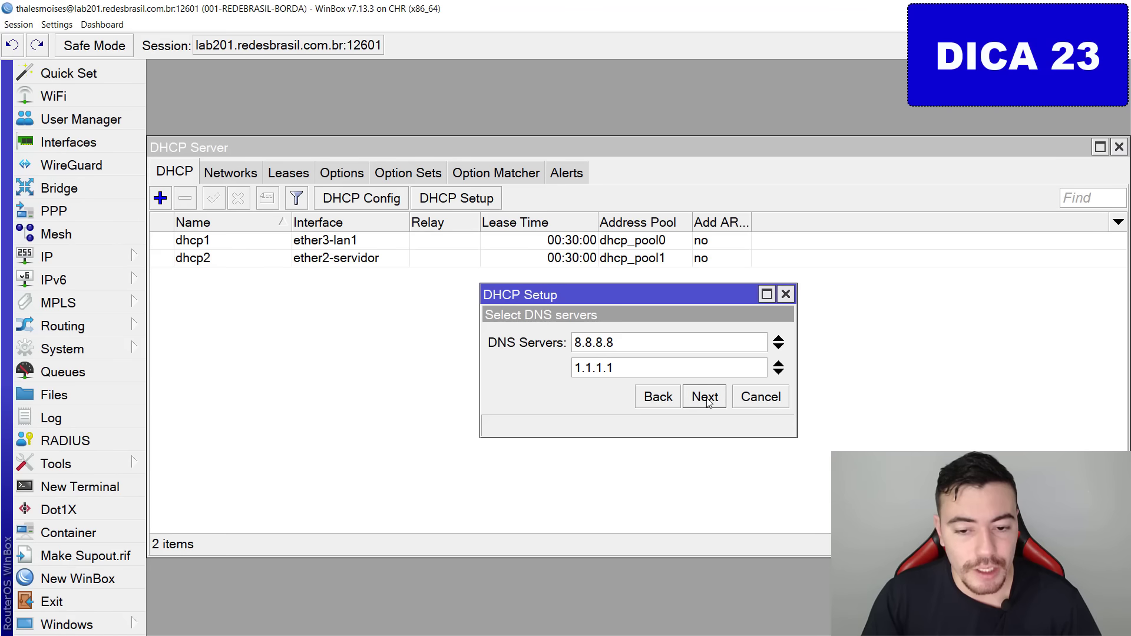
click(706, 398)
click(707, 398)
click(651, 344)
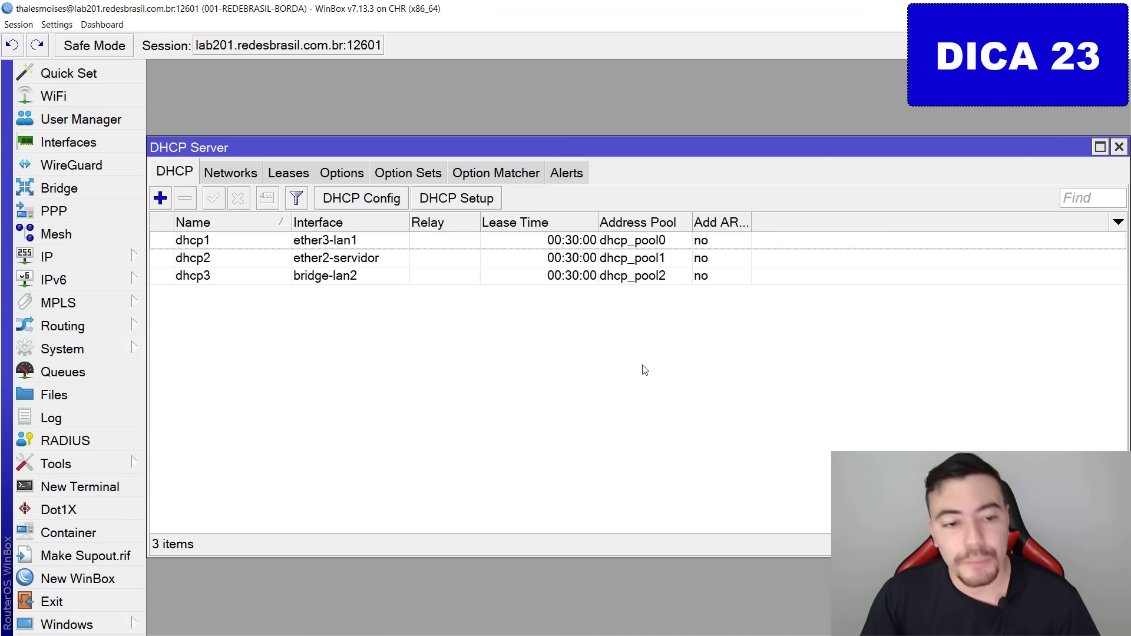
Close the DHCP server window and bring up the router's interface list.
drag(675, 293, 449, 264)
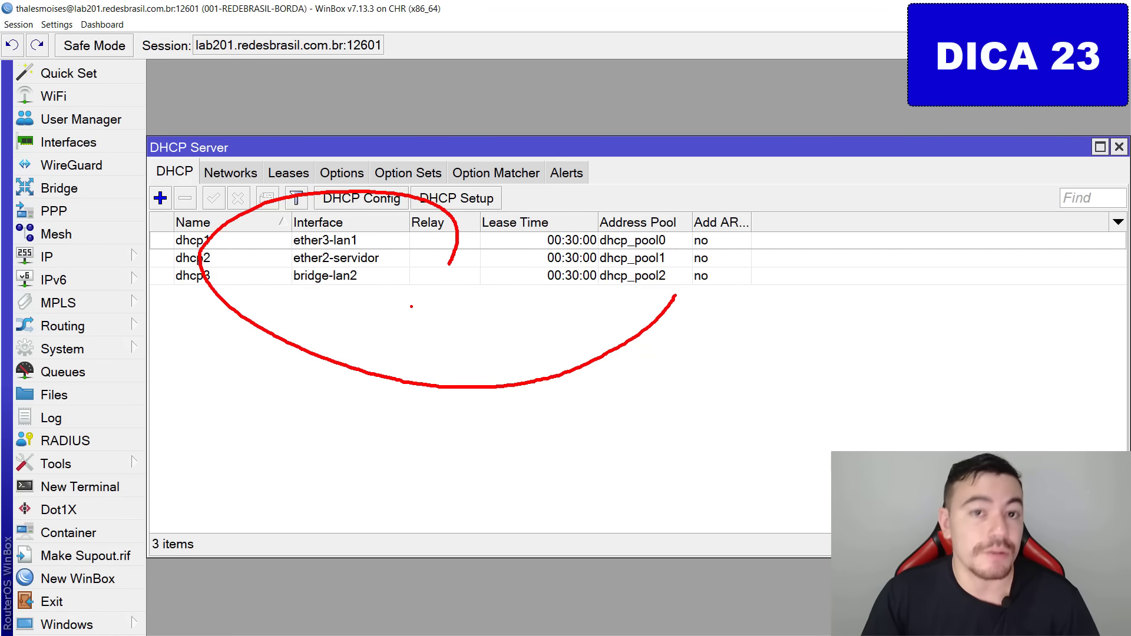
key(Escape)
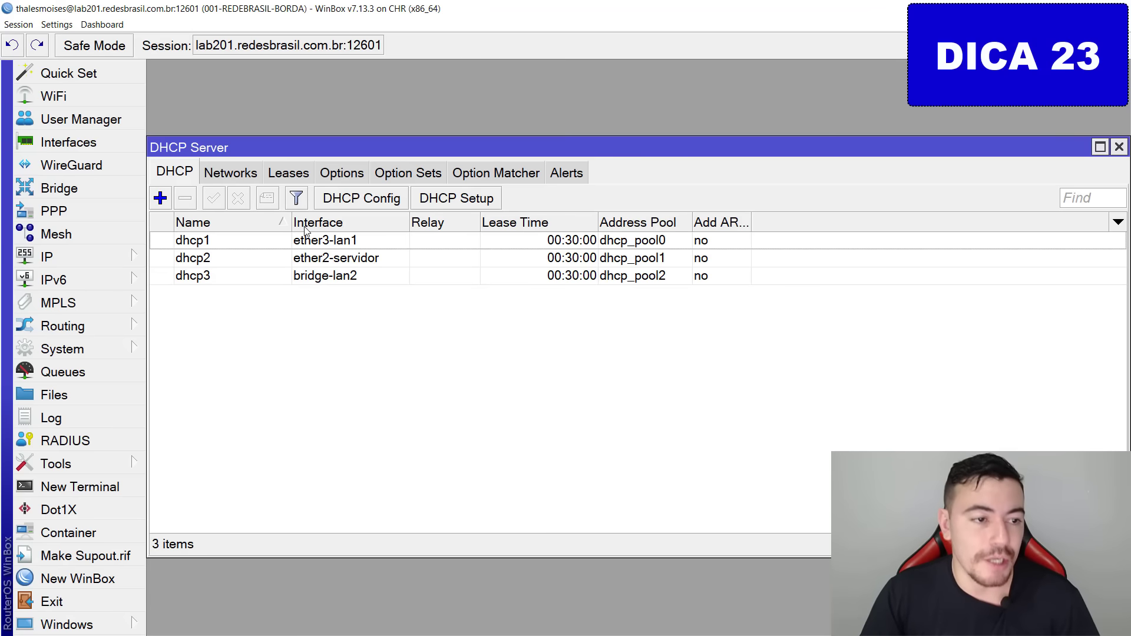
key(Escape)
click(103, 137)
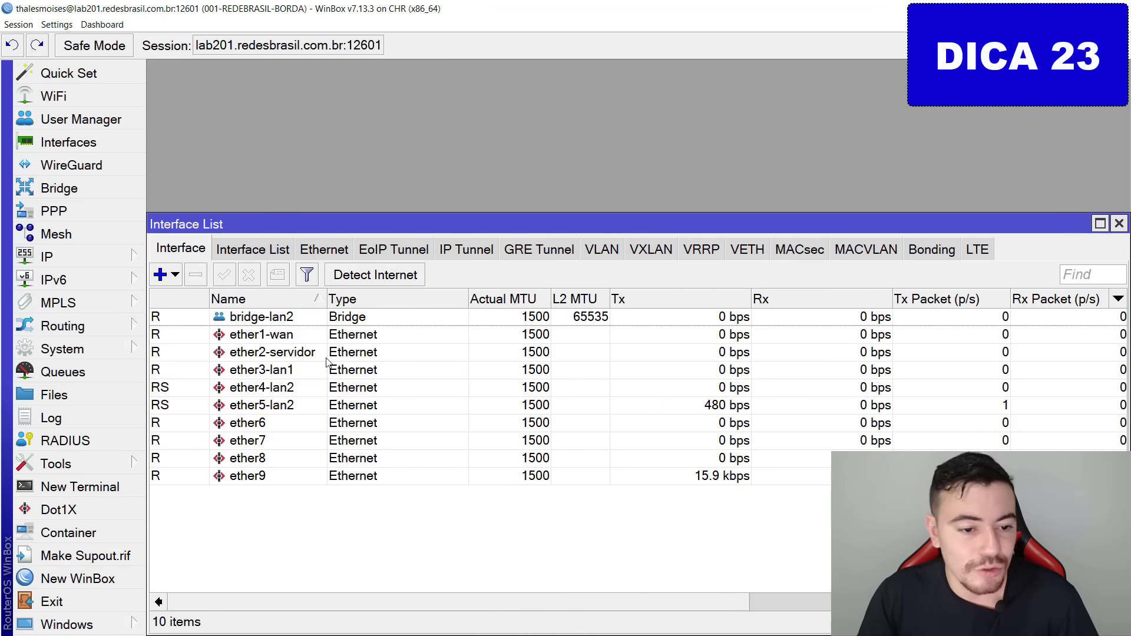
mouse_move(207, 385)
mouse_down()
mouse_move(254, 401)
mouse_move(206, 383)
mouse_move(190, 406)
mouse_up()
key(Escape)
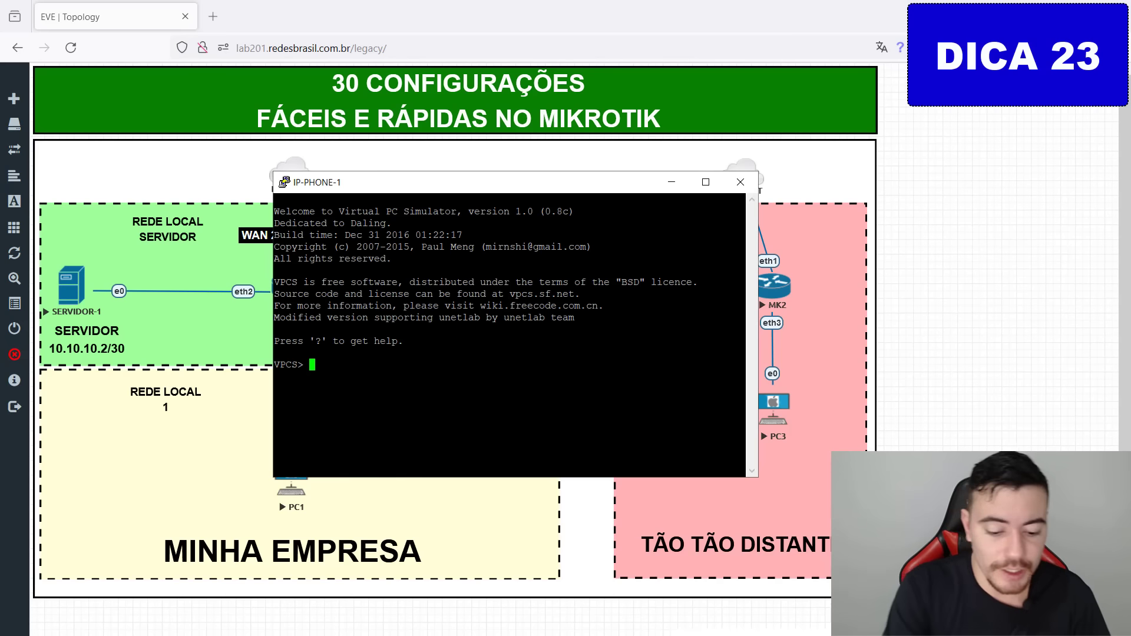
Run dhcp on IP-PHONE-1 so it obtains 172.16.0.254 from the new server.
text(dhcp)
key(Return)
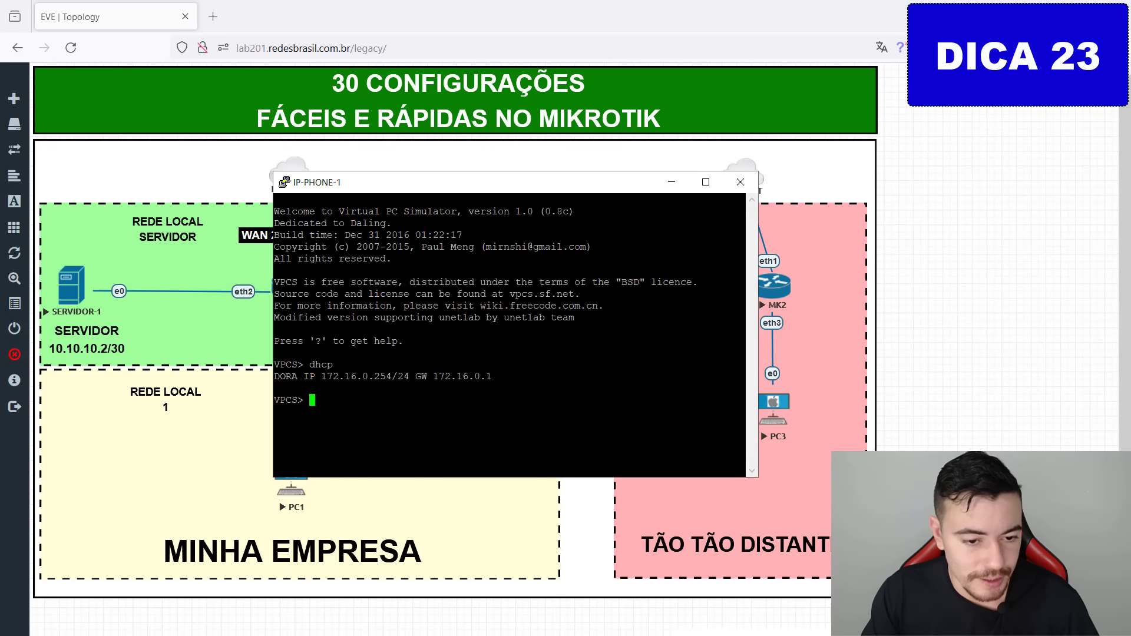
drag(416, 423, 387, 386)
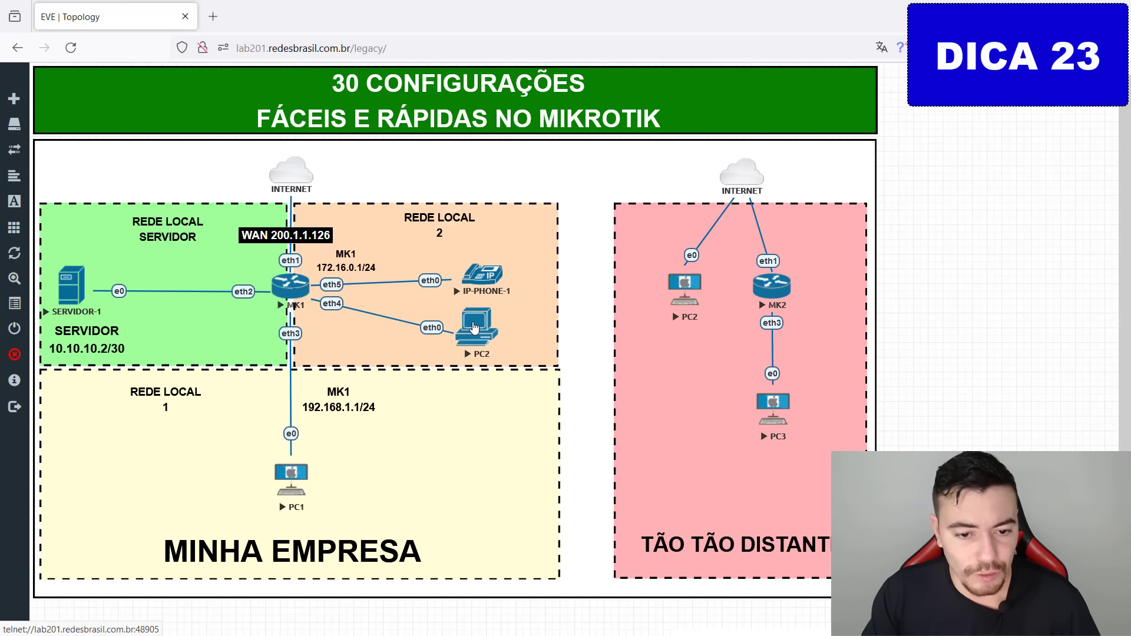
key(ctrl+2)
mouse_move(459, 312)
mouse_down()
mouse_move(519, 305)
mouse_move(433, 325)
mouse_up()
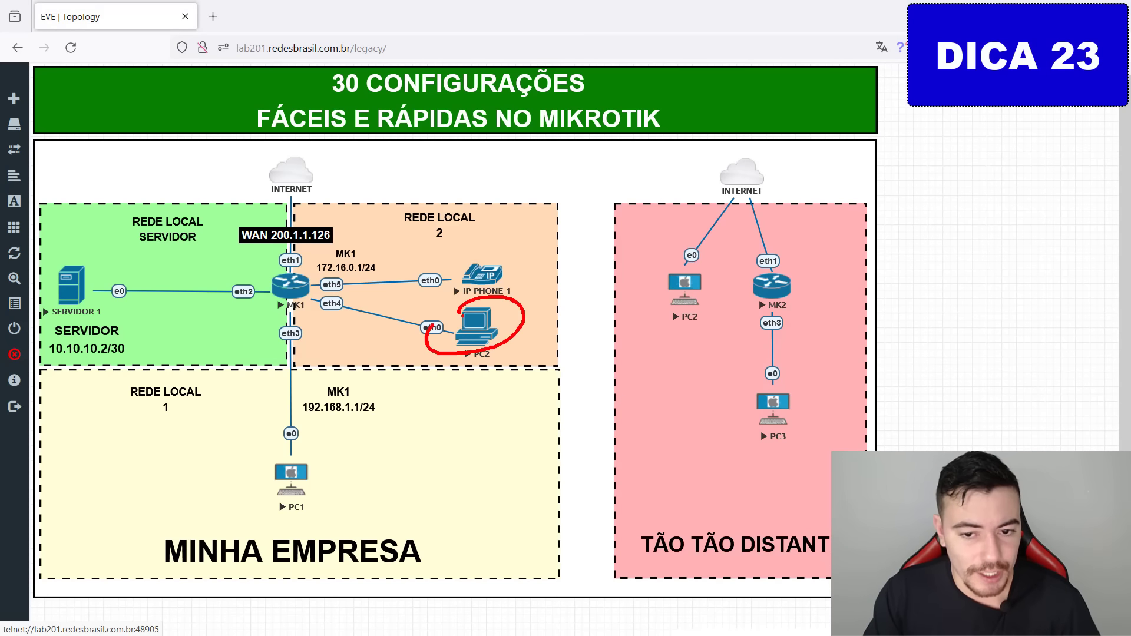
key(Escape)
Run dhcp on PC2 to get 172.16.0.253/24 with gateway 172.16.0.1, then hide its console.
click(489, 329)
mouse_move(474, 197)
mouse_down()
mouse_move(533, 197)
mouse_move(425, 196)
mouse_up()
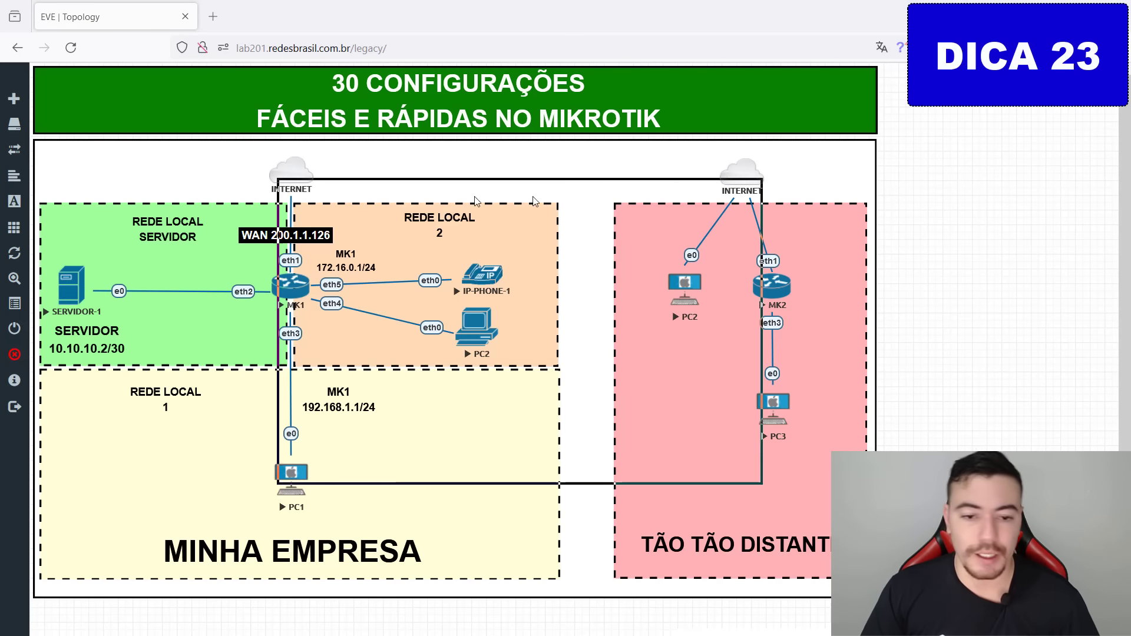
text(d)
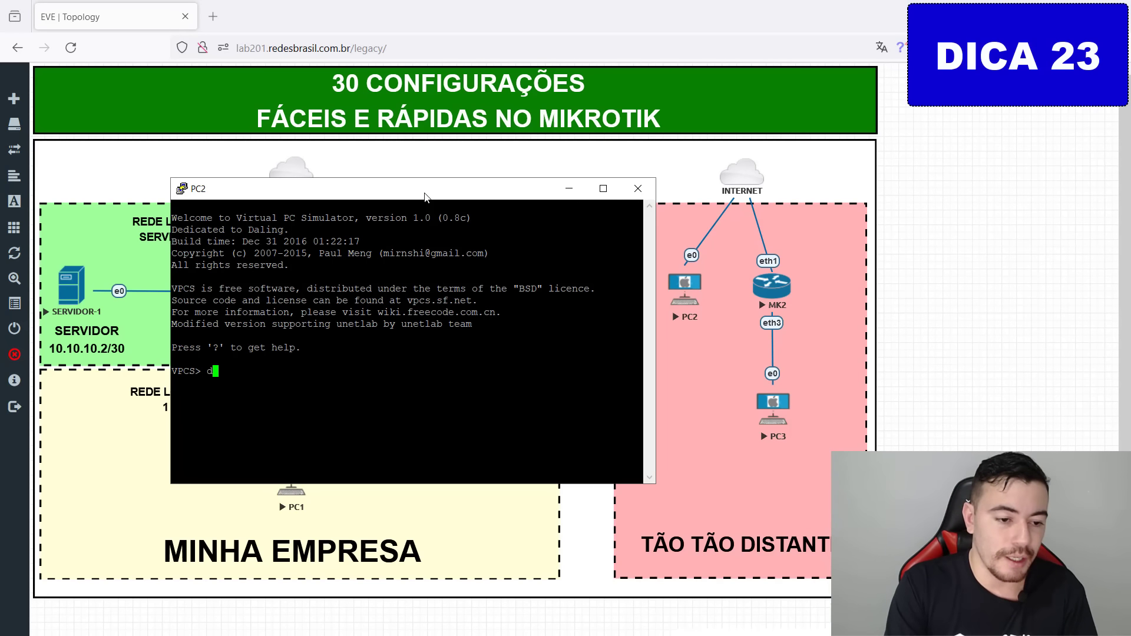
text(hcp)
key(Return)
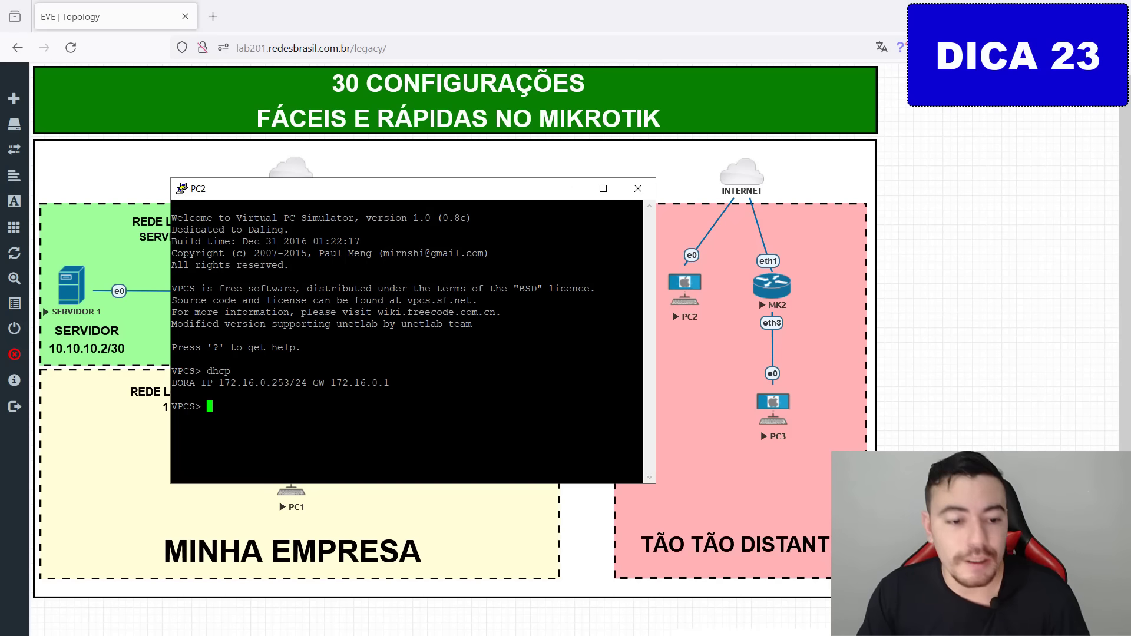
drag(284, 401, 314, 436)
key(Escape)
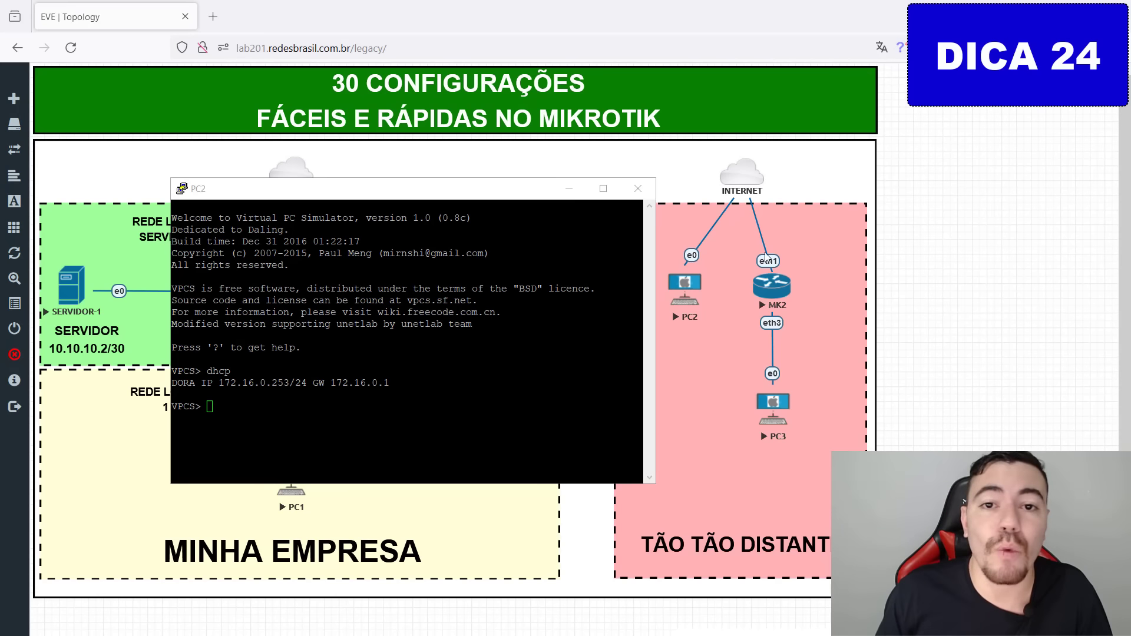
click(569, 188)
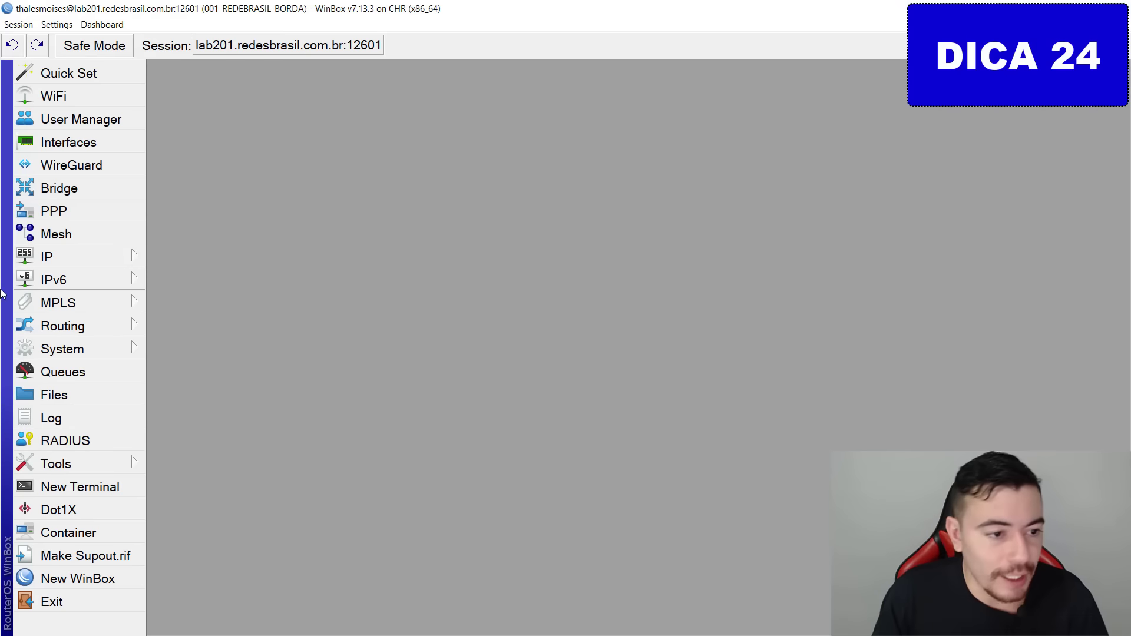
In IP > DHCP Server leases, make the dynamic 172.16.0.254 lease on dhcp3 static.
click(75, 257)
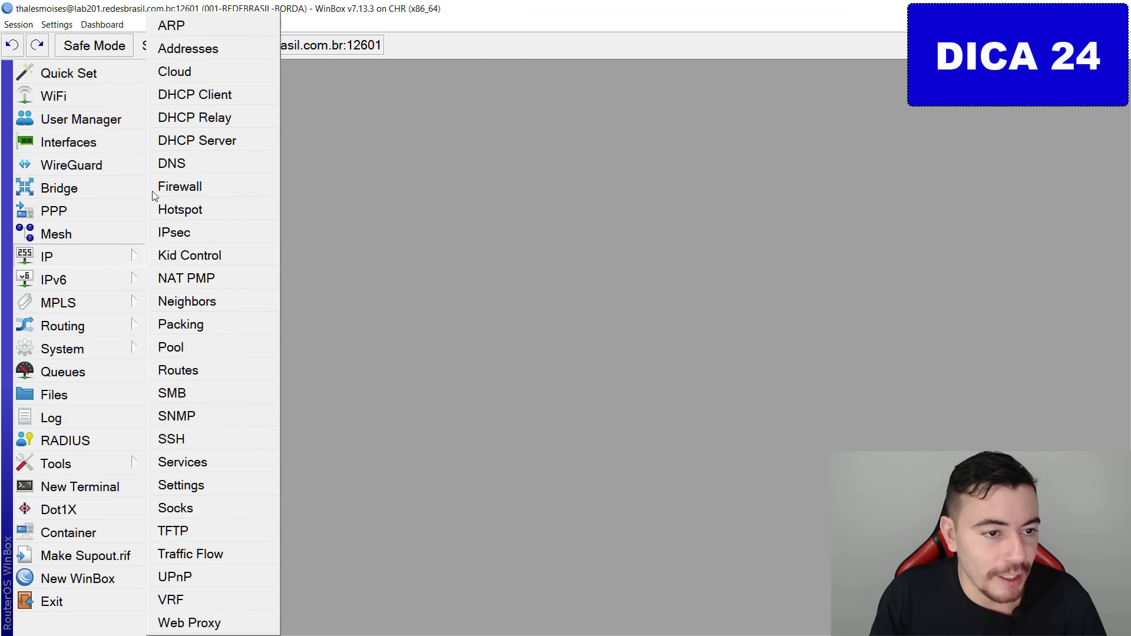
click(199, 146)
click(285, 172)
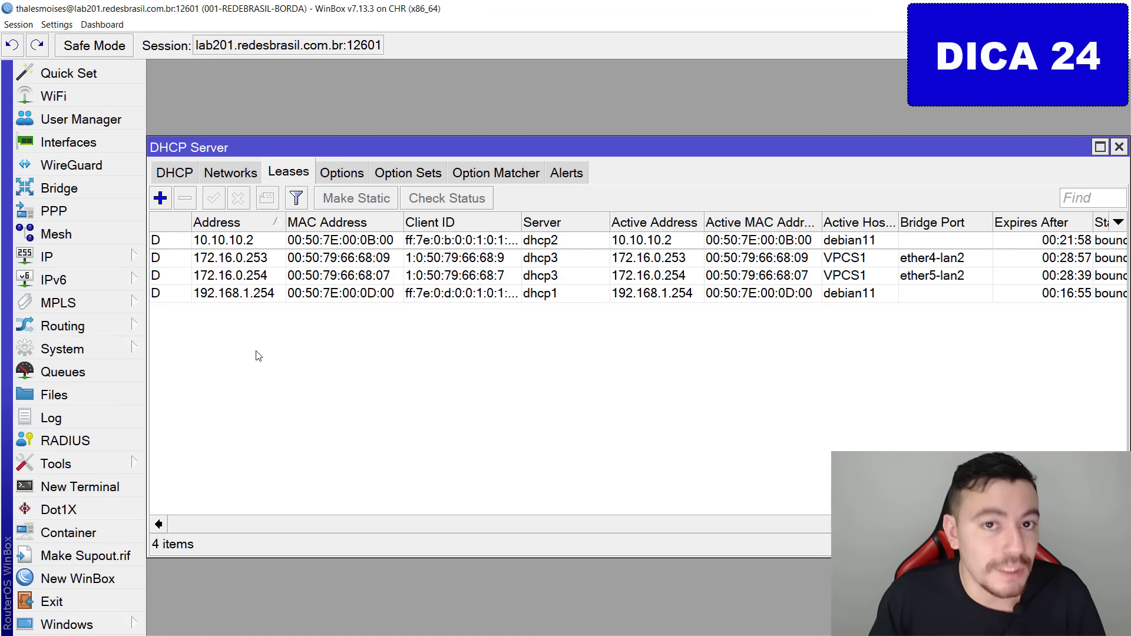
click(278, 259)
click(272, 277)
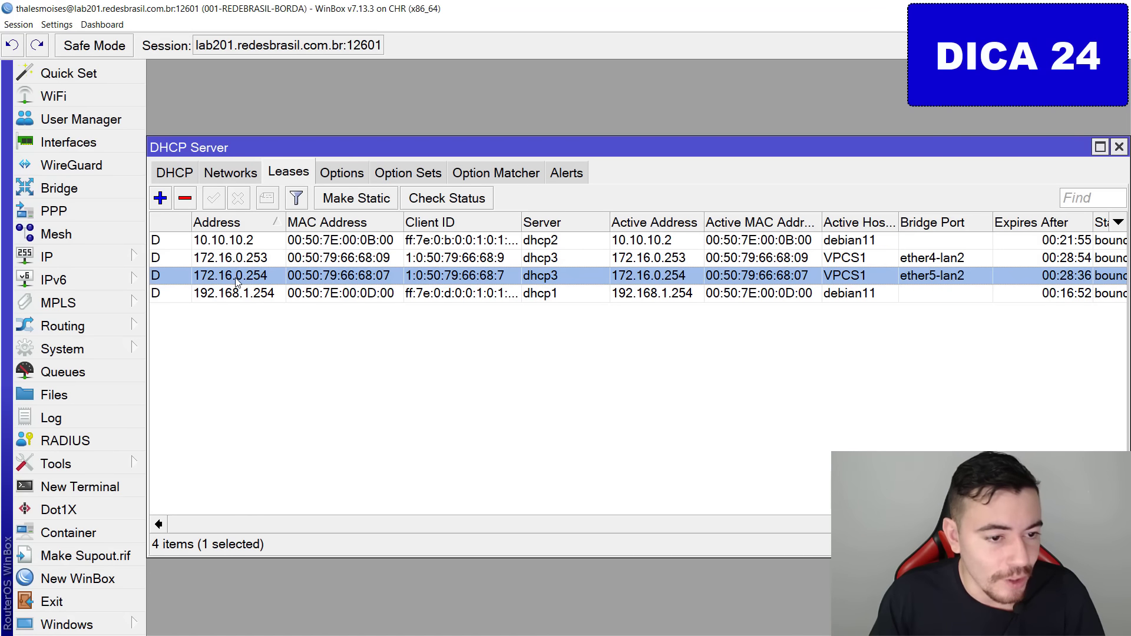
right_click(281, 278)
click(215, 328)
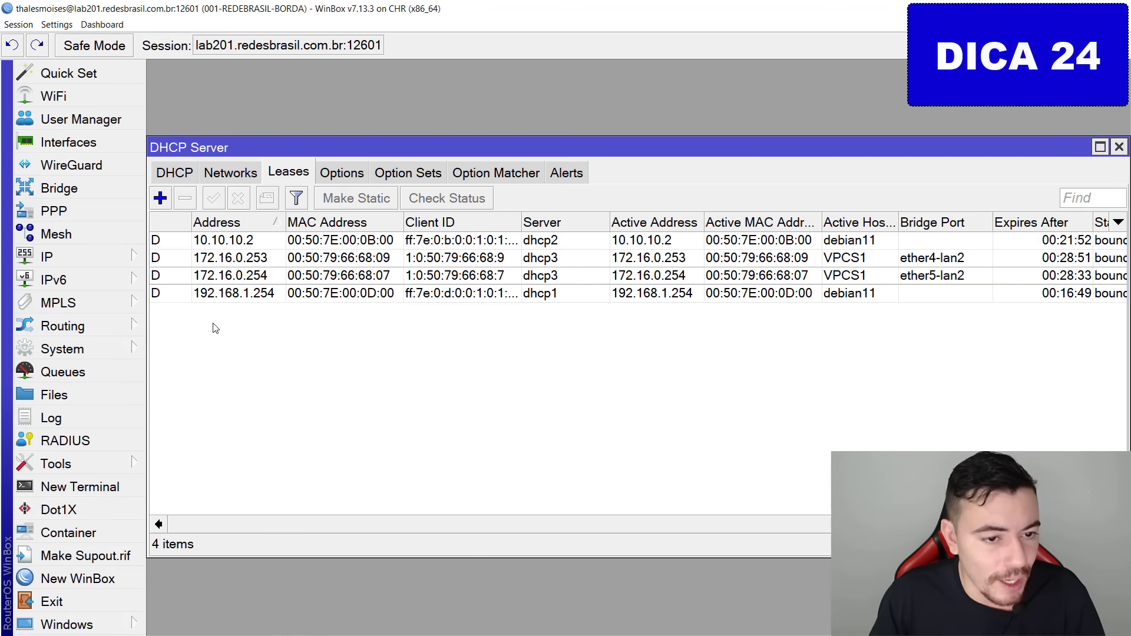
click(265, 275)
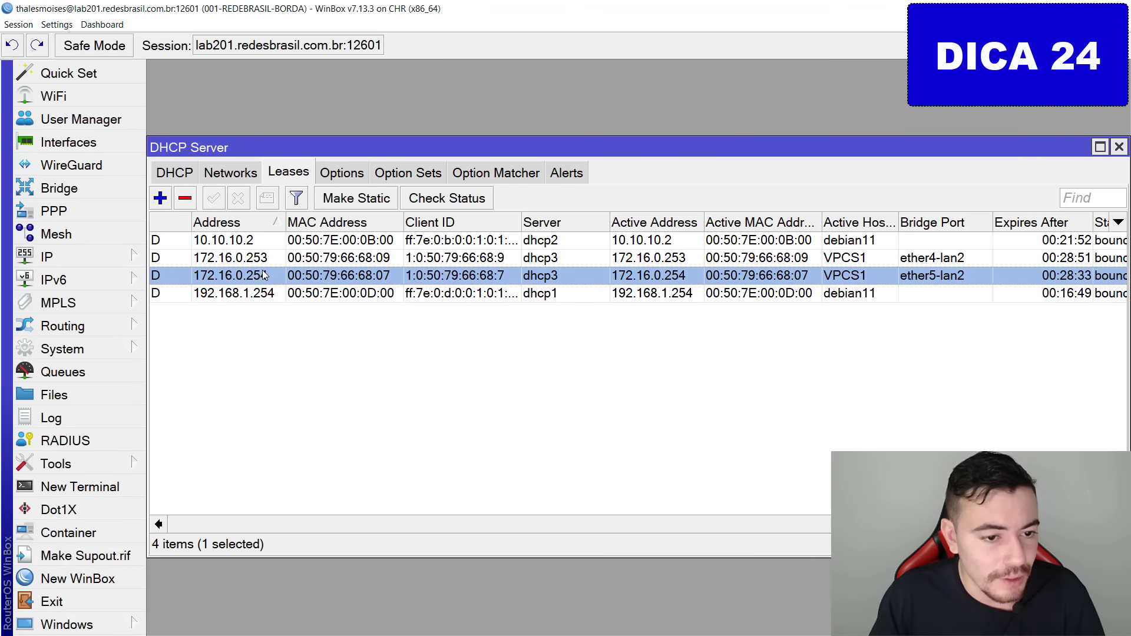
click(387, 206)
click(367, 380)
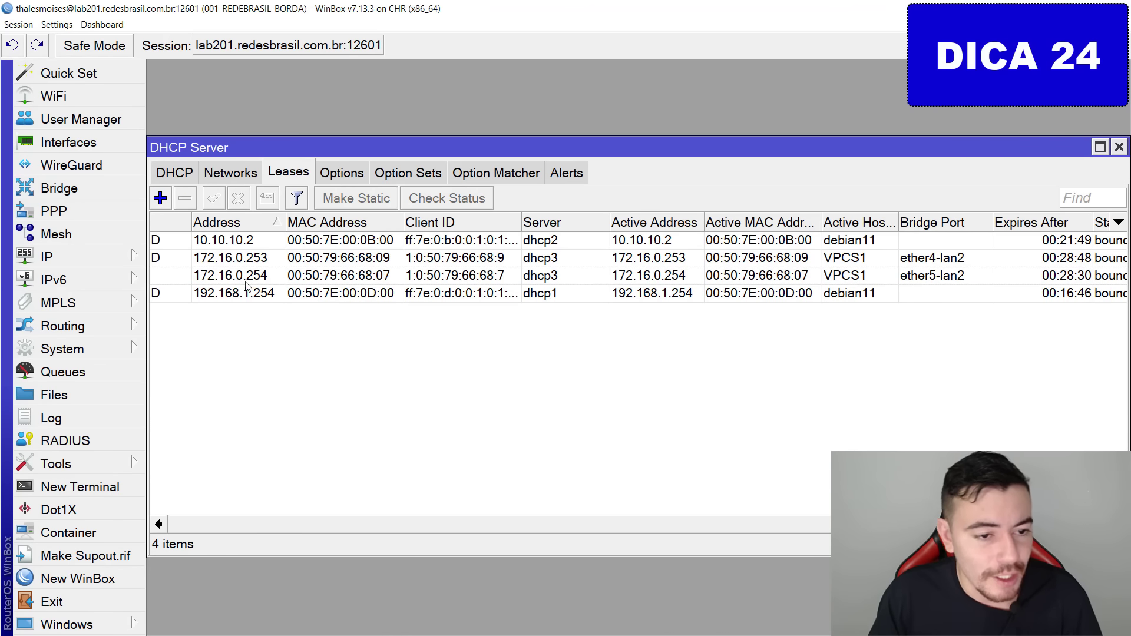
click(242, 277)
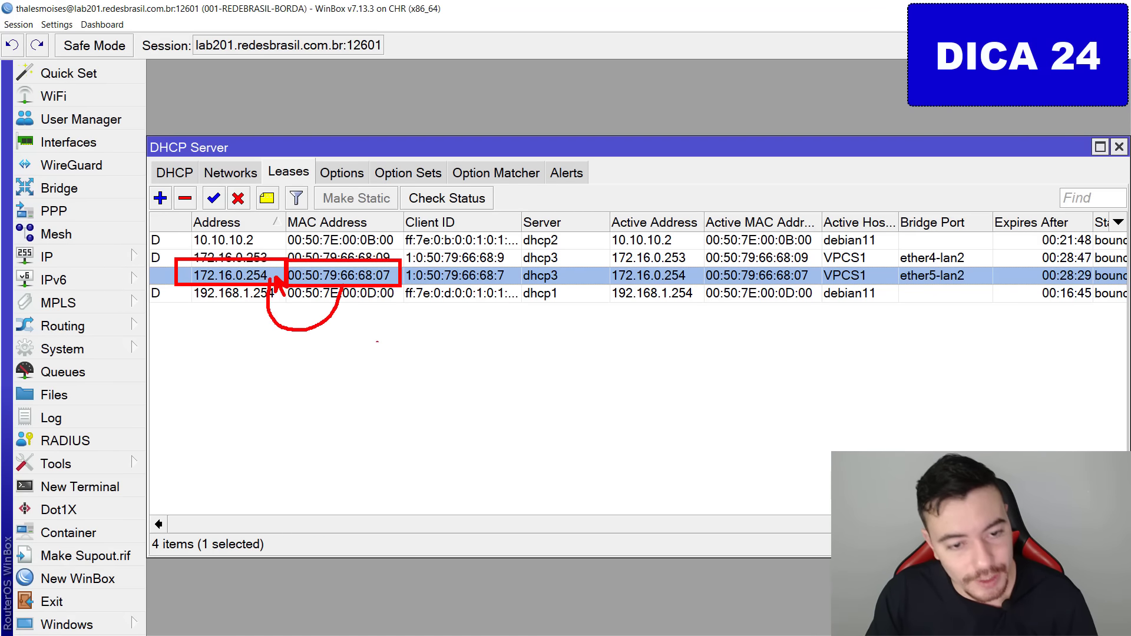
Change the static lease's address from 172.16.0.254 to 172.16.0.10 and save it.
double_click(267, 277)
click(670, 170)
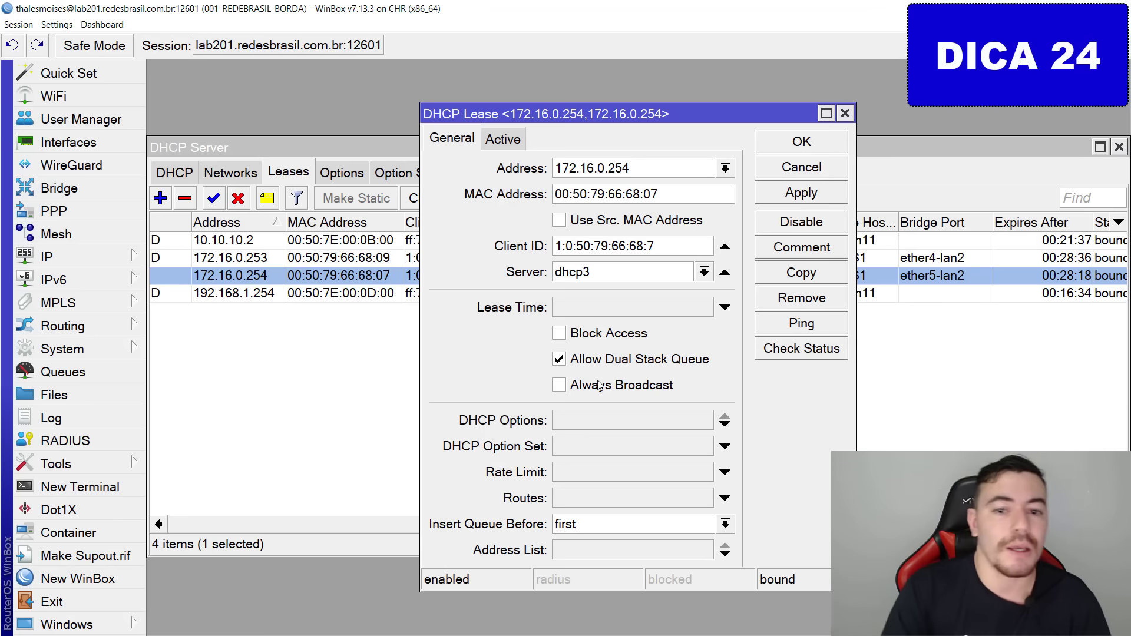
key(BackSpace)
key(BackSpace)
key(BackSpace)
text(10)
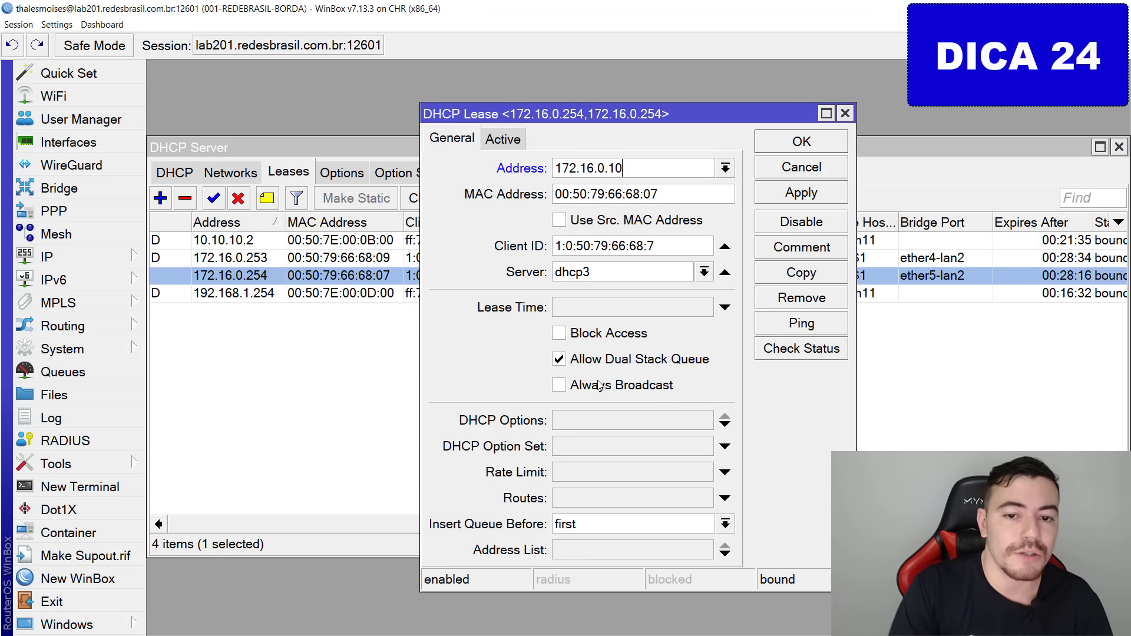
key(Return)
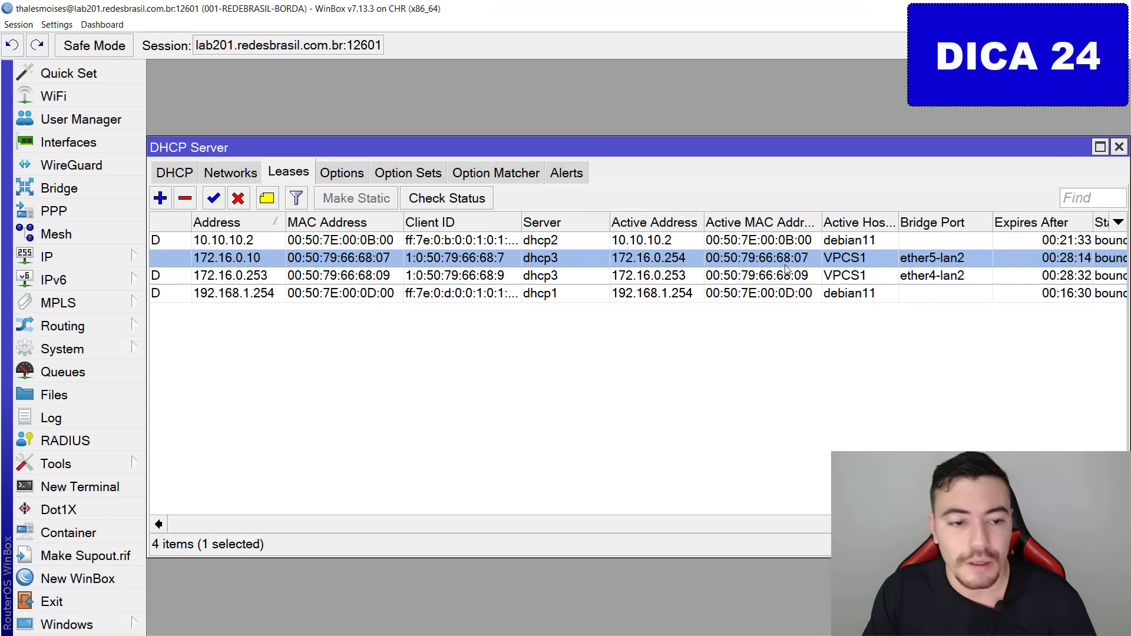
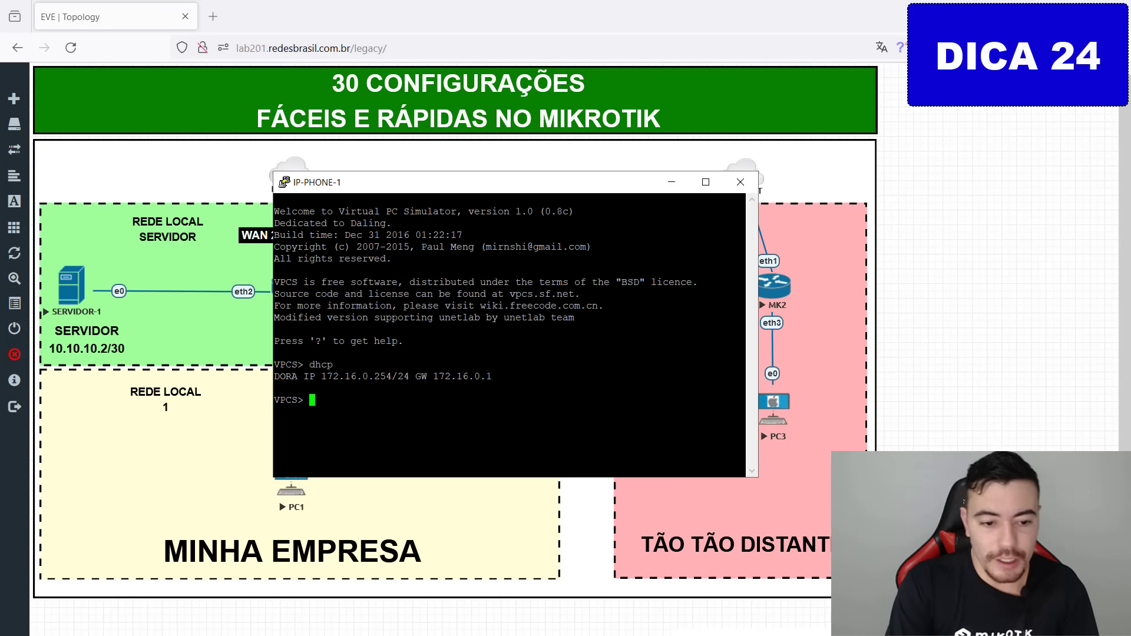
Run dhcp on IP-PHONE-1 so it now leases 172.16.0.10/24.
text(dhcp)
key(Return)
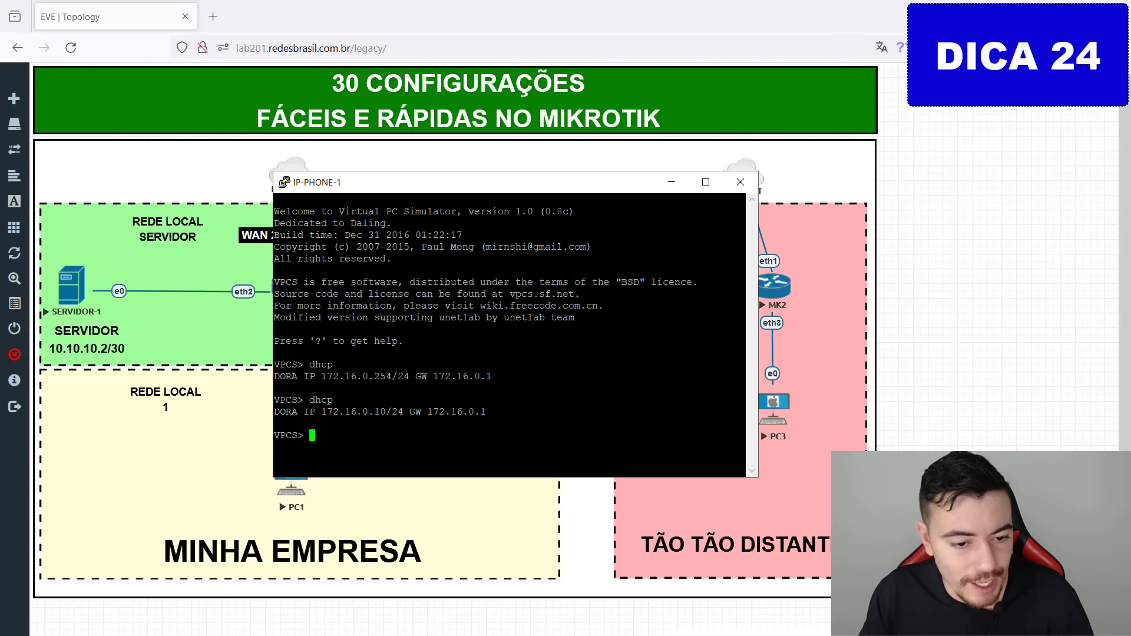
mouse_move(391, 369)
mouse_down()
mouse_move(342, 405)
mouse_move(410, 359)
mouse_up()
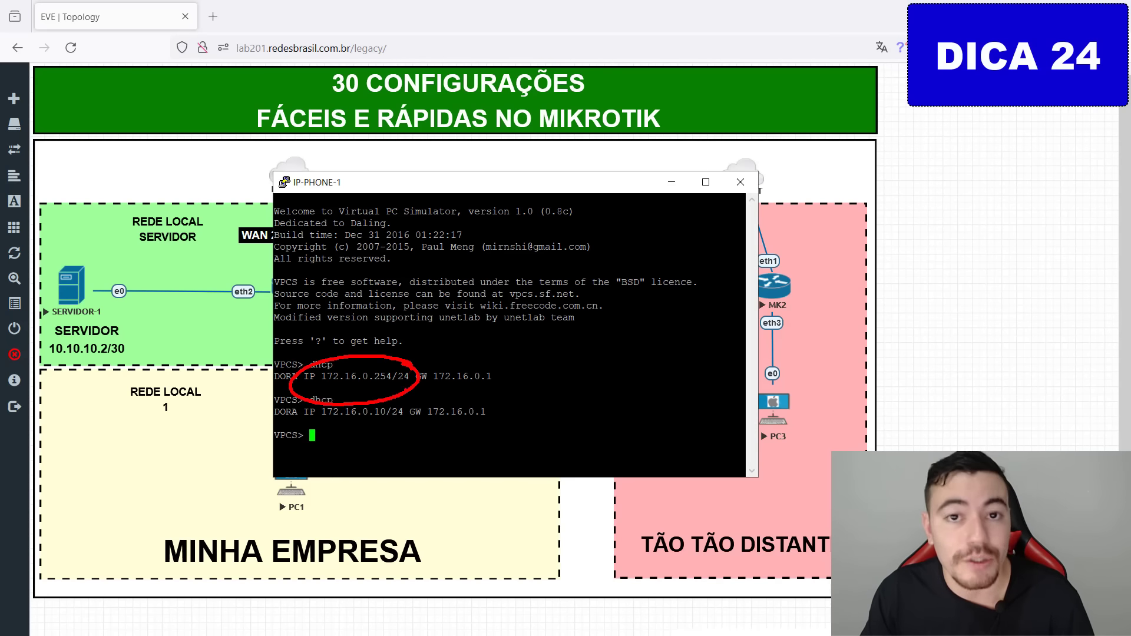
key(Escape)
key(ctrl+2)
mouse_move(317, 398)
mouse_down()
mouse_move(420, 431)
mouse_move(479, 481)
mouse_up()
key(Escape)
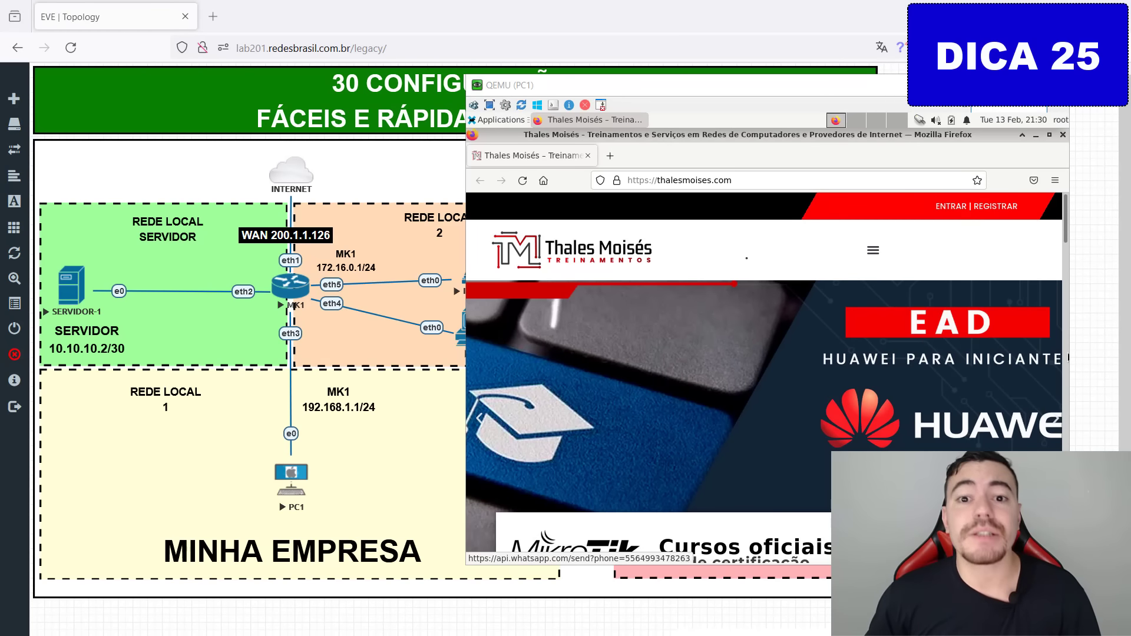
Load fast.com in PC1's Firefox to run a baseline speed test.
click(667, 180)
text(f)
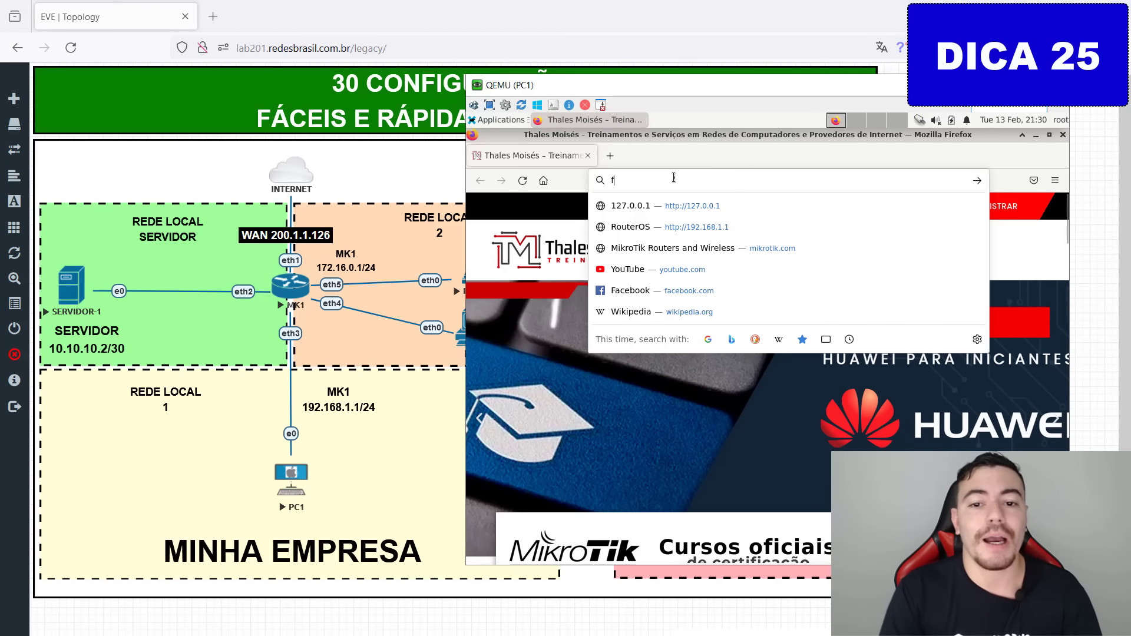
text(ast.com)
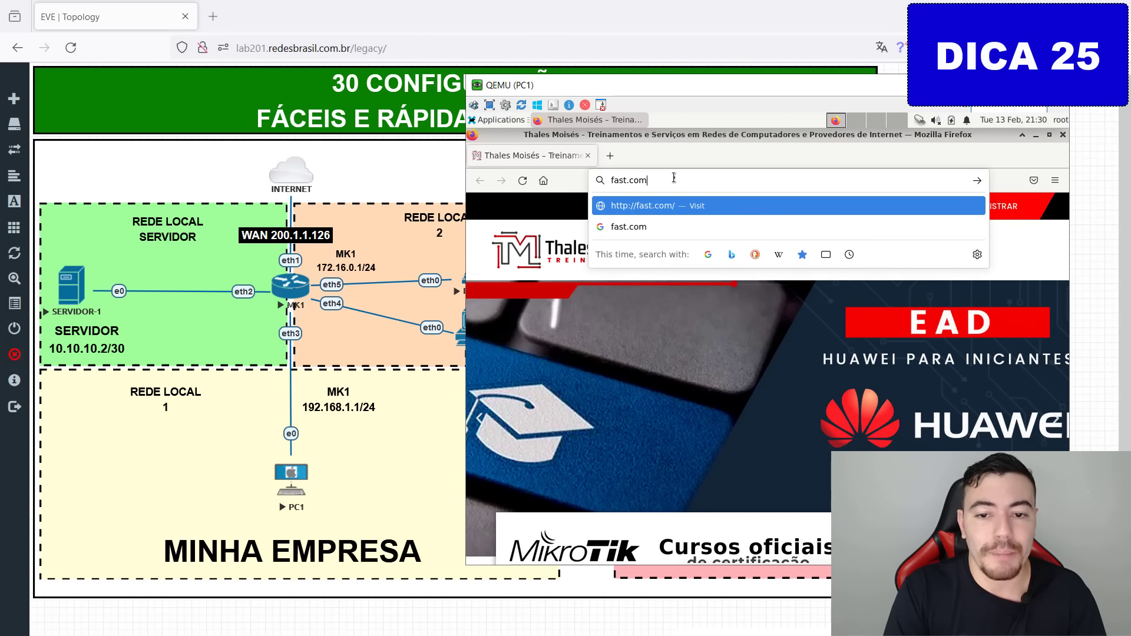
key(Return)
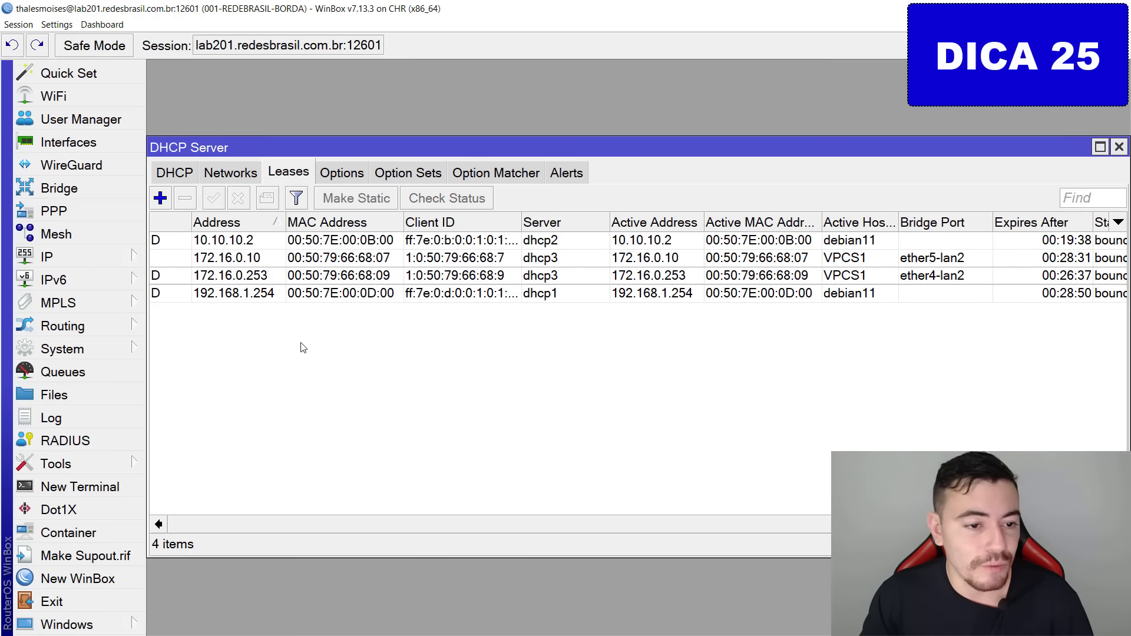
Close the DHCP leases and start a new simple queue named QOS-PC1.
click(111, 261)
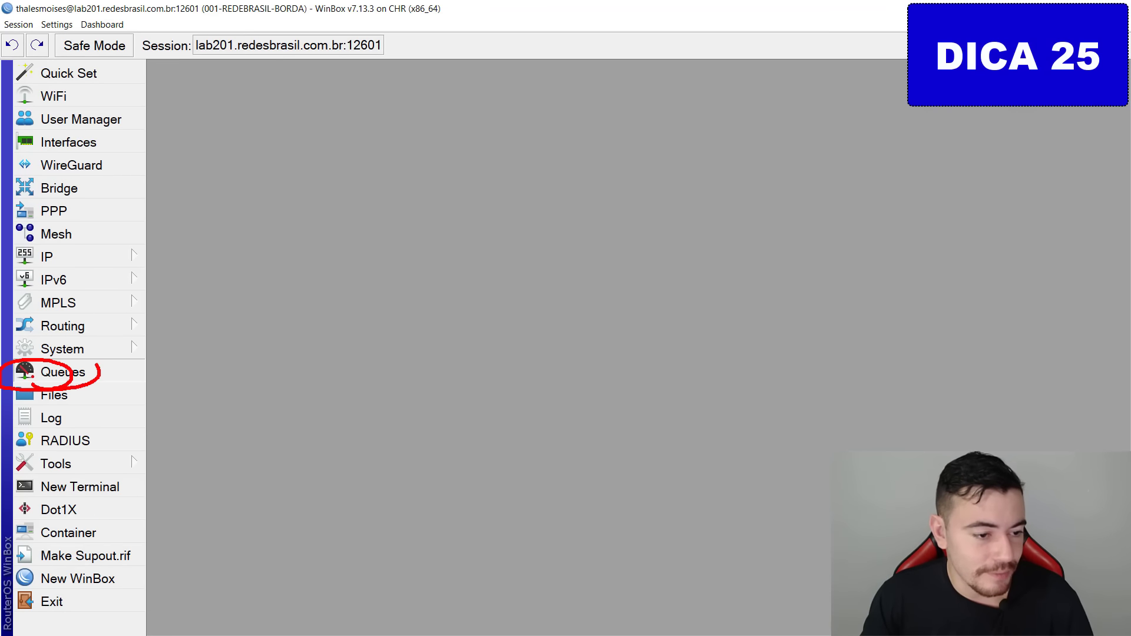
click(84, 371)
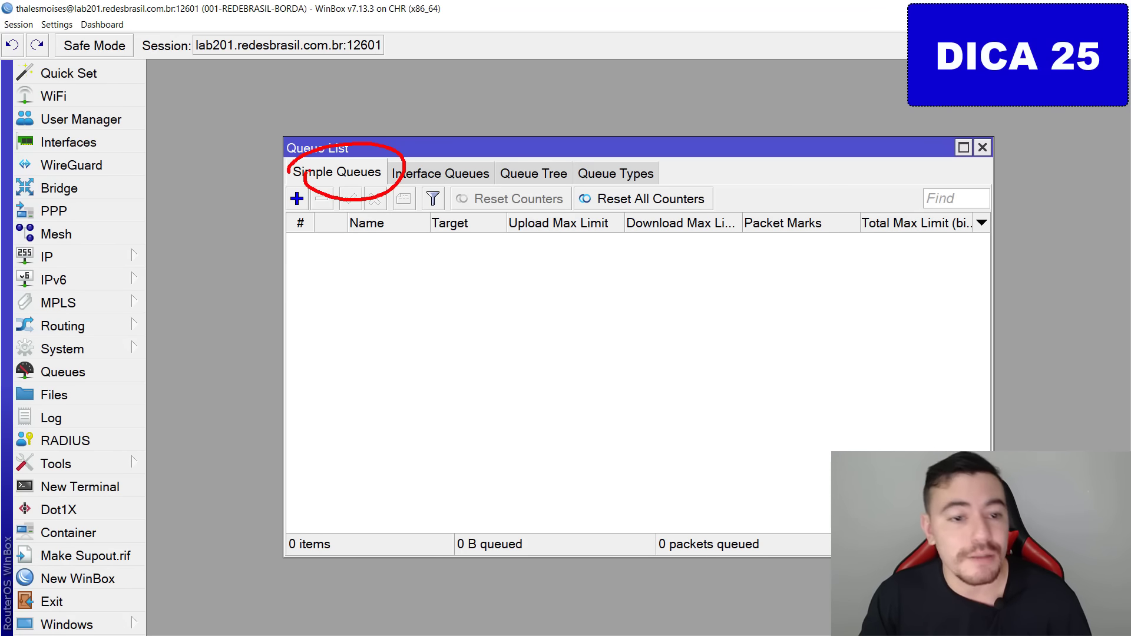
click(298, 199)
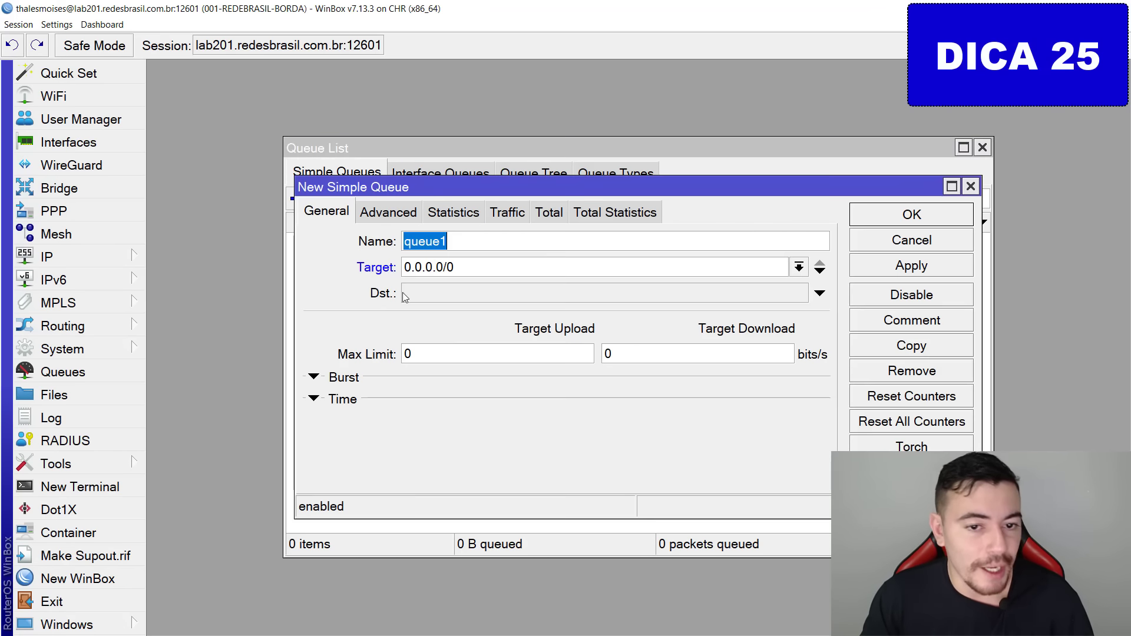
text(QOS-P1)
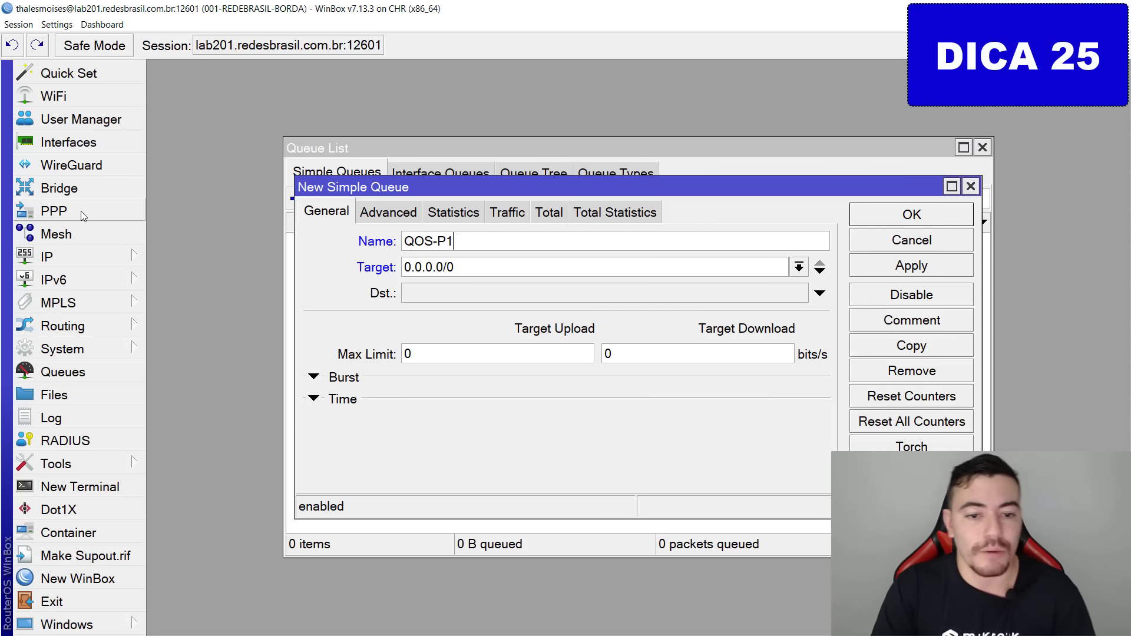
key(BackSpace)
text(C1)
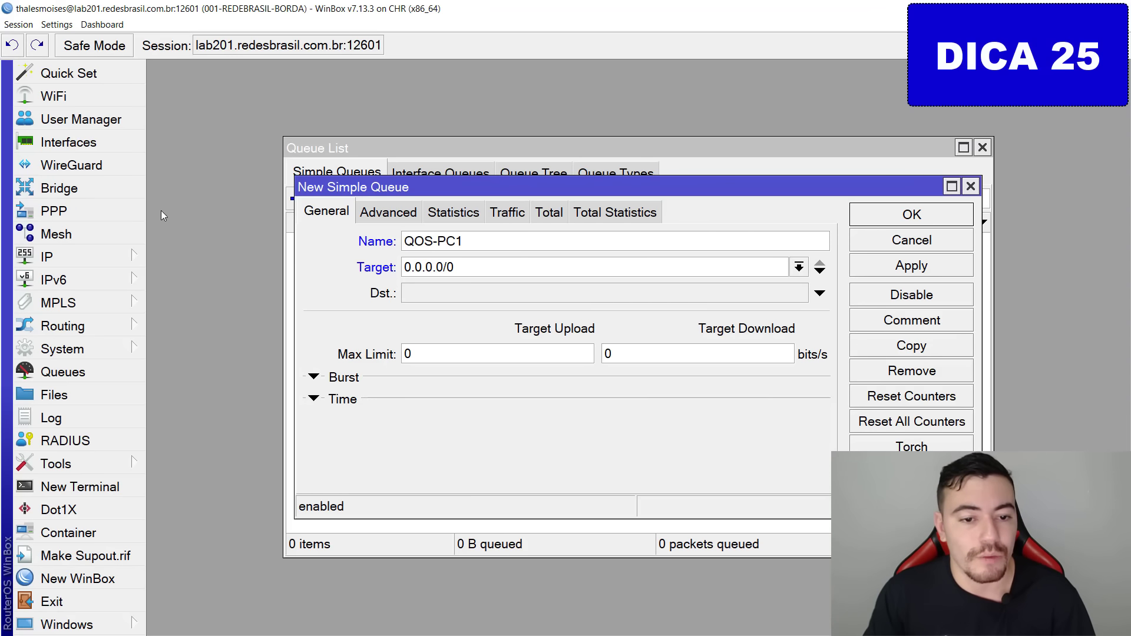
key(Tab)
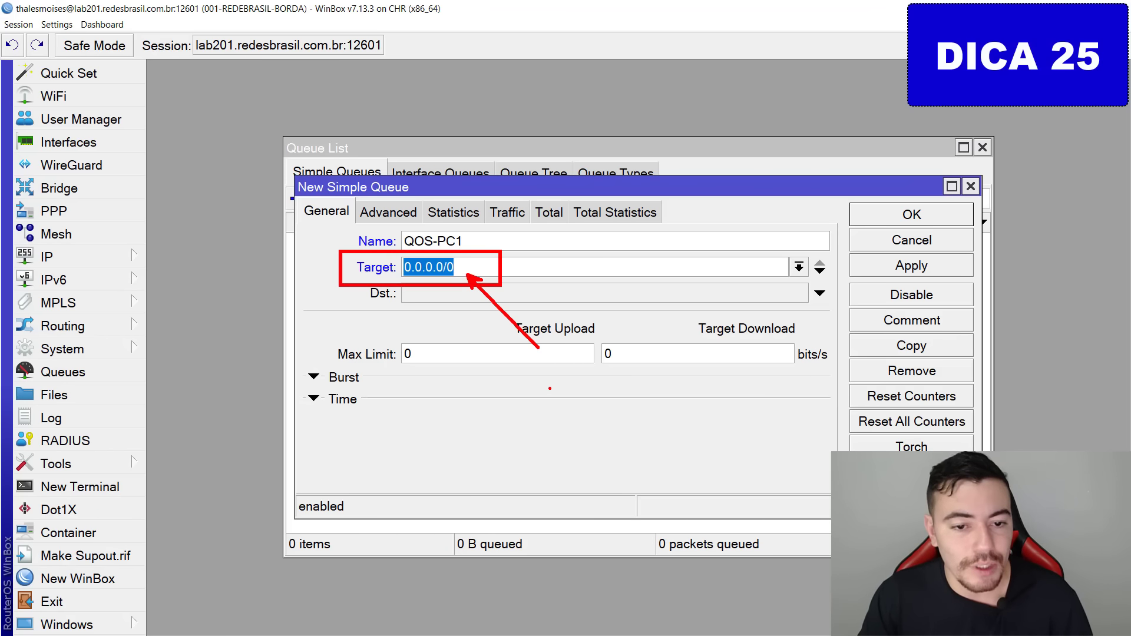
Set the queue's target to 192.168.1.254 with max limit 1M upload / 5M download, then save.
double_click(437, 243)
key(Tab)
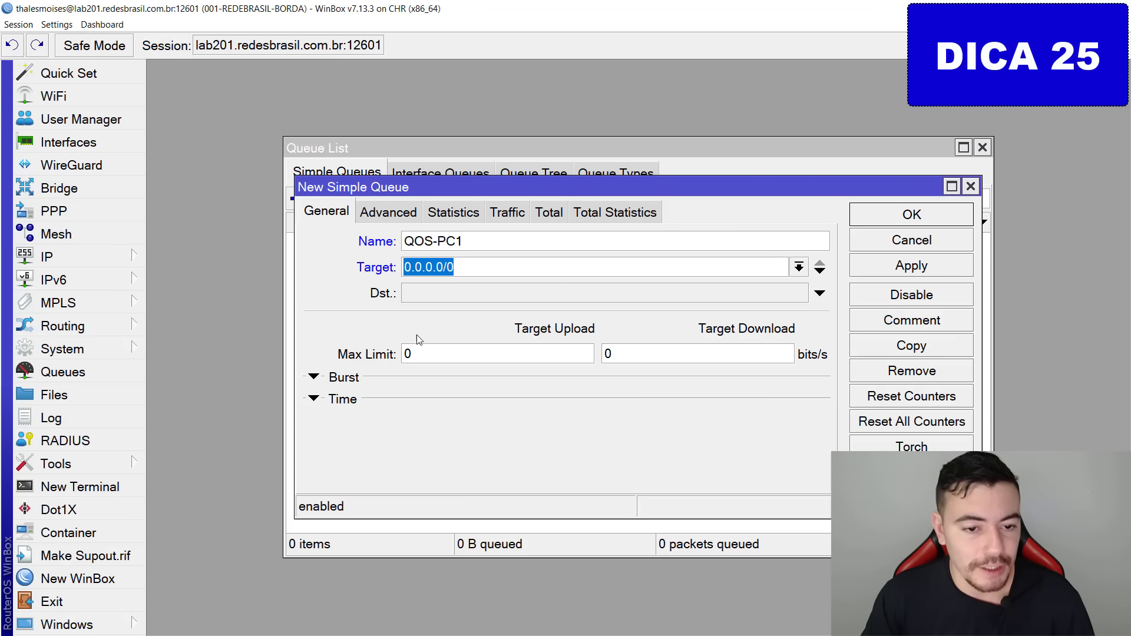
drag(461, 185, 533, 86)
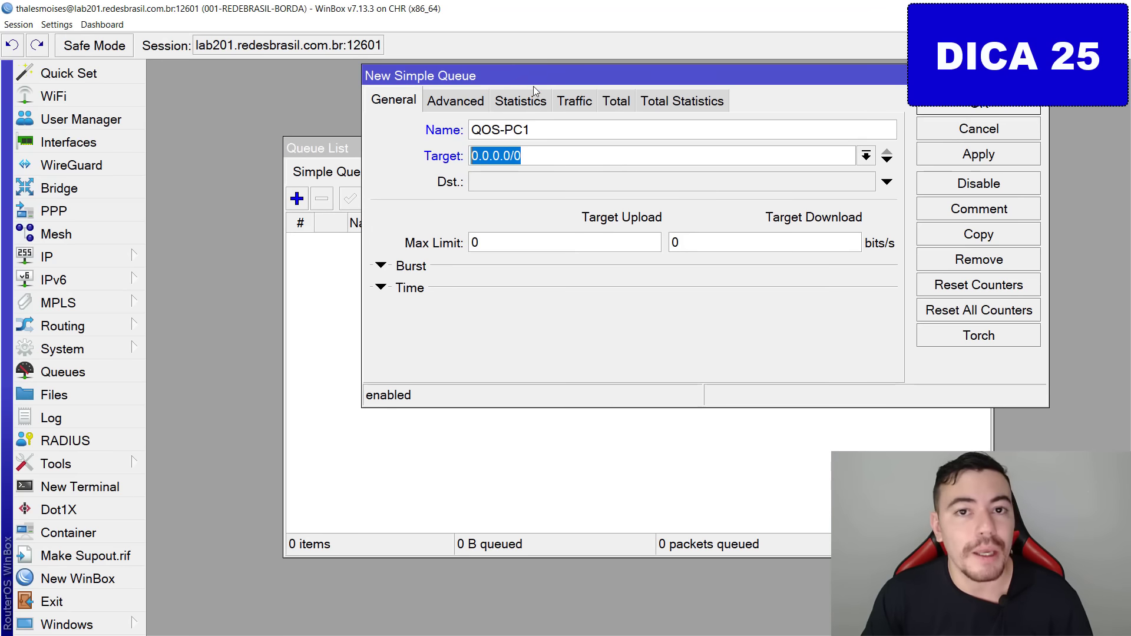
text(1)
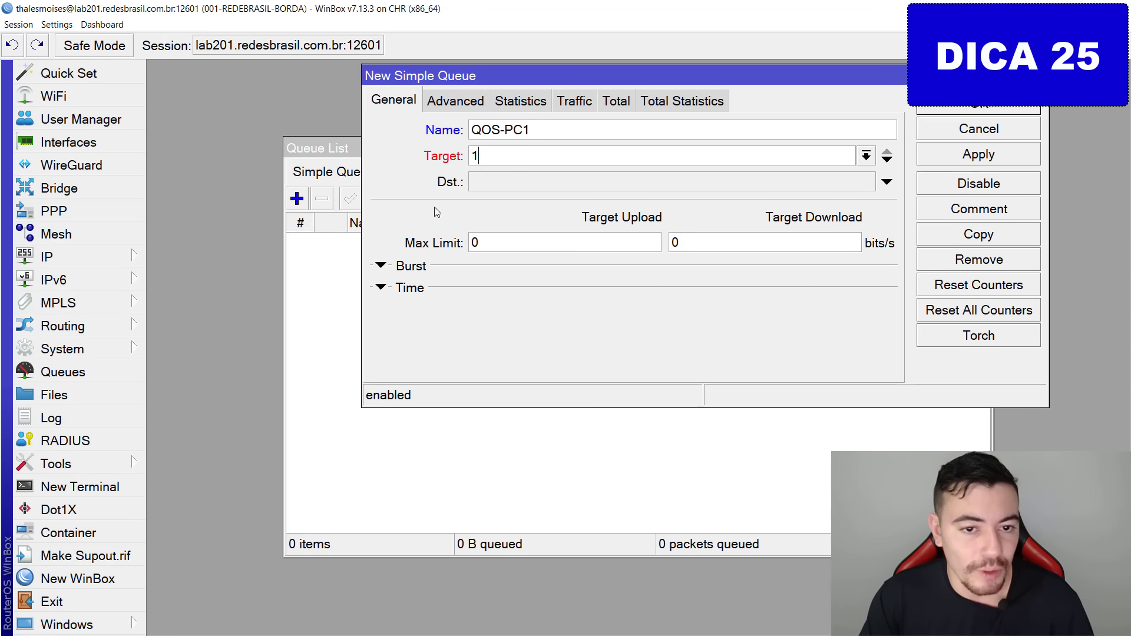
text(92.168.1.)
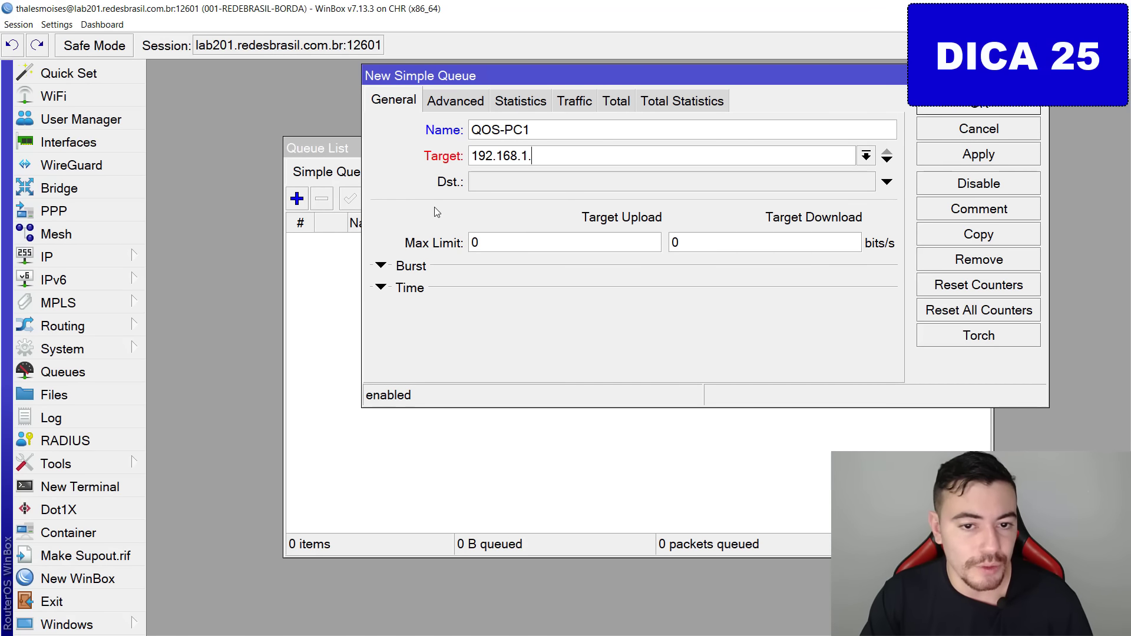
text(254)
key(Tab)
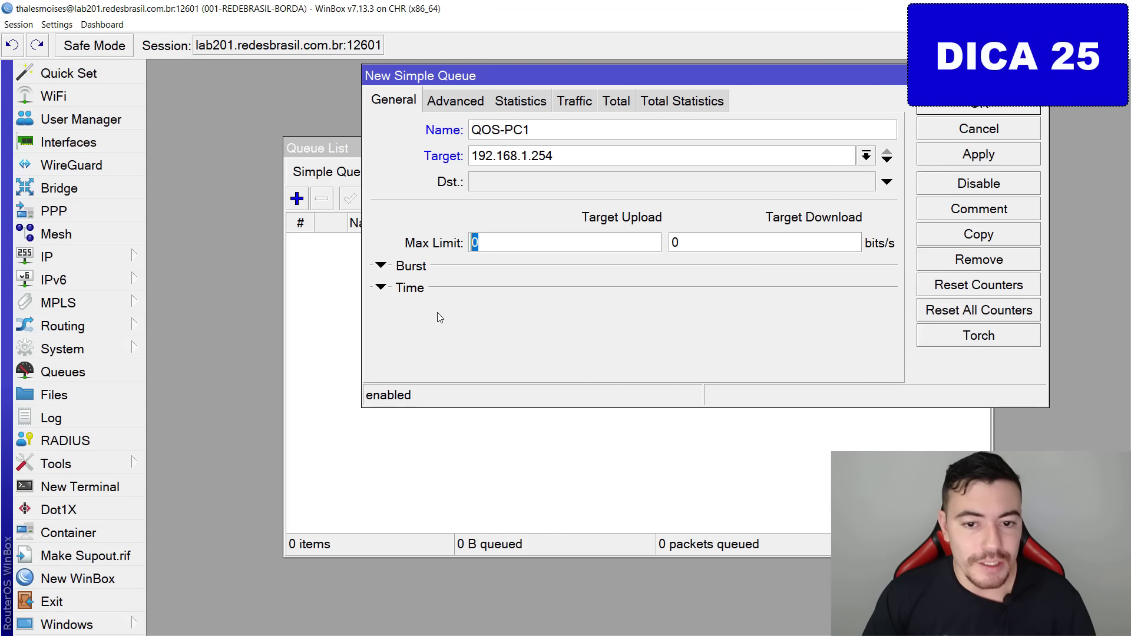
text(1M)
key(Tab)
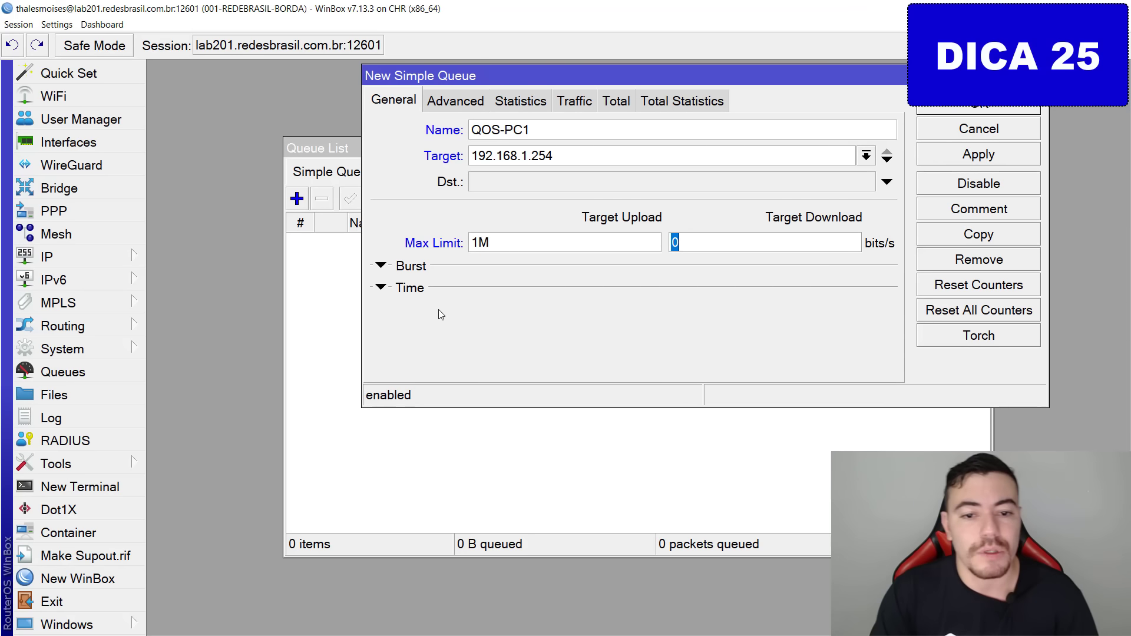
text(5m)
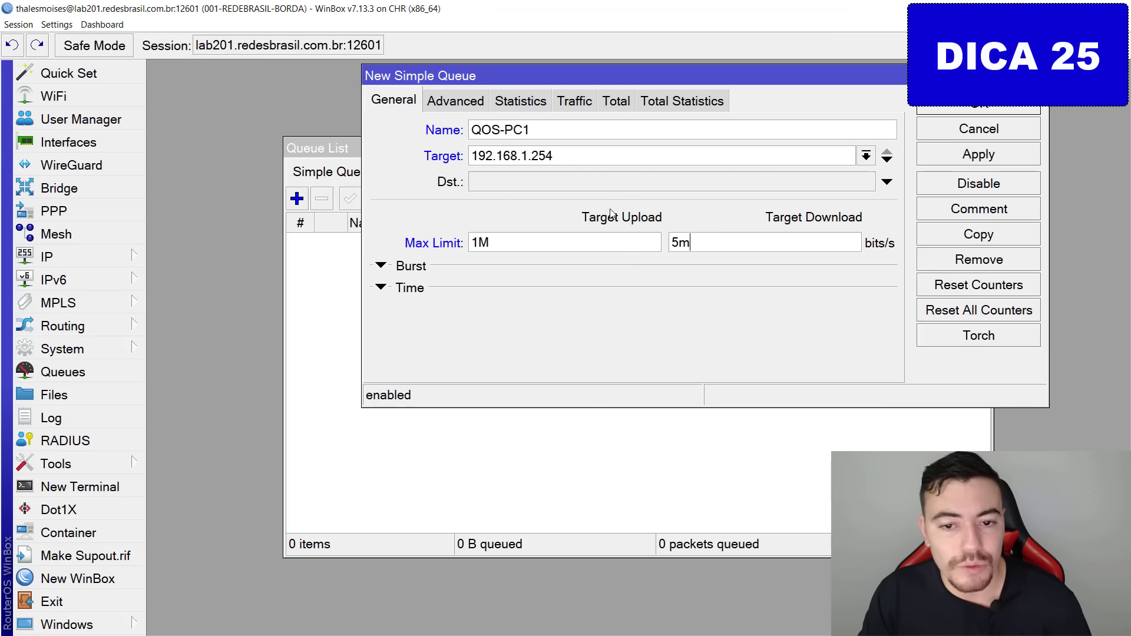
click(970, 159)
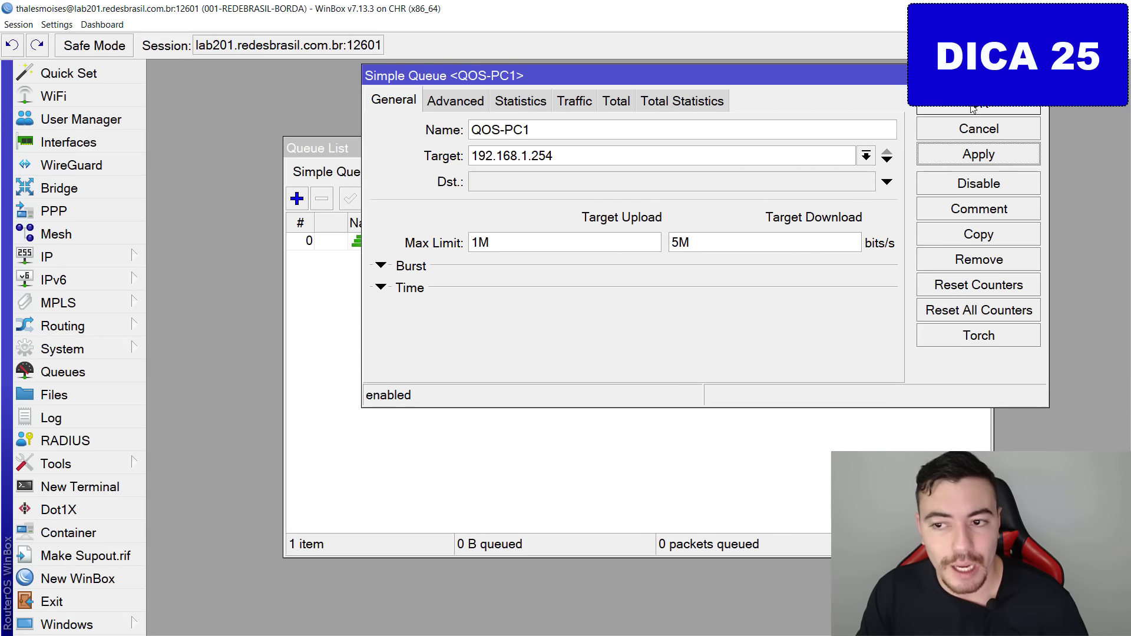
click(974, 110)
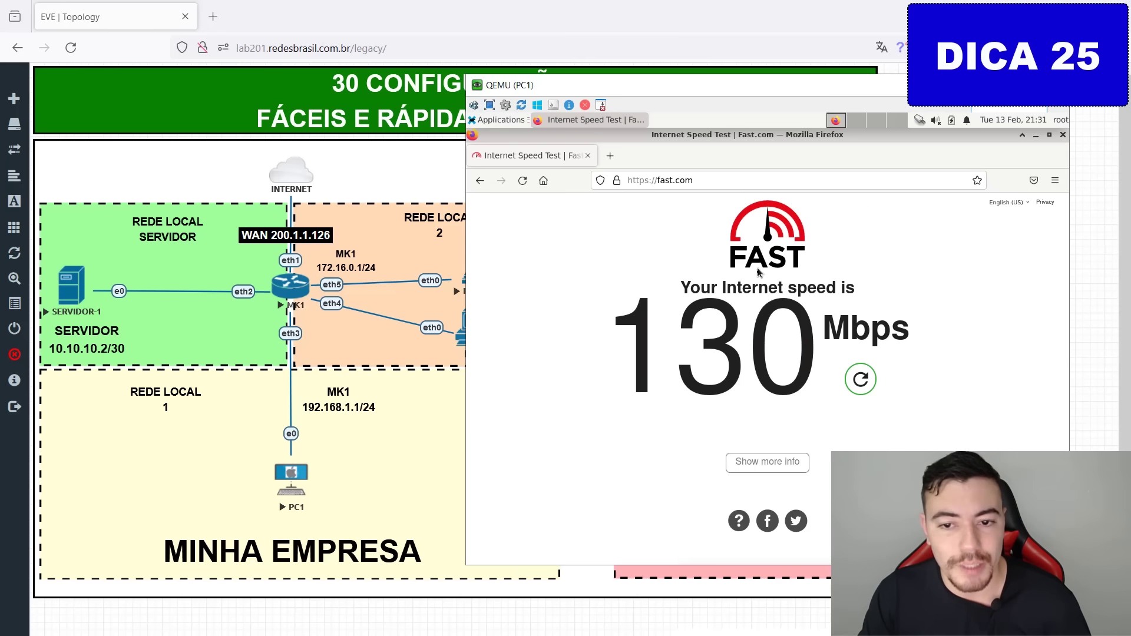
Rerun the fast.com test, which now reports about 4.9 Mbps.
click(861, 379)
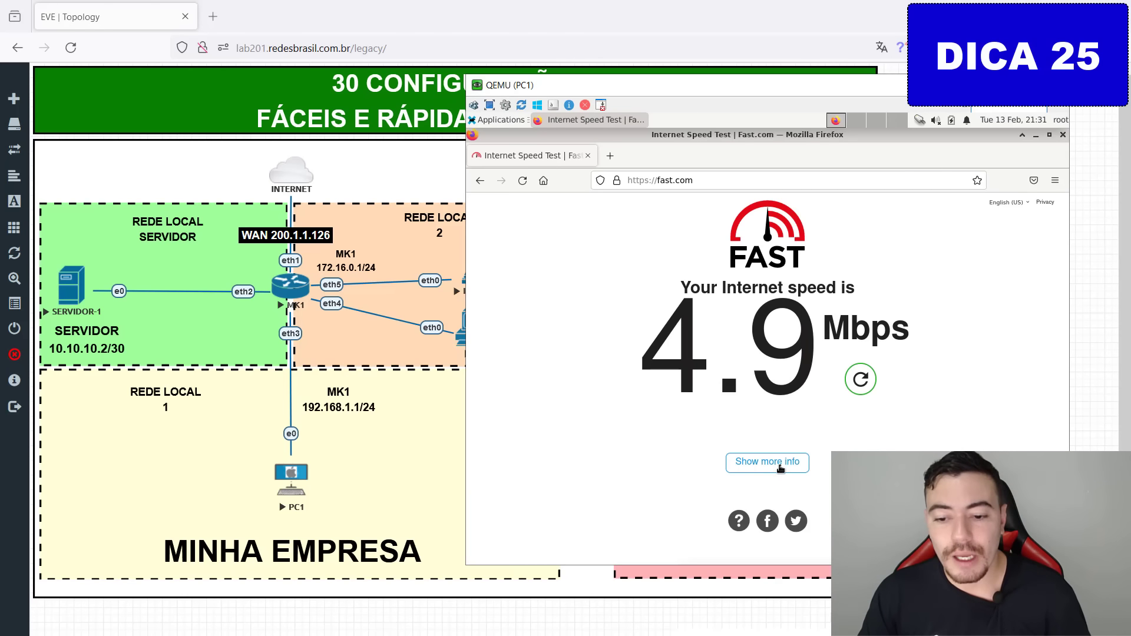
key(ctrl+2)
mouse_move(668, 337)
mouse_down()
mouse_move(656, 371)
mouse_move(669, 338)
mouse_up()
key(Escape)
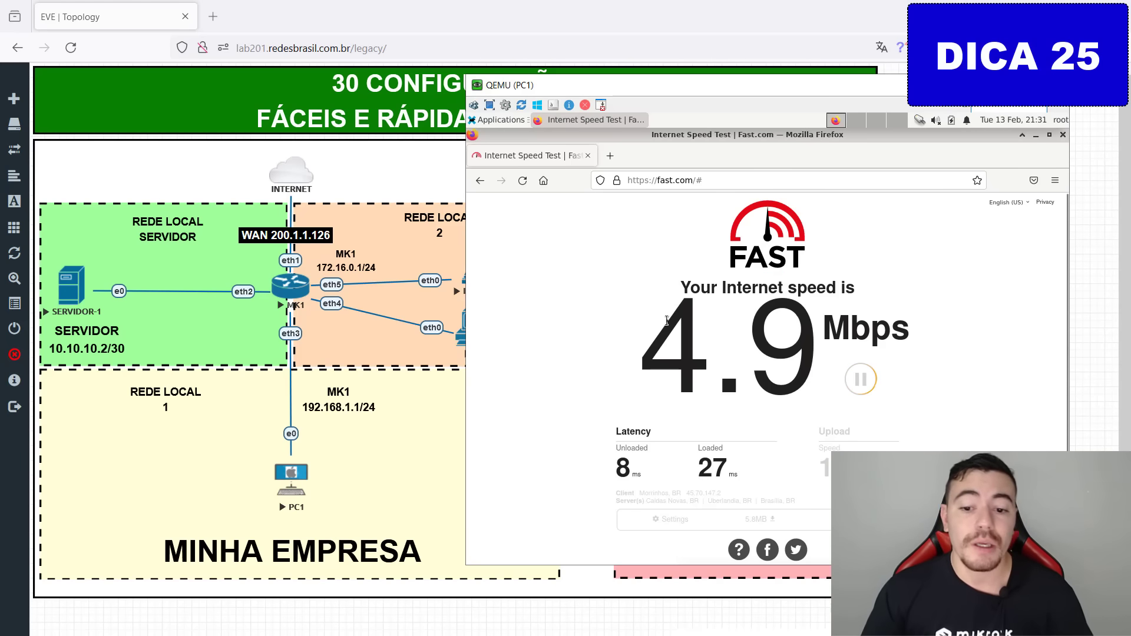
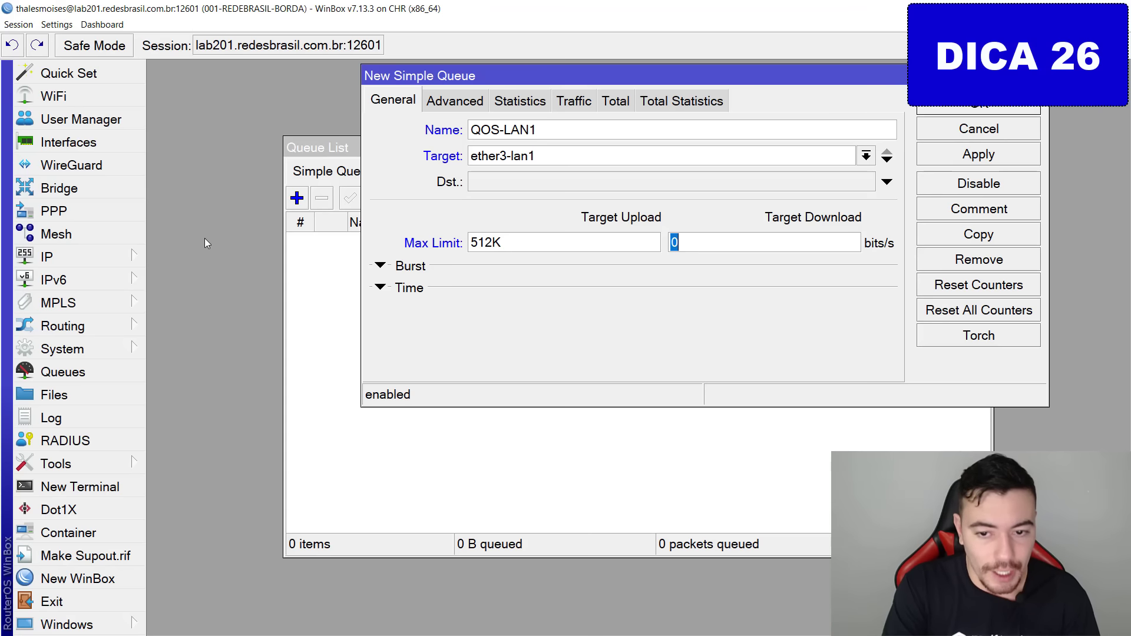
Give QOS-LAN1 a 1M download max limit, save the queue, and rerun the speed test.
text(1M)
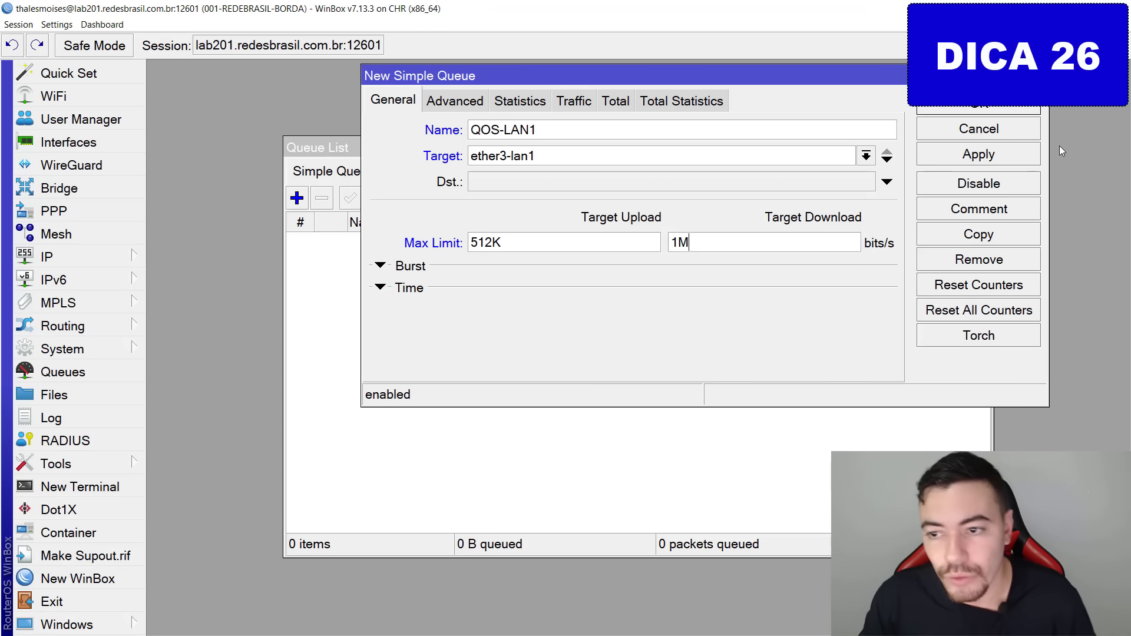
click(1038, 157)
click(1007, 112)
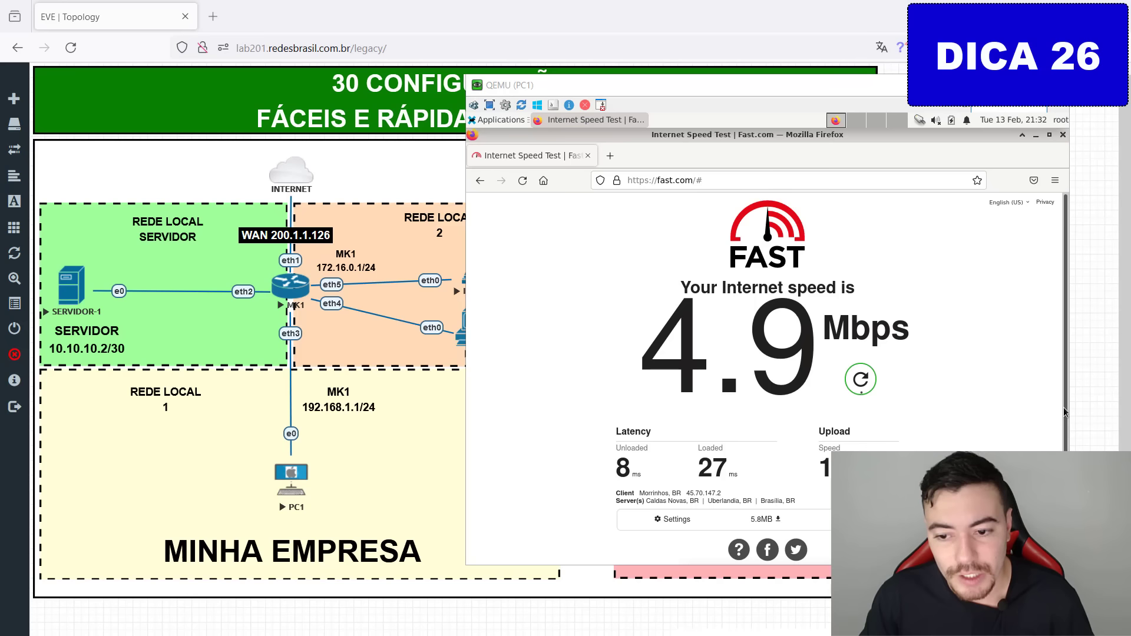
click(861, 392)
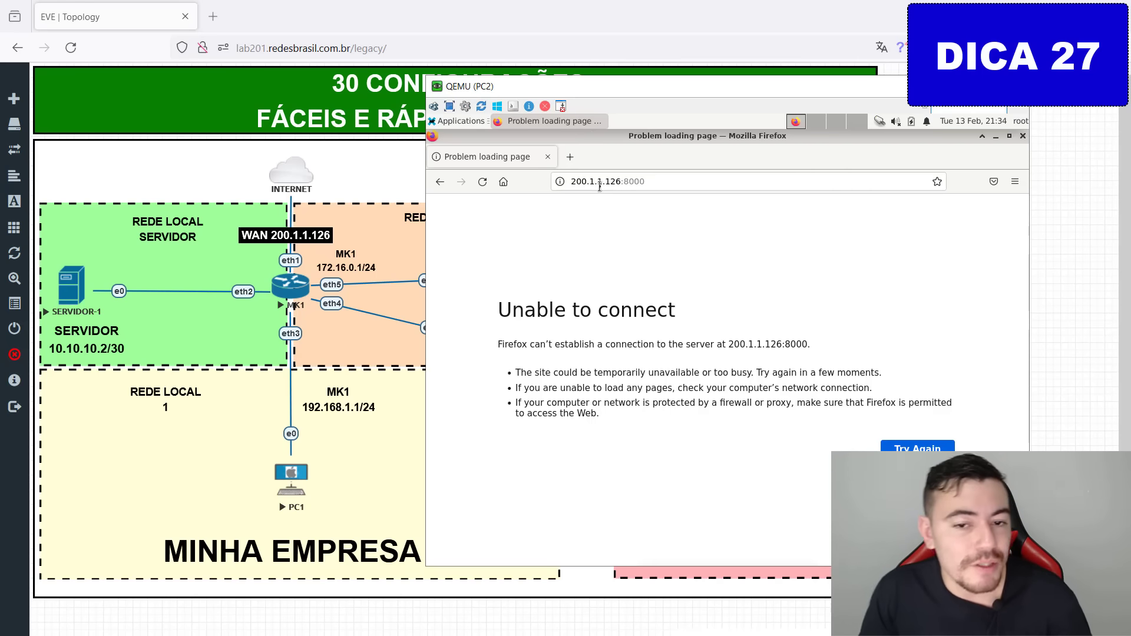
mouse_move(666, 180)
mouse_down()
mouse_move(667, 206)
mouse_move(627, 160)
mouse_up()
key(Escape)
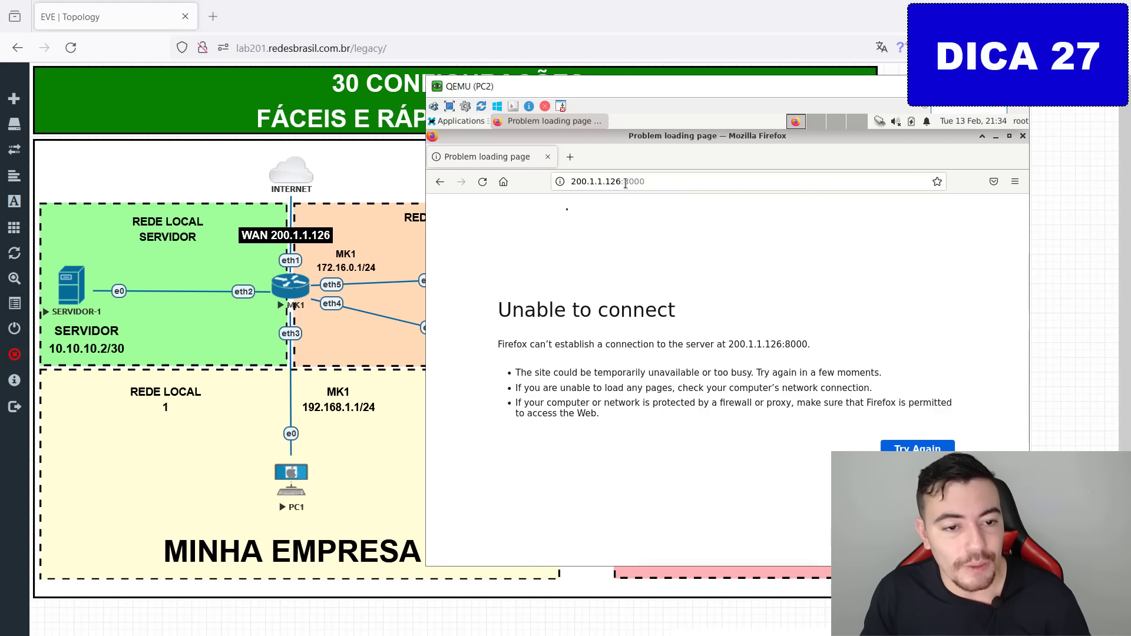
mouse_move(697, 370)
mouse_down()
mouse_move(445, 89)
mouse_move(258, 208)
mouse_up()
mouse_move(241, 177)
mouse_down()
mouse_move(235, 204)
mouse_move(273, 224)
mouse_up()
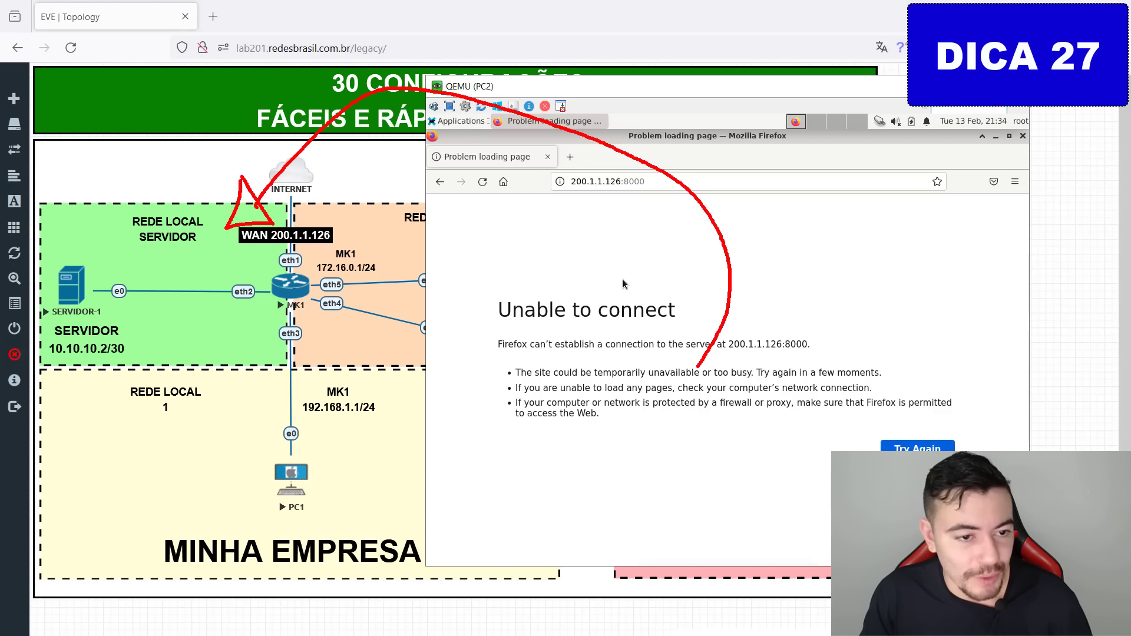
key(Escape)
drag(644, 190, 698, 236)
key(Escape)
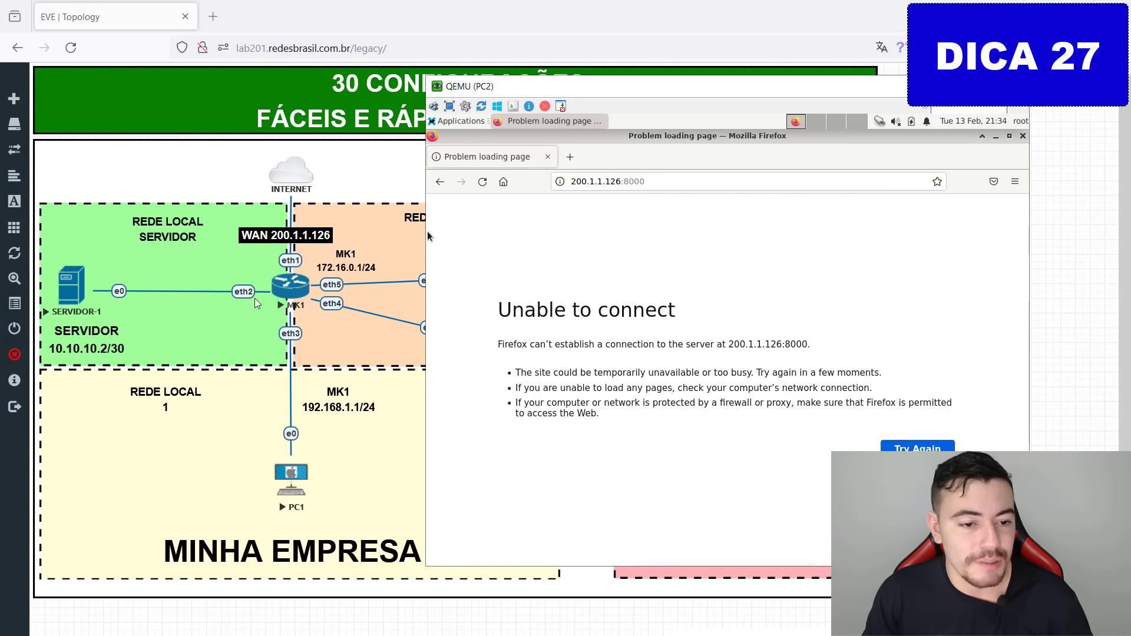
mouse_move(279, 177)
mouse_down()
mouse_move(266, 298)
mouse_move(87, 294)
mouse_up()
key(Escape)
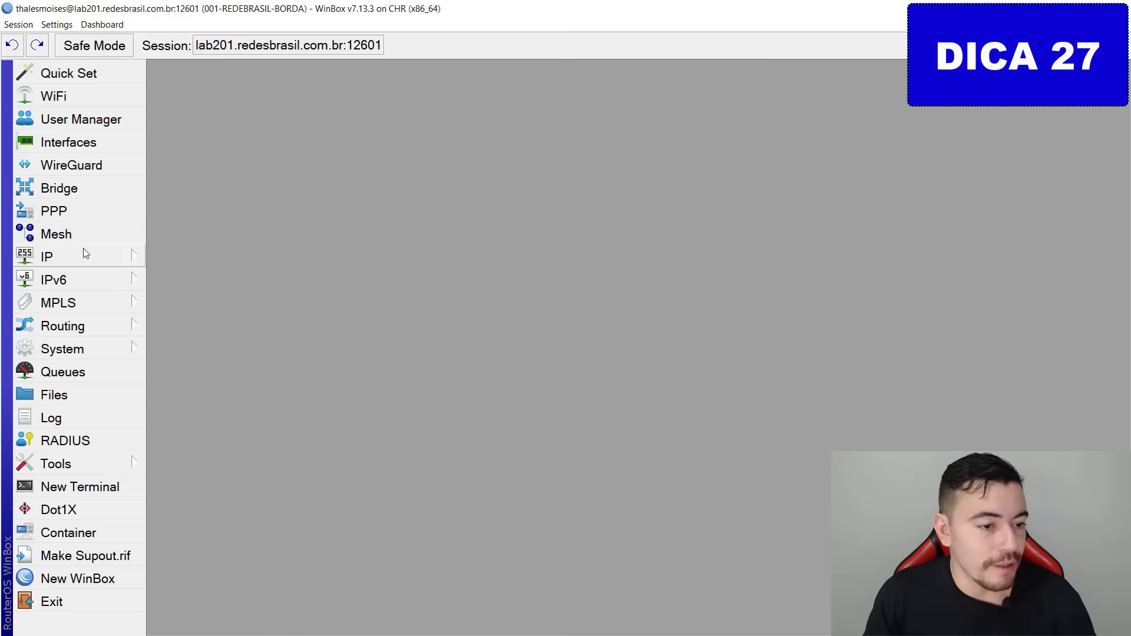
Start a new dstnat NAT rule matching tcp port 8000 arriving on ether1-wan.
click(83, 249)
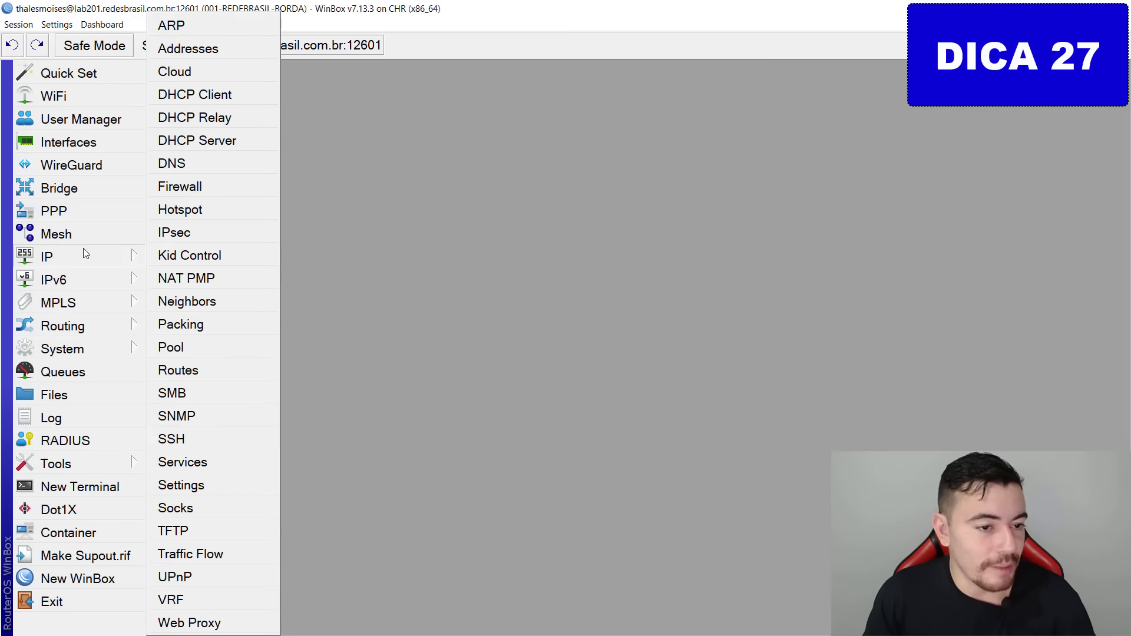
click(179, 186)
click(252, 180)
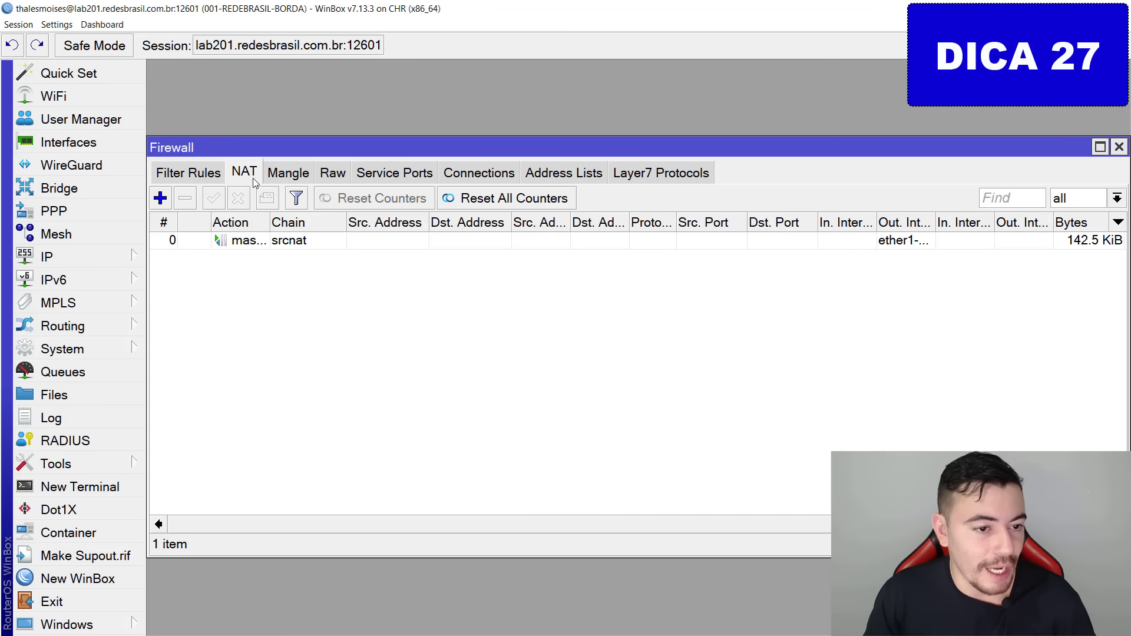
click(159, 198)
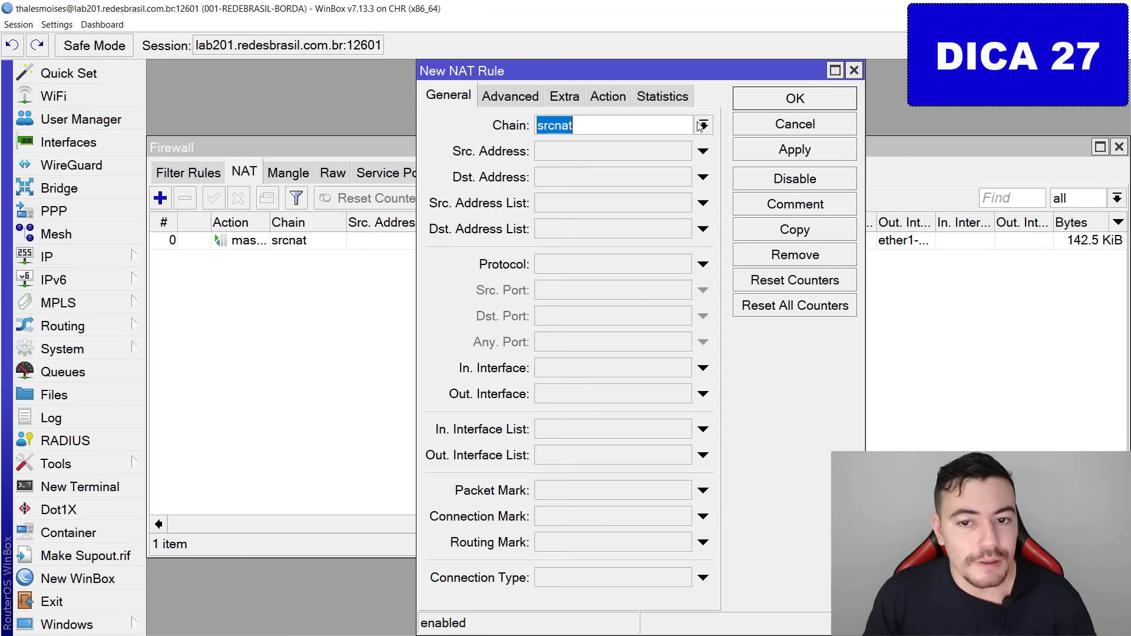
click(702, 125)
click(635, 144)
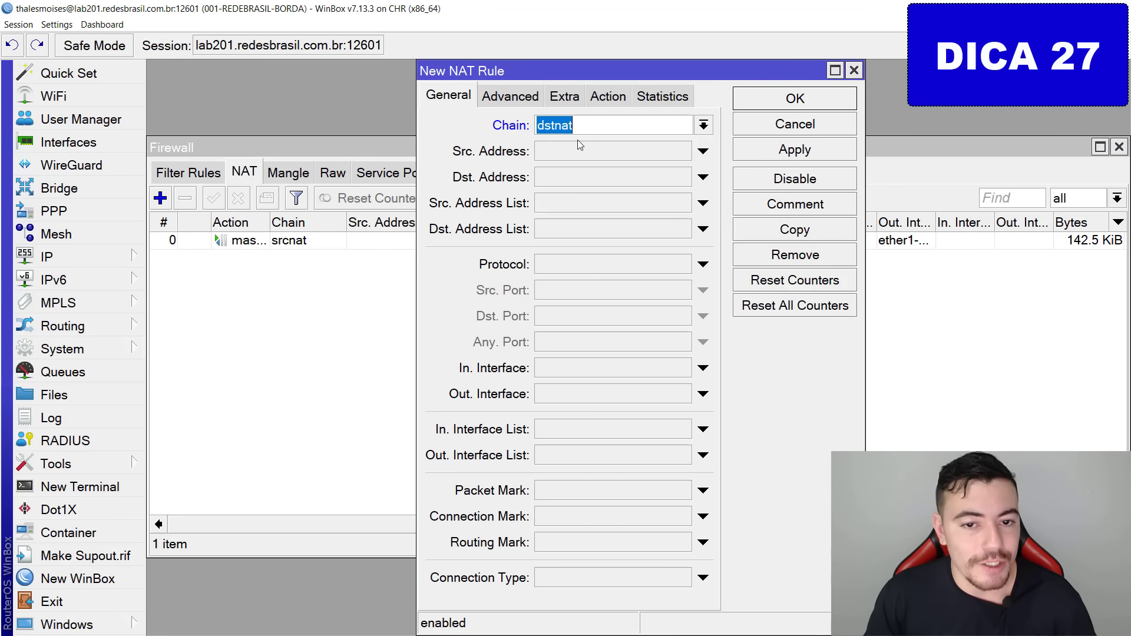
click(611, 272)
click(574, 323)
text(8000)
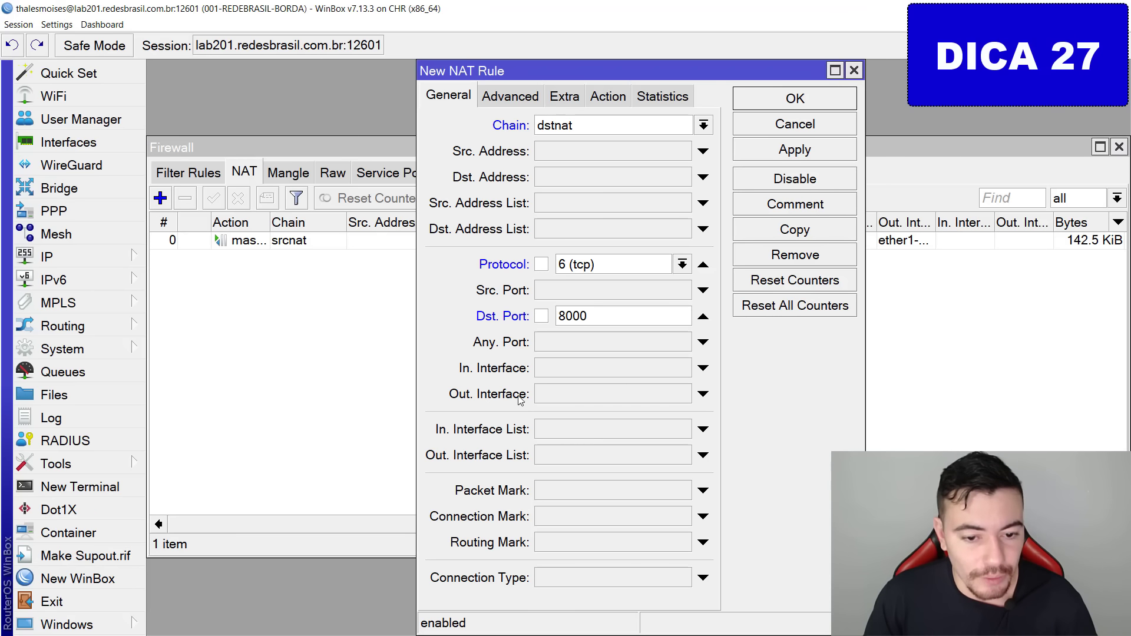
click(546, 368)
mouse_move(438, 361)
mouse_down()
mouse_move(490, 378)
mouse_move(489, 358)
mouse_up()
key(Escape)
Set the action to dst-nat and copy 10.10.10.2 from the DHCP lease into To Addresses.
click(607, 95)
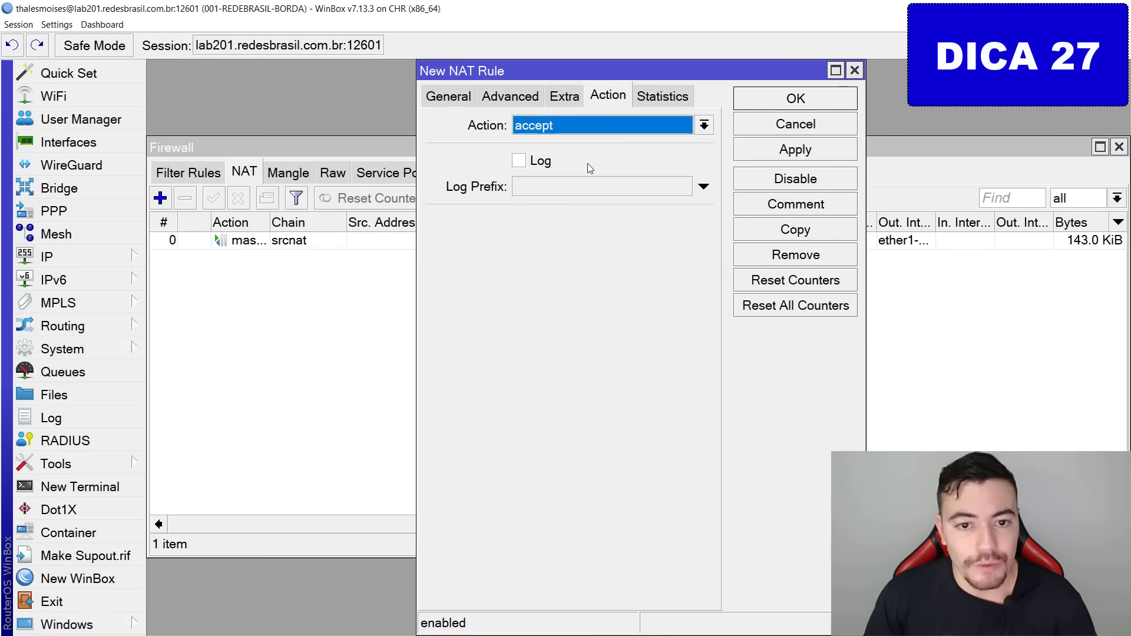
click(556, 130)
click(551, 191)
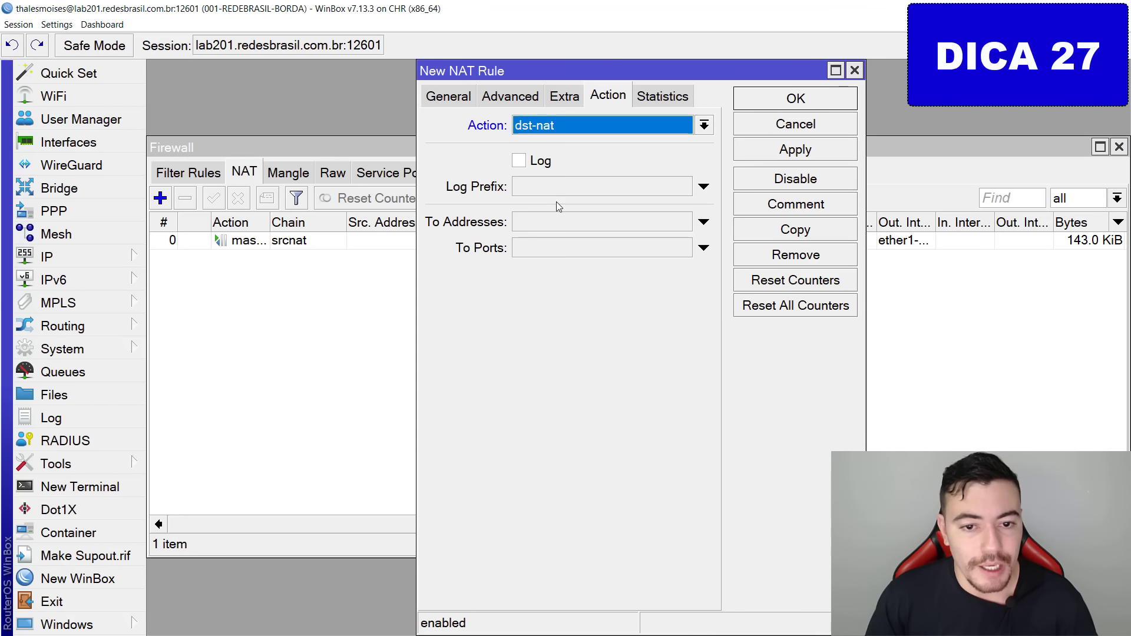
click(555, 221)
click(38, 255)
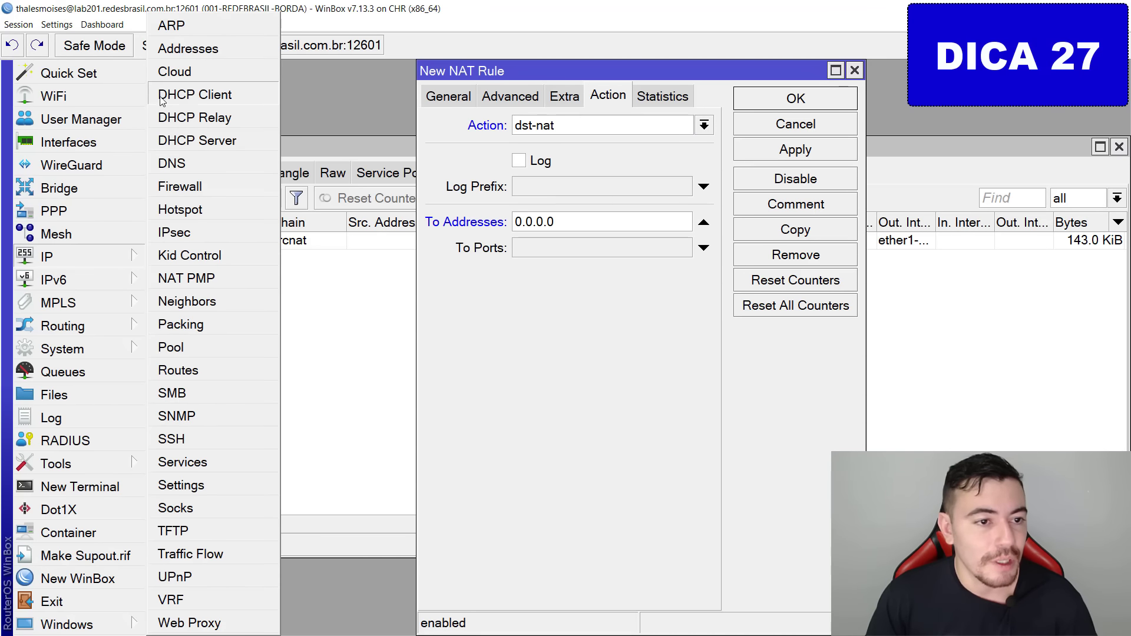
click(248, 139)
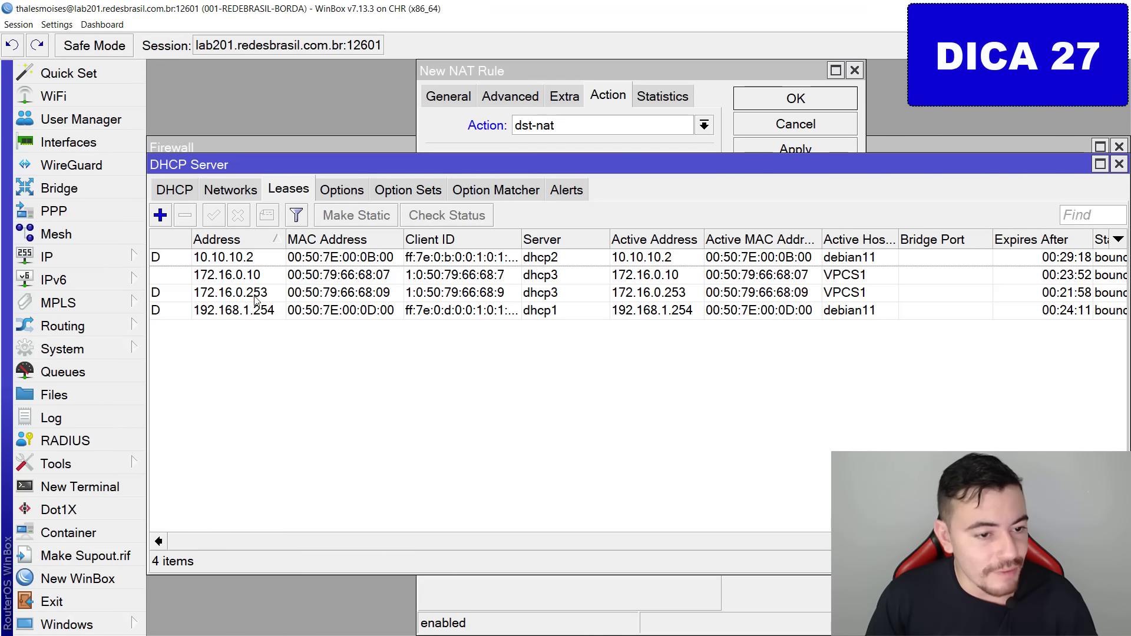
double_click(263, 259)
click(579, 171)
key(ctrl+a)
key(ctrl+c)
key(Escape)
key(Escape)
double_click(582, 226)
key(ctrl+v)
Set To Ports to 80, apply, review the rule and close it.
key(Tab)
text(80)
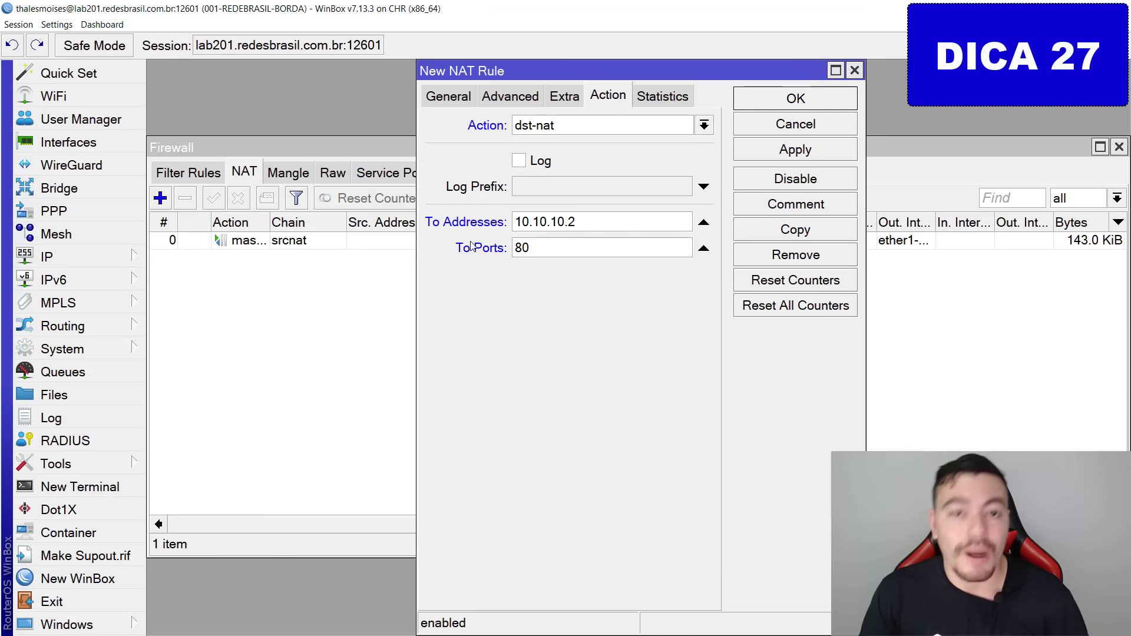
click(822, 150)
click(467, 102)
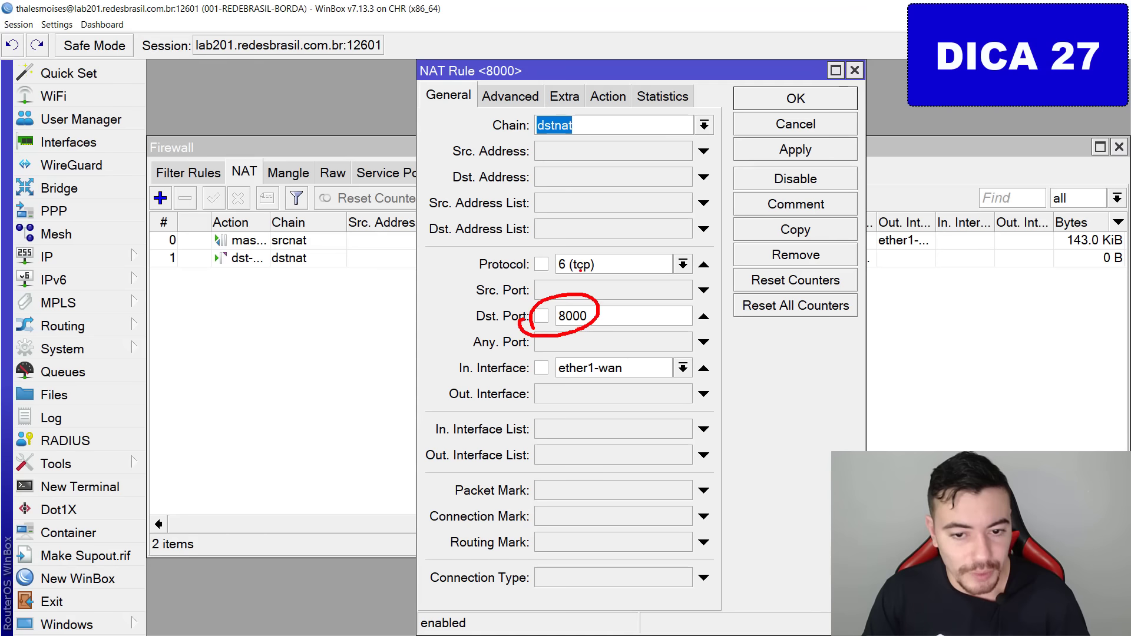
click(609, 96)
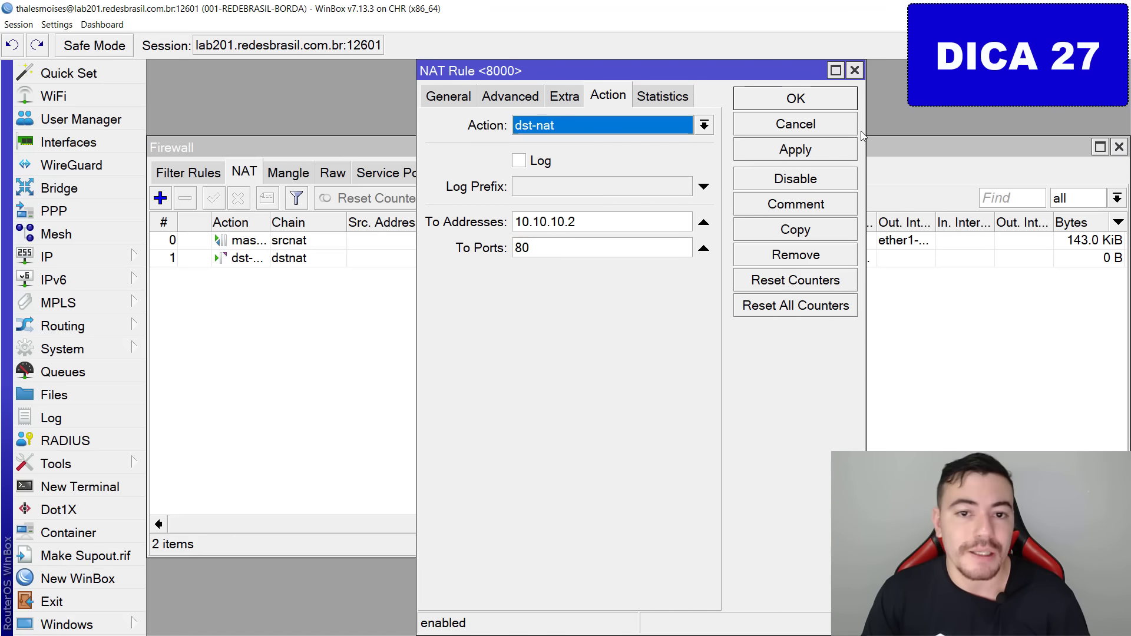
click(784, 100)
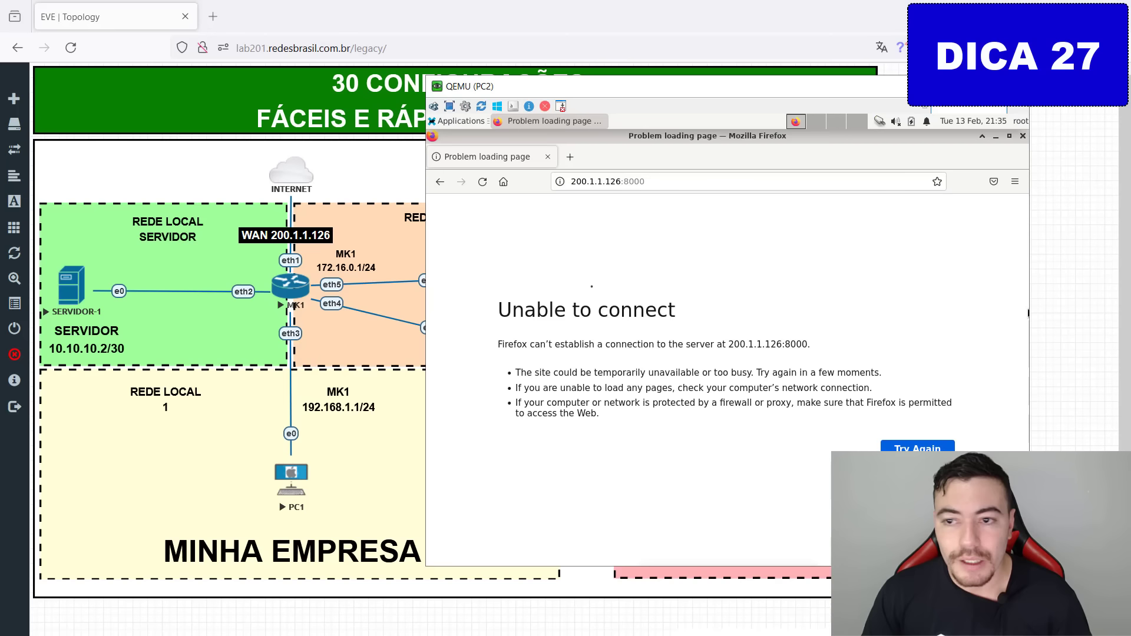
click(679, 184)
key(Return)
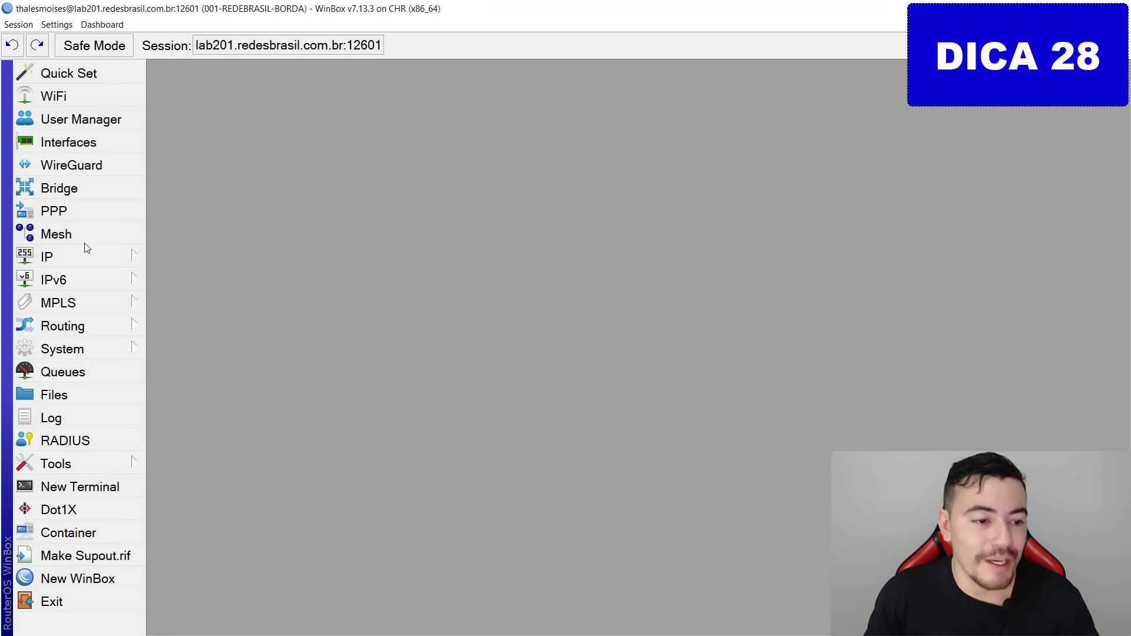
Add a DHCPv6 client on ether1-wan with Request prefix enabled.
click(100, 279)
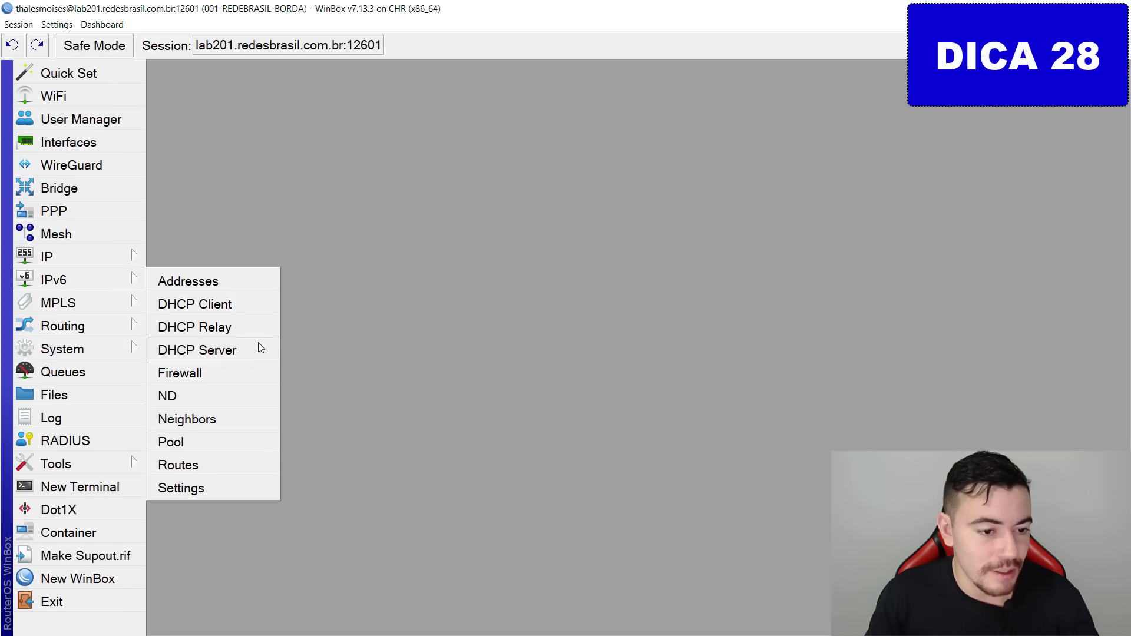
click(247, 306)
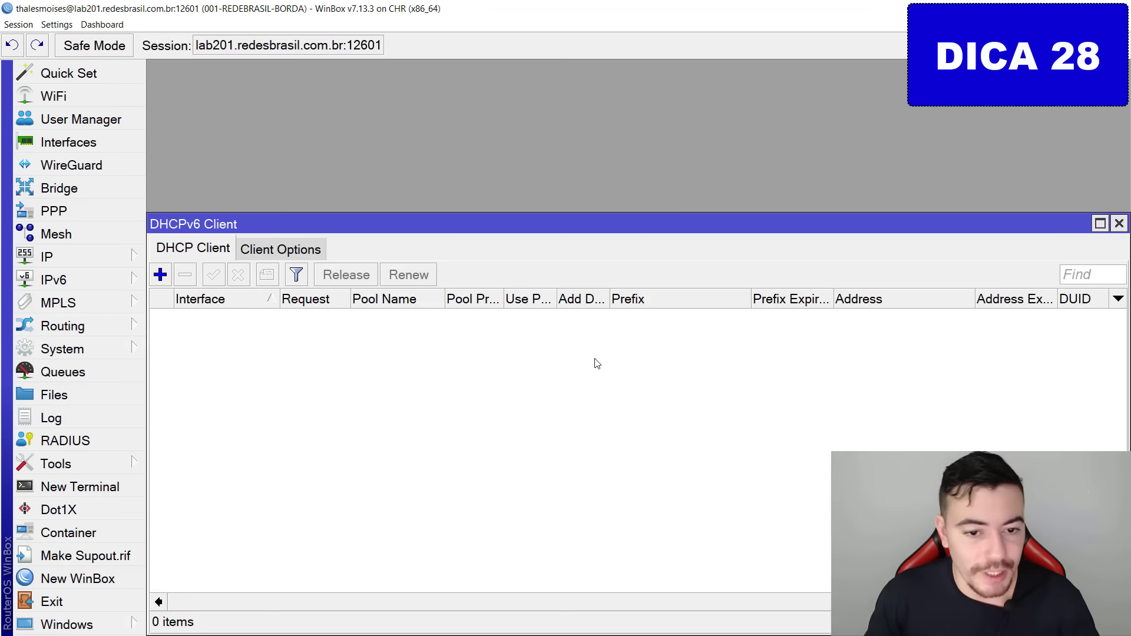
click(160, 274)
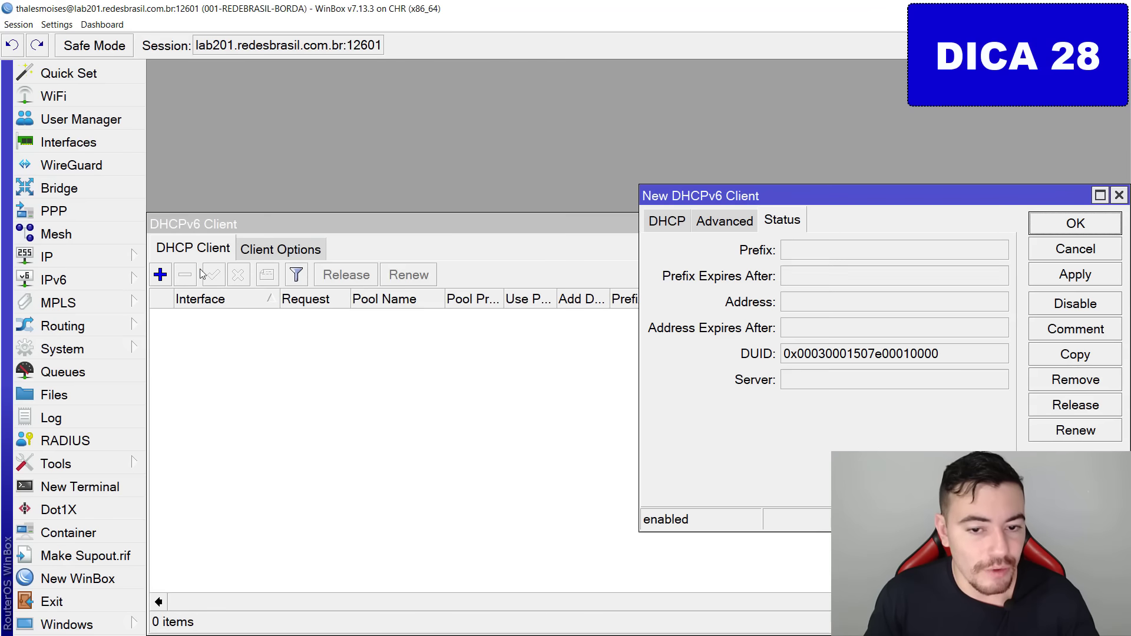
click(688, 221)
click(810, 252)
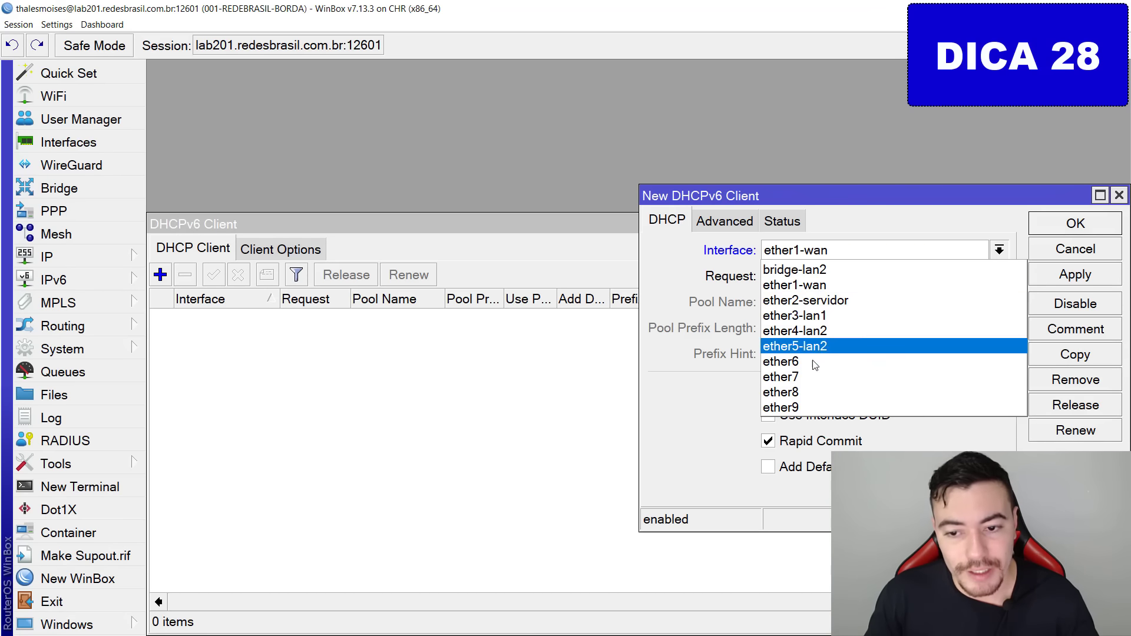
click(805, 285)
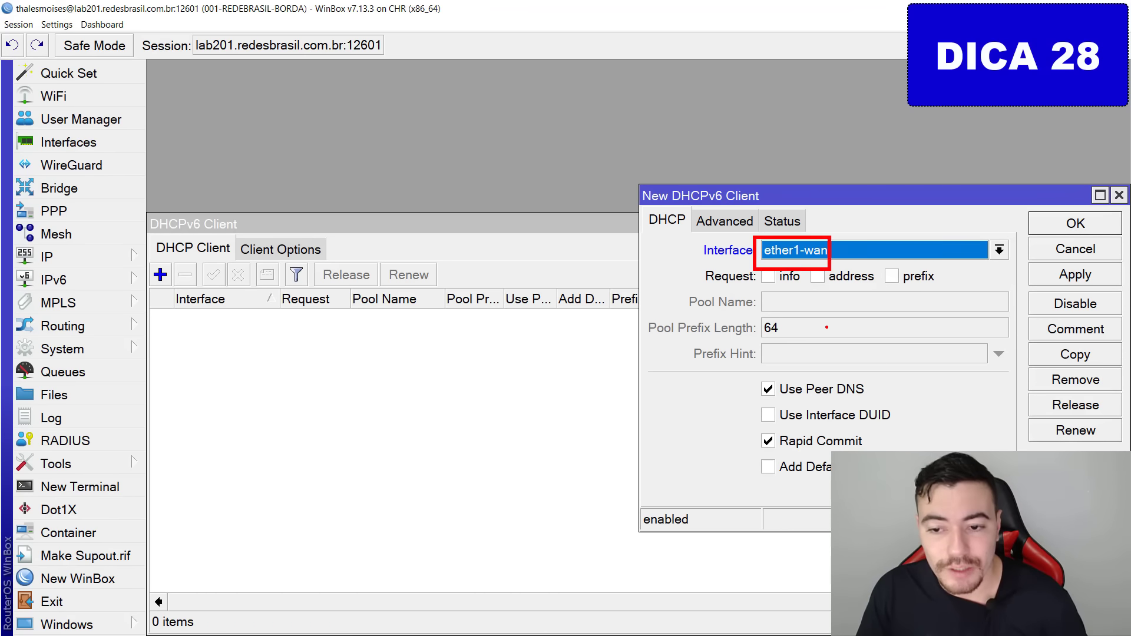
click(911, 280)
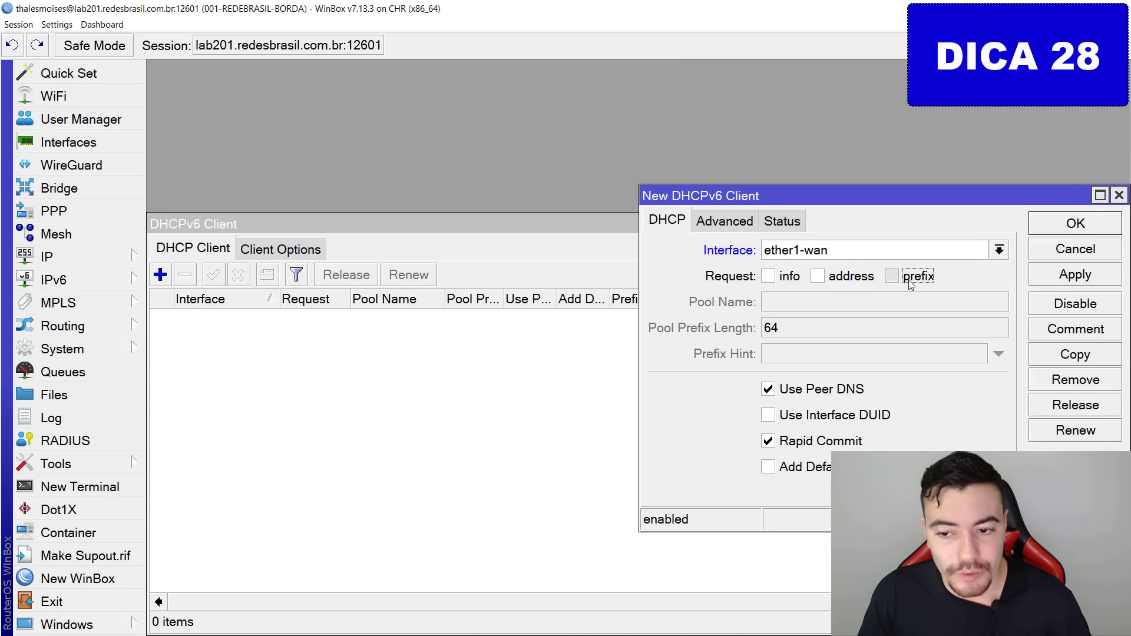
Set its pool name to link1-pool-ipv6, apply, and check the received fc00:1::/56 prefix.
click(796, 304)
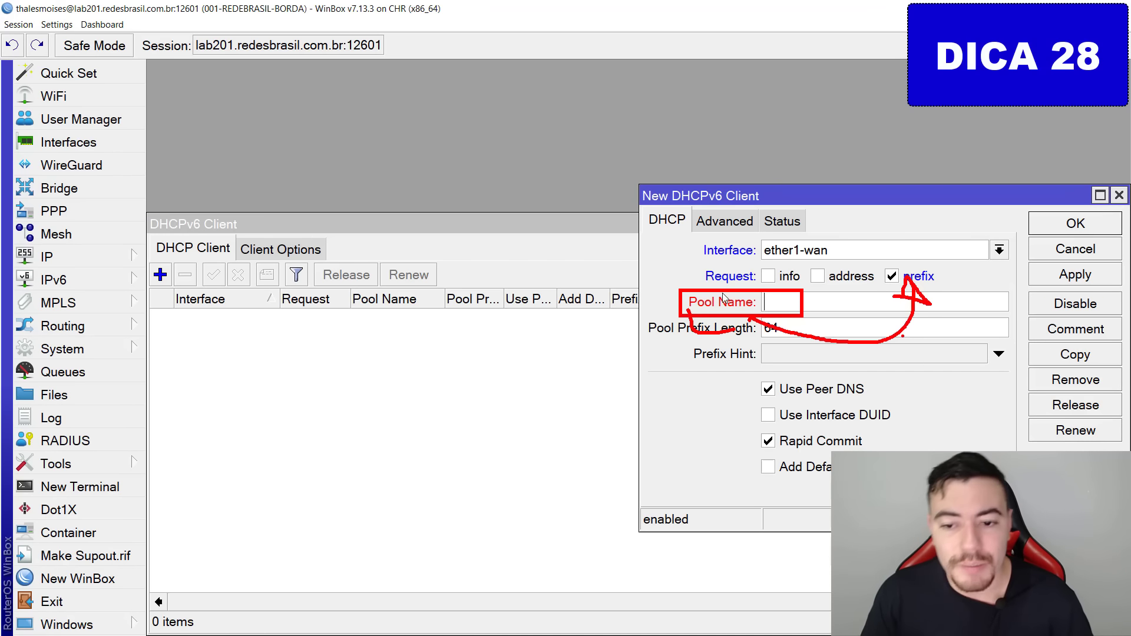
click(821, 302)
text(li)
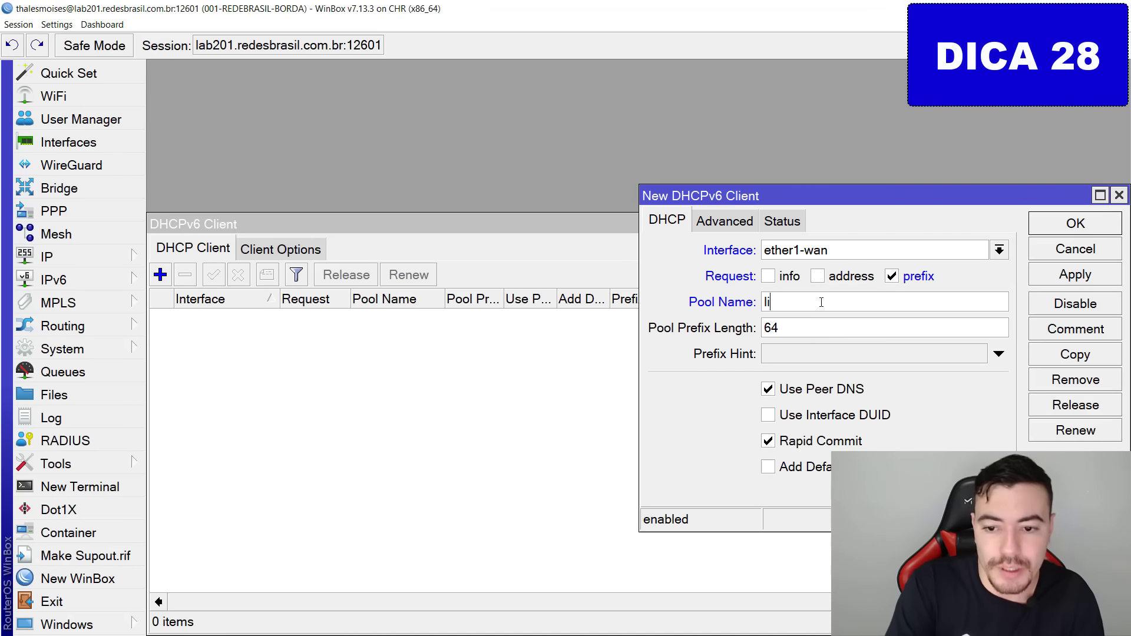
text(nk1-)
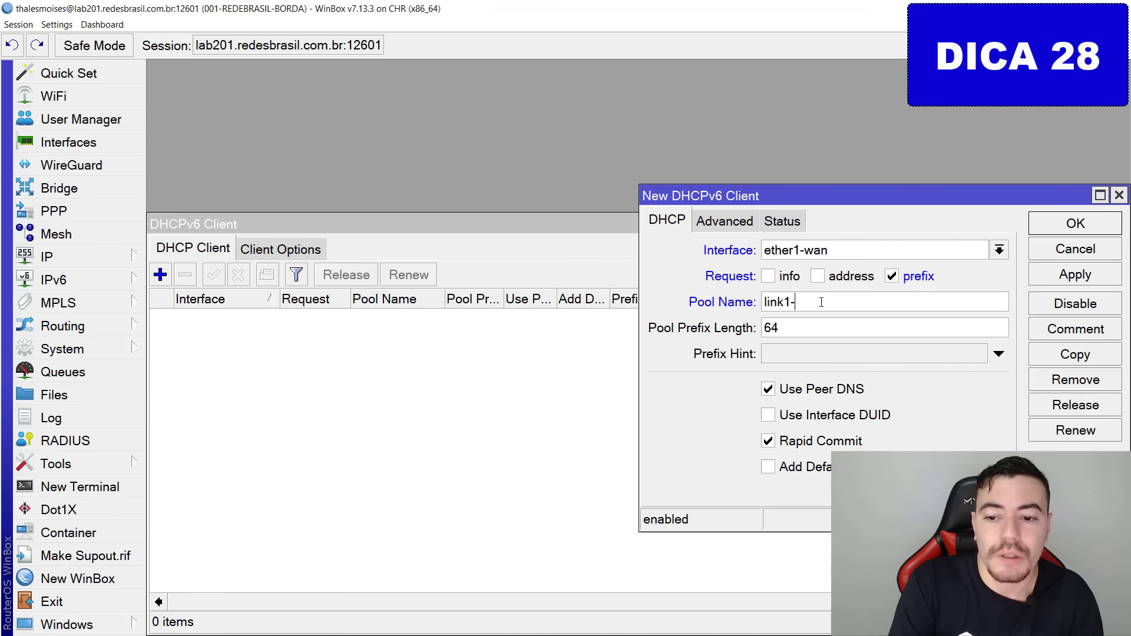
text(pool-ipv6)
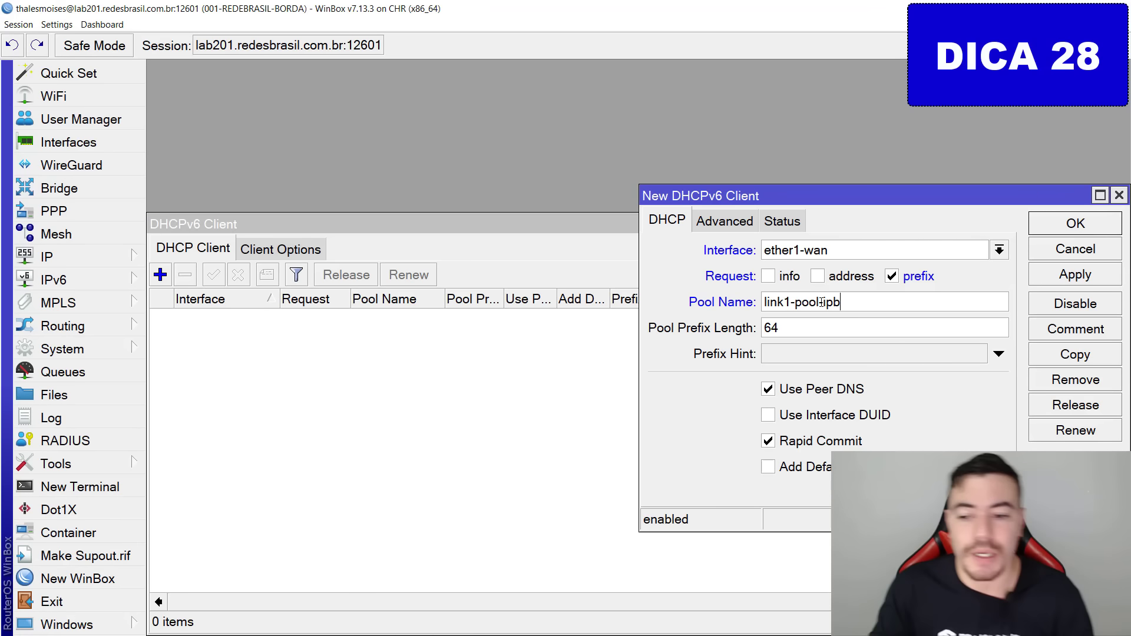
click(1076, 275)
click(783, 221)
key(ctrl+2)
mouse_move(872, 248)
mouse_down()
mouse_move(832, 298)
mouse_move(805, 254)
mouse_up()
drag(1010, 294, 855, 251)
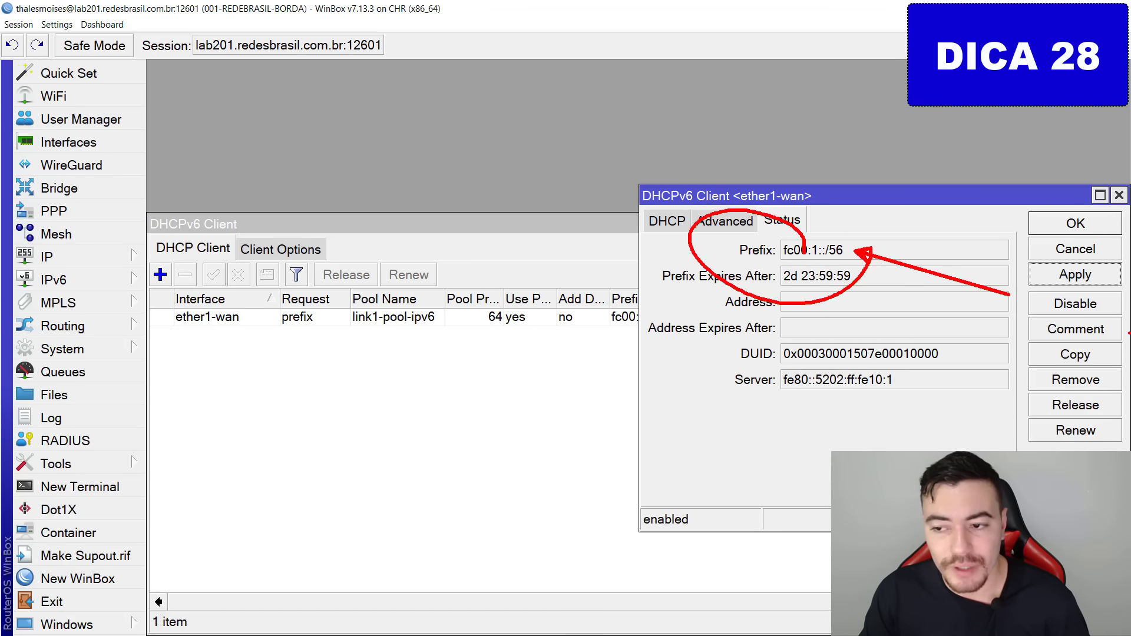
key(Escape)
click(1082, 225)
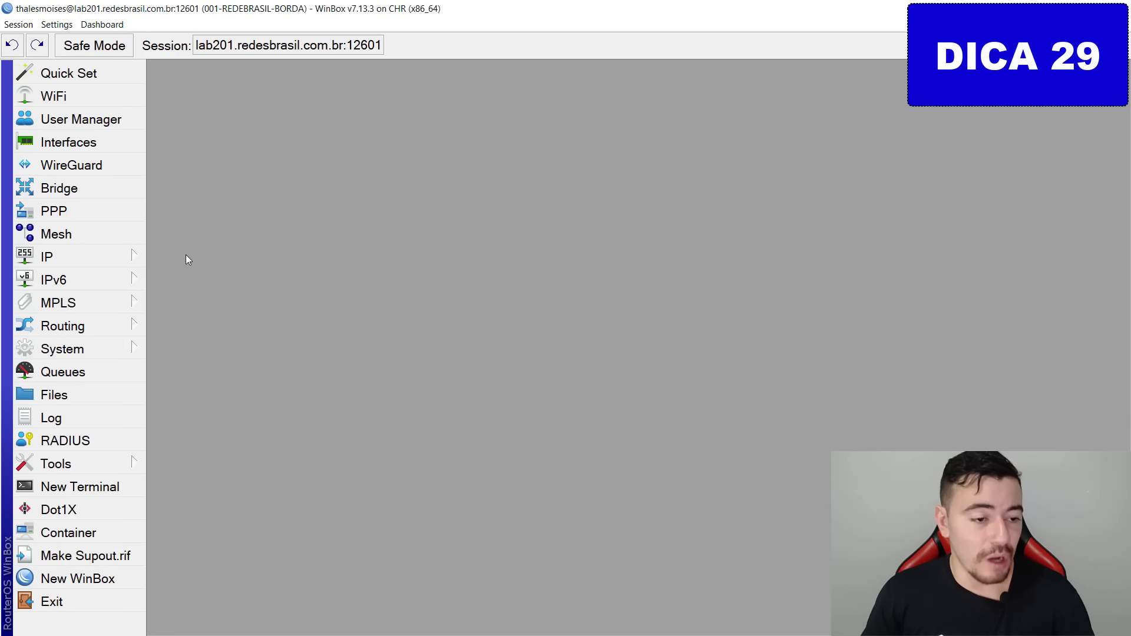
Add a new IPv6 address ::1/64 on interface ether3-lan1.
click(98, 285)
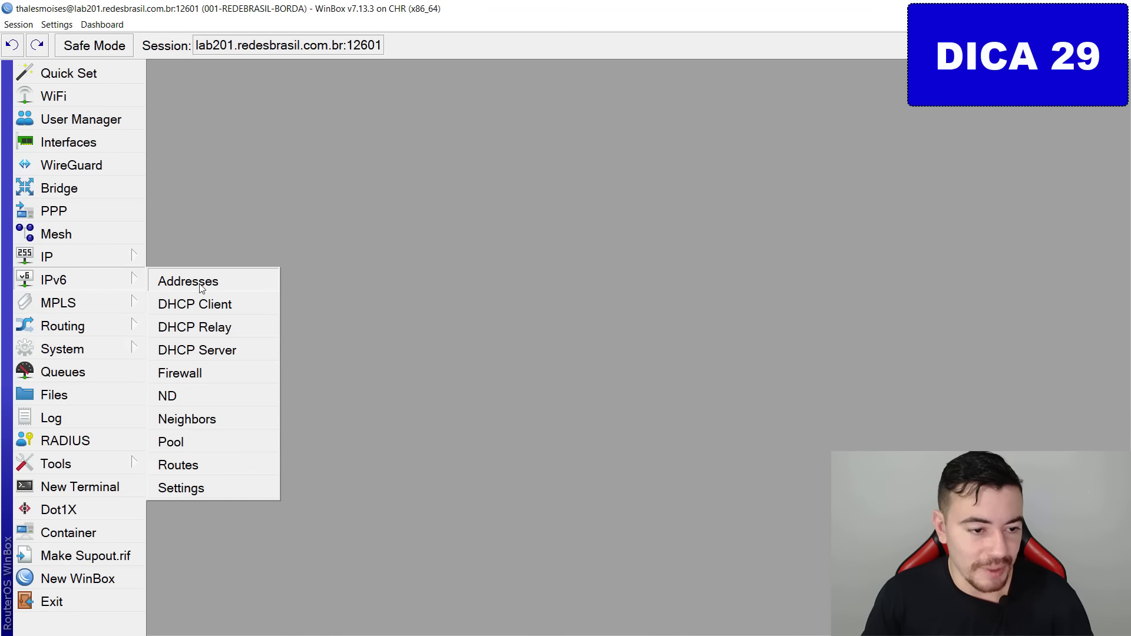
click(262, 286)
click(501, 154)
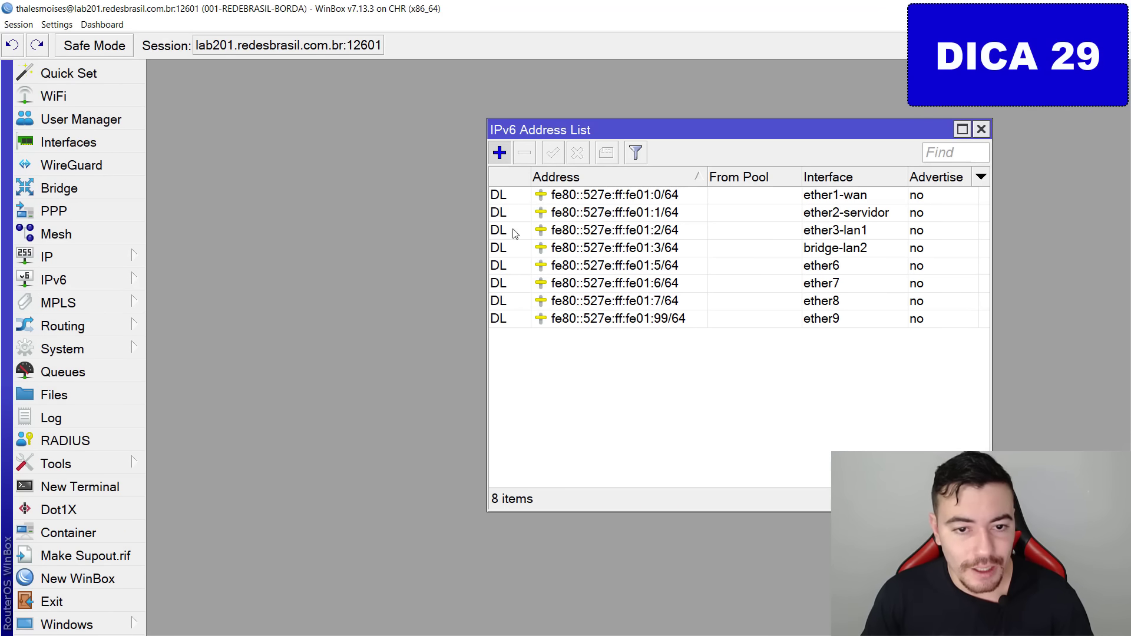
click(484, 96)
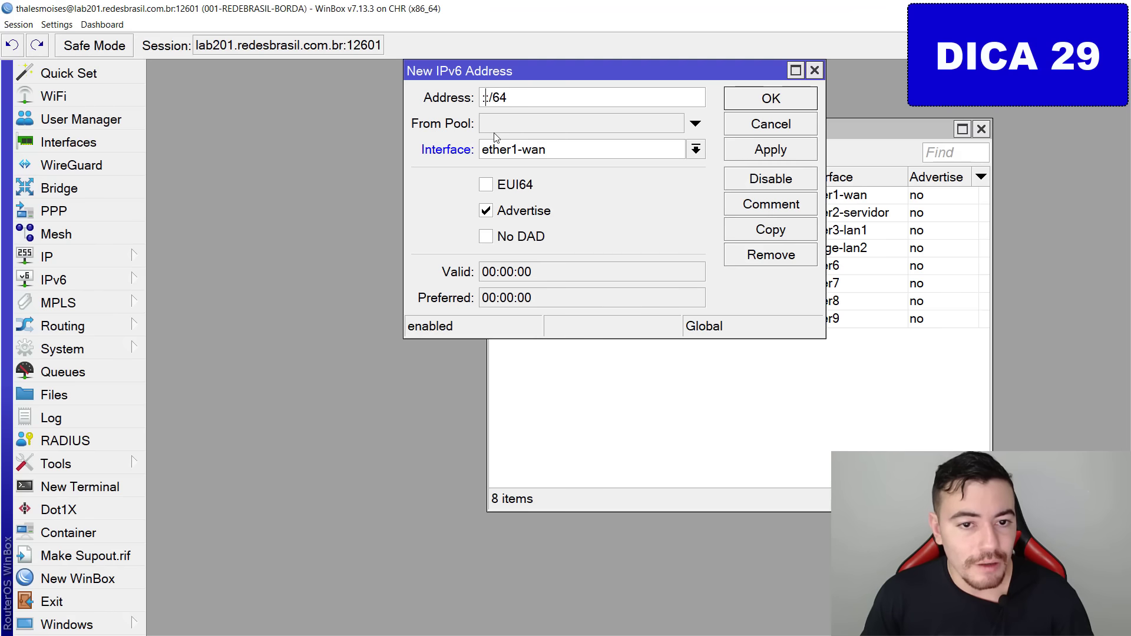
key(ctrl+a)
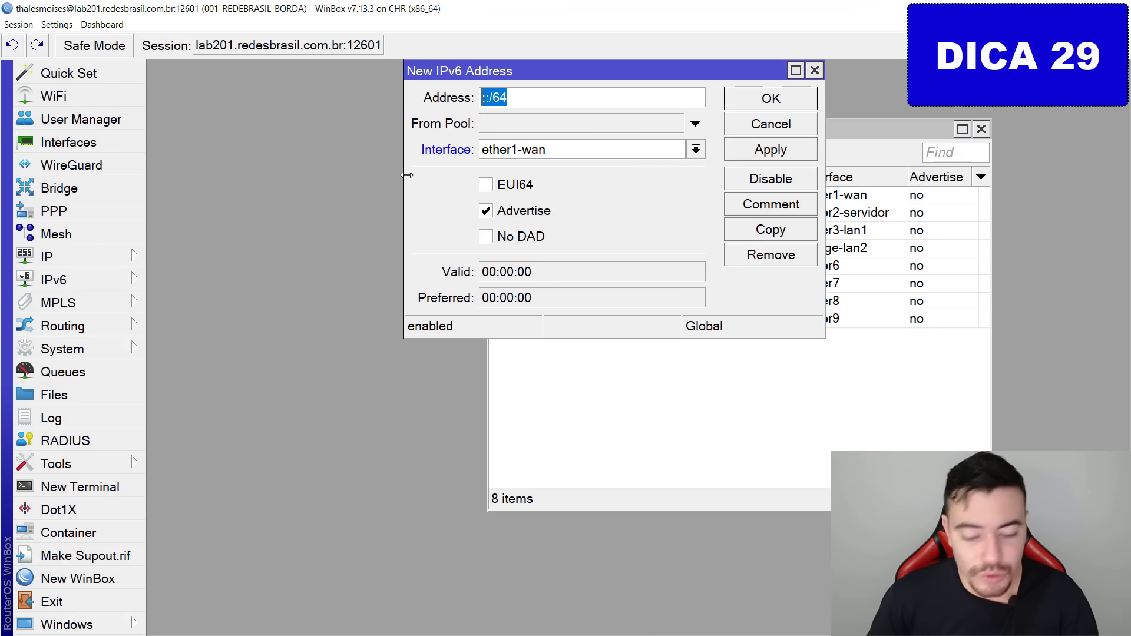
text(::1/)
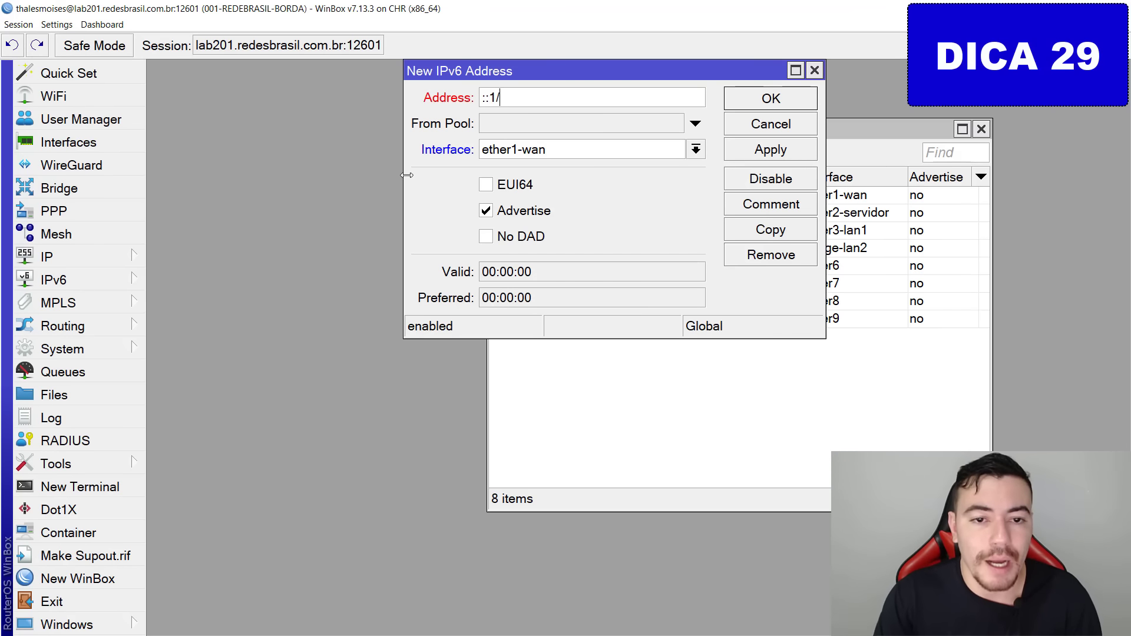
text(64)
click(566, 150)
click(565, 150)
click(565, 149)
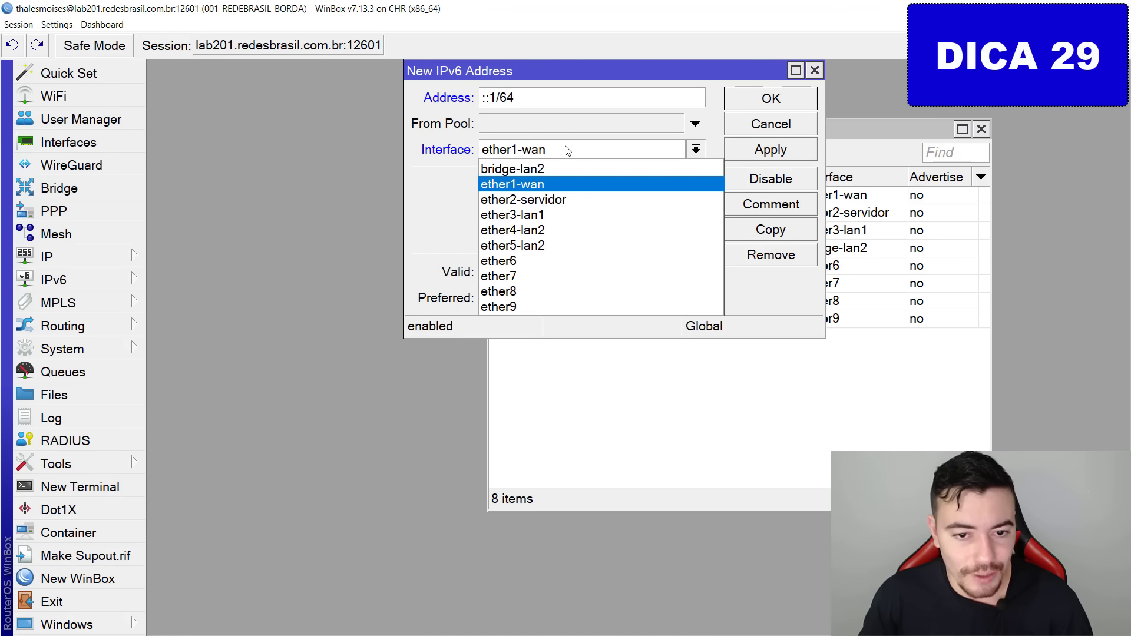
click(553, 214)
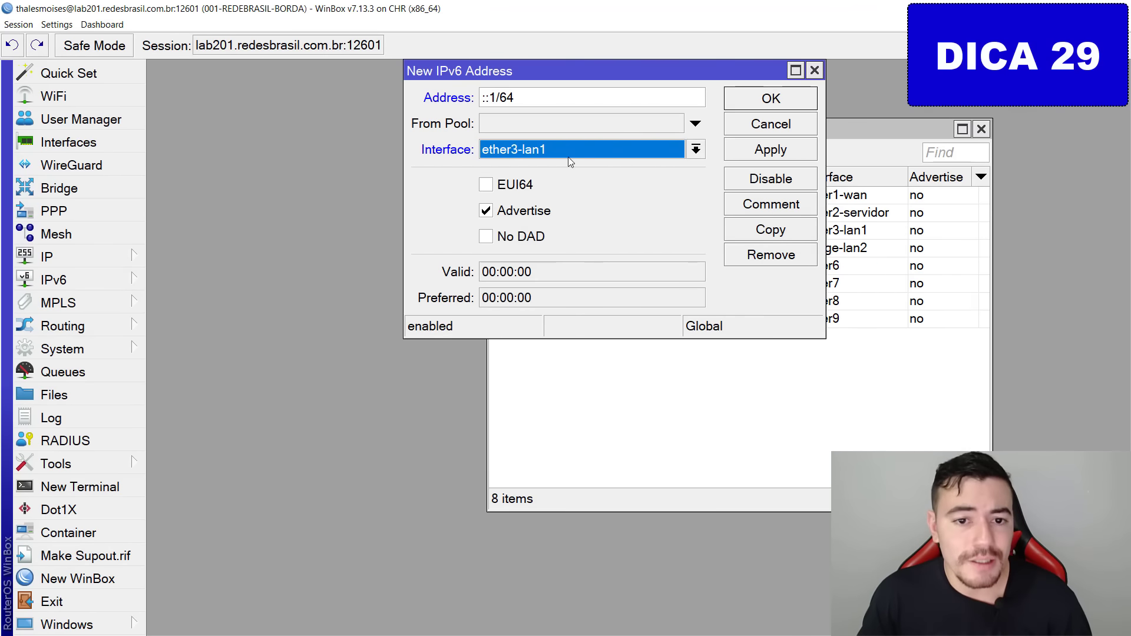
Draw the address from pool link1-pool-ipv6 with advertise on, apply and close.
click(527, 122)
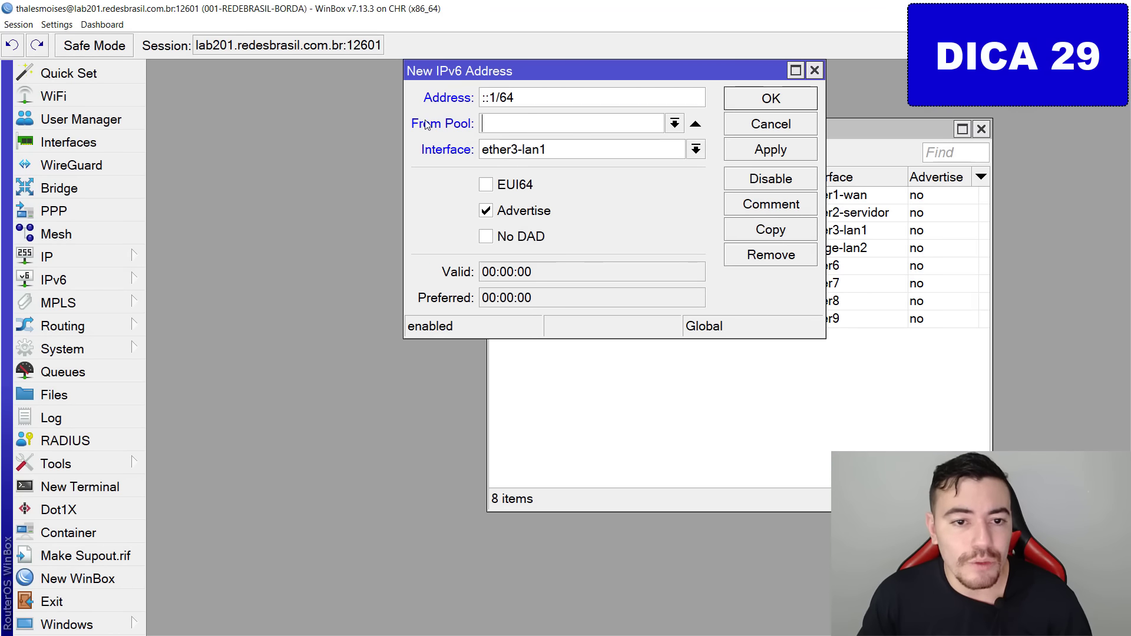
drag(406, 111, 607, 146)
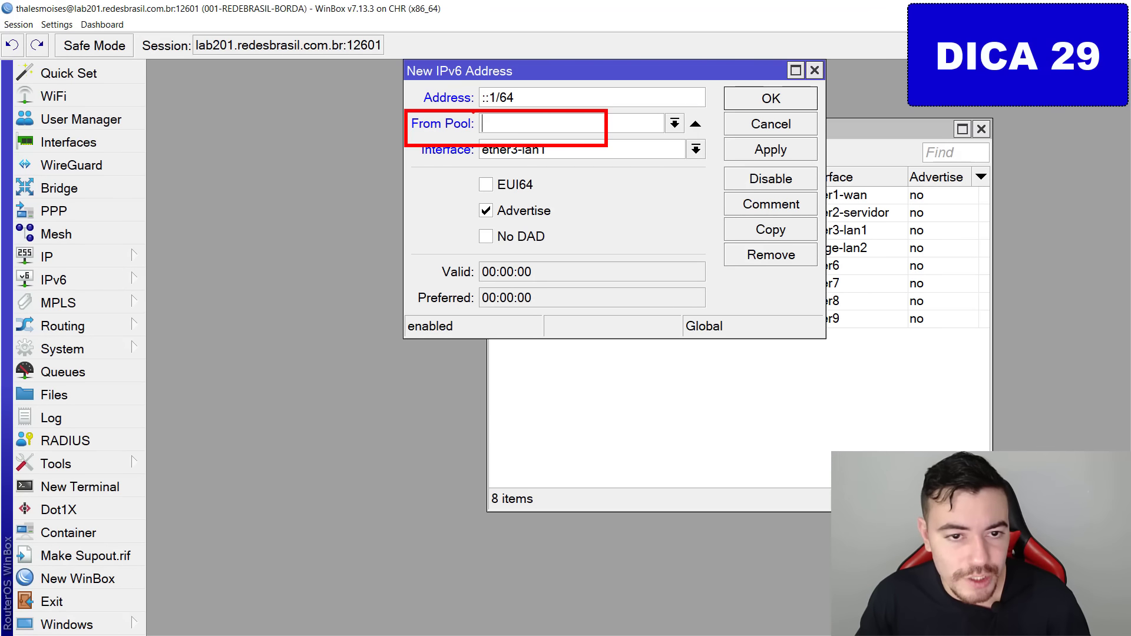
mouse_move(455, 92)
mouse_down()
mouse_move(489, 115)
mouse_move(454, 131)
mouse_up()
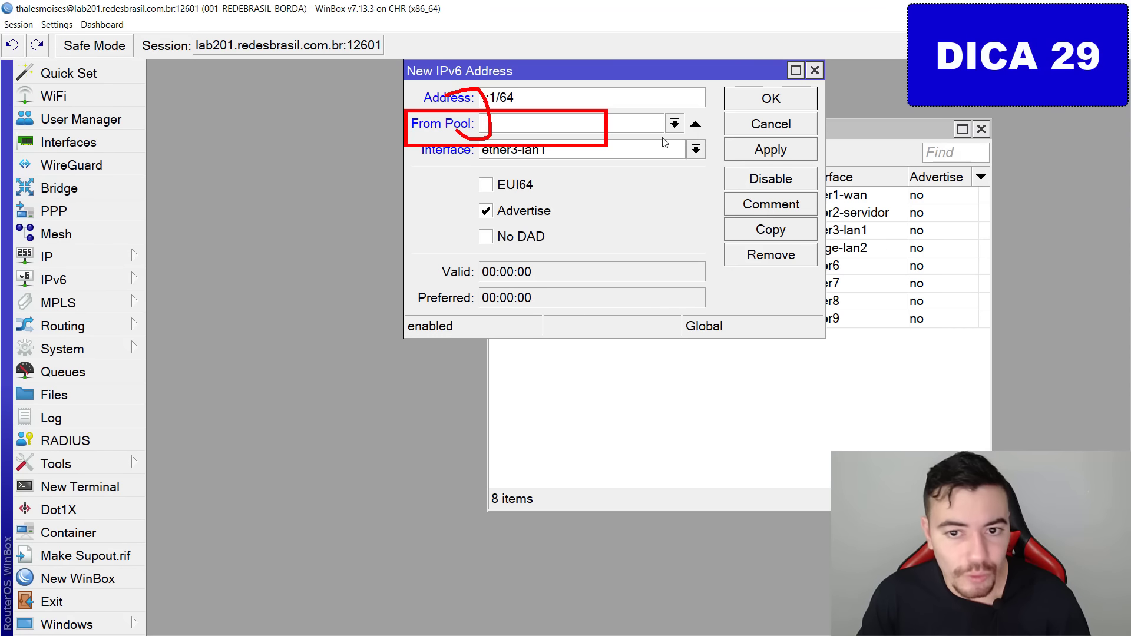
key(Escape)
click(675, 123)
click(524, 137)
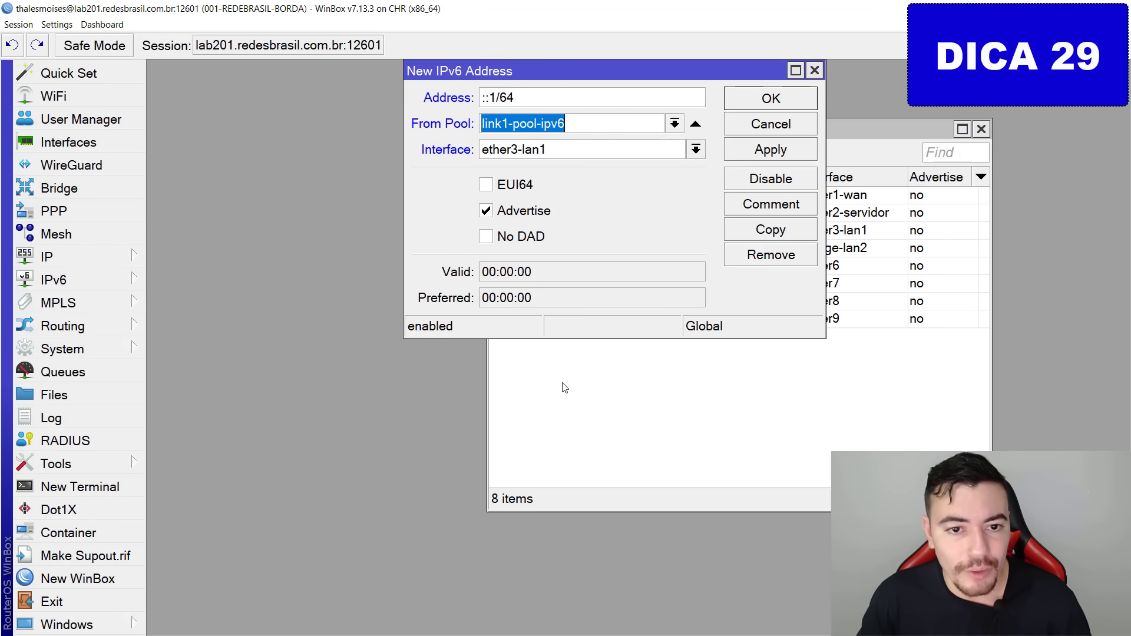
click(768, 149)
key(ctrl+2)
mouse_move(460, 208)
mouse_down()
mouse_move(494, 197)
mouse_move(483, 189)
mouse_up()
key(Escape)
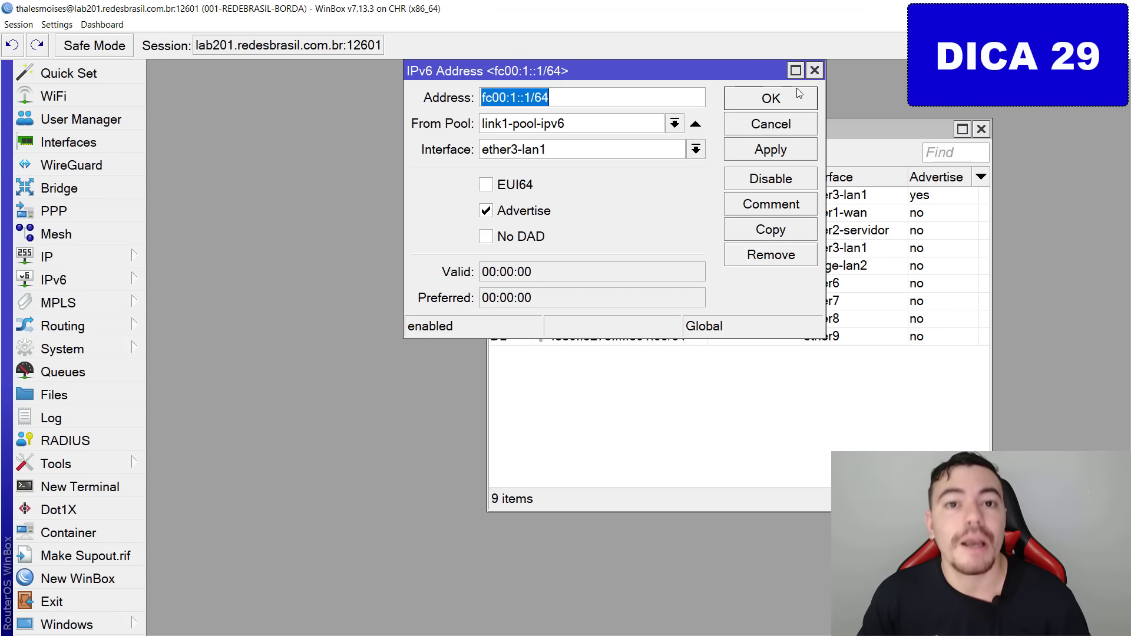
click(795, 95)
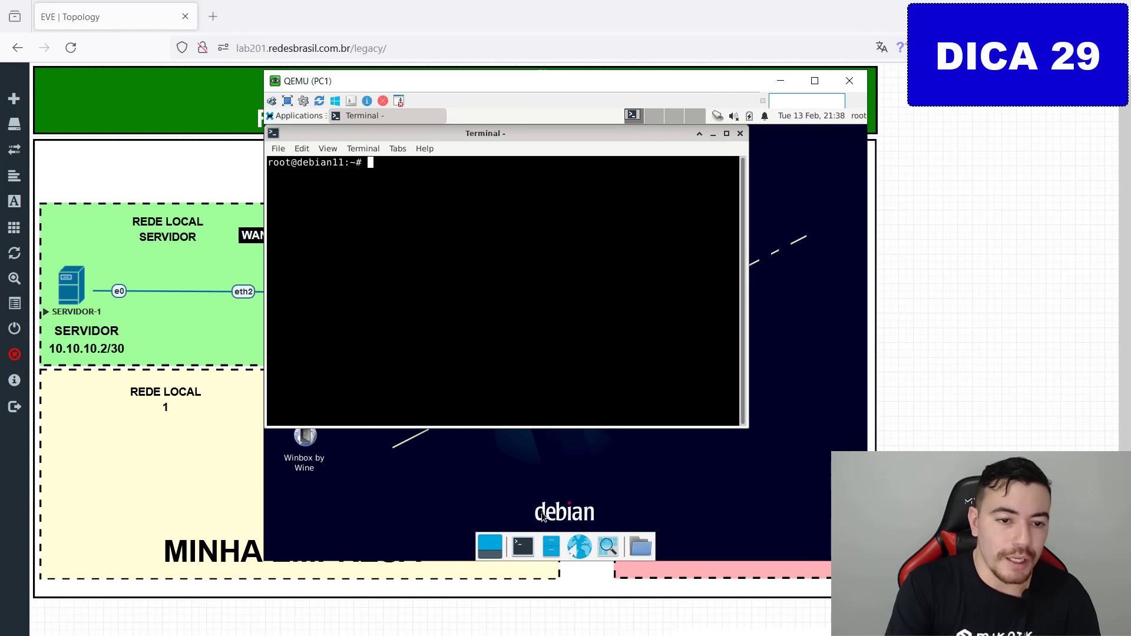
Run ip a on PC1 to see its fc00:1:: IPv6 address on ens3.
text(ip a)
key(Return)
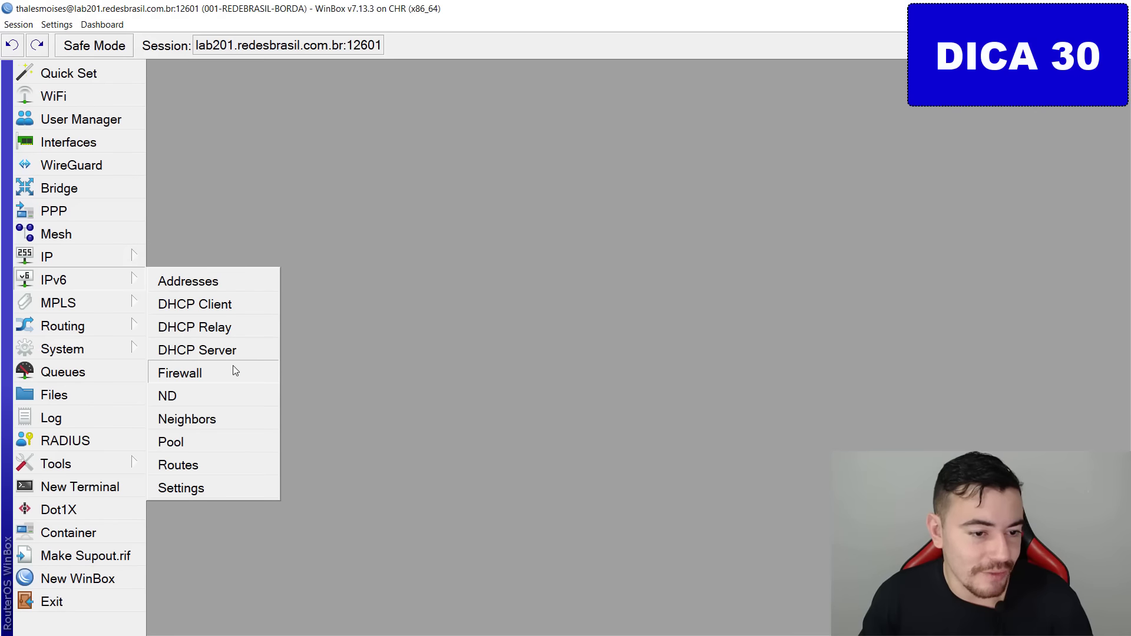
Start a new IPv6 input filter rule matching tcp destination ports 22,8291.
click(232, 371)
mouse_move(548, 291)
mouse_down()
mouse_move(432, 392)
mouse_move(417, 387)
mouse_up()
key(Escape)
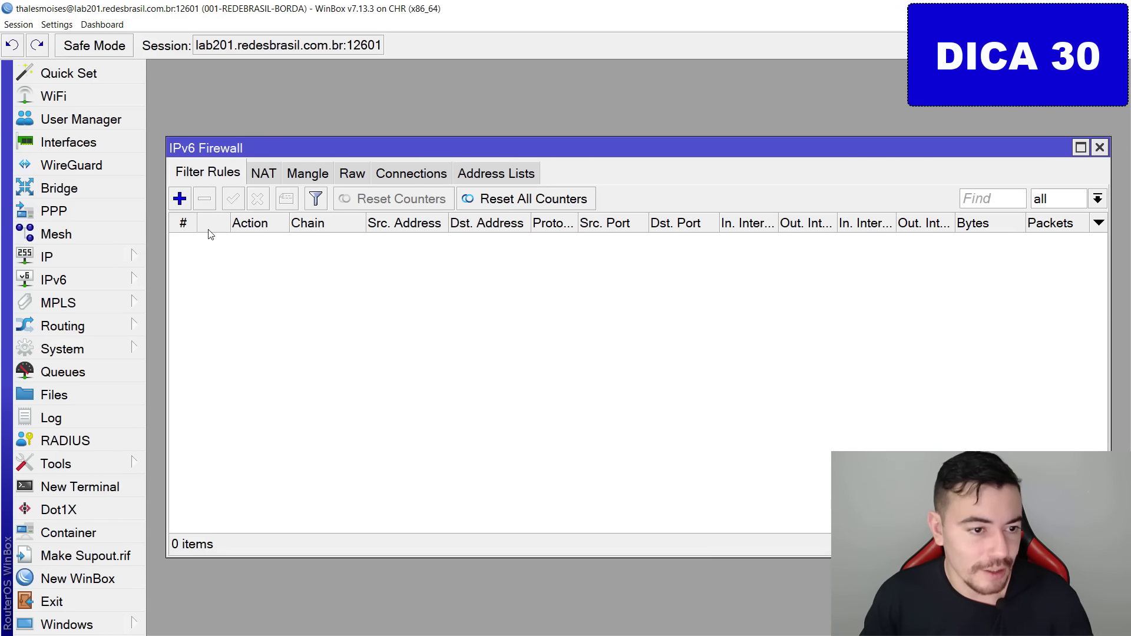
click(111, 259)
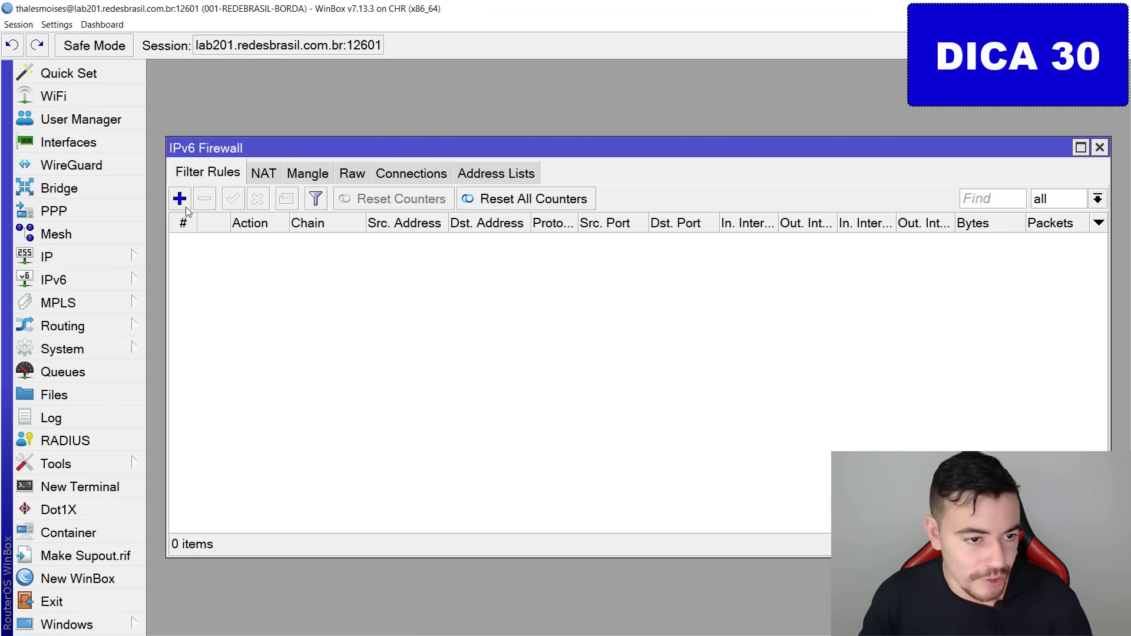
click(186, 207)
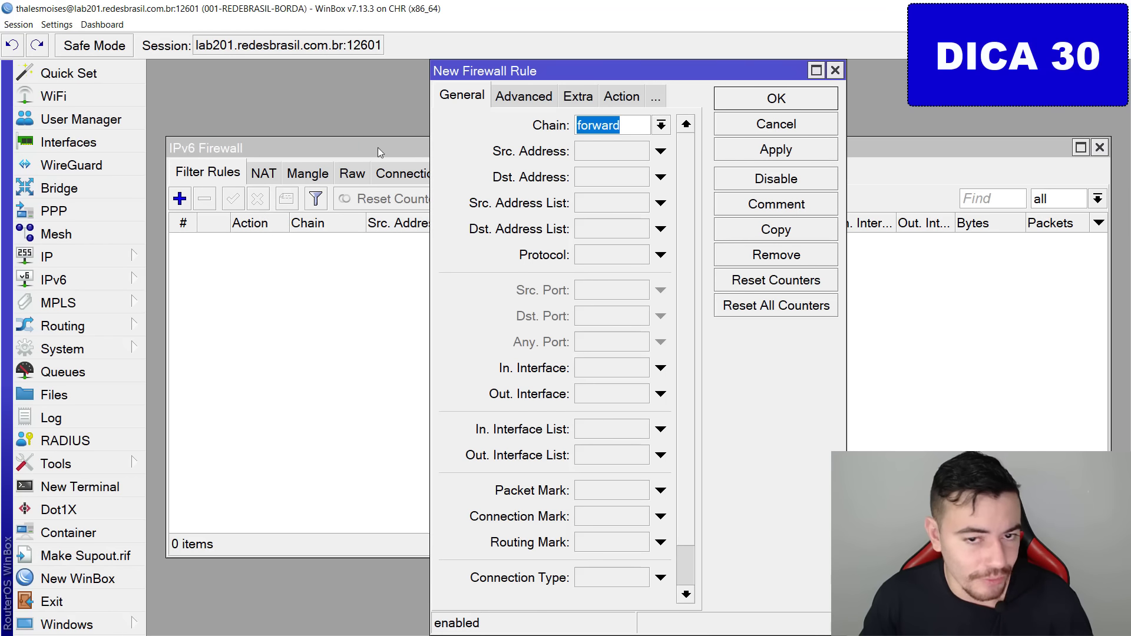
click(661, 125)
click(606, 158)
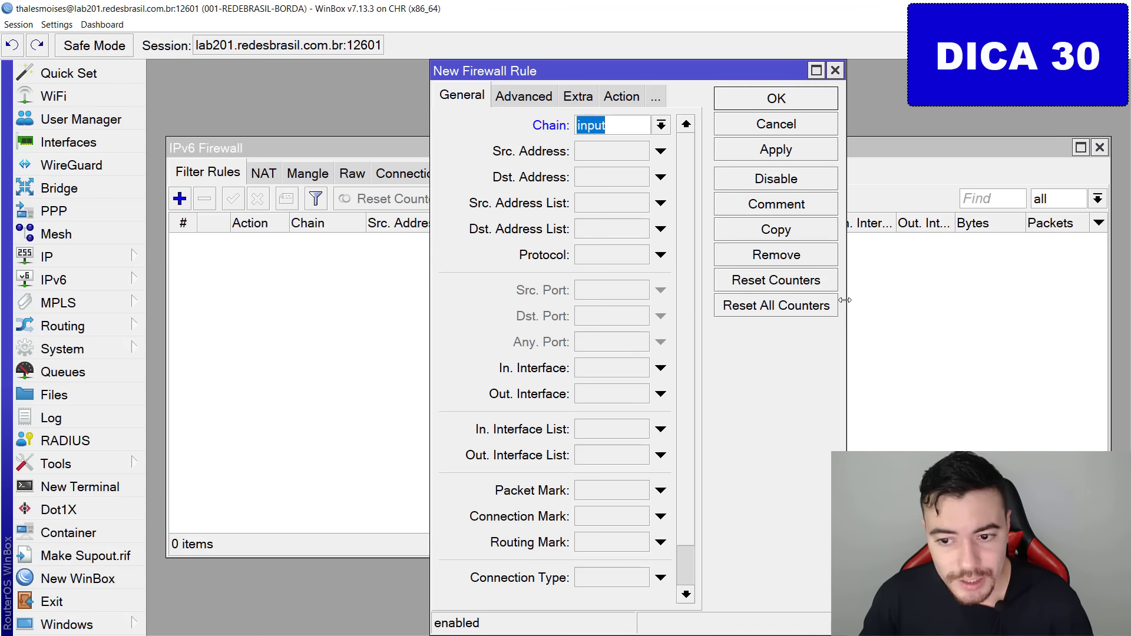
drag(846, 299, 1091, 301)
click(638, 258)
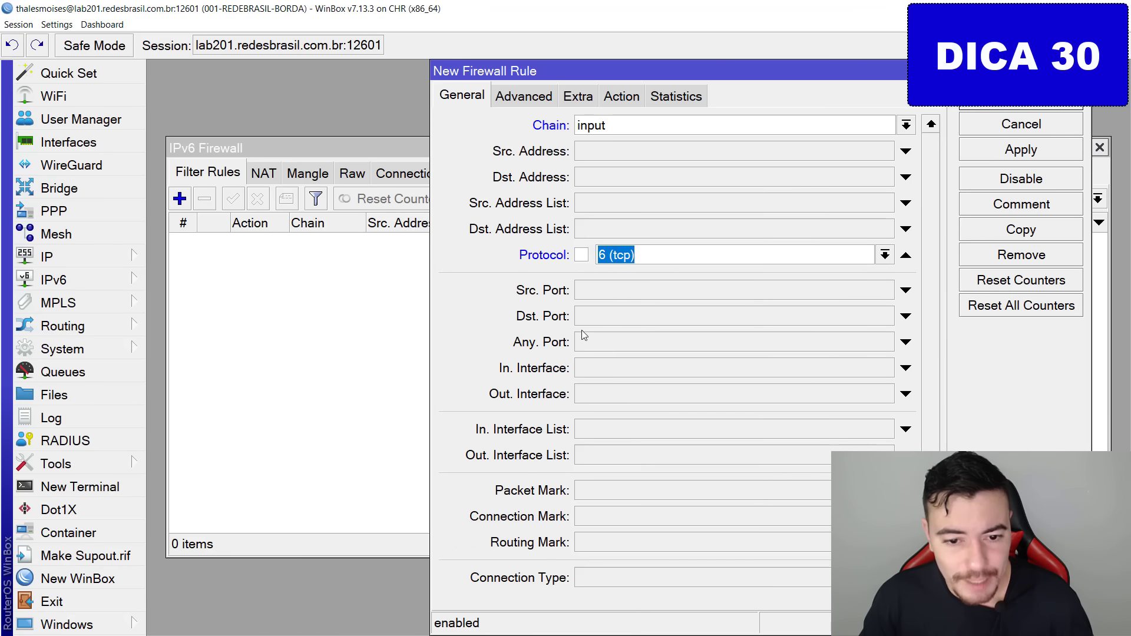
click(595, 316)
text(22)
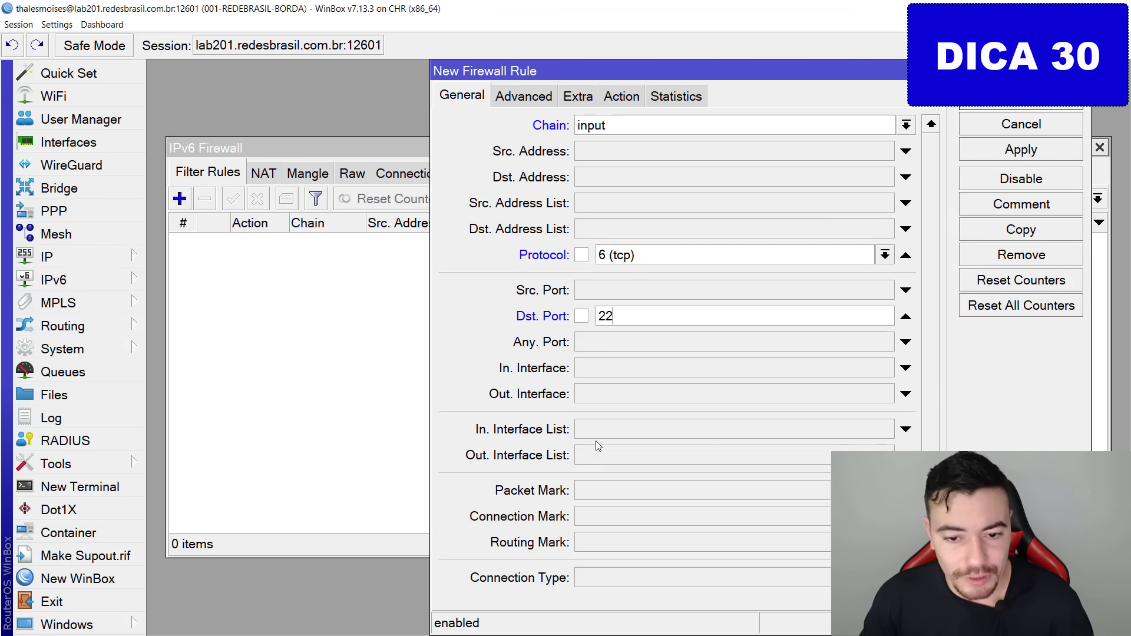
text(,)
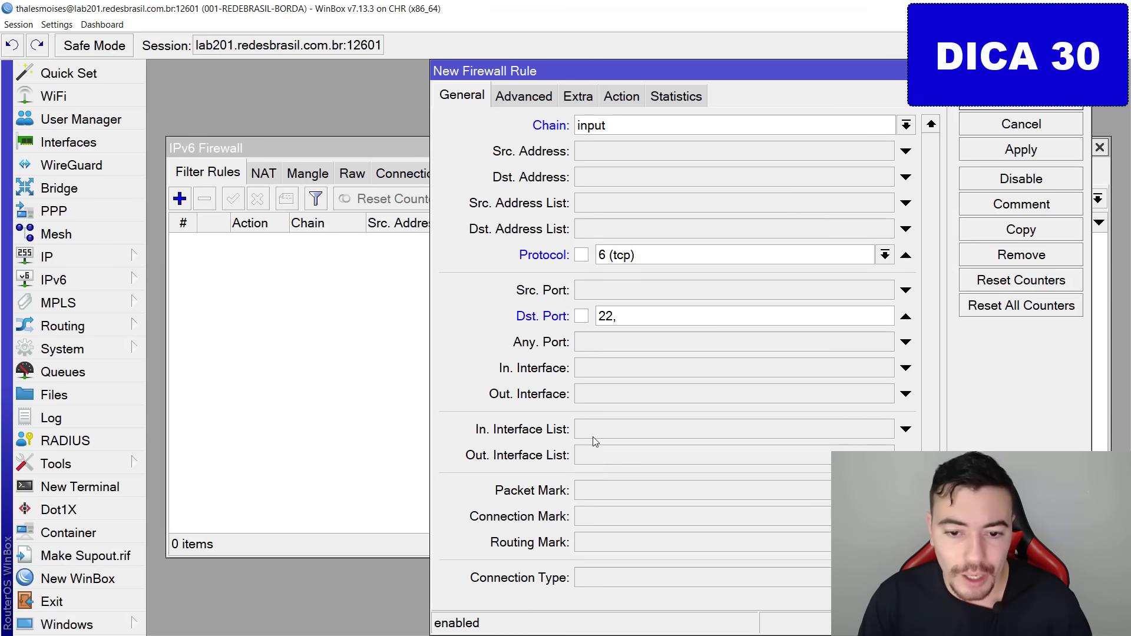
text(8291)
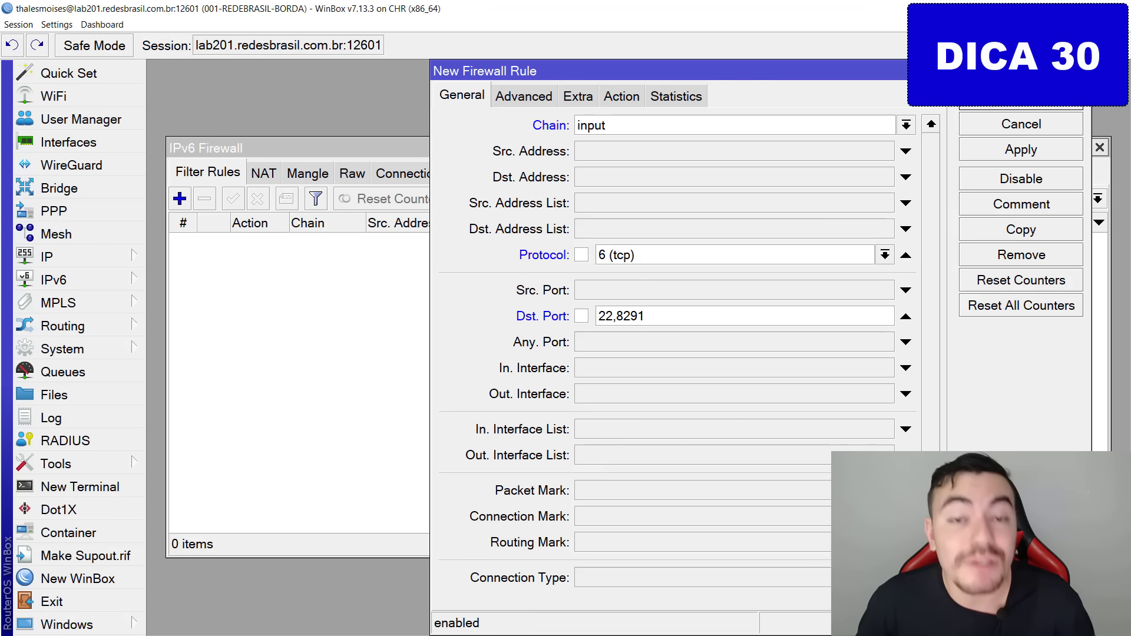
mouse_move(596, 305)
mouse_down()
mouse_move(613, 304)
mouse_move(594, 296)
mouse_move(615, 321)
mouse_move(612, 305)
mouse_up()
key(Escape)
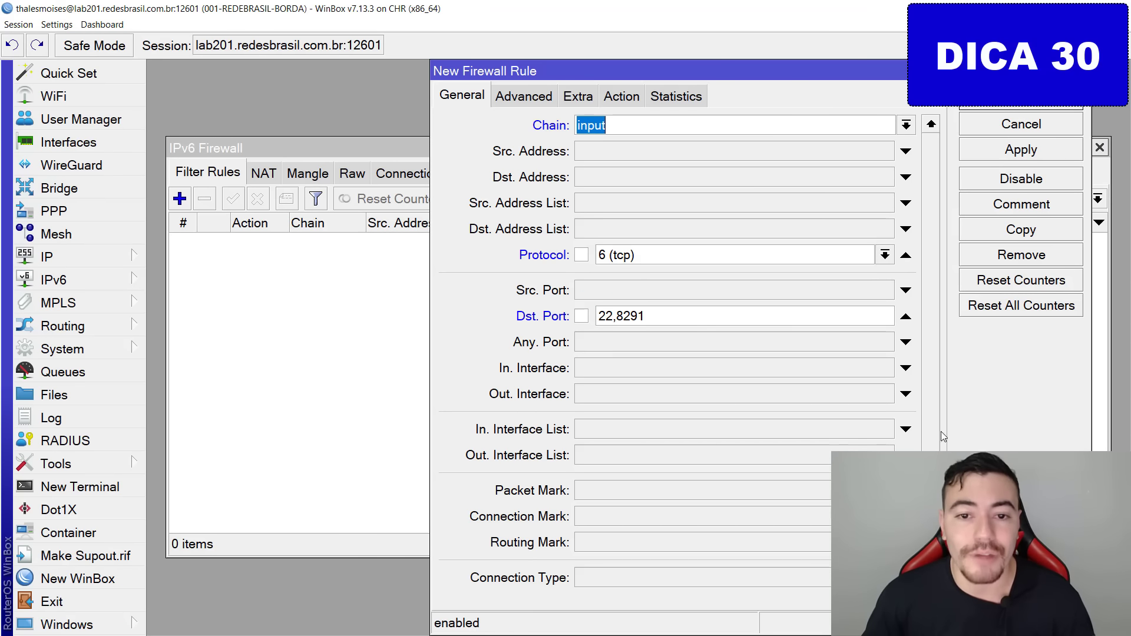
Set the rule's action to drop, restrict it to ether1-wan, and save it.
click(627, 99)
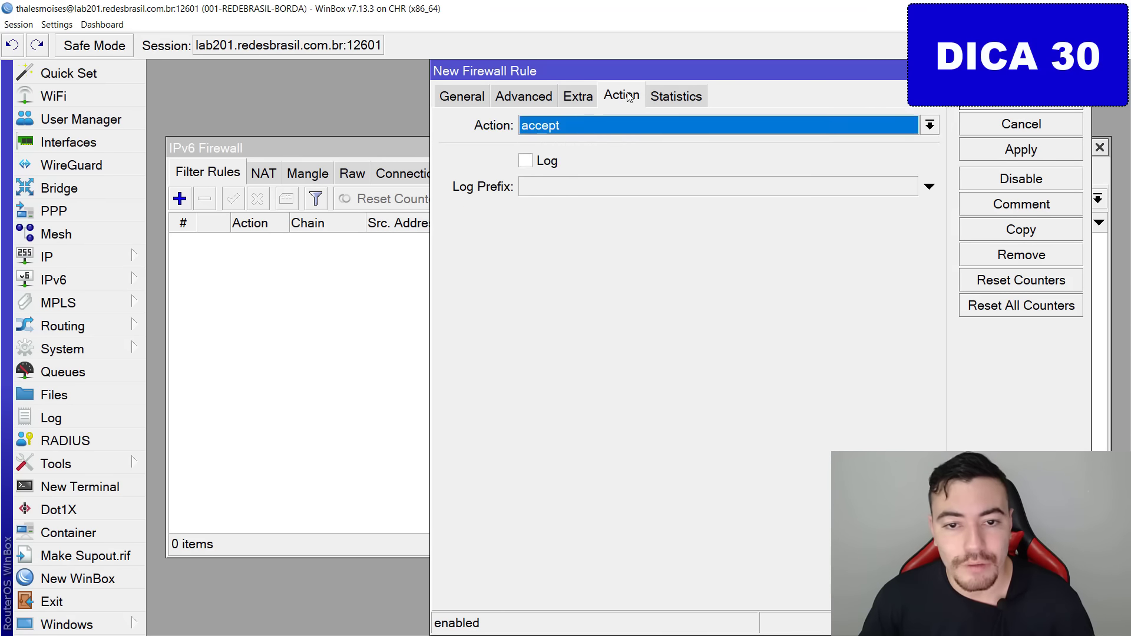
key(d)
key(Return)
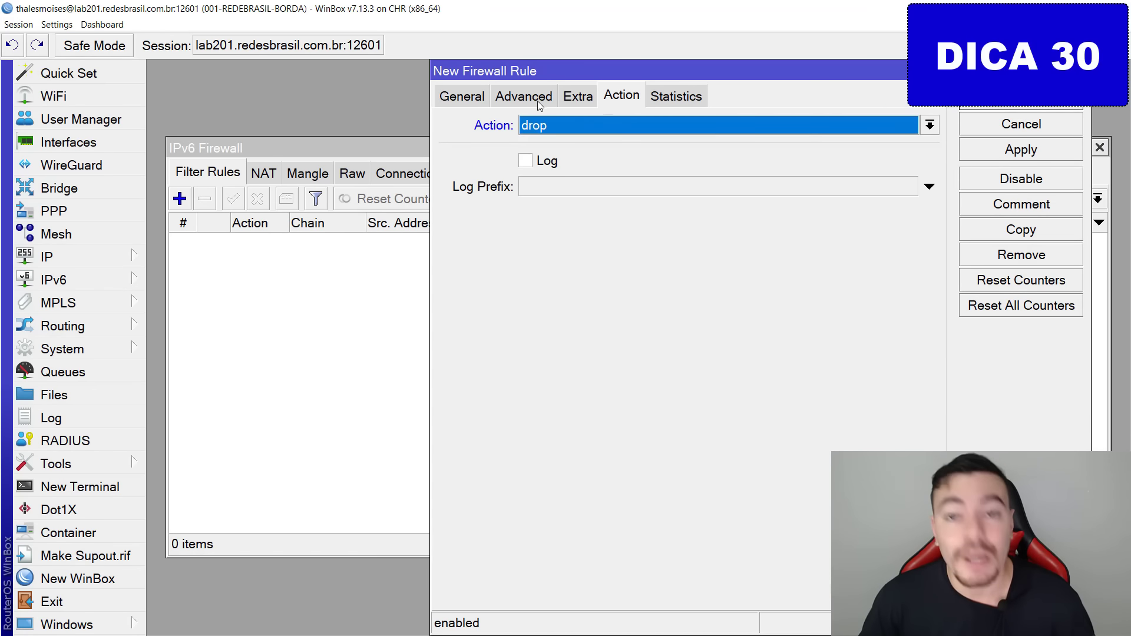
click(462, 94)
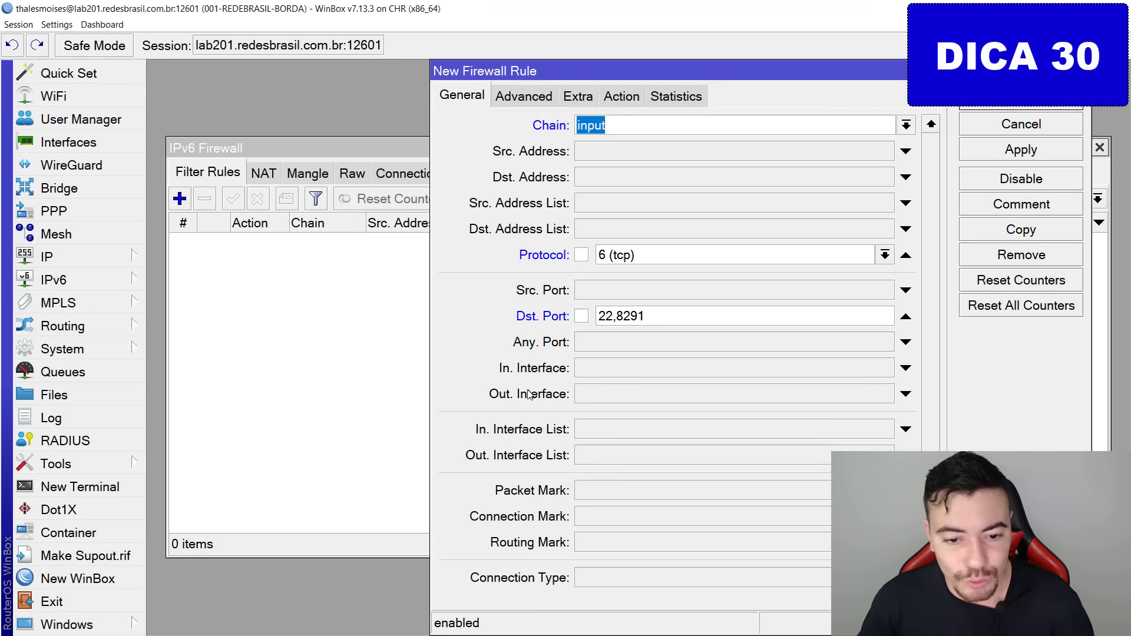
mouse_move(533, 352)
mouse_down()
mouse_move(493, 370)
mouse_move(465, 355)
mouse_up()
key(Escape)
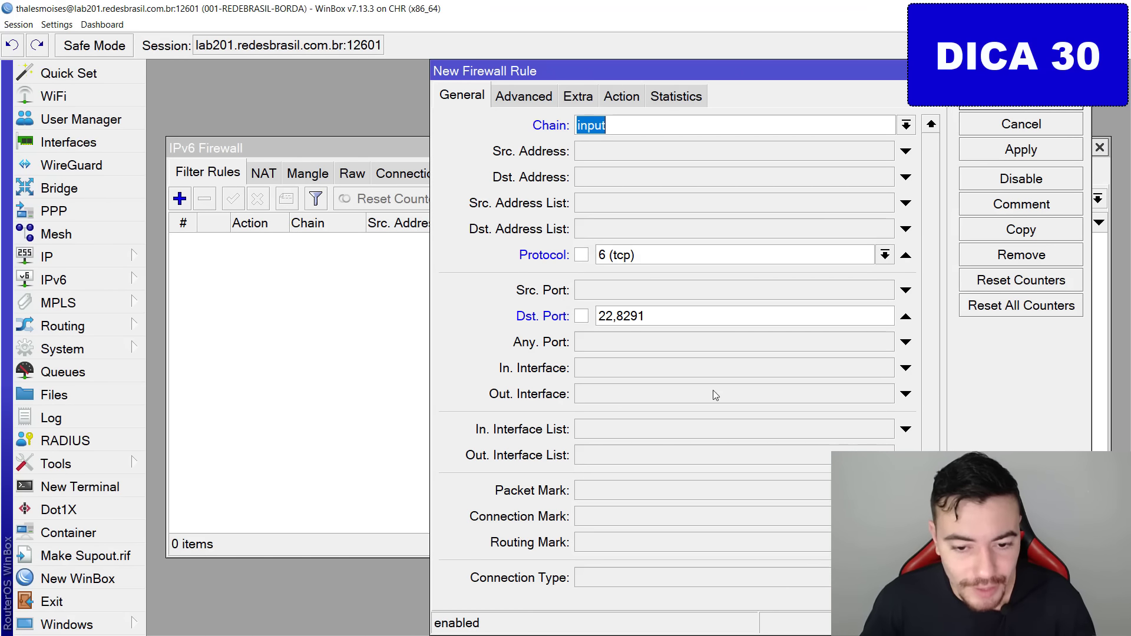
click(662, 371)
drag(586, 384, 700, 384)
key(Escape)
click(1008, 155)
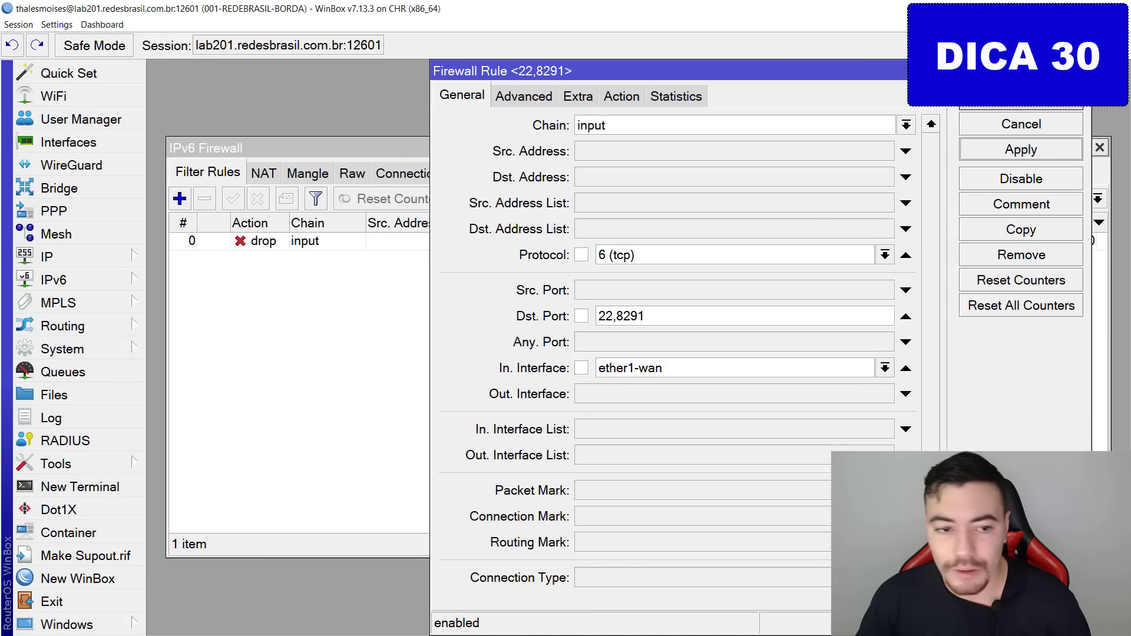
click(1021, 99)
mouse_move(1039, 239)
mouse_down()
mouse_move(539, 121)
mouse_move(555, 342)
mouse_up()
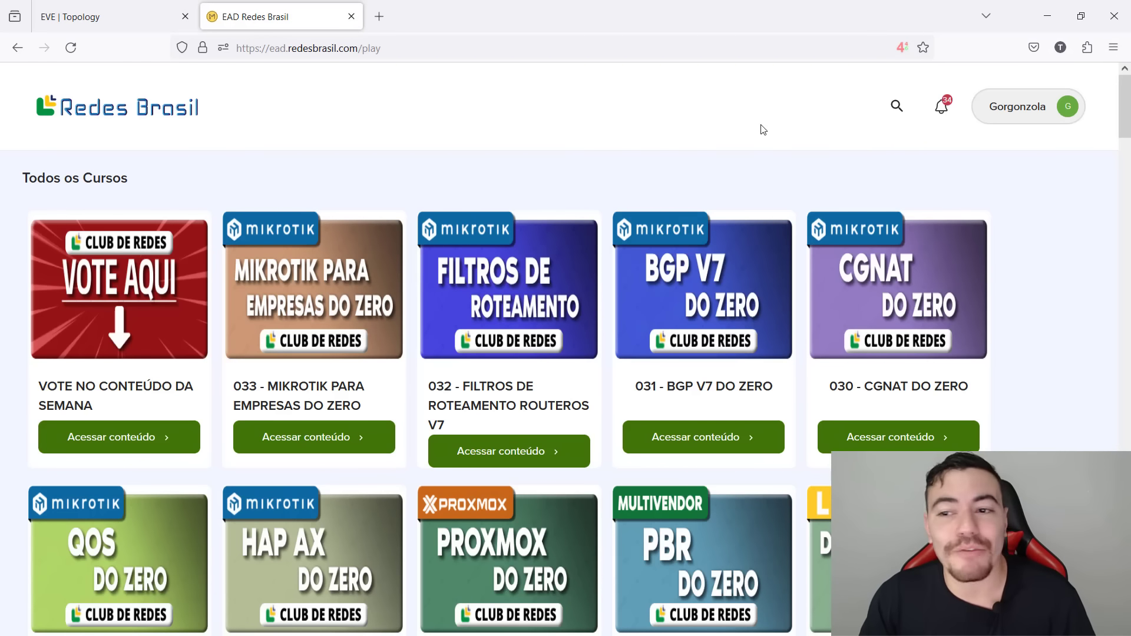
drag(530, 129, 558, 169)
mouse_move(605, 122)
mouse_down()
mouse_move(586, 162)
mouse_move(619, 173)
mouse_up()
drag(598, 96, 604, 125)
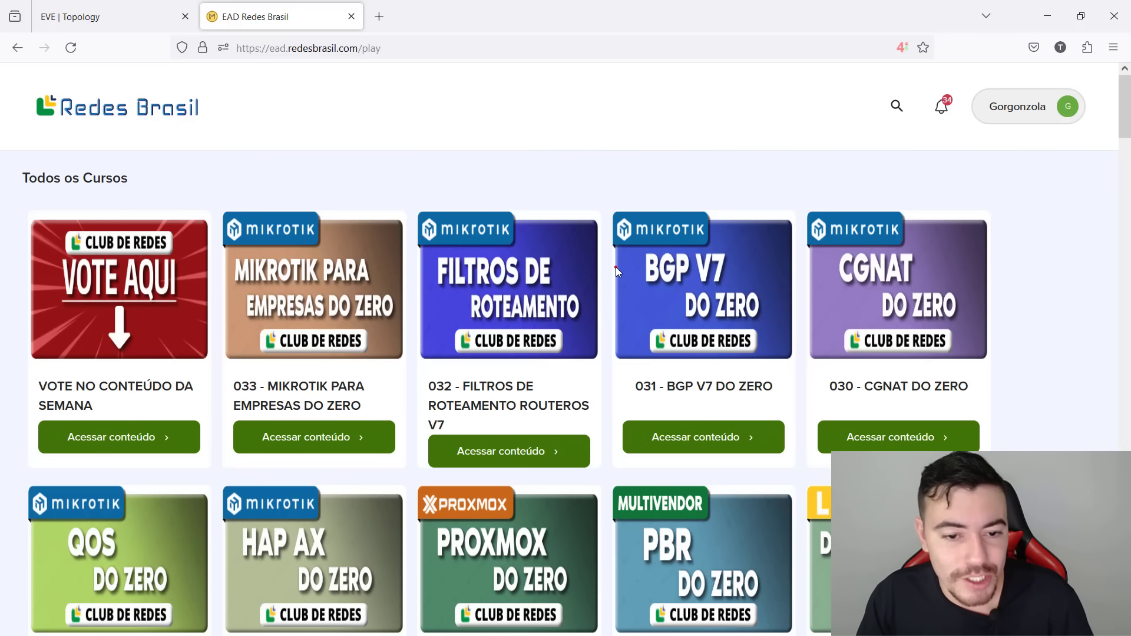
mouse_move(474, 360)
mouse_down()
mouse_move(588, 340)
mouse_move(555, 360)
mouse_up()
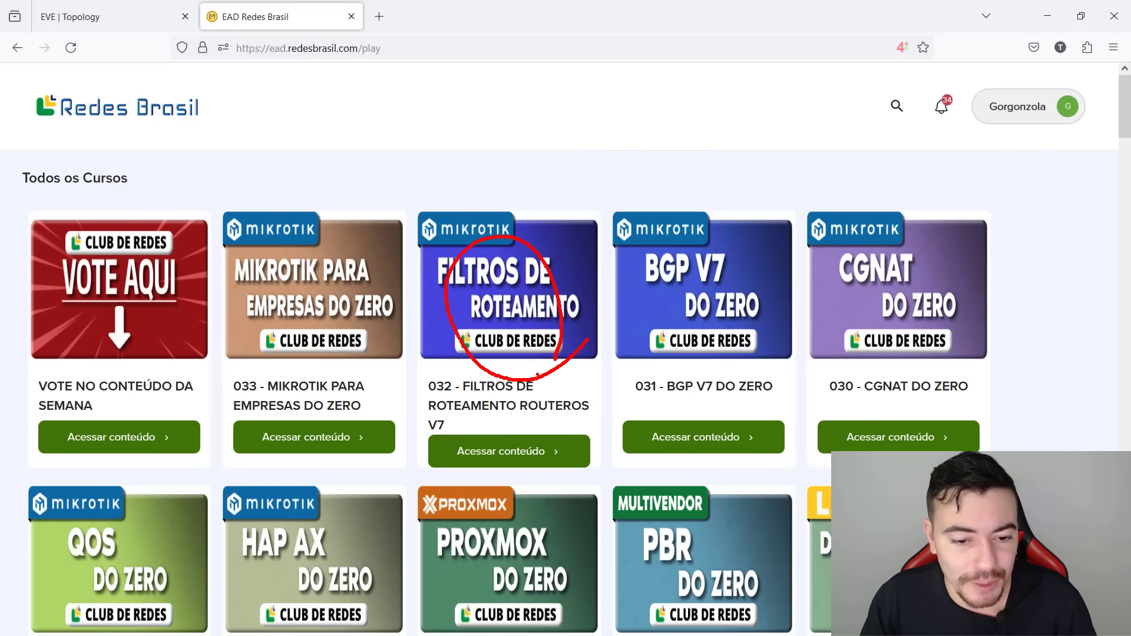
mouse_move(802, 386)
mouse_down()
mouse_move(774, 208)
mouse_move(785, 336)
mouse_up()
key(Escape)
scroll(761, 379, down, 3)
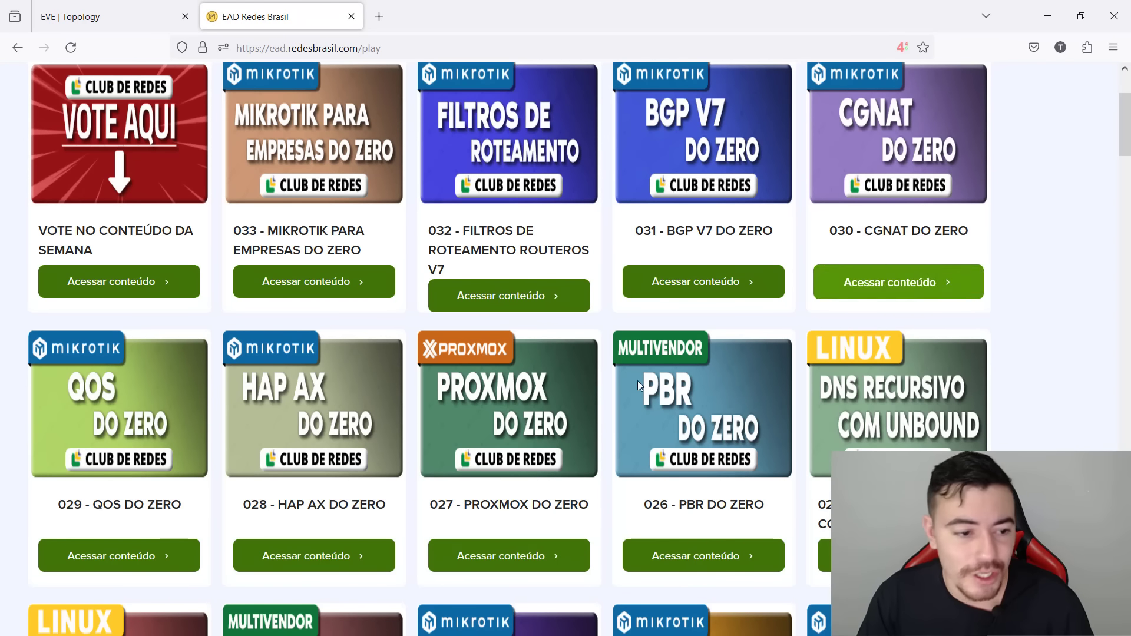
scroll(95, 328, down, 2)
scroll(321, 236, down, 4)
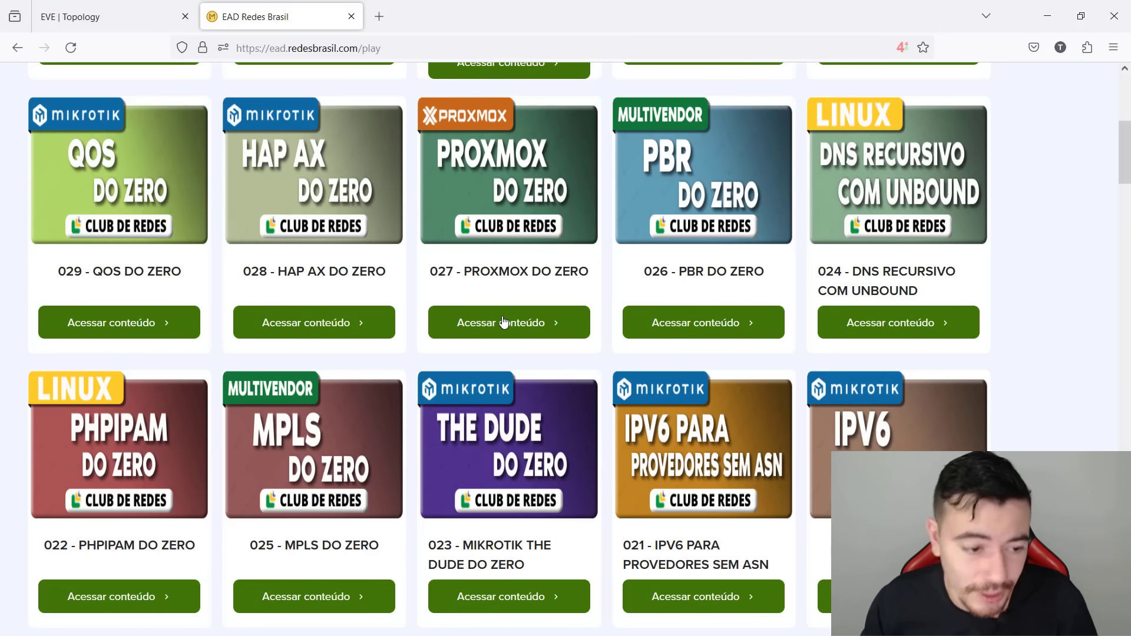
scroll(126, 386, down, 2)
scroll(127, 386, down, 2)
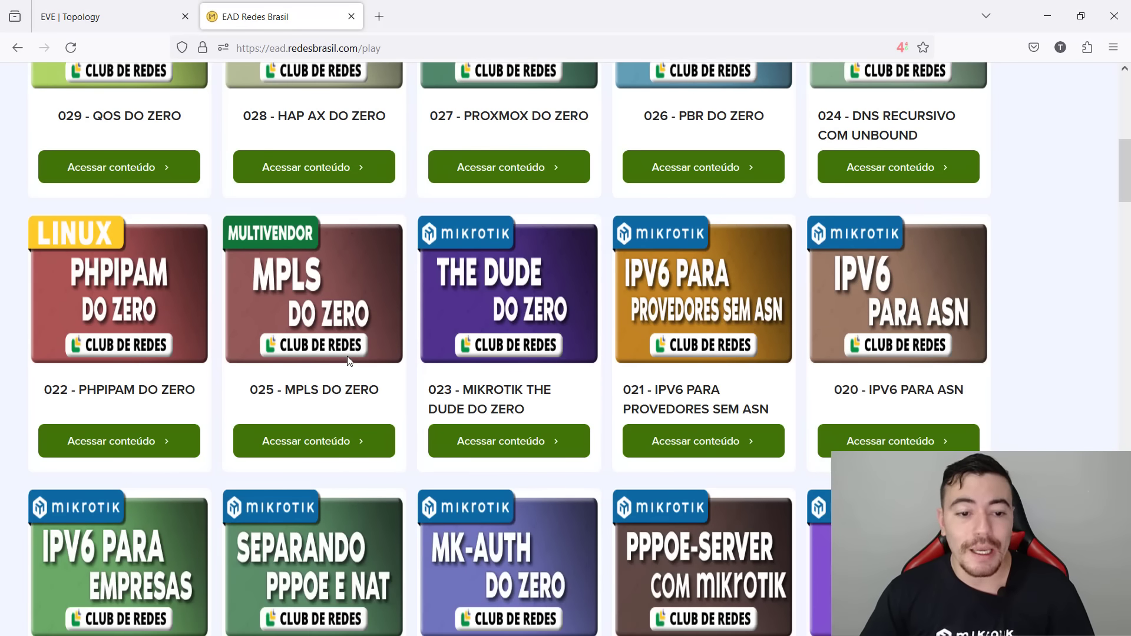
scroll(350, 355, down, 3)
scroll(350, 355, down, 1)
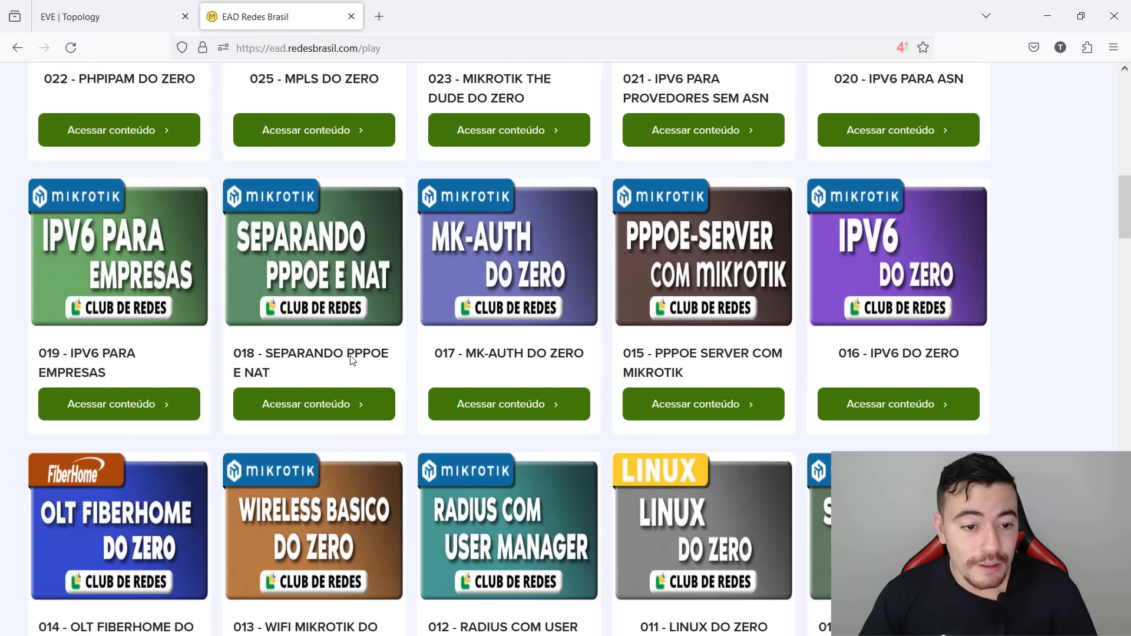
scroll(776, 275, down, 2)
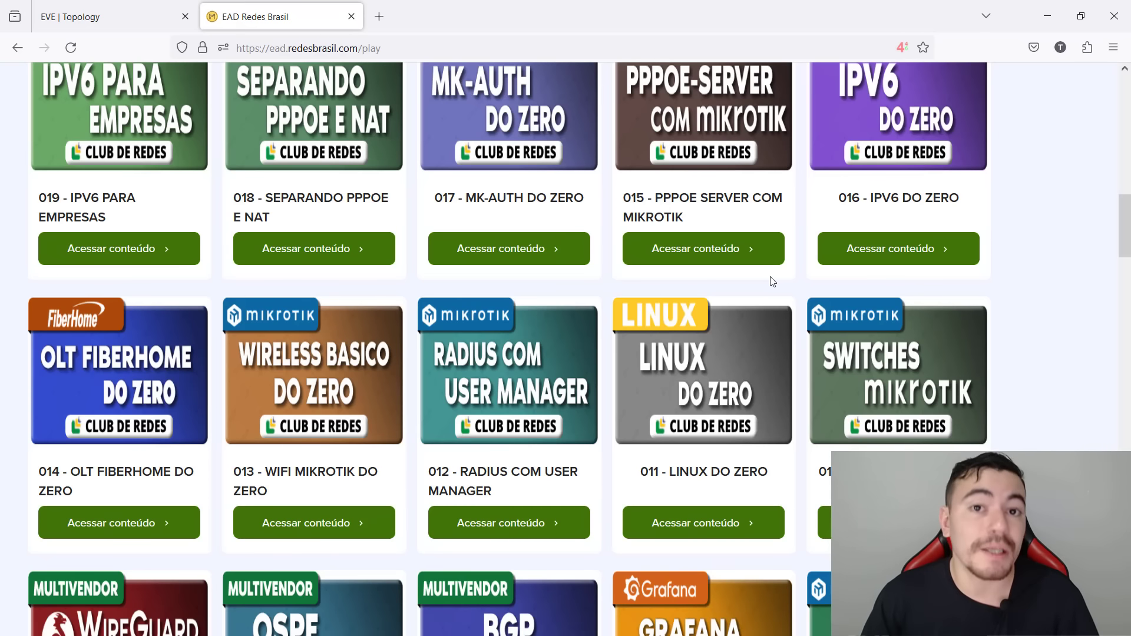
scroll(768, 284, down, 6)
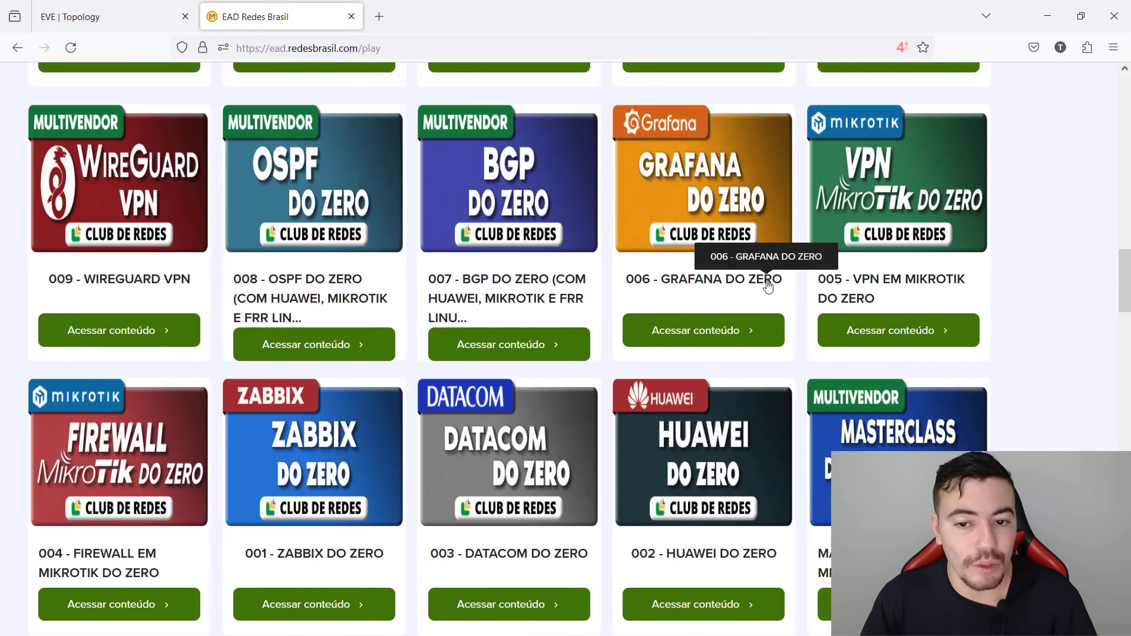
scroll(766, 282, down, 4)
scroll(475, 498, up, 3)
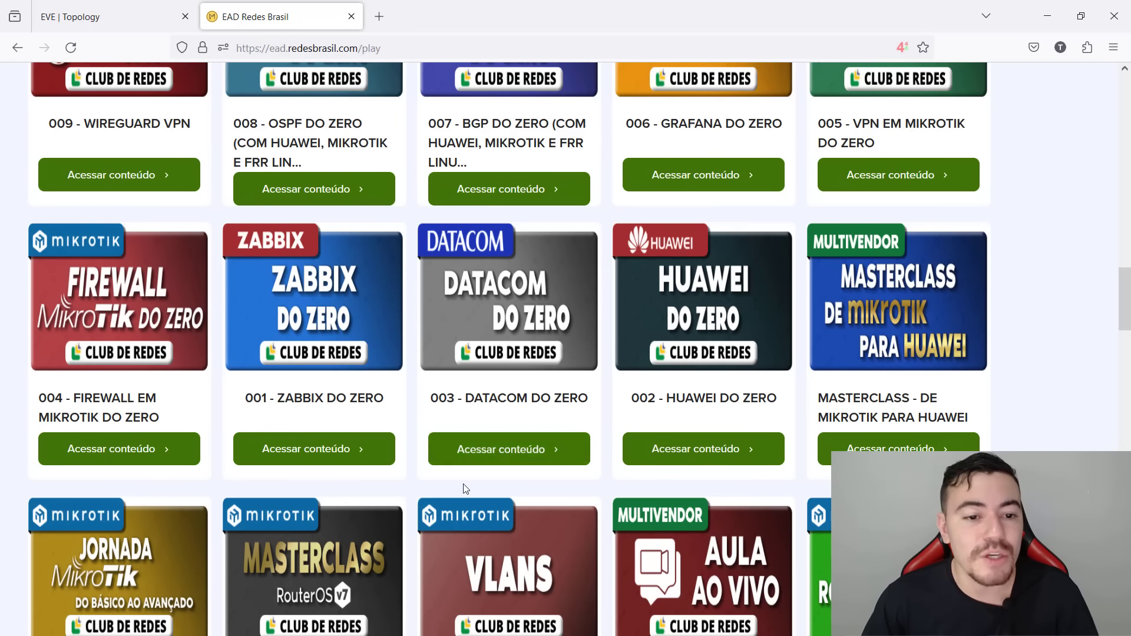
mouse_move(225, 227)
mouse_down()
mouse_move(307, 200)
mouse_move(186, 219)
mouse_move(277, 175)
mouse_up()
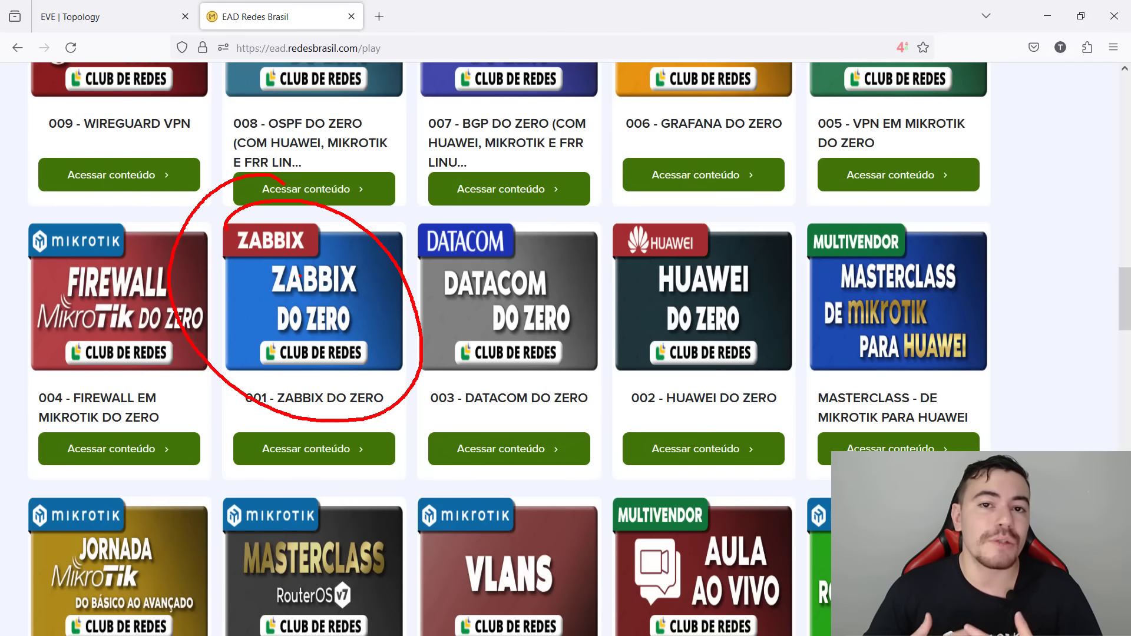